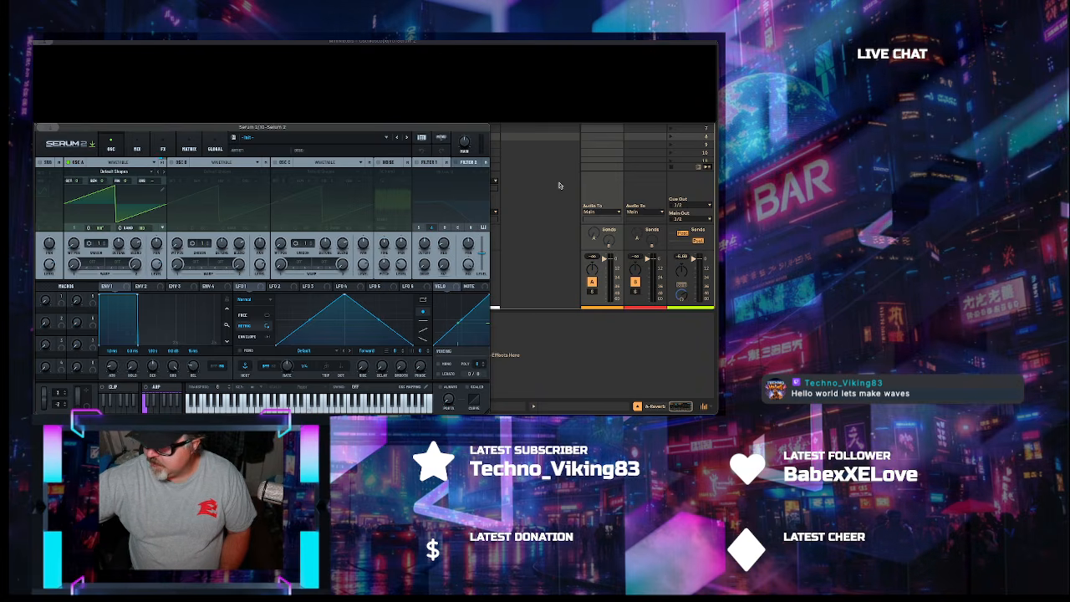
Hide the Serum 2 plugin windows to get back to Ableton's Session View
key("super+Tab")
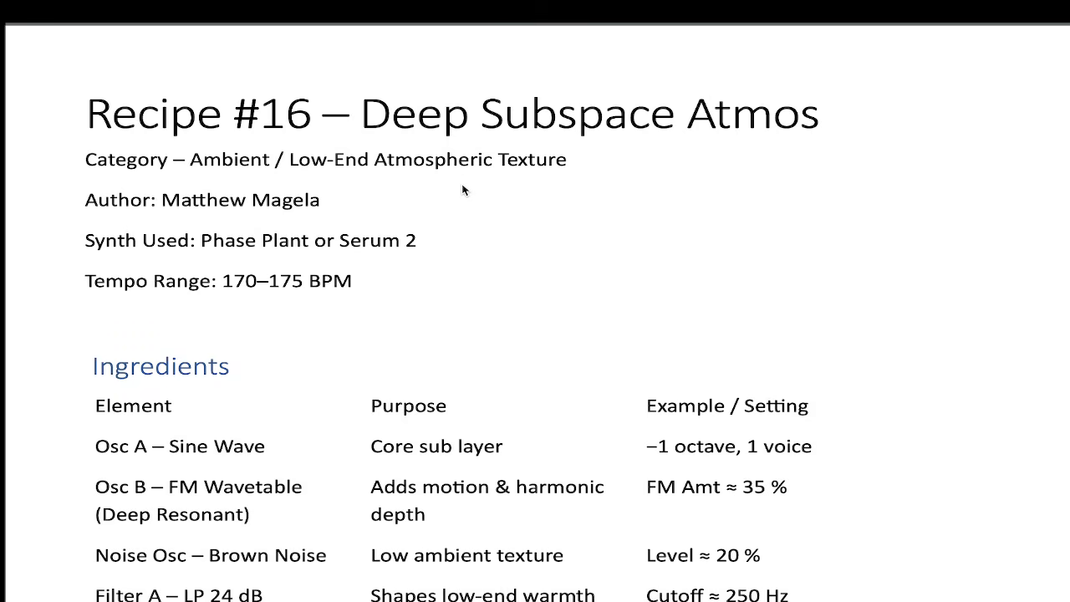
Scroll the Recipe #16 sheet down to read its Ingredients table
scroll(573, 235, "down", 5)
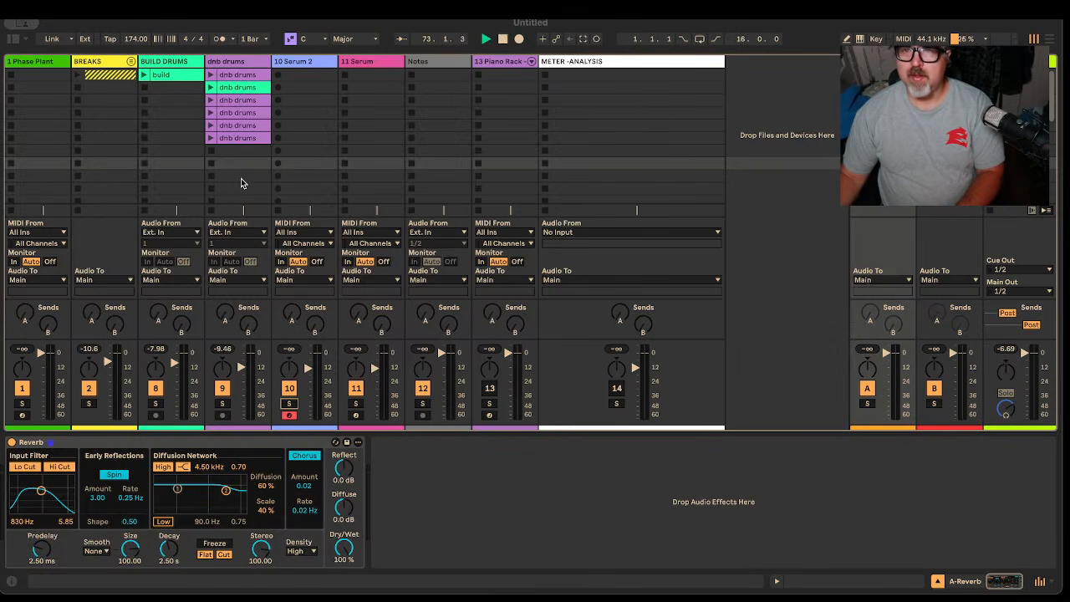
Open the Serum 2 plugin window on the 10 Serum 2 track
left_click(306, 68)
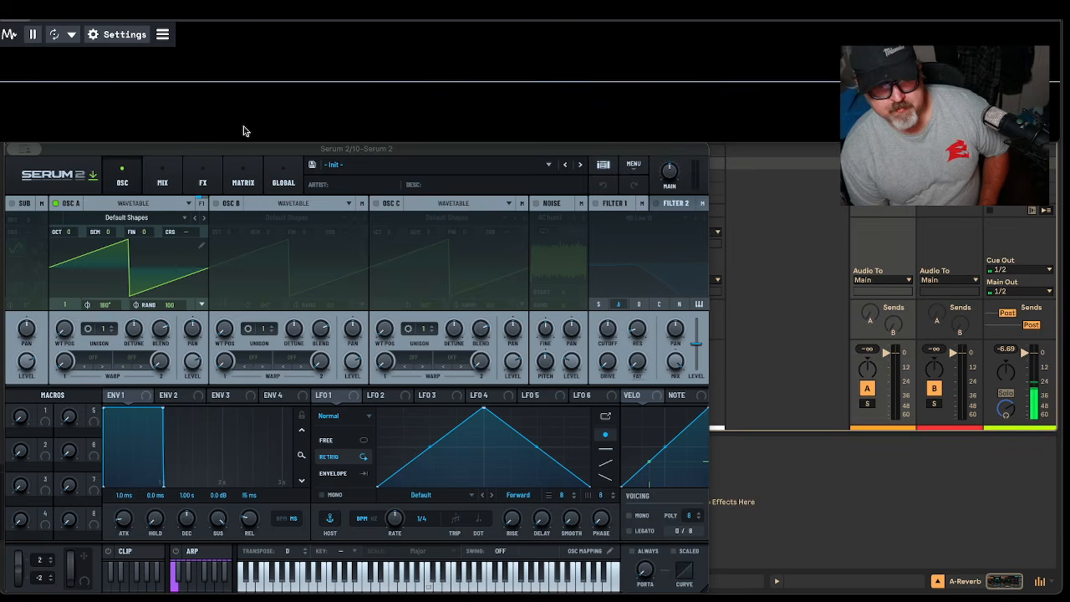
Make OSC A a sine one octave down and enable OSC B as a wavetable oscillator
left_click_drag(65, 329, 71, 317)
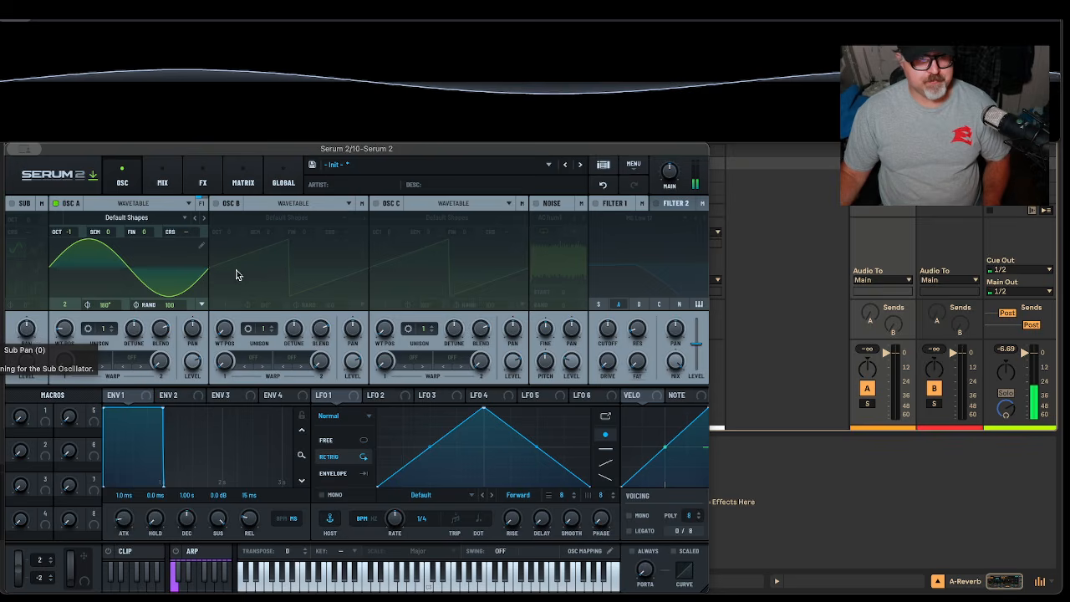
left_click(215, 204)
left_click(256, 204)
left_click(283, 209)
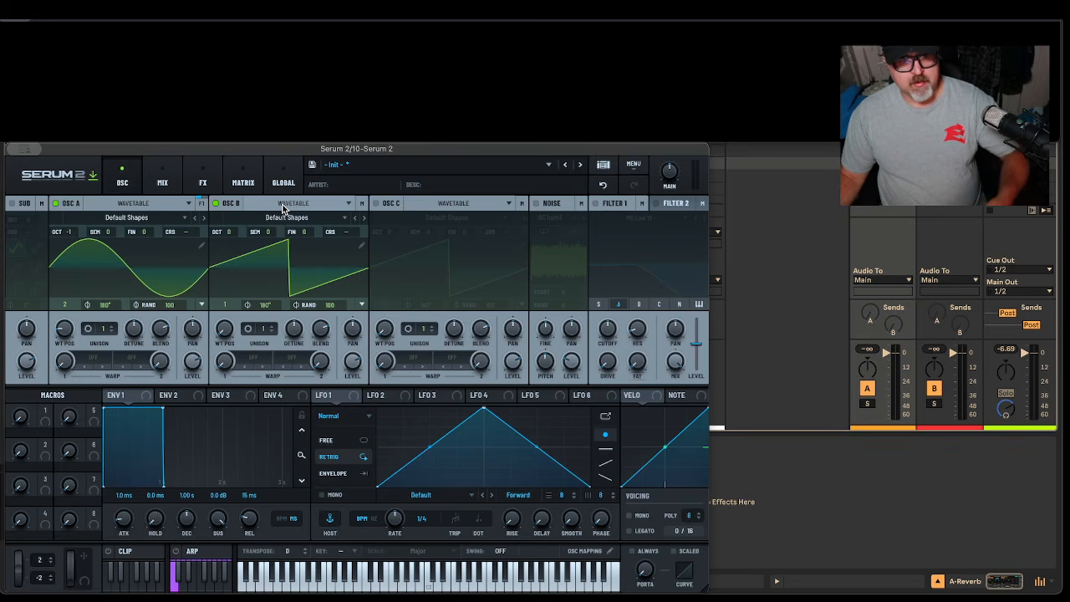
Load the Digital > Ethos wavetable into oscillator B
left_click(284, 209)
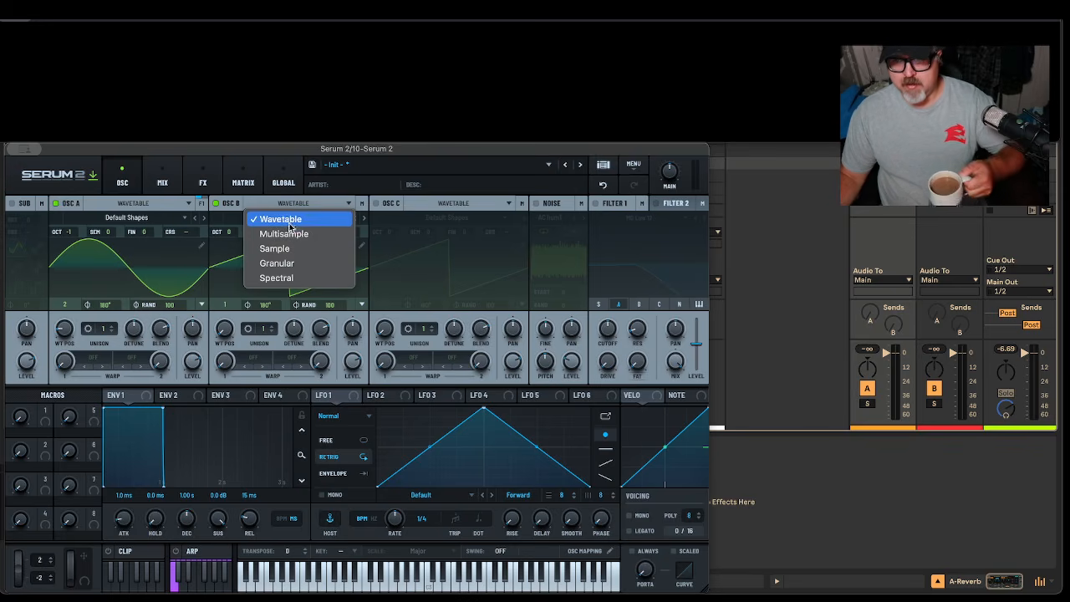
left_click(297, 217)
left_click(298, 216)
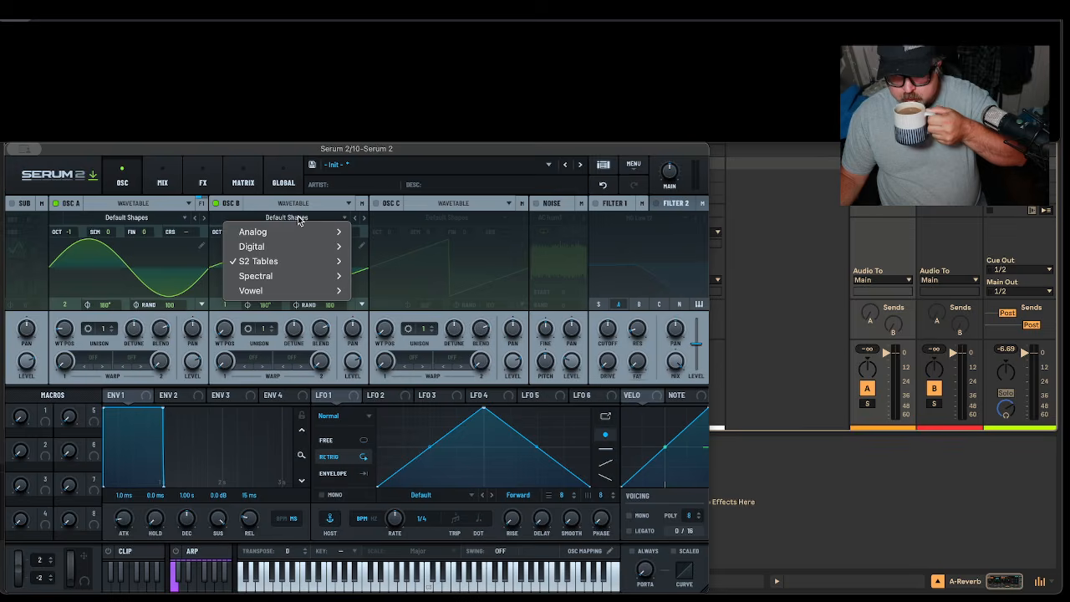
mouse_move(298, 241)
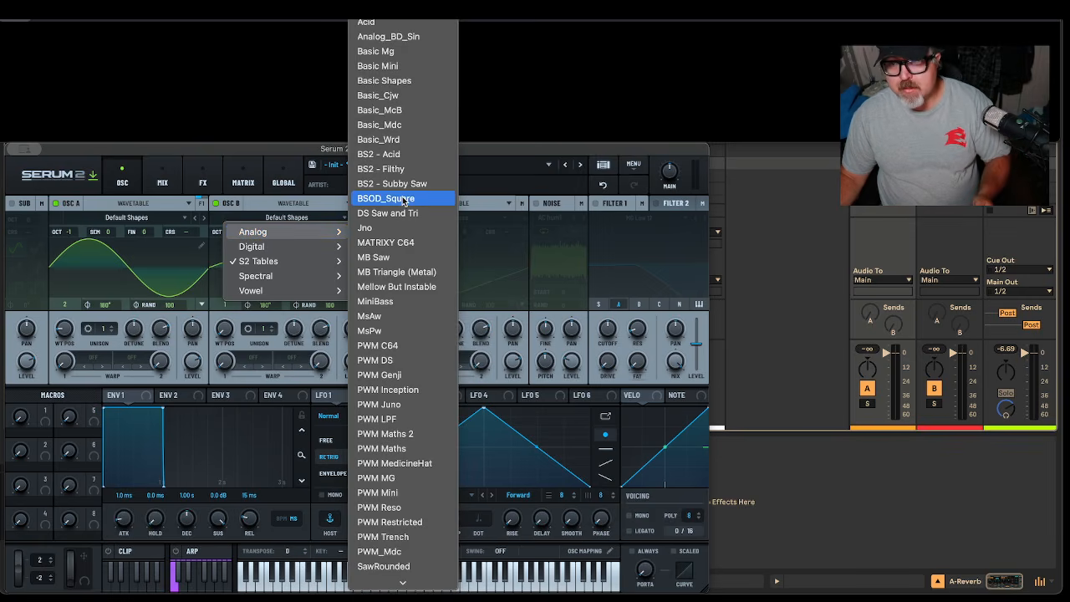
scroll(403, 201, "down", 2)
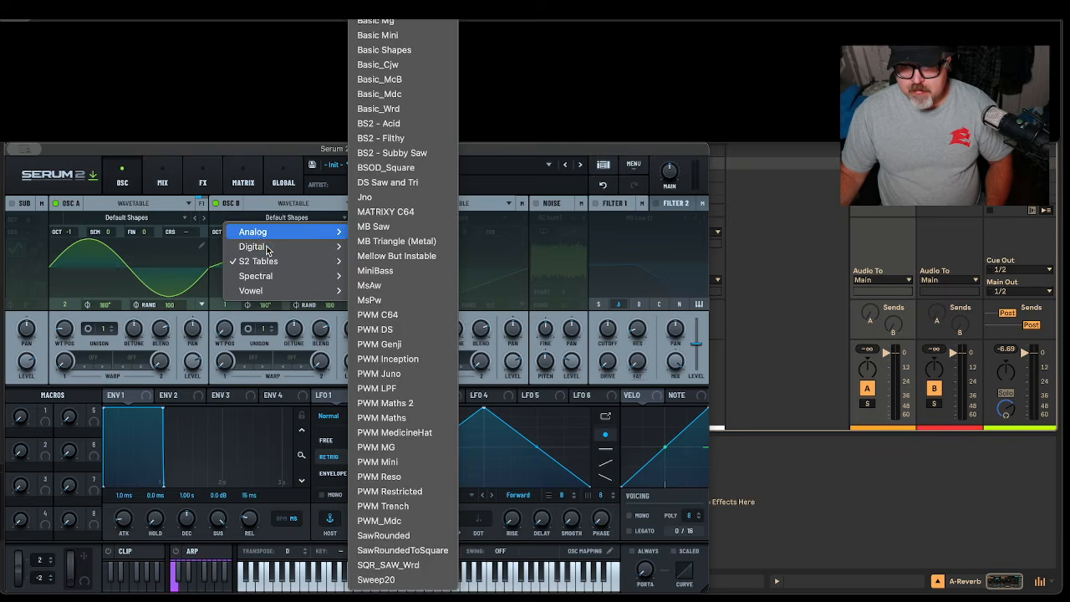
mouse_move(268, 246)
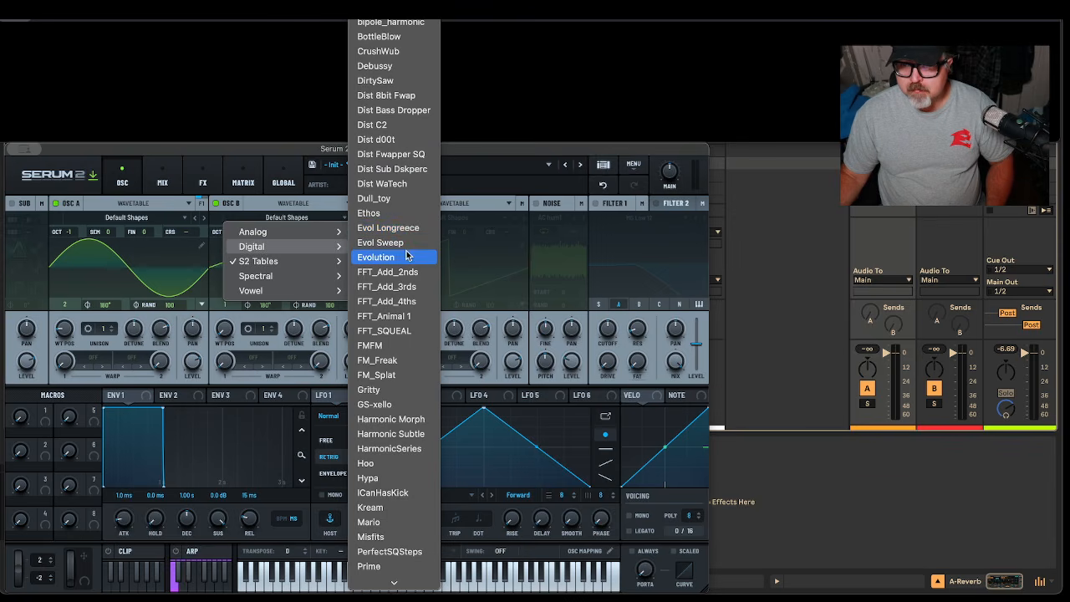
left_click(399, 214)
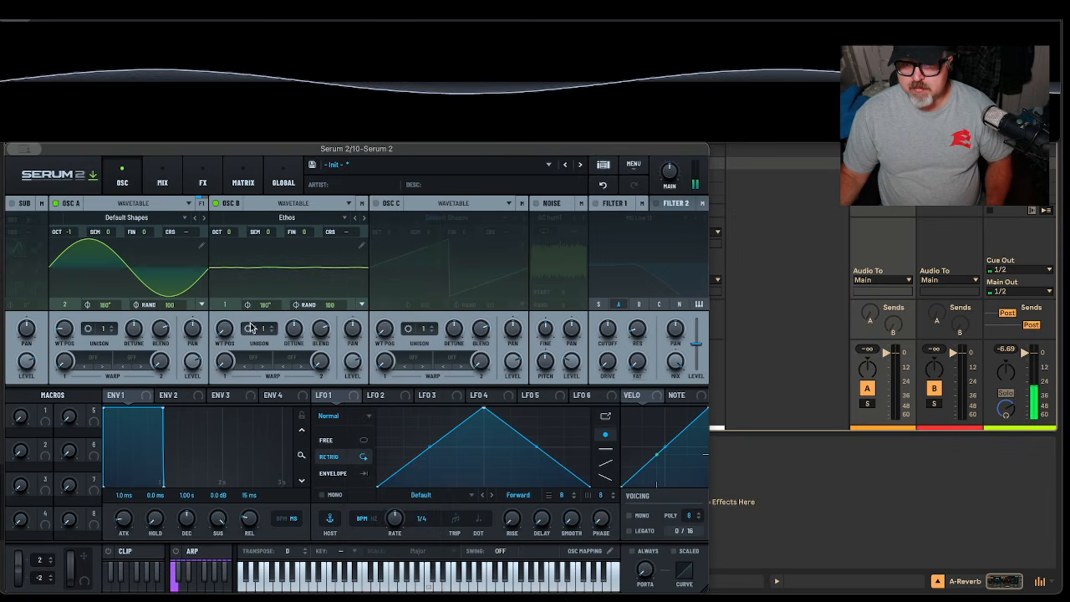
Step oscillator B to Evol Longreece and compare it with oscillator A muted
left_click_drag(215, 334, 253, 321)
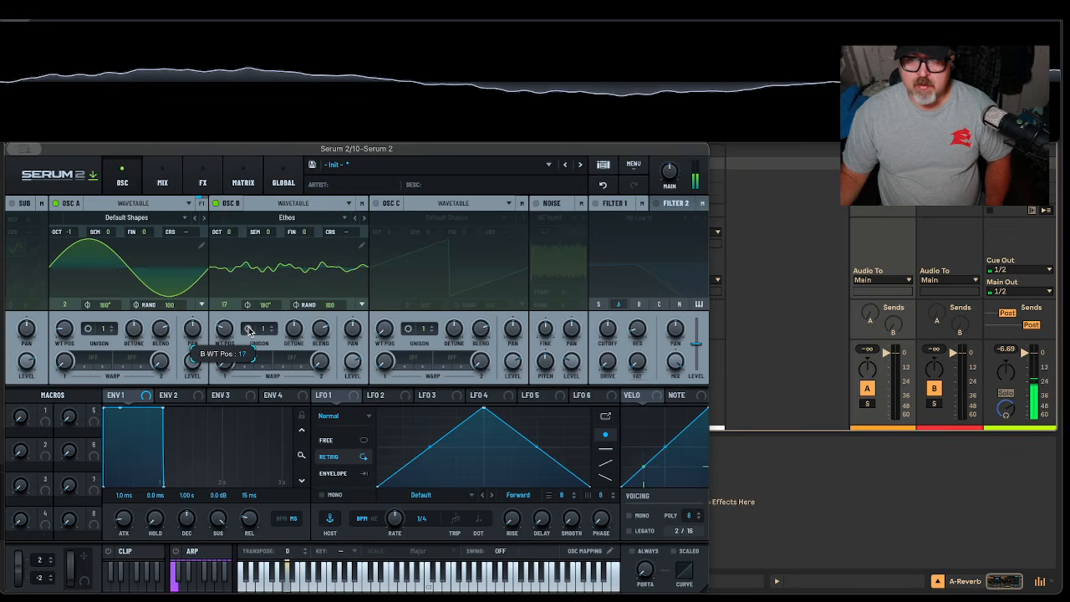
left_click(362, 218)
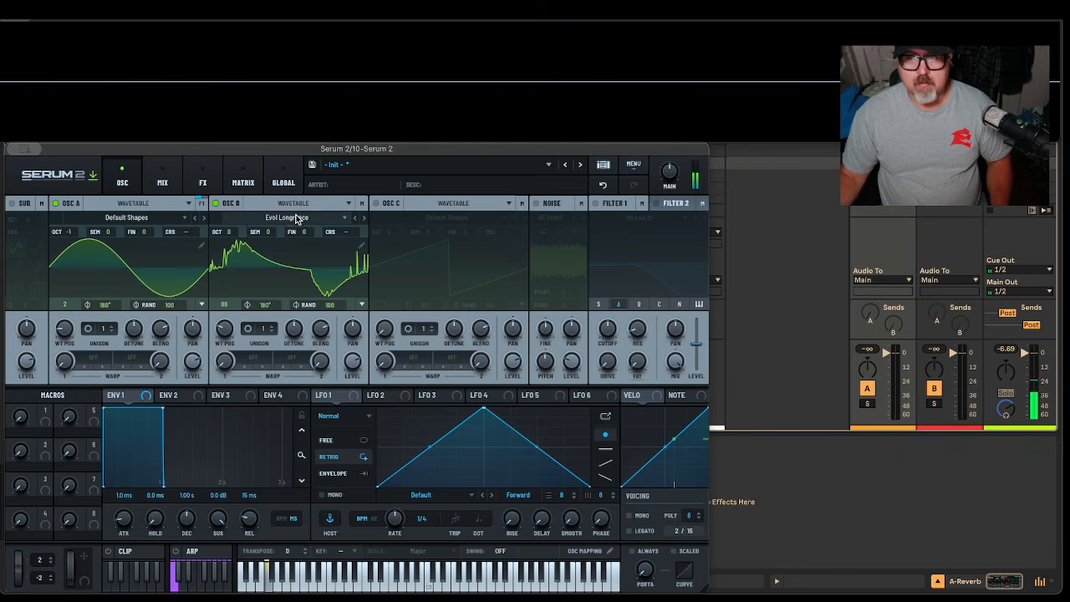
left_click(55, 205)
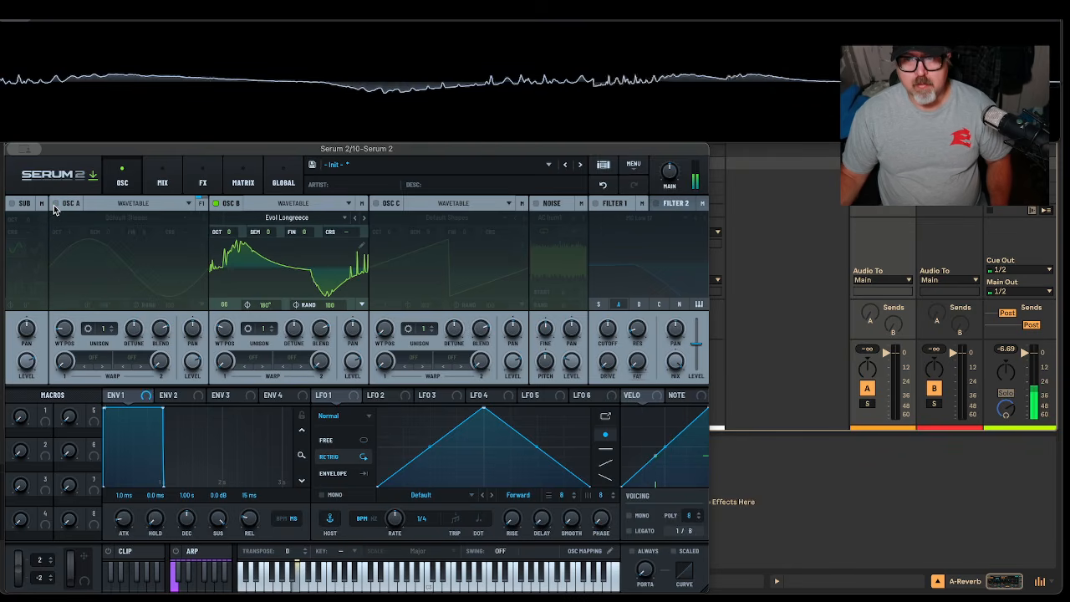
left_click(55, 205)
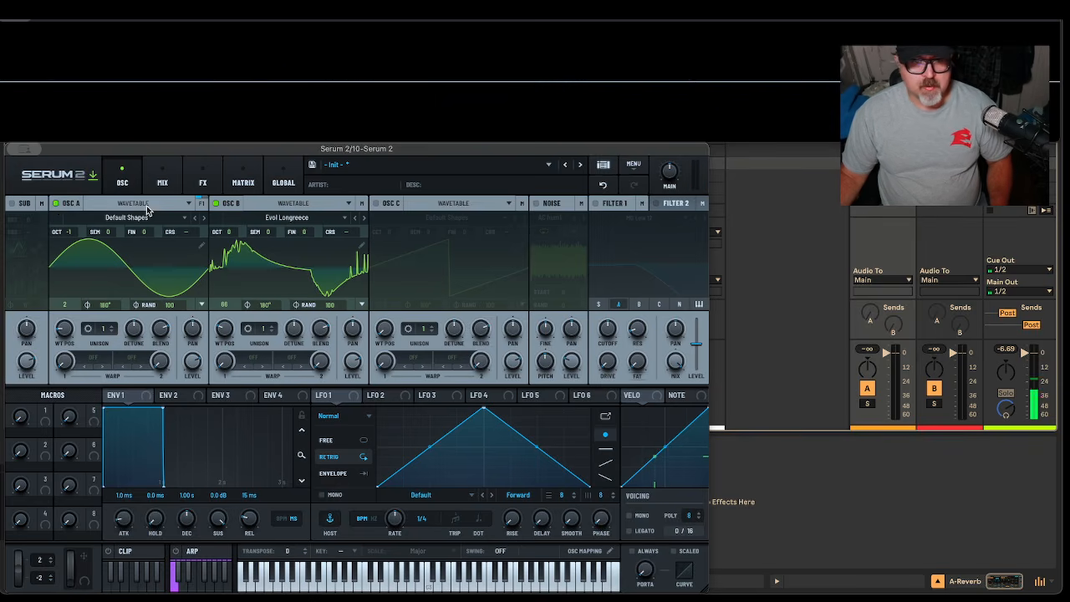
Set oscillator B's warp to FM (A) with an amount of about 35%
left_click(257, 357)
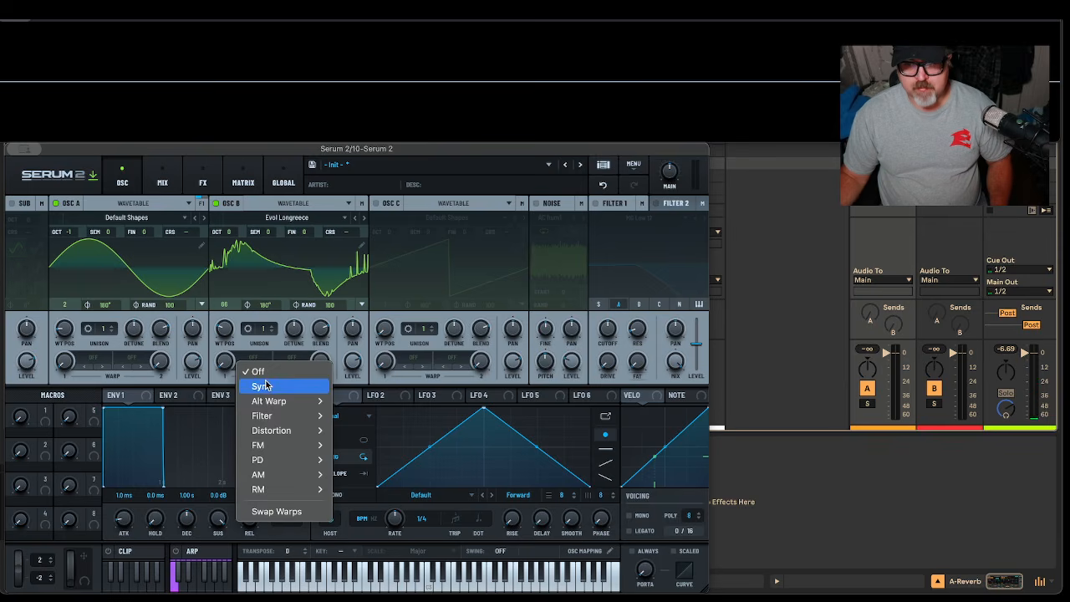
mouse_move(286, 480)
mouse_move(301, 444)
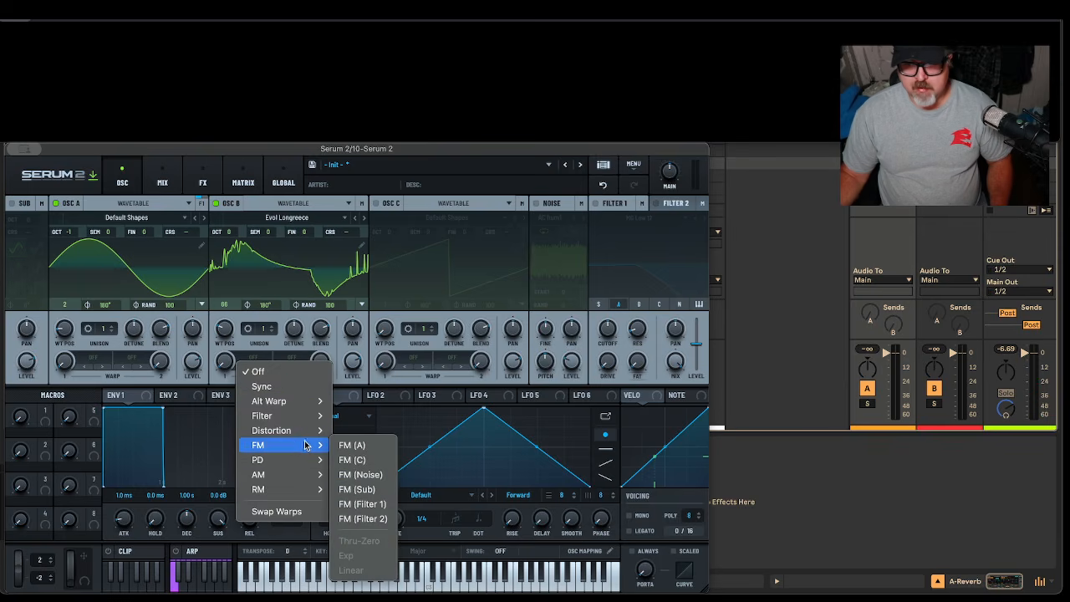
left_click(355, 445)
left_click_drag(228, 362, 243, 328)
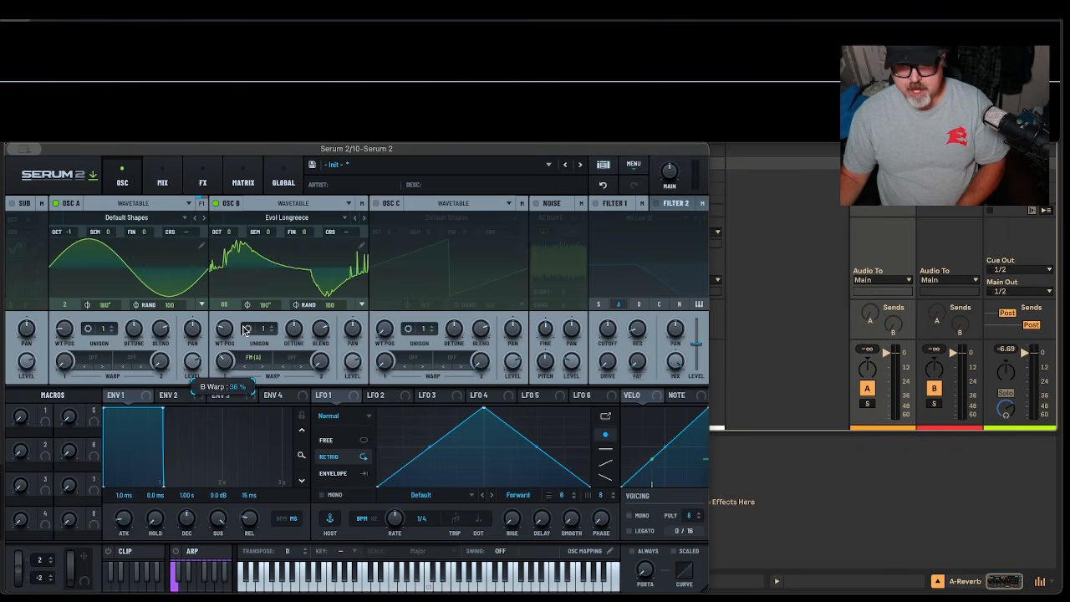
left_click_drag(243, 333, 243, 333)
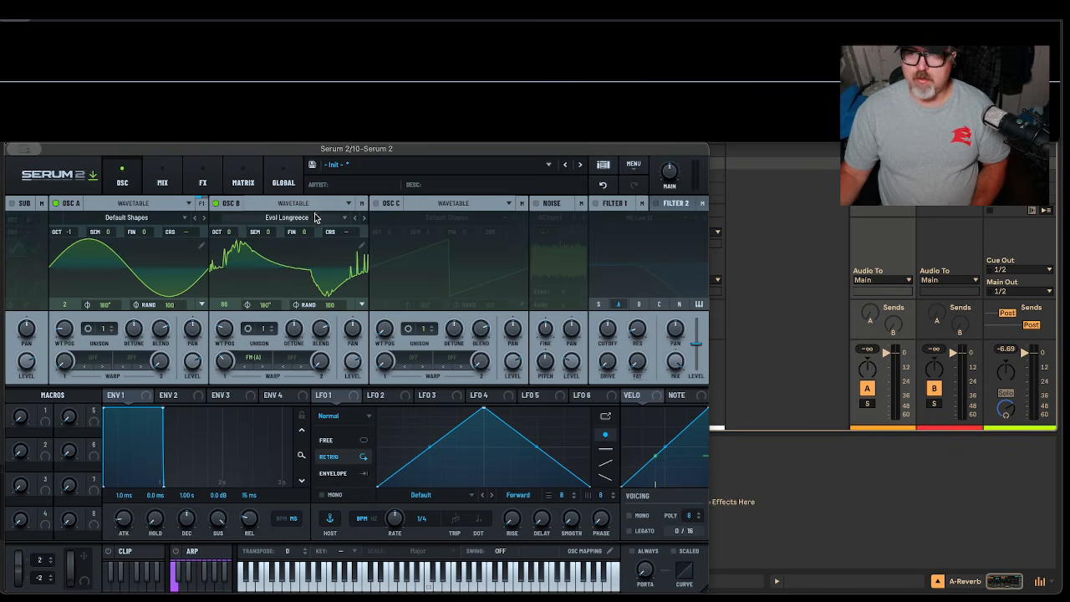
Enable the noise oscillator with Color > Brown noise, briefly muting it to compare
left_click(535, 203)
left_click(551, 217)
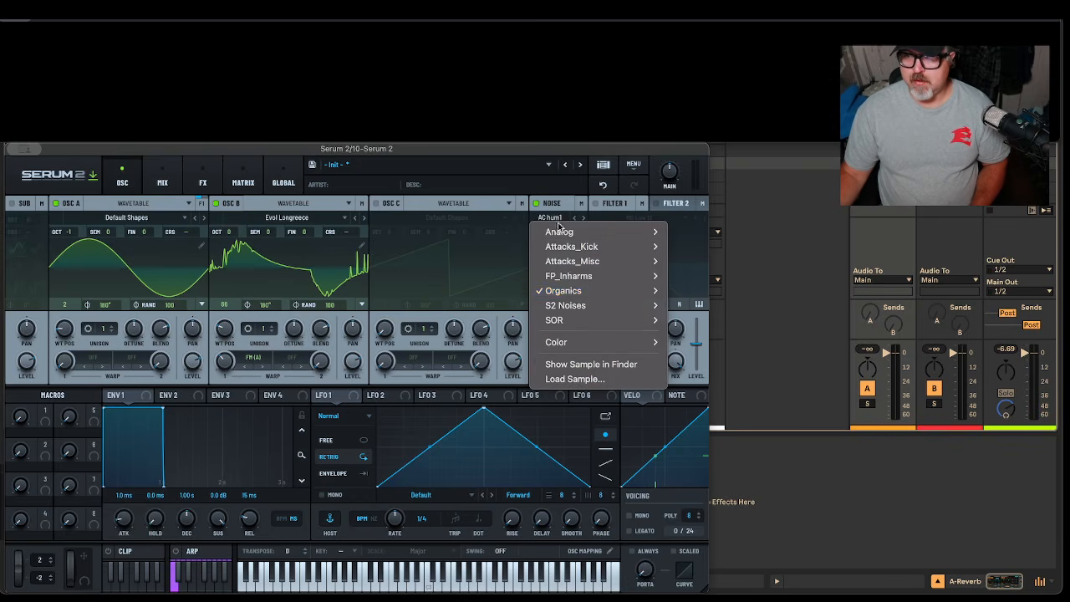
mouse_move(568, 291)
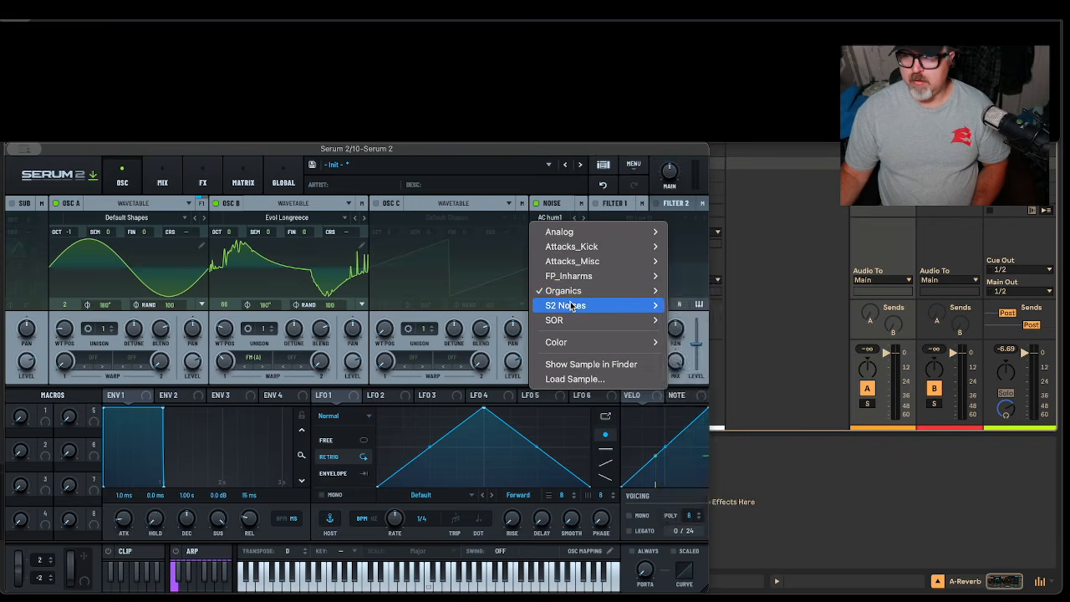
mouse_move(573, 344)
left_click(687, 371)
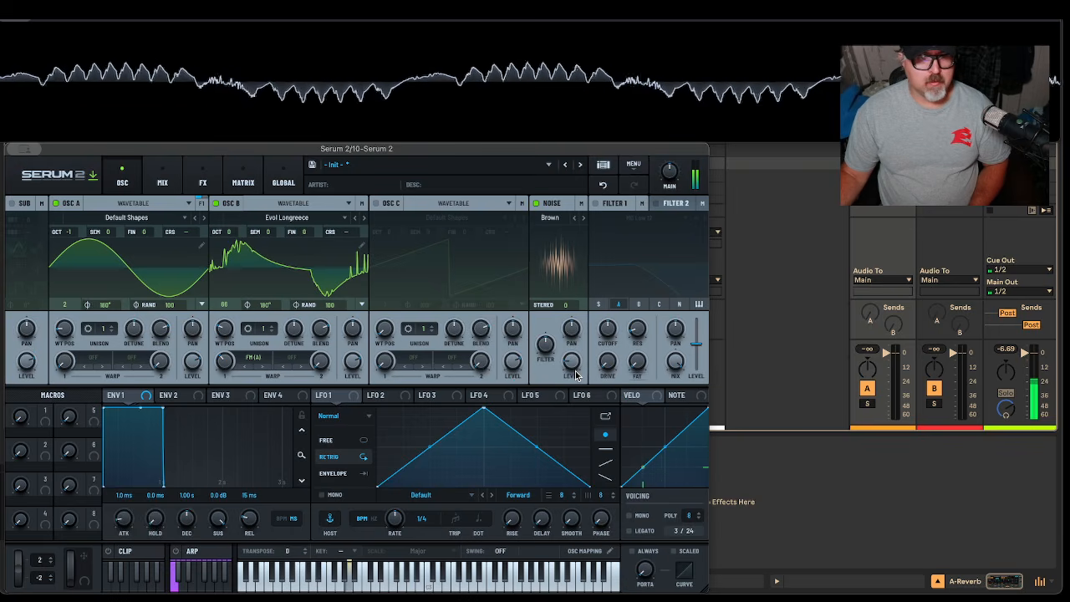
mouse_move(573, 365)
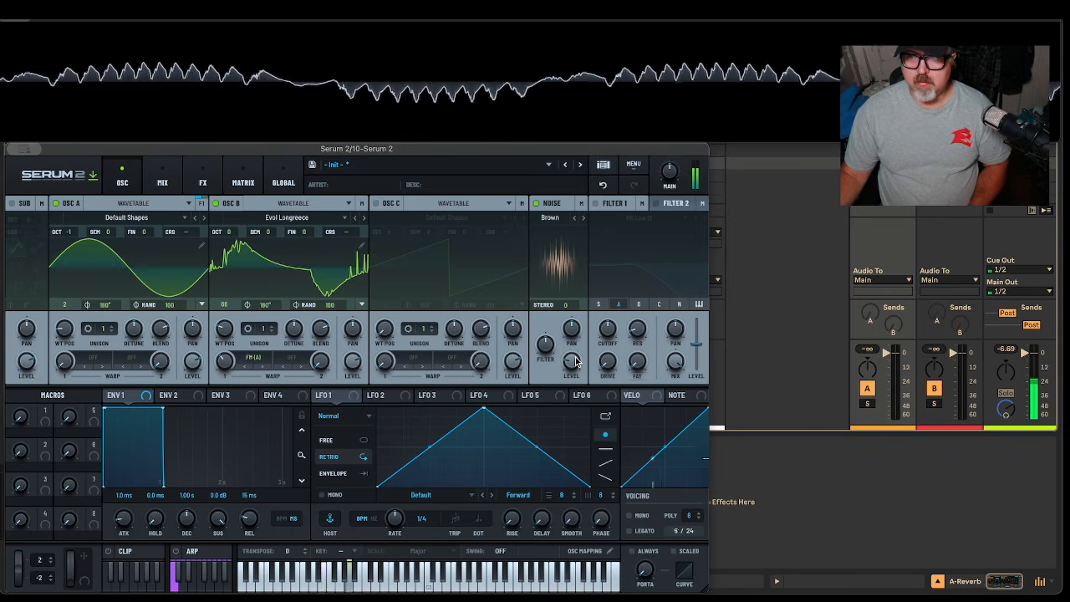
left_click(536, 205)
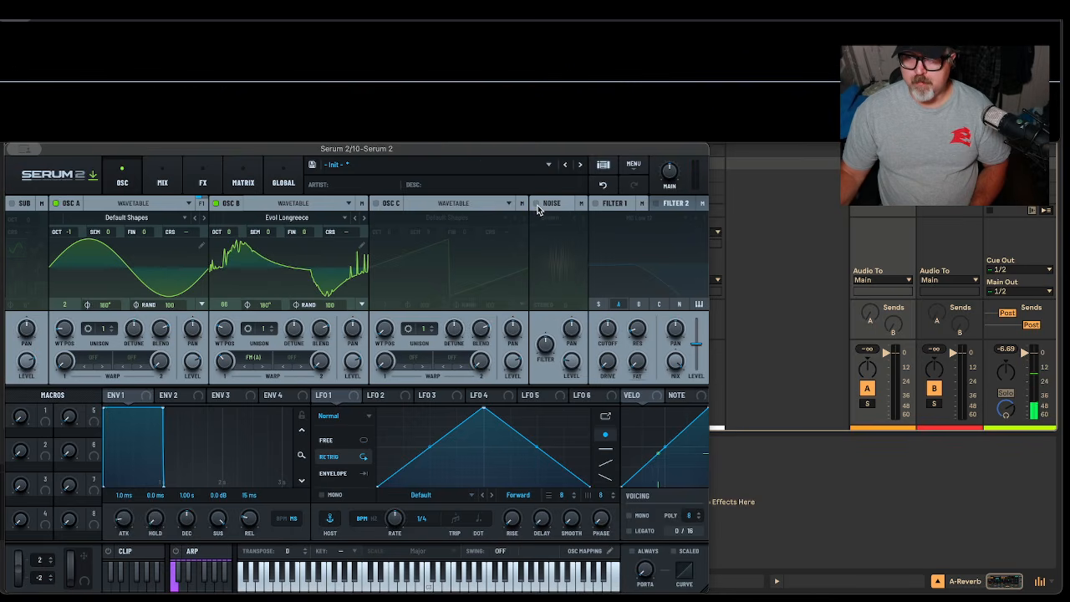
left_click(536, 205)
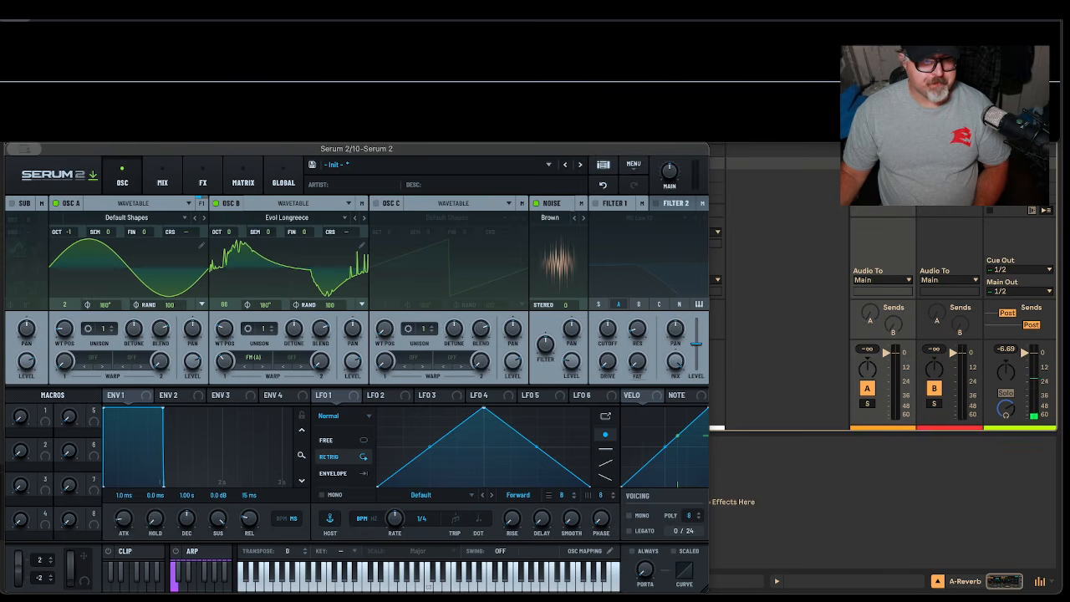
Enable filter 1 as Normal > Low 24 with cutoff near 265 Hz, then view the Mix page
left_click(596, 204)
left_click(616, 219)
mouse_move(621, 236)
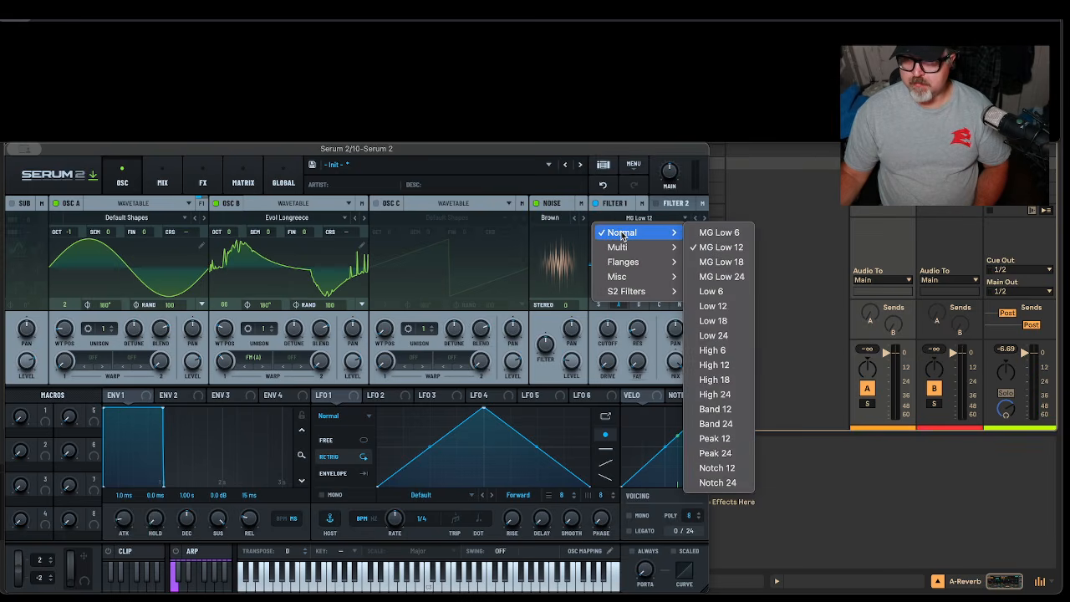
left_click(732, 336)
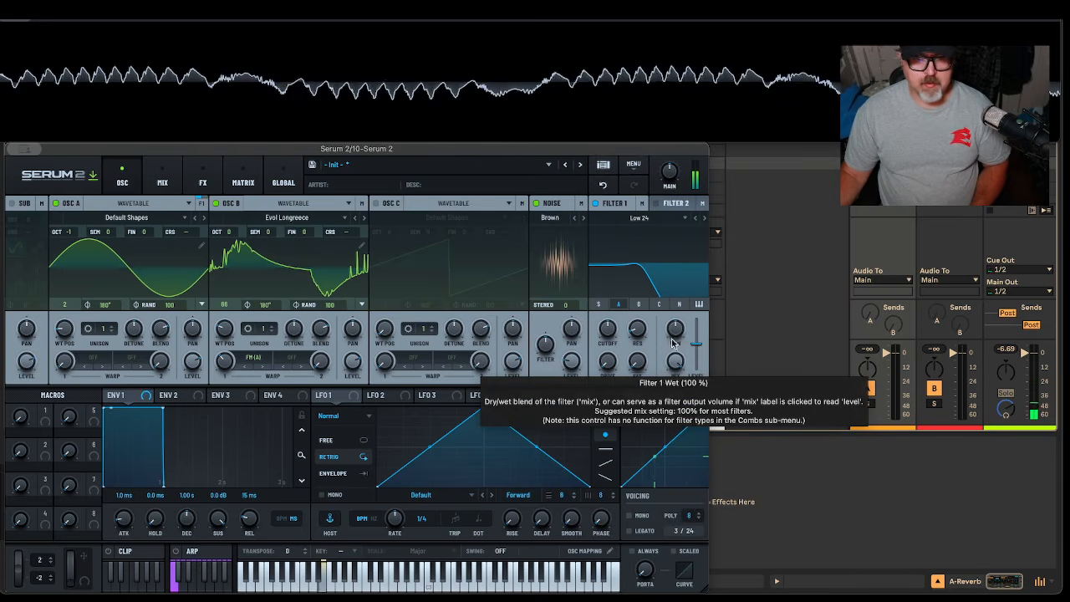
left_click_drag(608, 330, 612, 344)
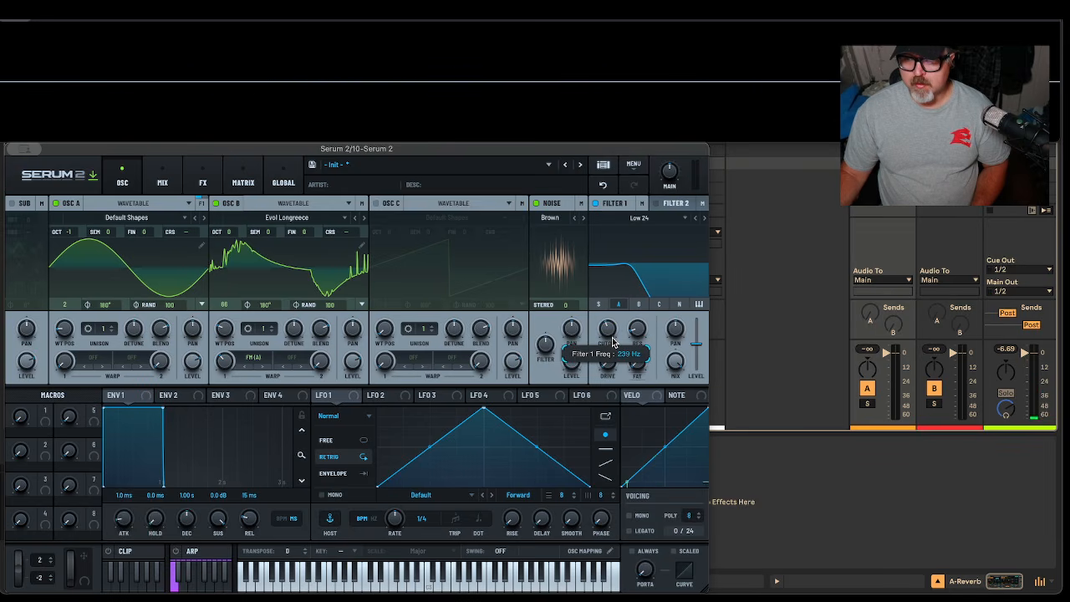
left_click_drag(611, 337, 614, 342)
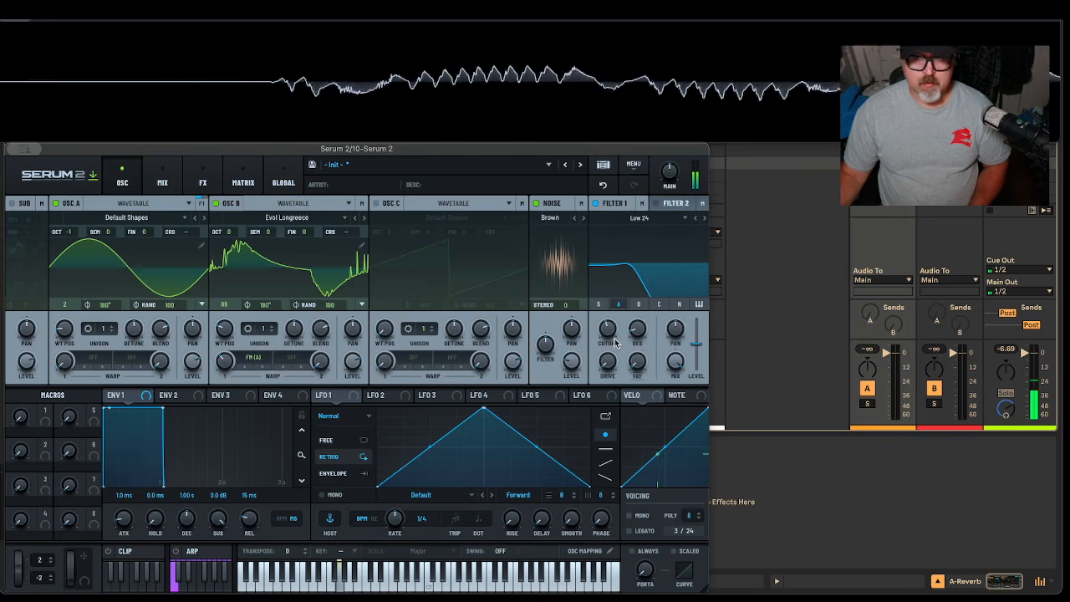
left_click(162, 180)
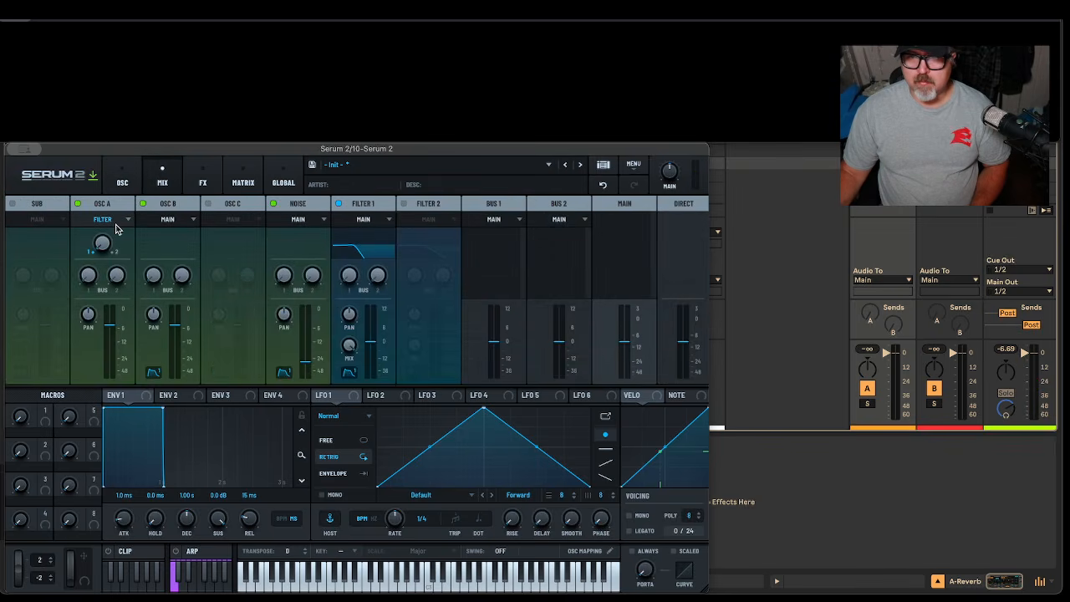
Return to the oscillator page and power on Filter 2 (MG Low 12)
left_click(122, 179)
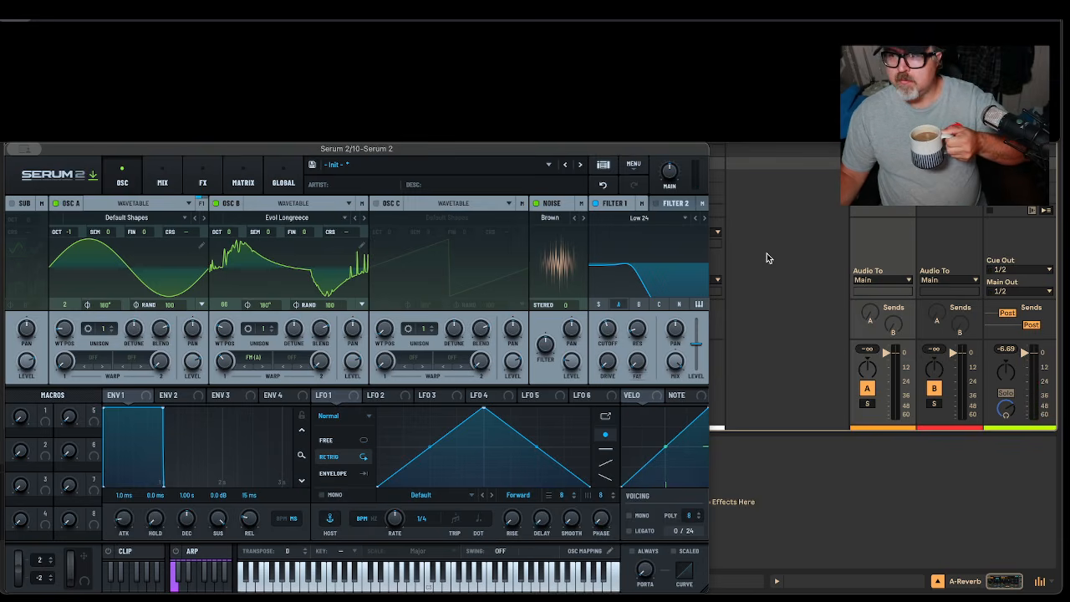
left_click(669, 206)
left_click(656, 204)
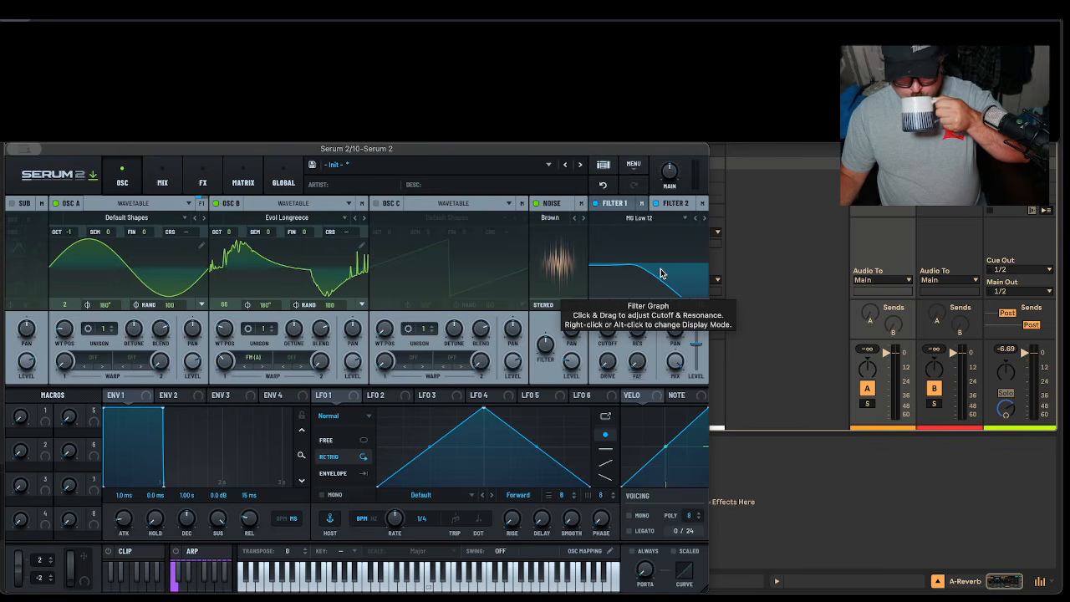
Set Filter 2 to a High 12 high-pass and pull its cutoff down to about 84 Hz
left_click(639, 218)
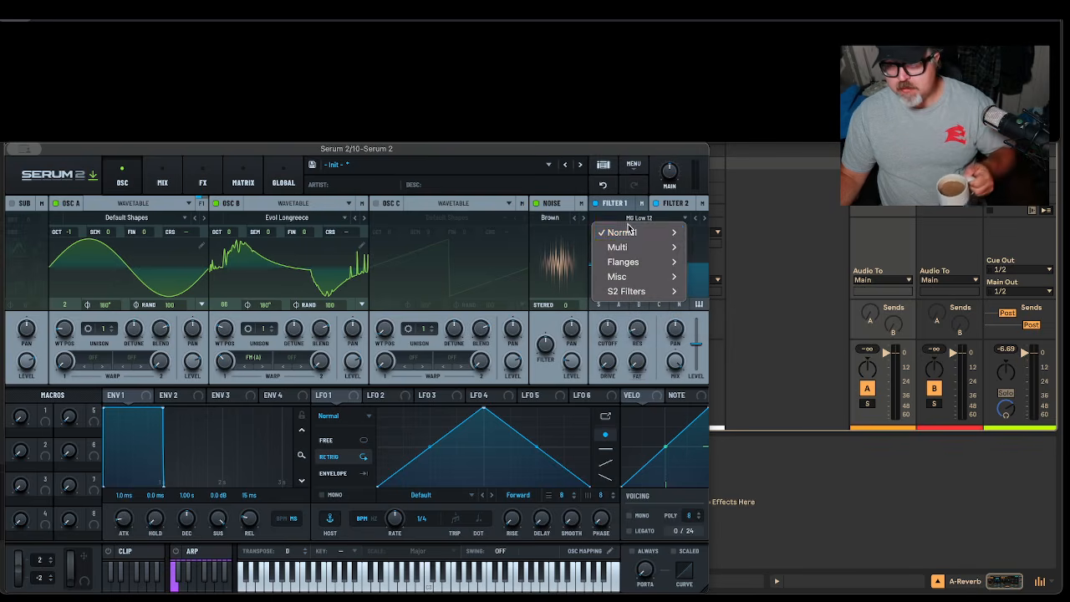
mouse_move(641, 235)
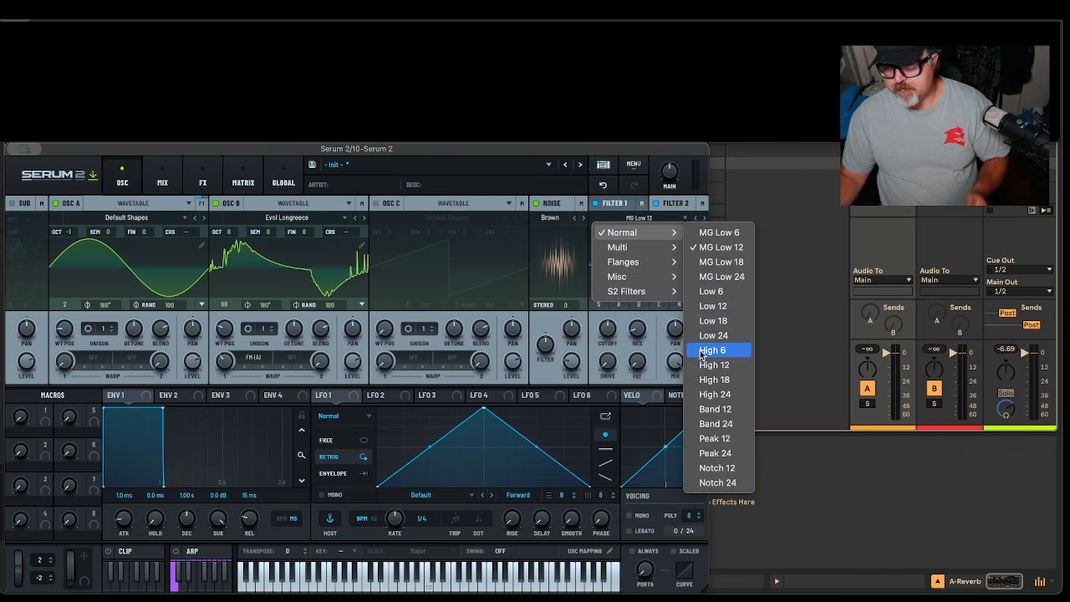
left_click(721, 398)
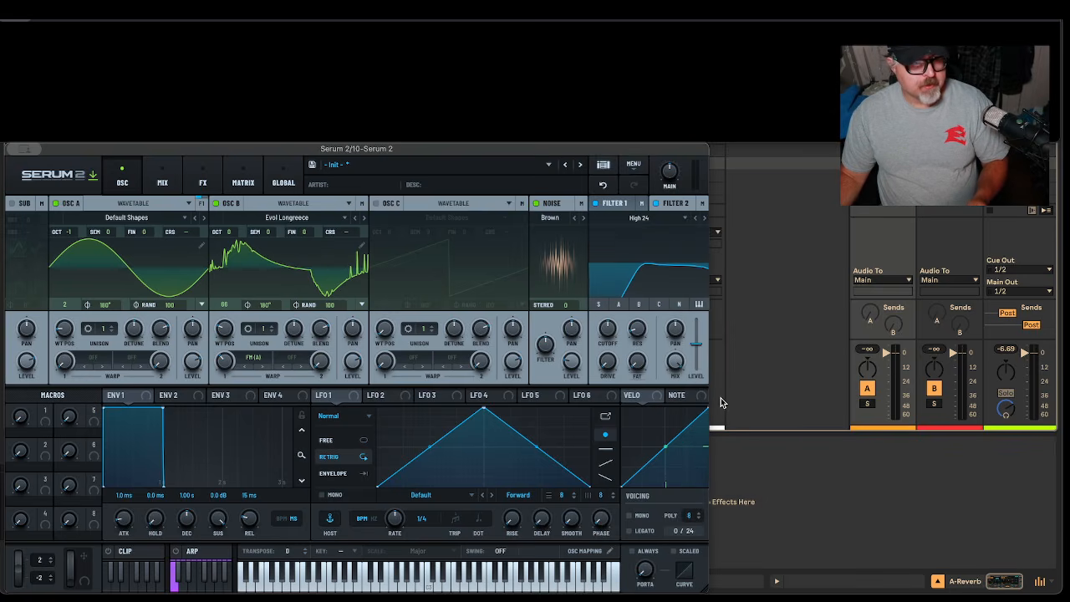
left_click(694, 218)
left_click(694, 218)
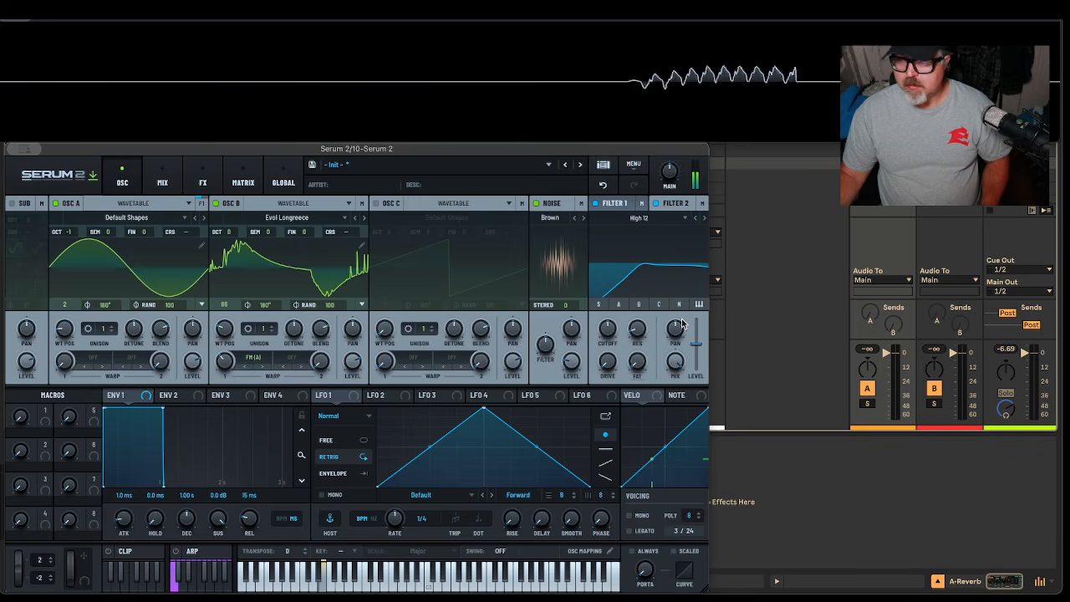
left_click_drag(607, 330, 611, 354)
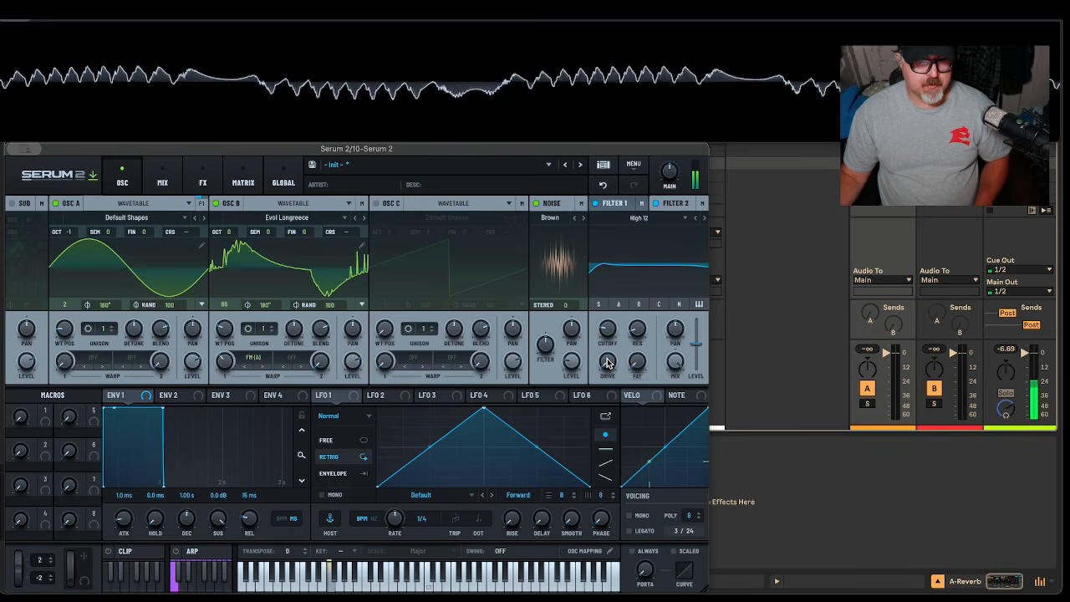
mouse_move(614, 361)
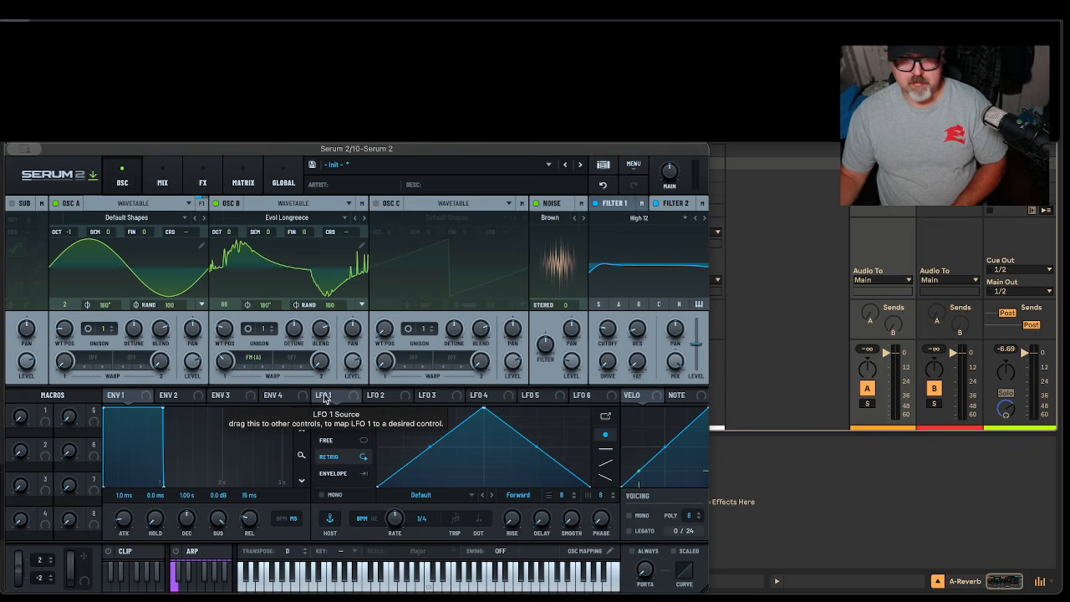
Enable Filter 1 as Low 24, route LFO 1 to its cutoff, and set LFO 1 free-running at 0.2 Hz
left_click(615, 209)
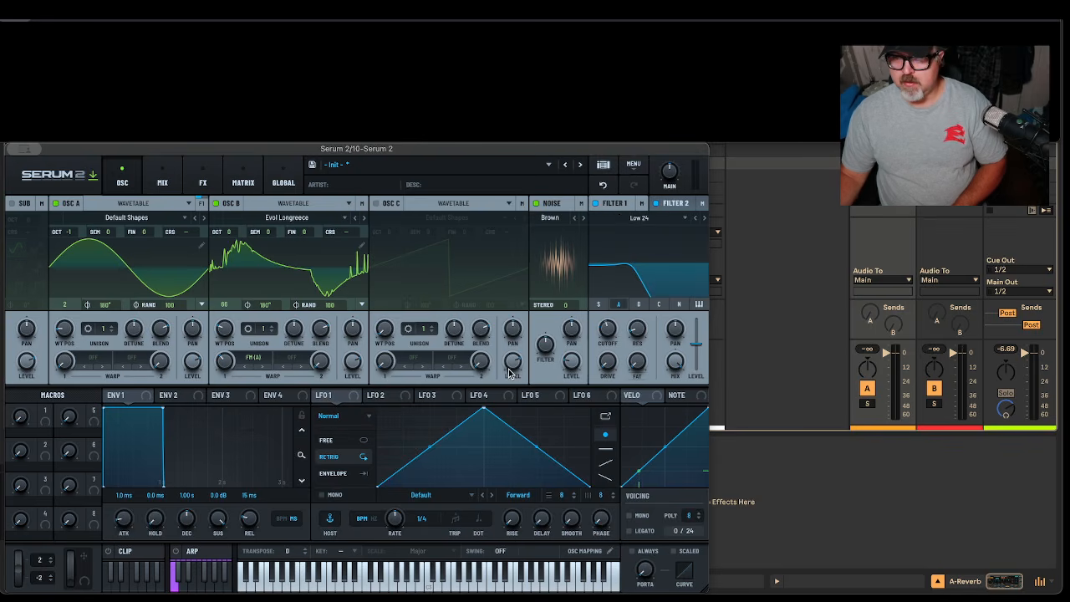
left_click_drag(339, 401, 608, 331)
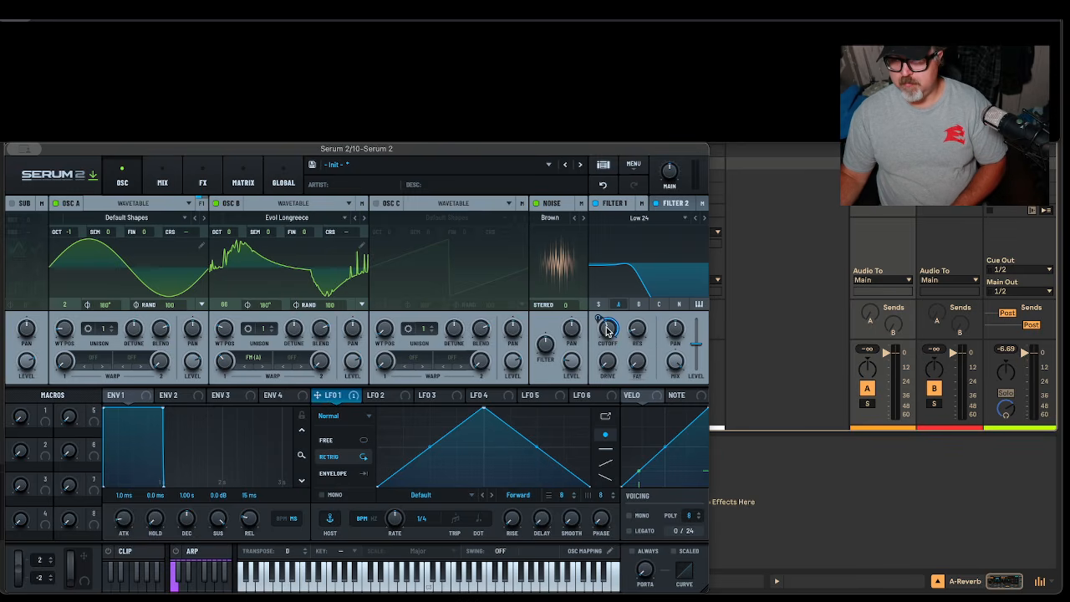
left_click(363, 521)
left_click_drag(395, 550, 395, 558)
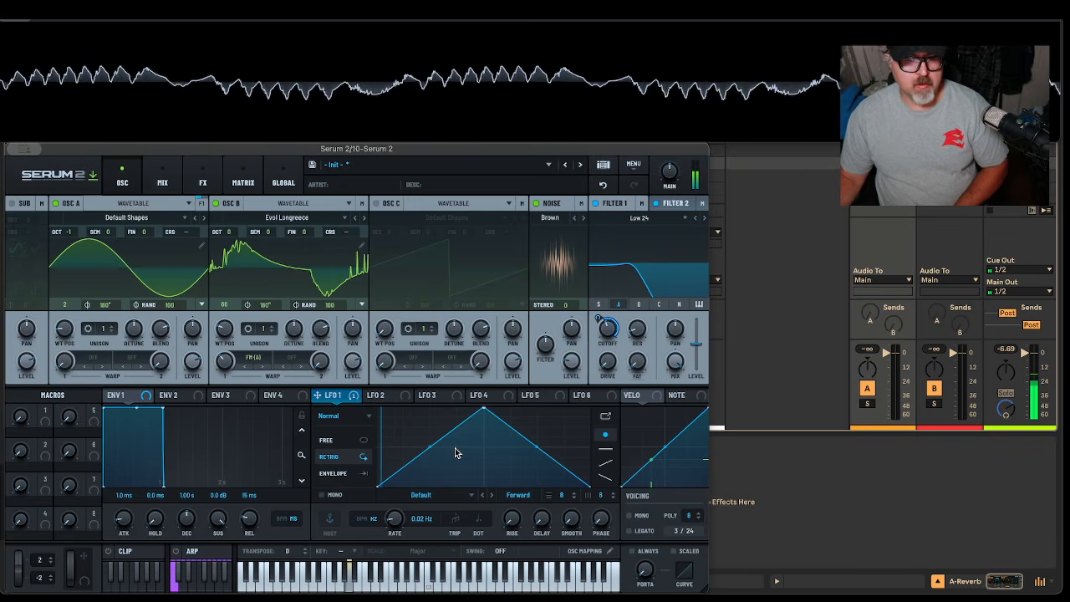
left_click_drag(392, 524, 398, 519)
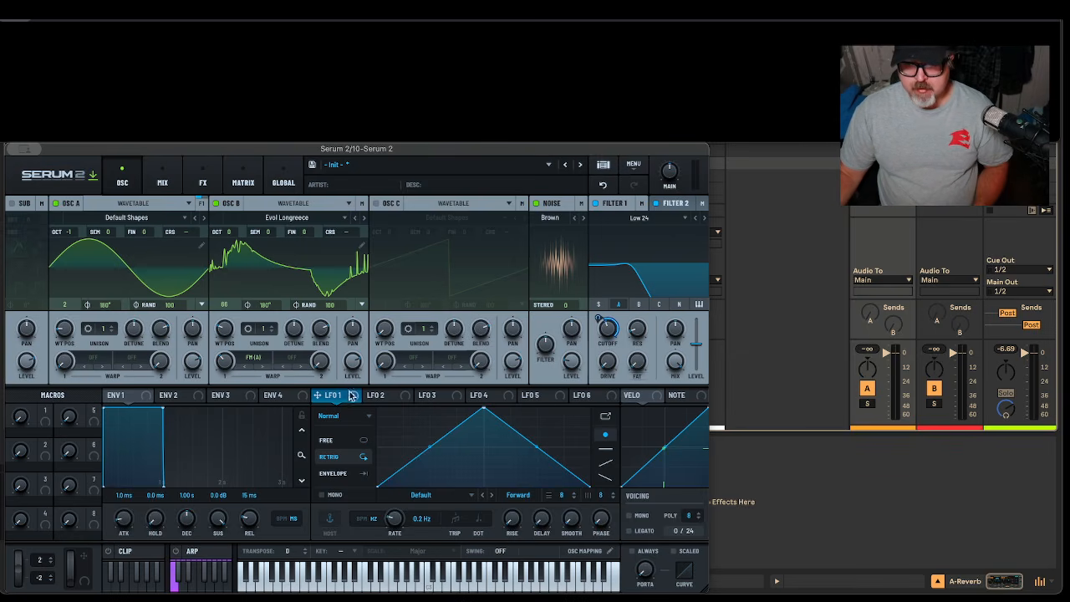
Assign LFO 2 to modulate the Noise oscillator's level
left_click(385, 398)
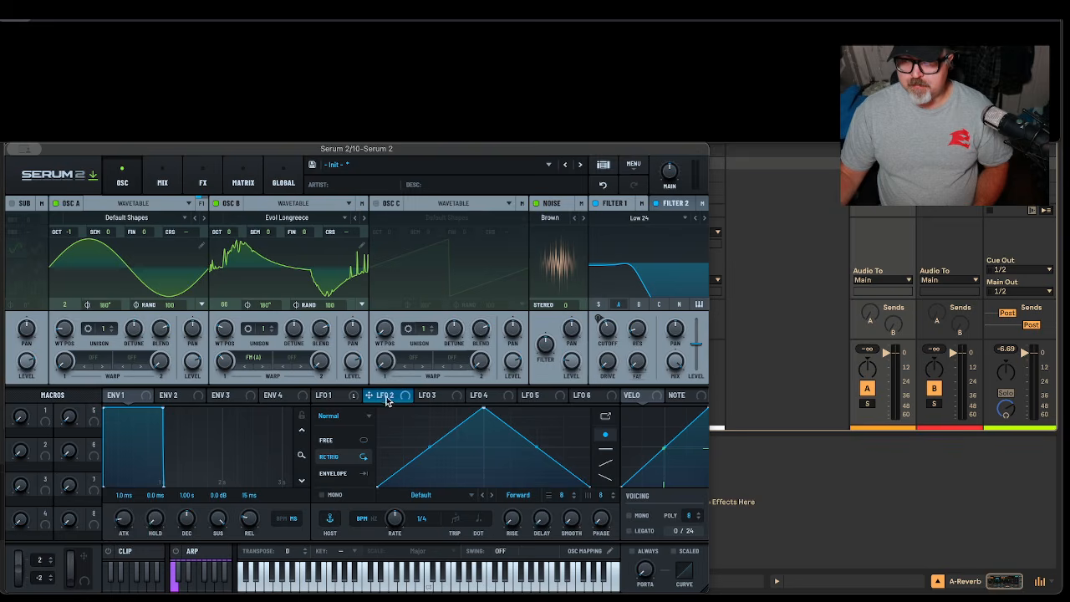
left_click_drag(368, 400, 398, 399)
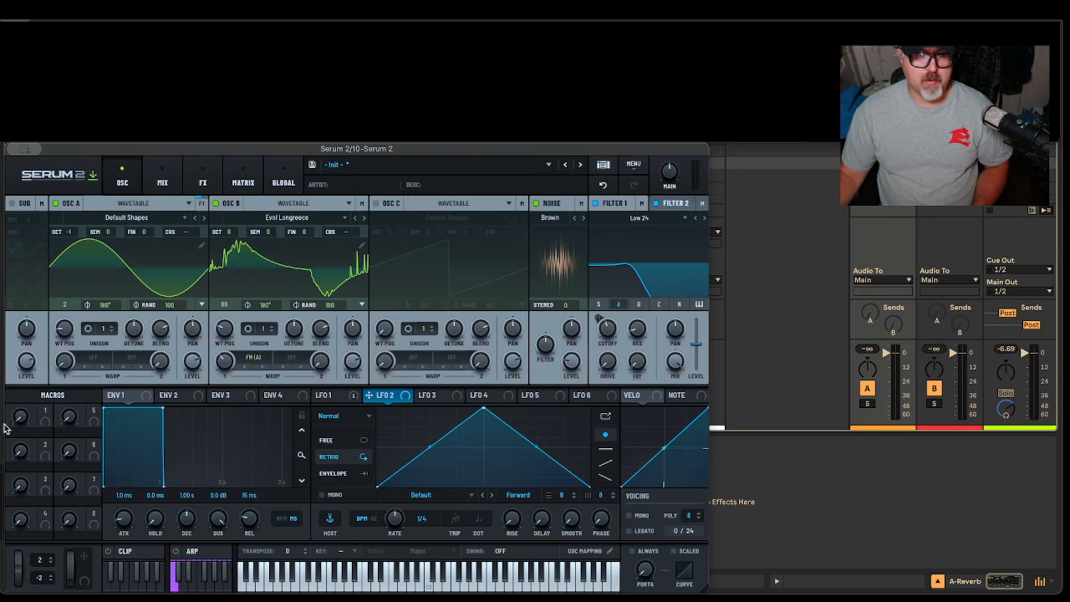
left_click(125, 396)
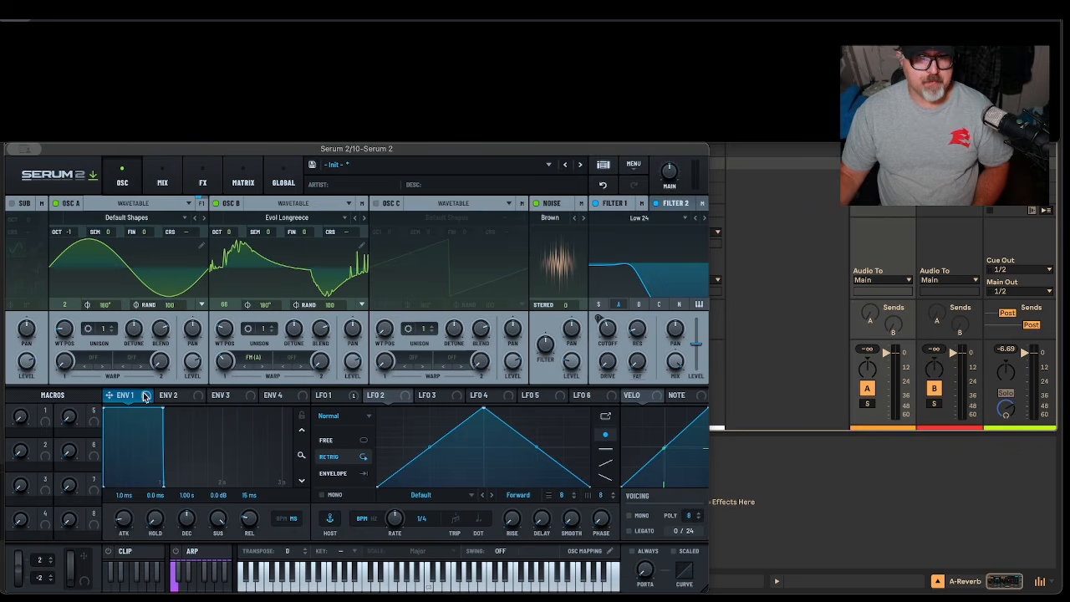
Shape ENV 1 with a 2.56 s attack, 2.08 s decay, -8.2 dB sustain and 3.02 s release
left_click_drag(122, 524, 148, 486)
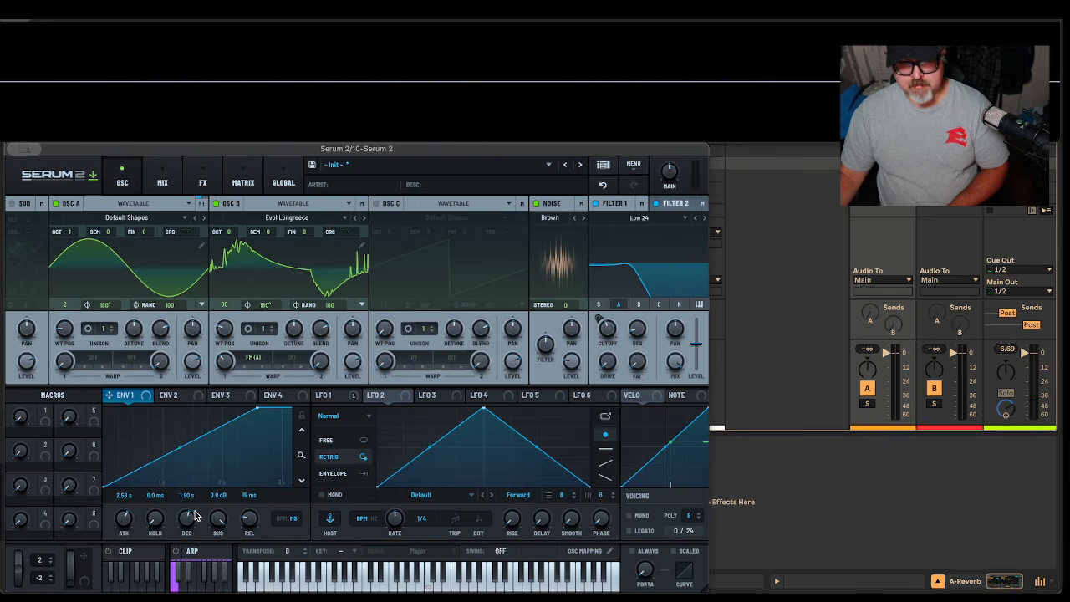
left_click_drag(195, 510, 195, 509)
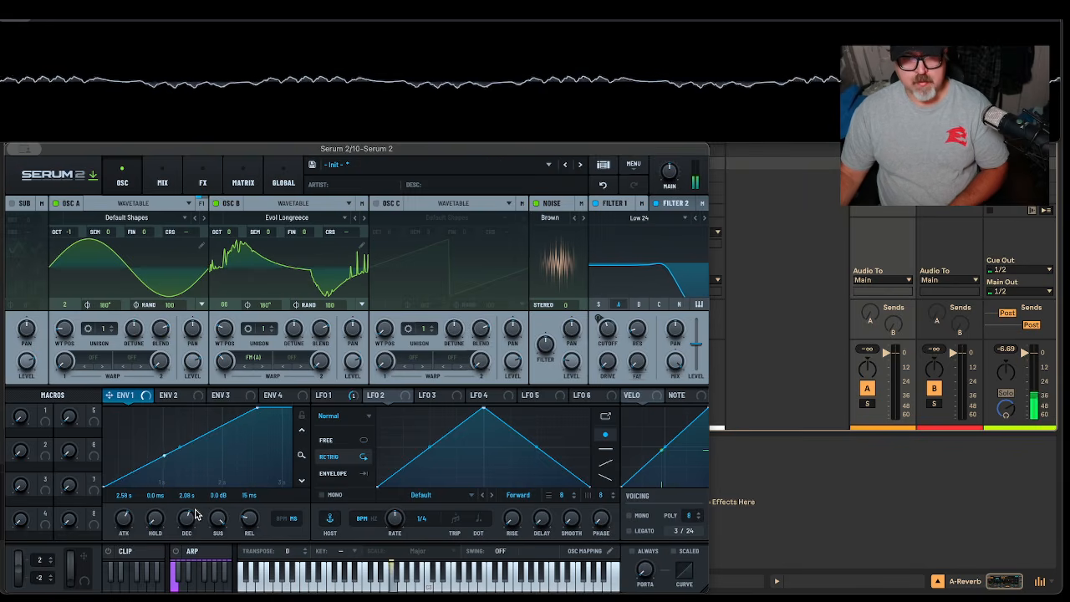
left_click_drag(225, 527, 226, 485)
left_click_drag(272, 530, 264, 572)
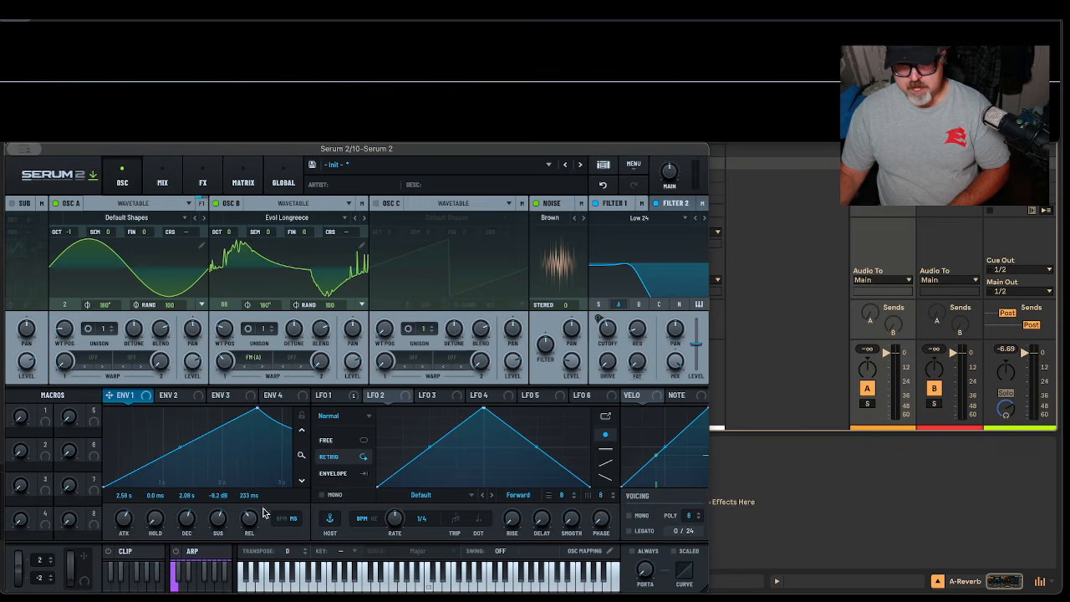
left_click_drag(270, 504, 276, 498)
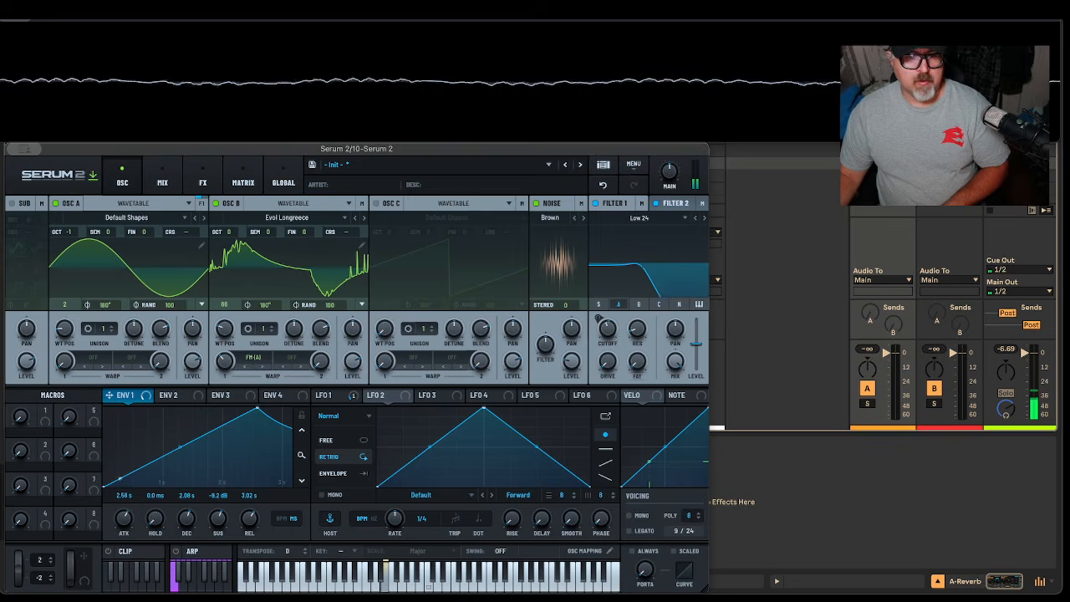
On the FX page, add Chorus, Delay, Reverb and Equalizer to the rack, in that order
left_click(203, 183)
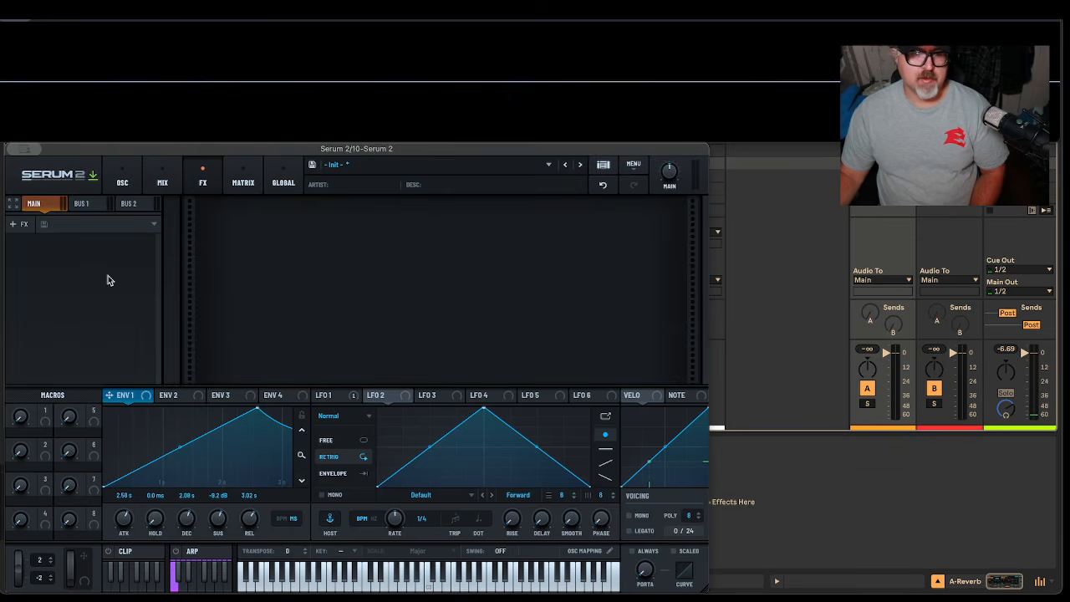
right_click(107, 274)
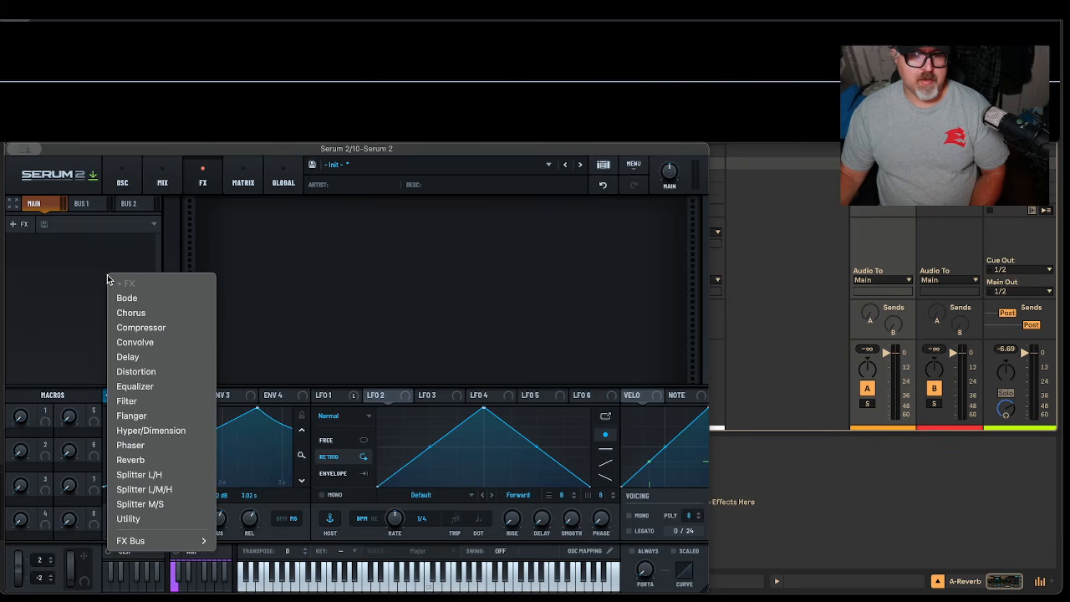
left_click(121, 311)
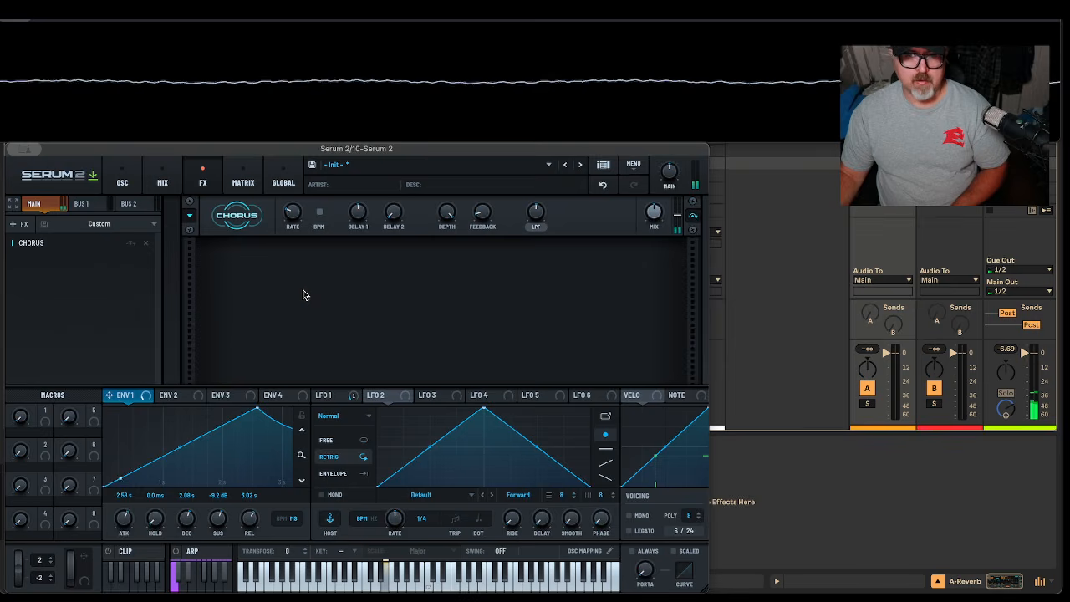
right_click(102, 278)
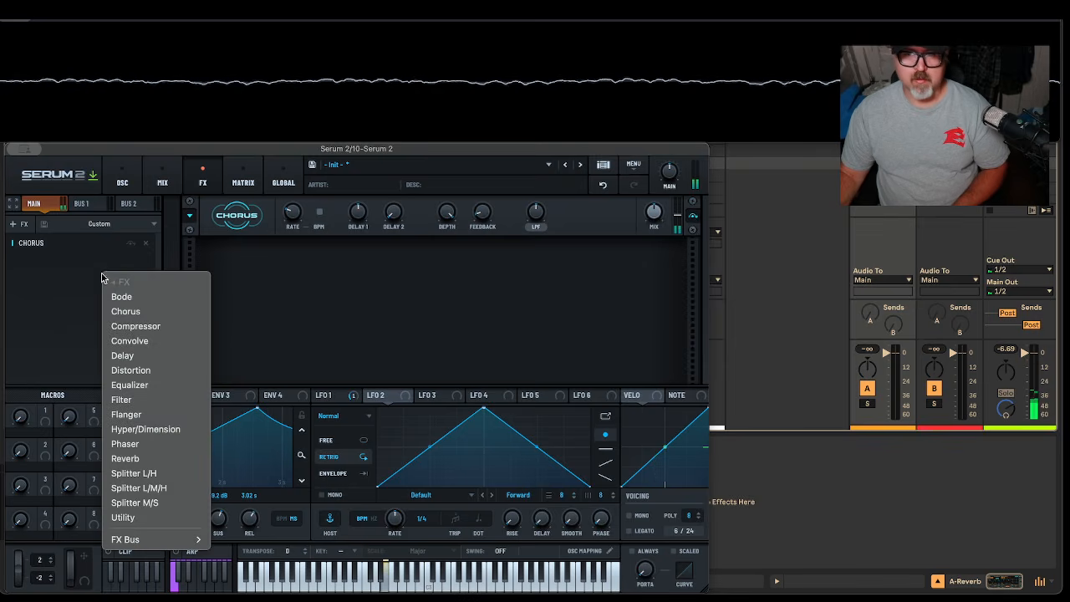
left_click(162, 360)
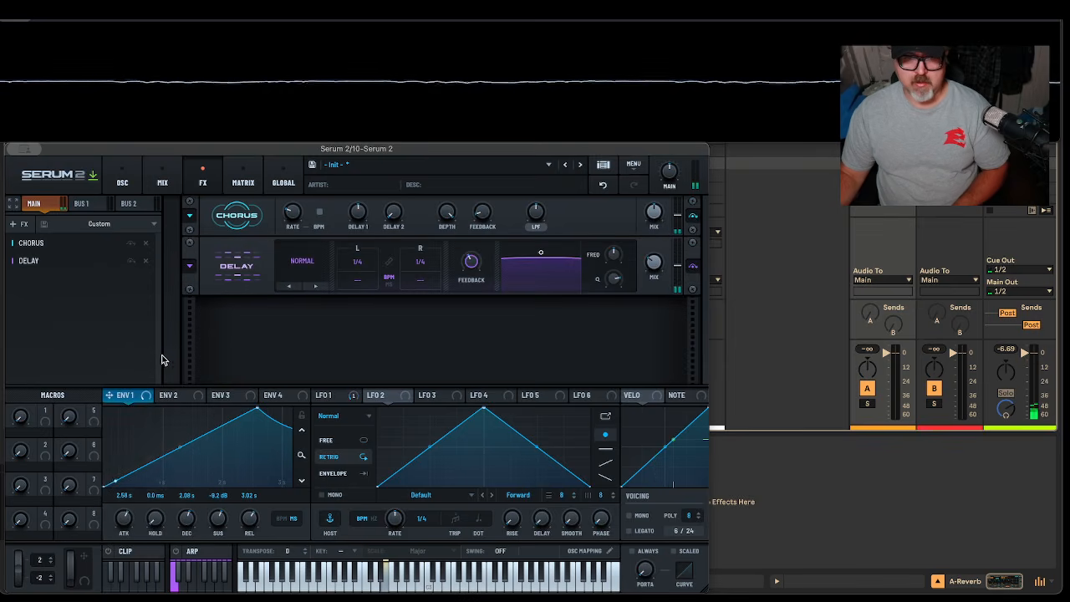
right_click(58, 302)
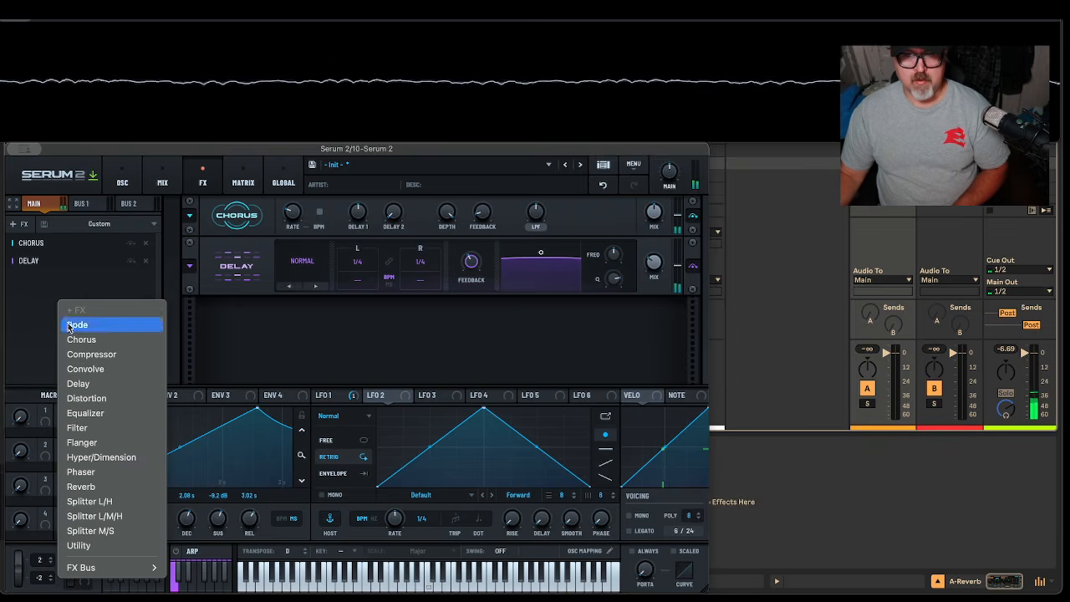
left_click(80, 486)
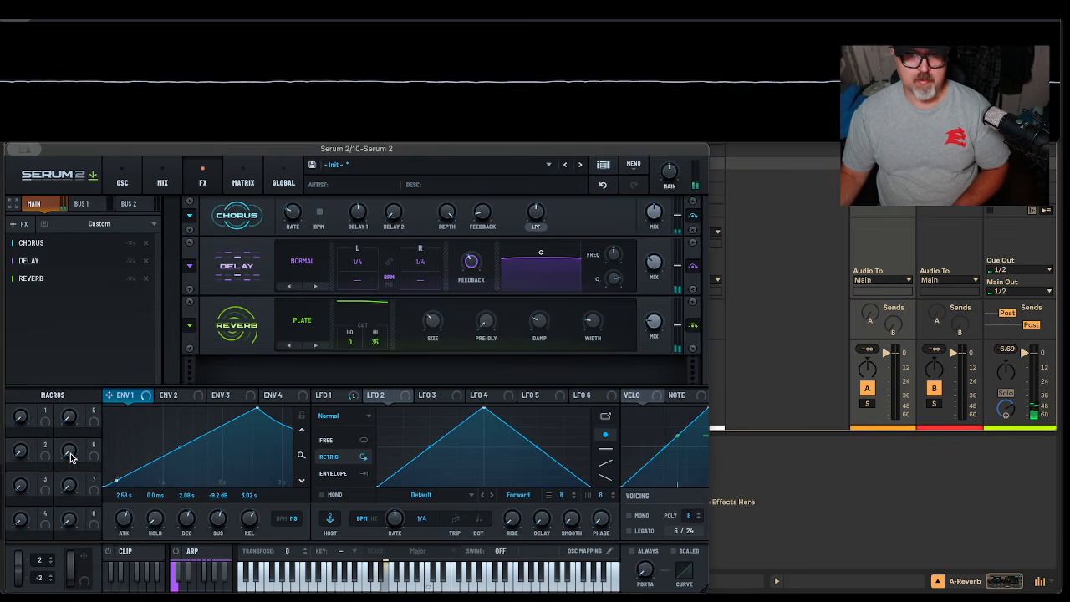
right_click(92, 323)
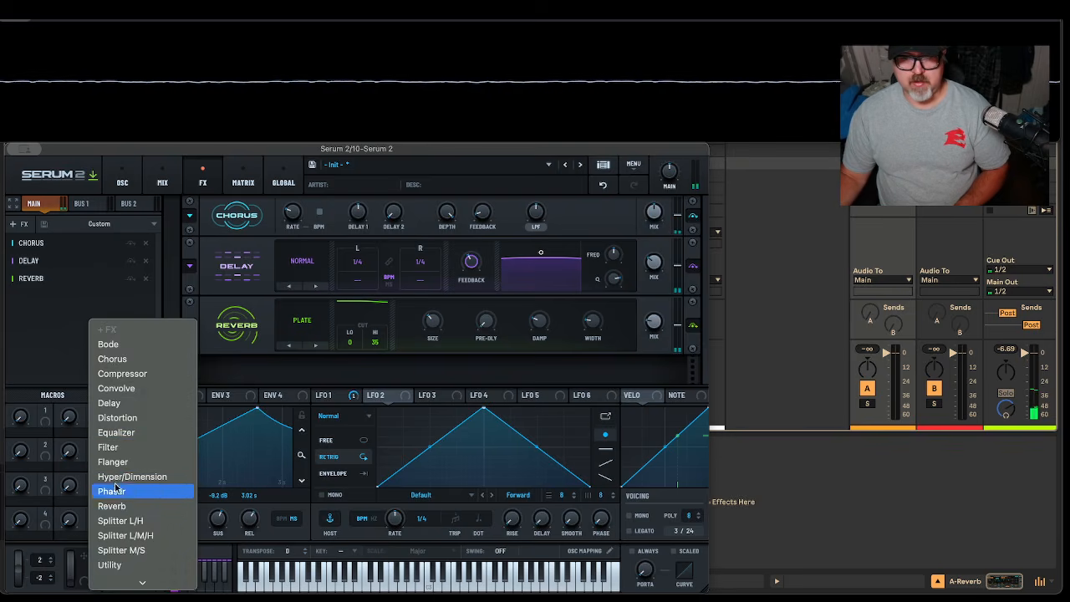
left_click(145, 433)
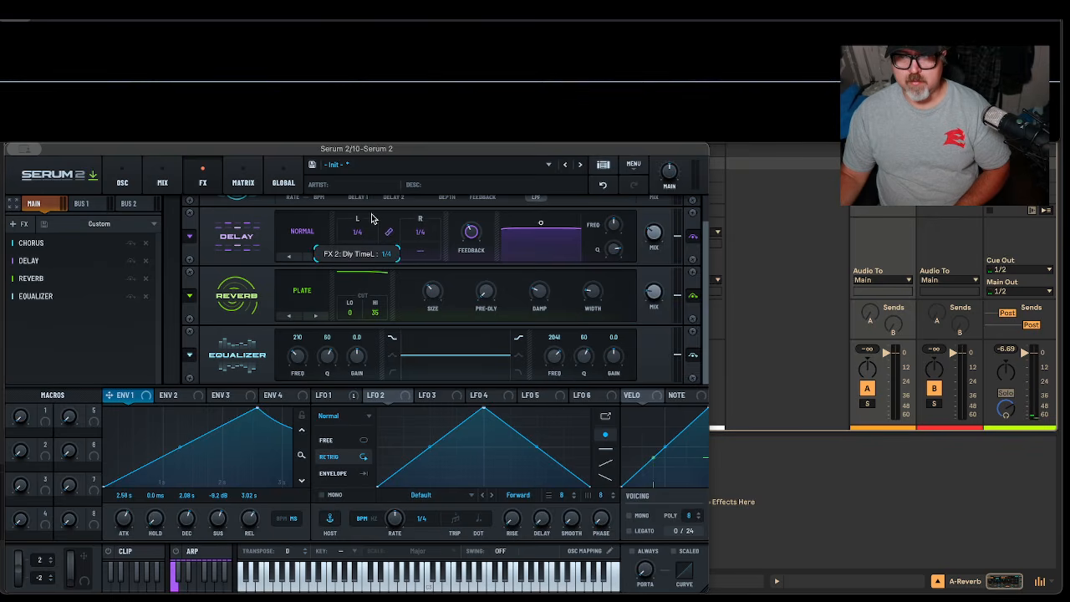
Switch the Delay to Ping-Pong mode and the Reverb to the Hall type
left_click(316, 236)
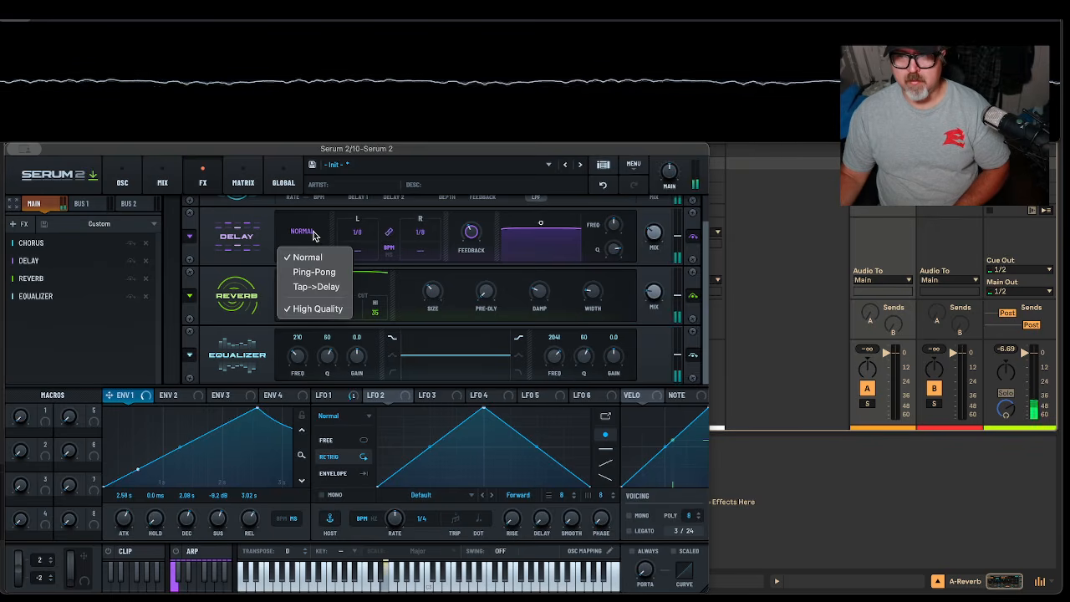
left_click(316, 272)
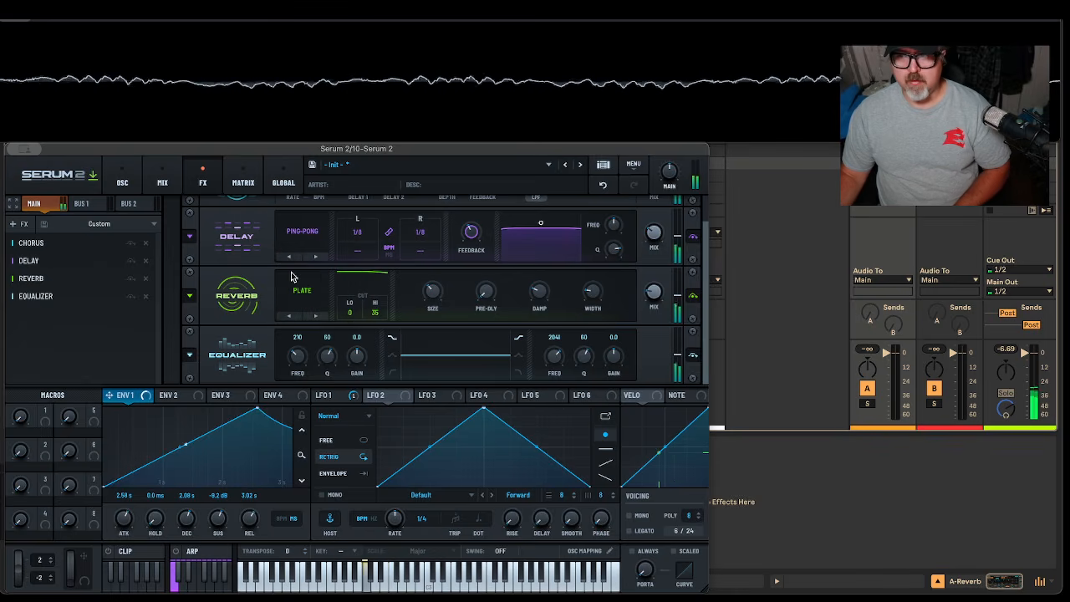
left_click(299, 289)
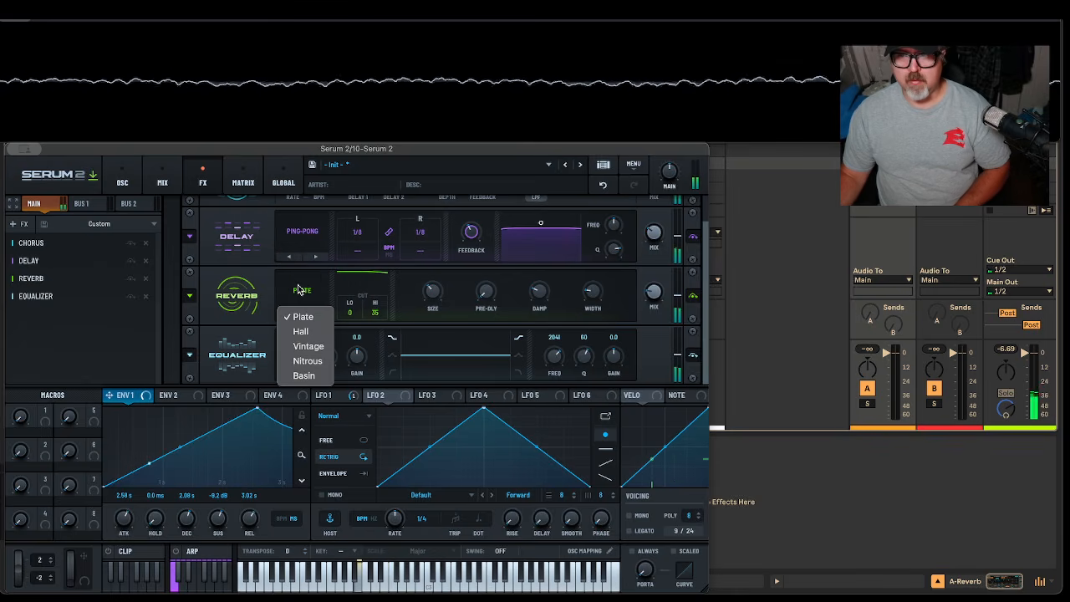
left_click(300, 331)
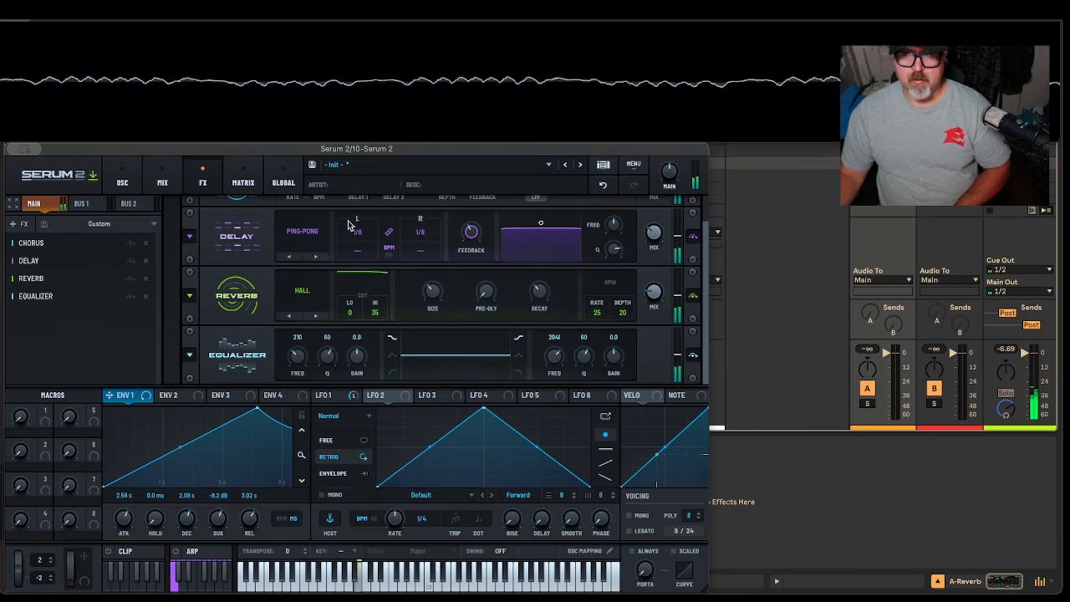
Make the EQ low band a high-pass at about 130 Hz, then return to the oscillator page
left_click(392, 372)
left_click_drag(296, 355, 298, 375)
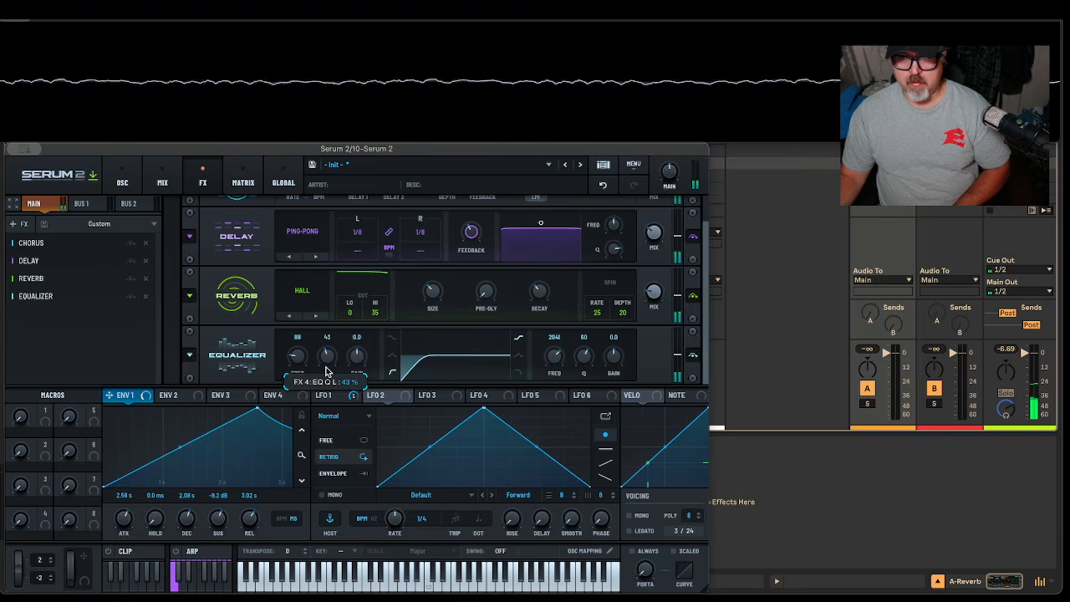
left_click_drag(296, 359, 299, 355)
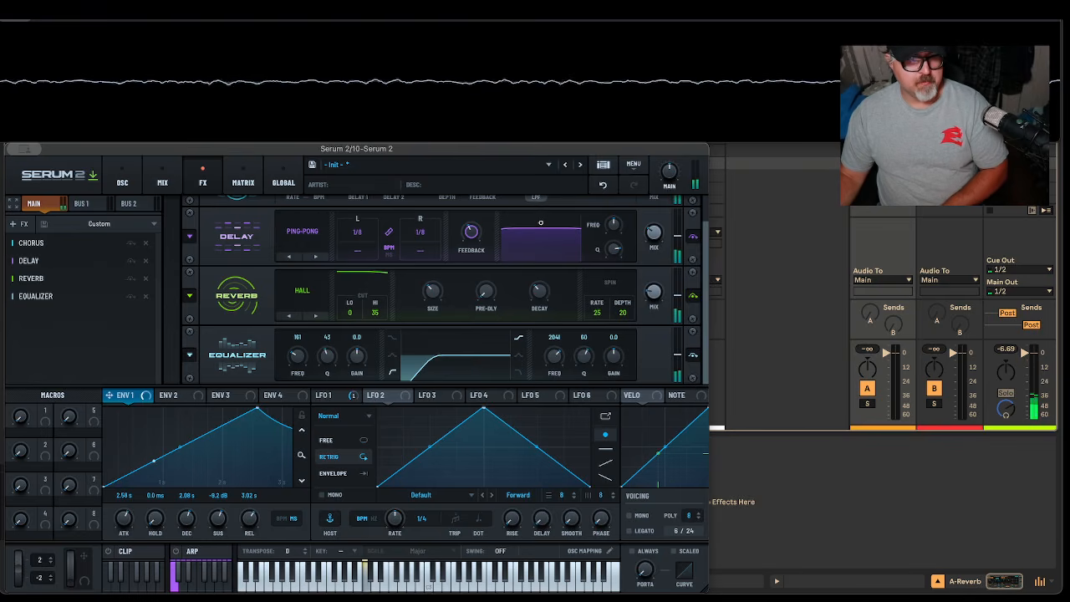
left_click(122, 177)
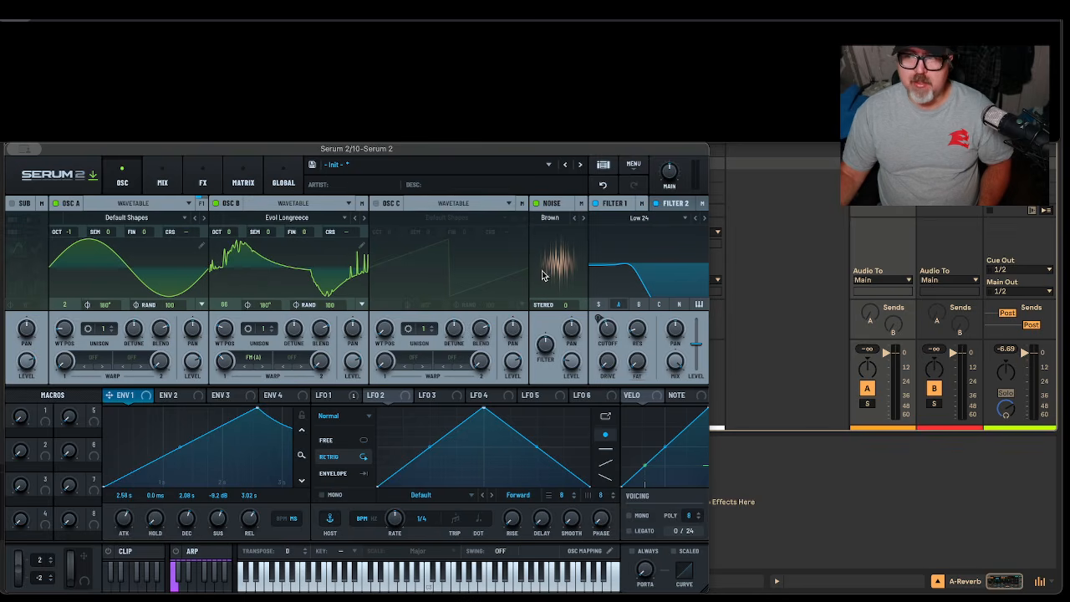
In the mixer, switch the OSC B and Noise outputs from Main to Filter
left_click(164, 177)
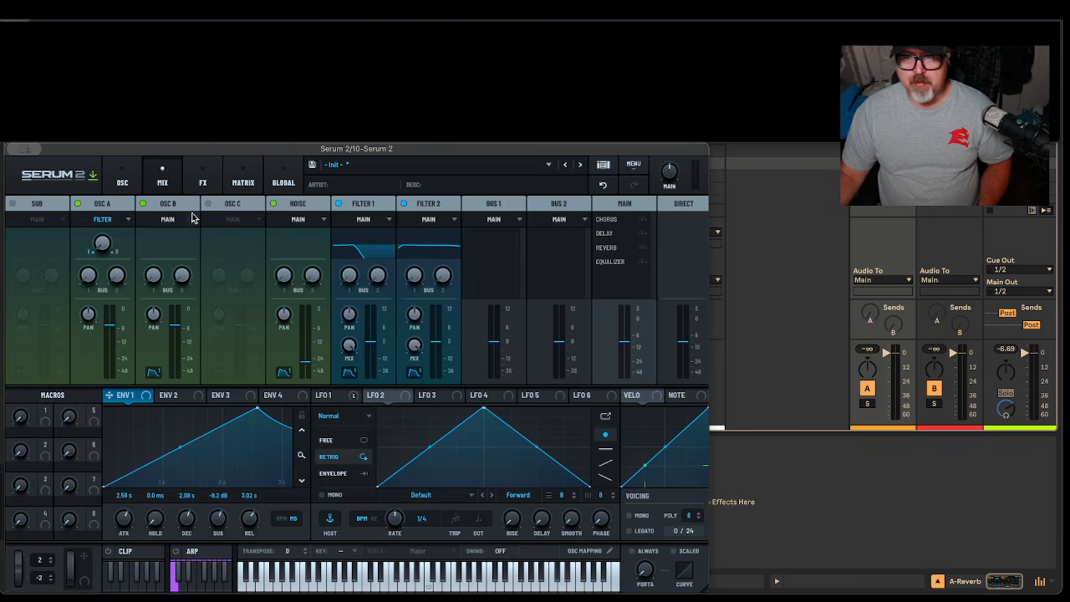
left_click(180, 219)
left_click(178, 235)
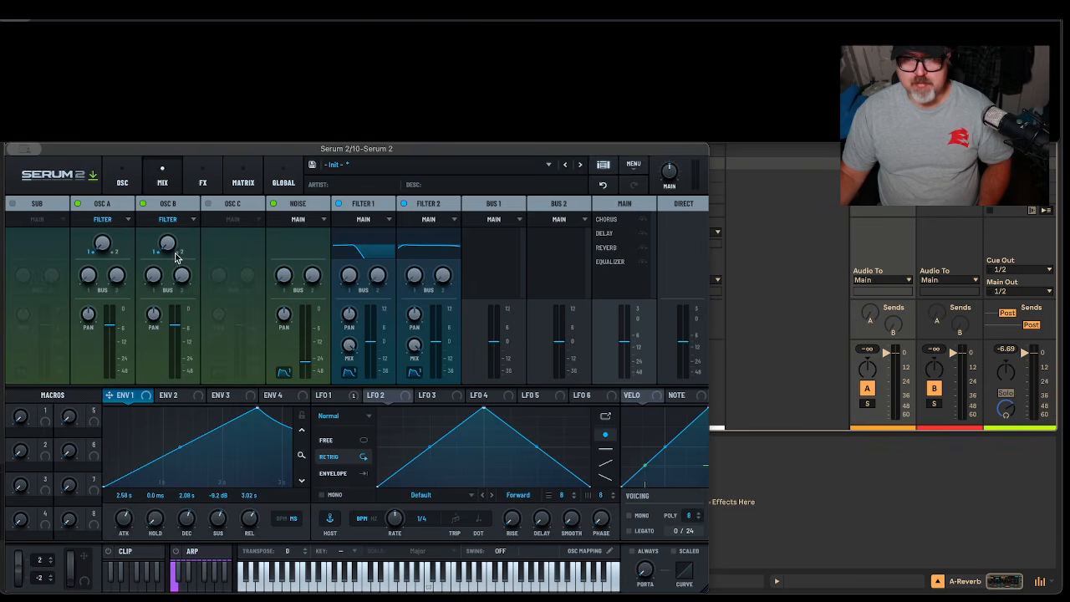
left_click(317, 222)
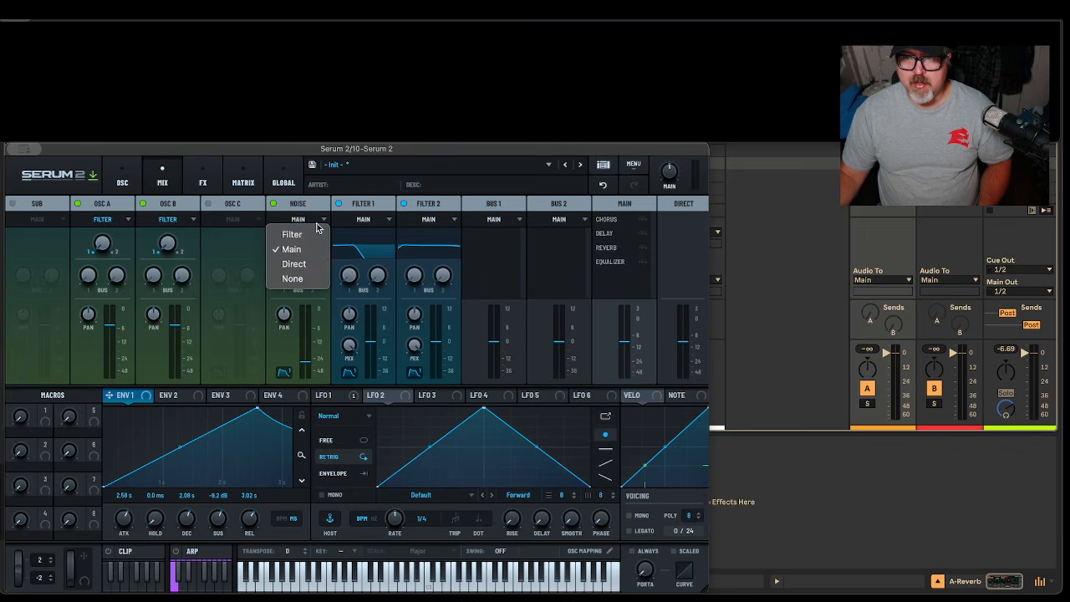
left_click(310, 239)
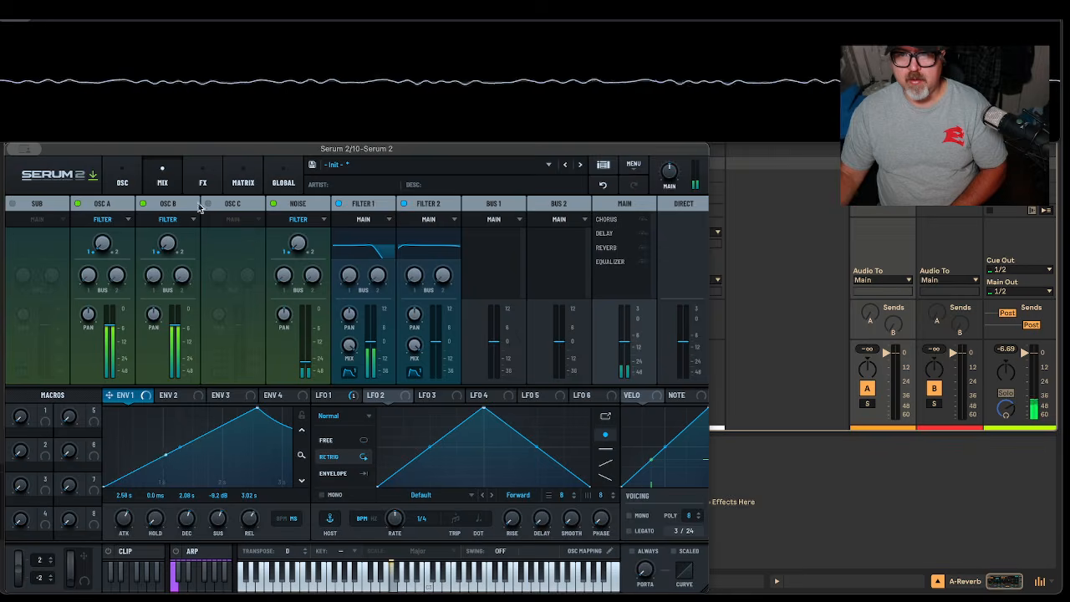
left_click(122, 182)
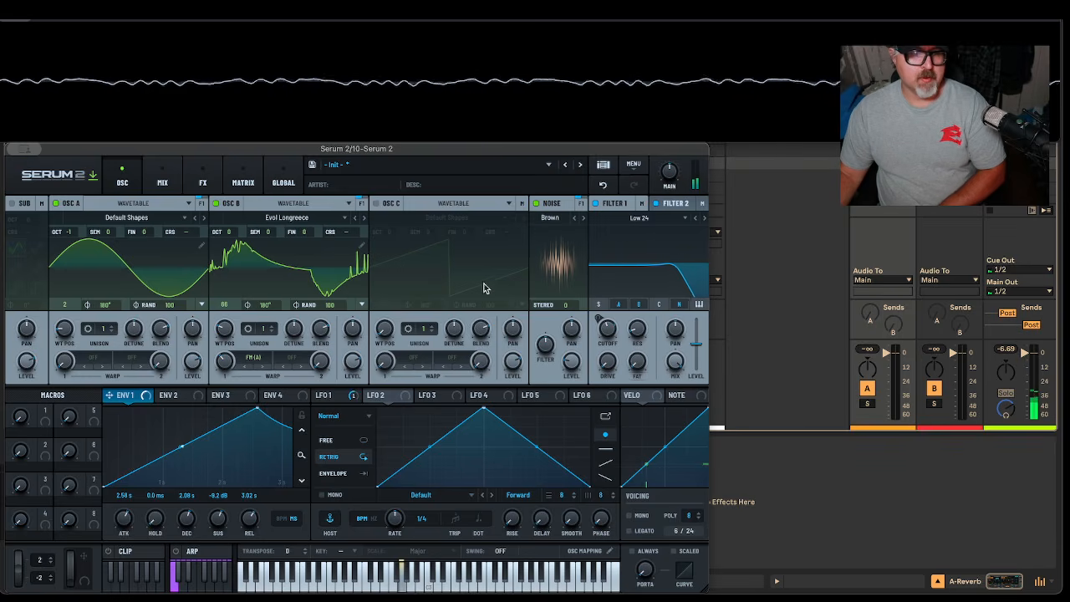
Lower LFO 1's modulation depth on the Filter 1 cutoff to 28%
left_click(676, 205)
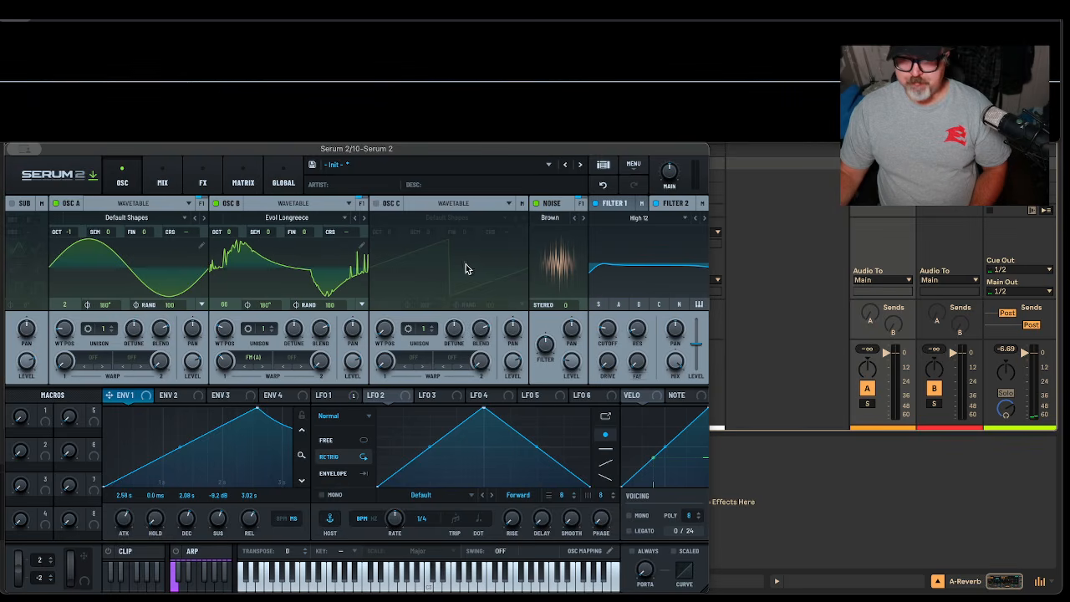
left_click(617, 203)
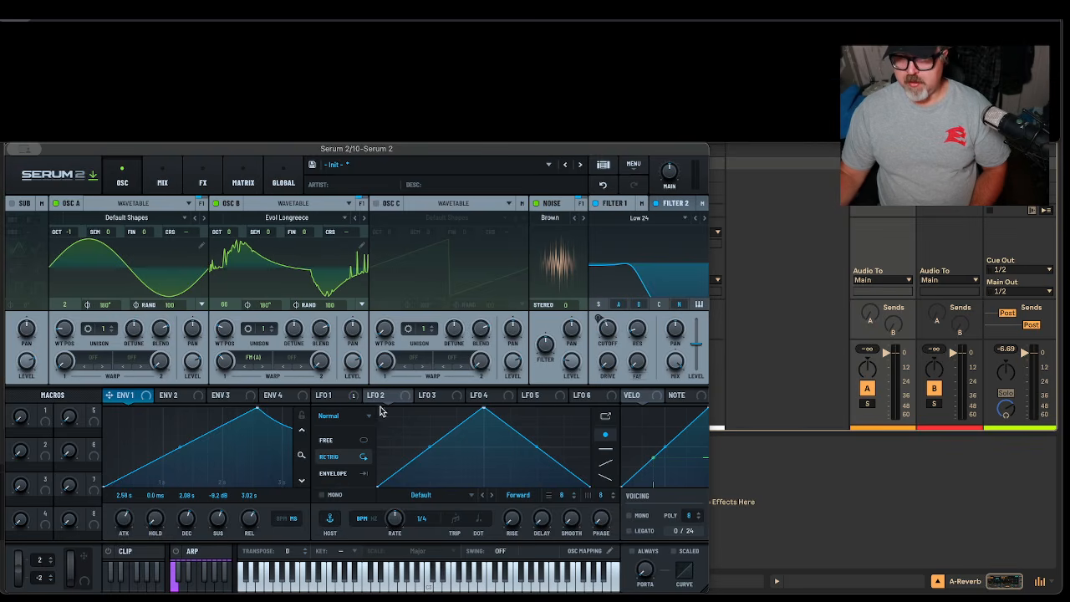
left_click(326, 396)
left_click_drag(599, 318, 599, 347)
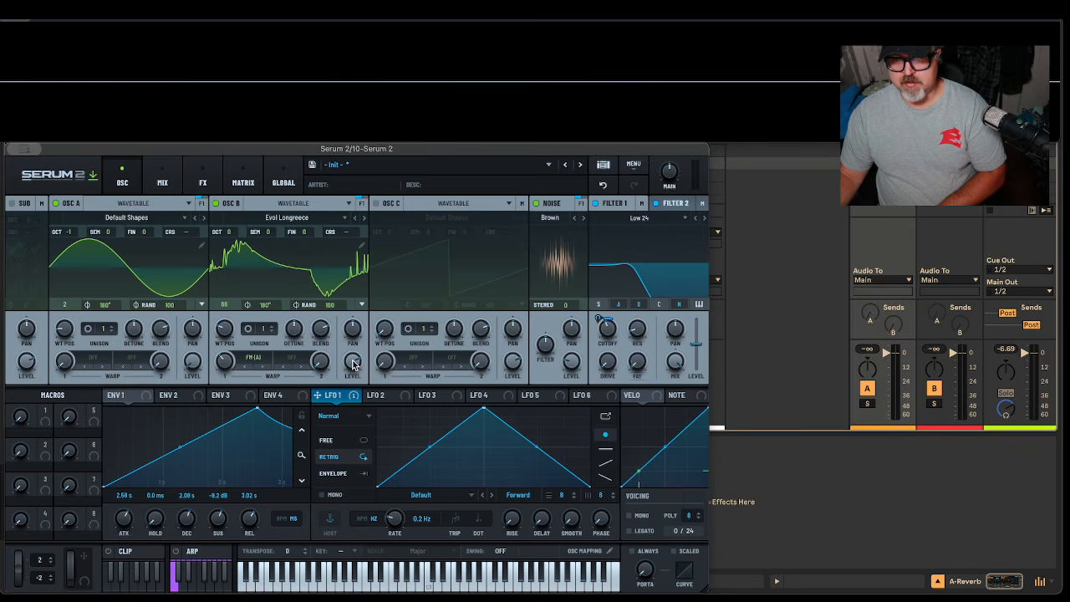
Assign LFO 2 to modulate OSC A's level and OSC B's Warp 2
left_click(383, 396)
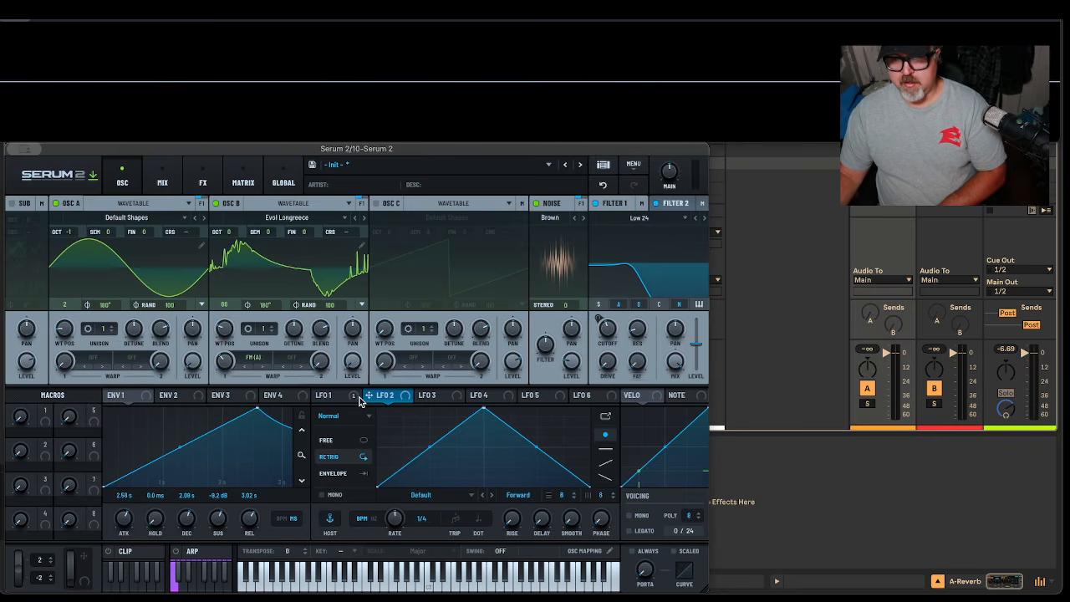
left_click_drag(371, 399, 191, 423)
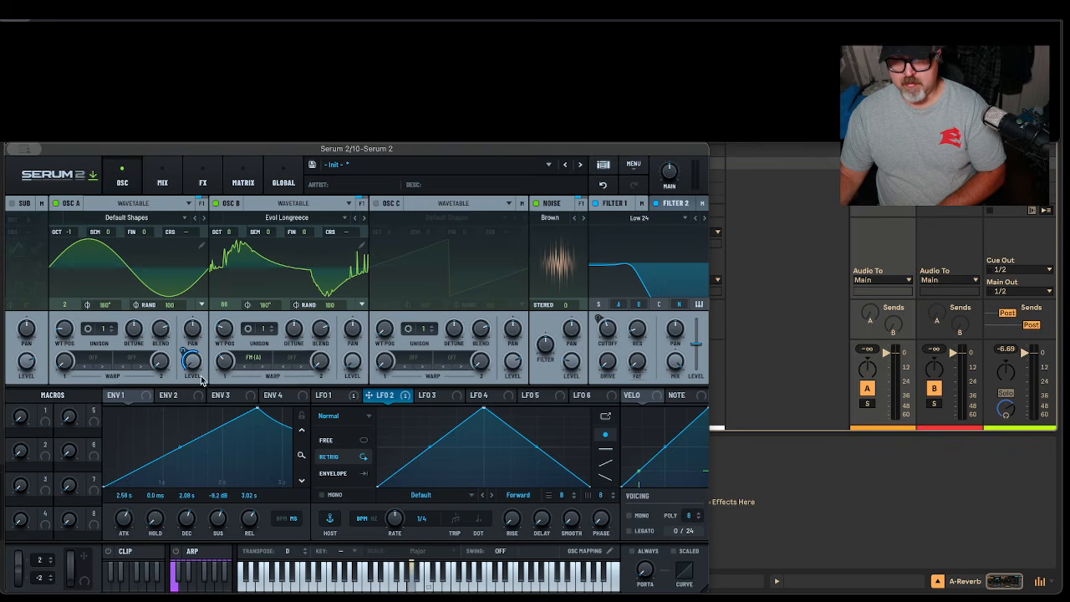
left_click_drag(382, 400, 320, 360)
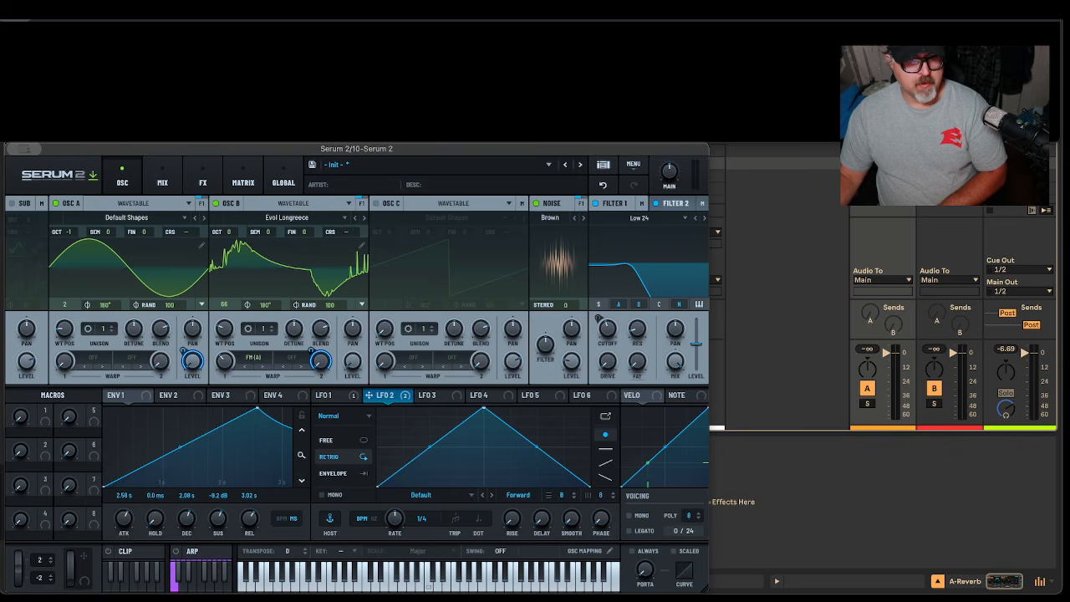
Slow LFO 2 to 0.2 Hz, raise OSC A level to 48%, and set depths to 87% and 64%
left_click(343, 394)
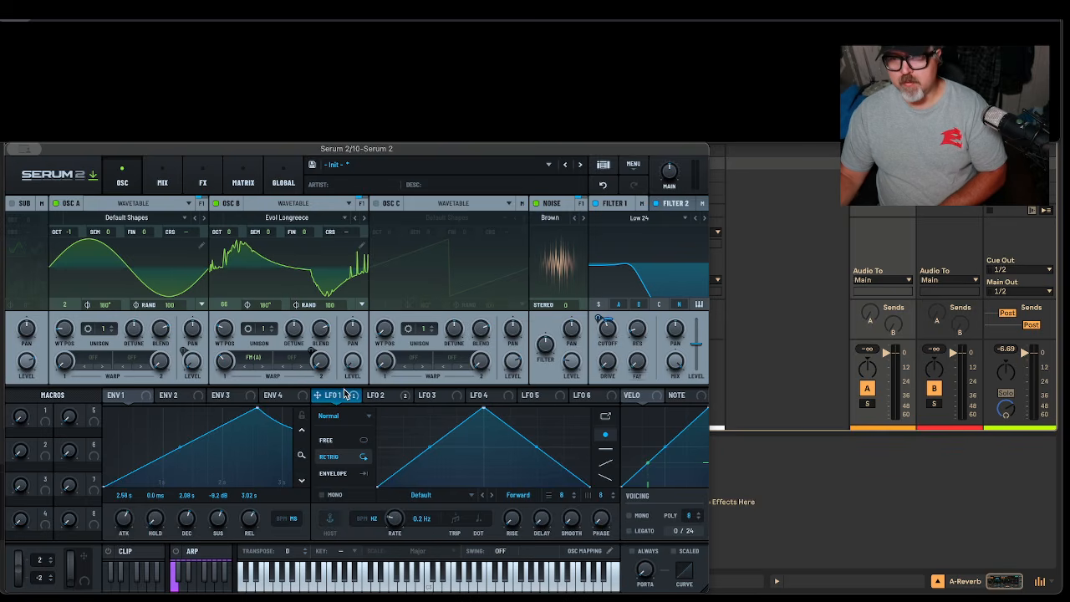
left_click(404, 397)
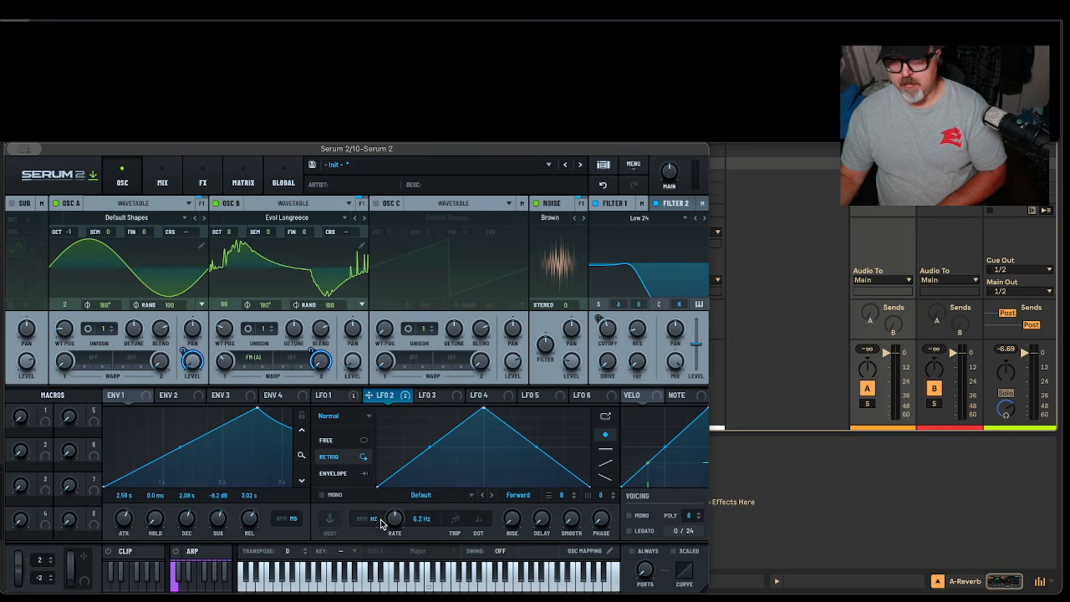
mouse_move(400, 541)
left_mouse_down()
mouse_move(408, 562)
mouse_move(399, 559)
left_mouse_up()
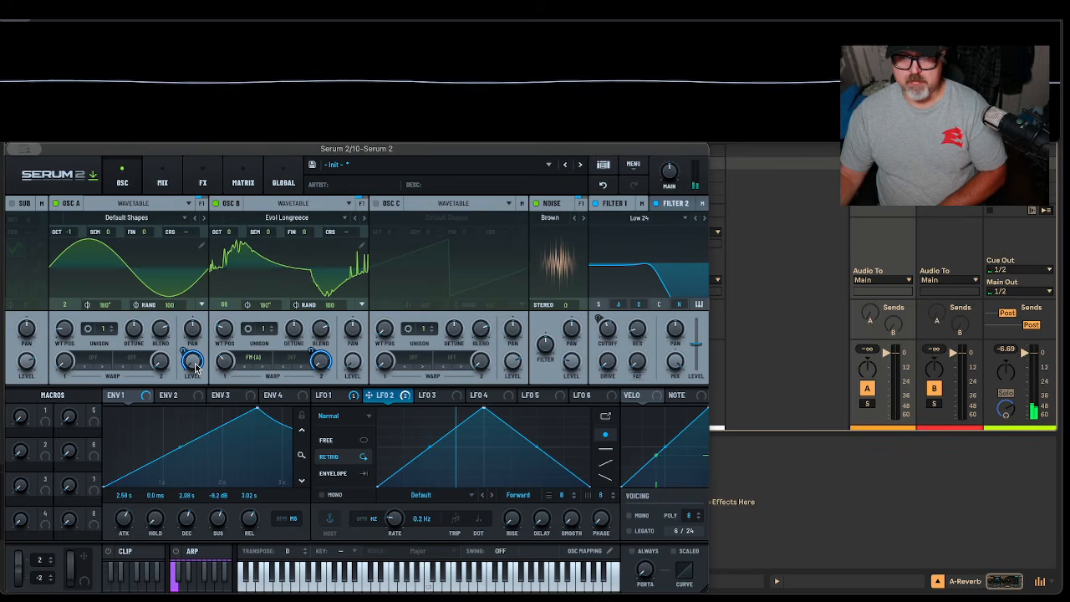
left_click_drag(212, 331, 215, 320)
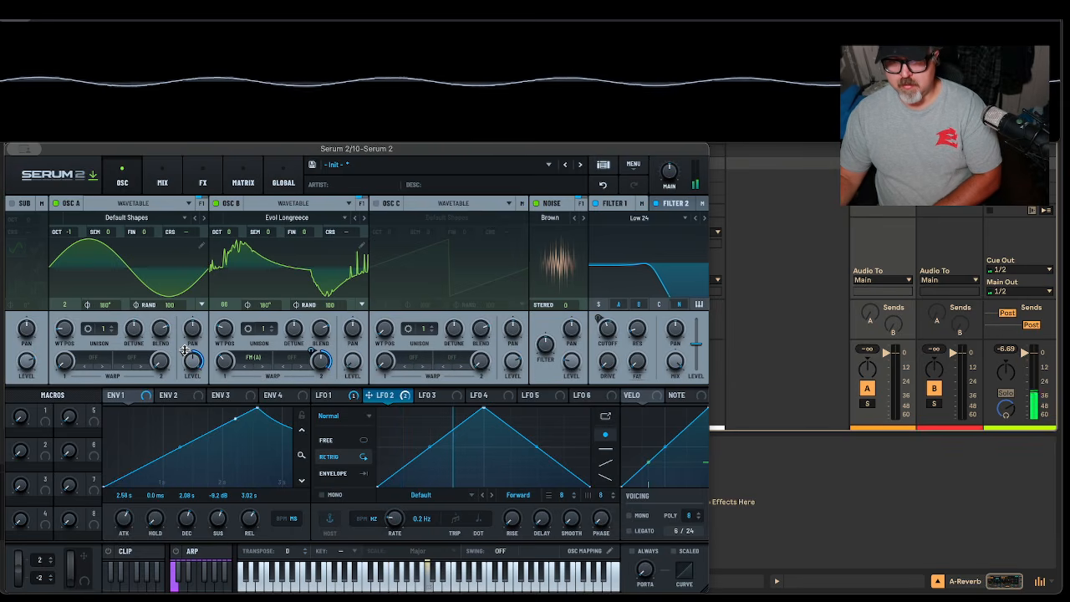
left_click_drag(185, 349, 178, 403)
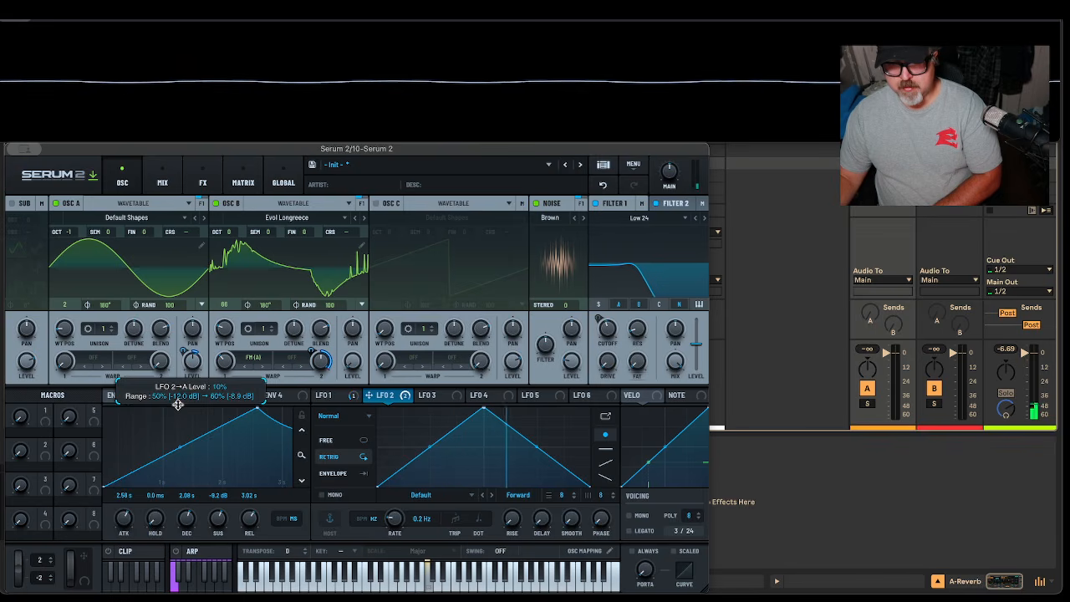
left_click_drag(311, 351, 304, 402)
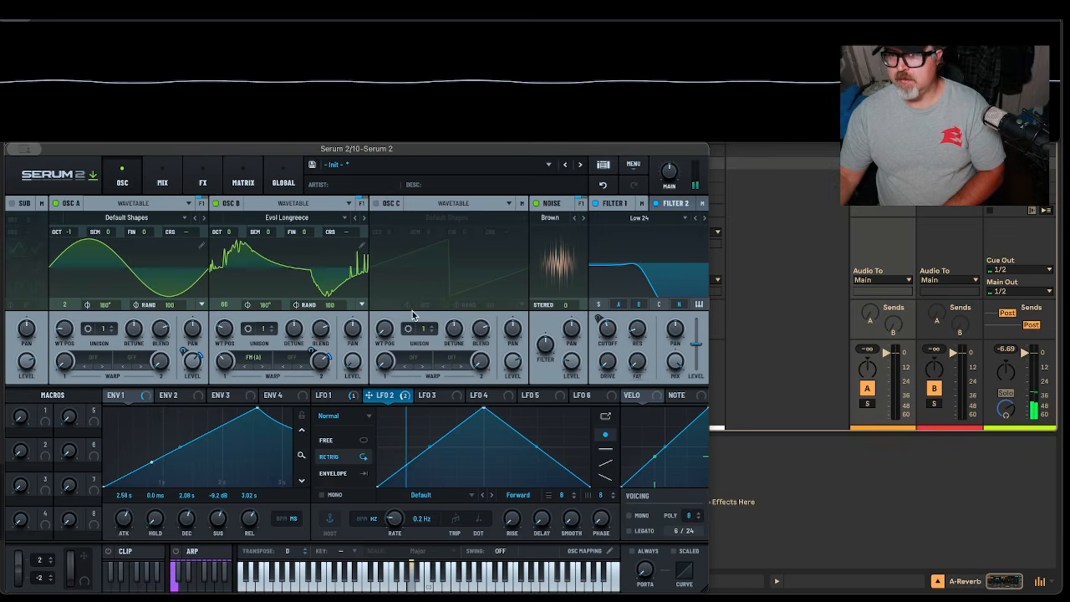
Move the Serum window left and drag LFO 2's peak point to the right edge, forming a rising ramp
left_click_drag(462, 150, 542, 131)
double_click(308, 369)
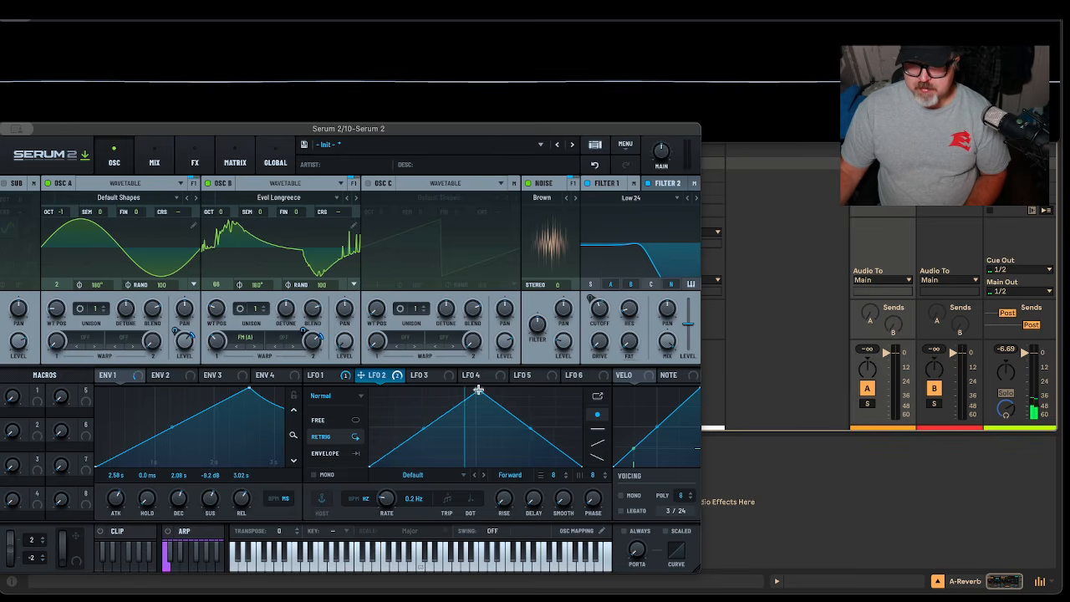
left_click_drag(478, 390, 582, 389)
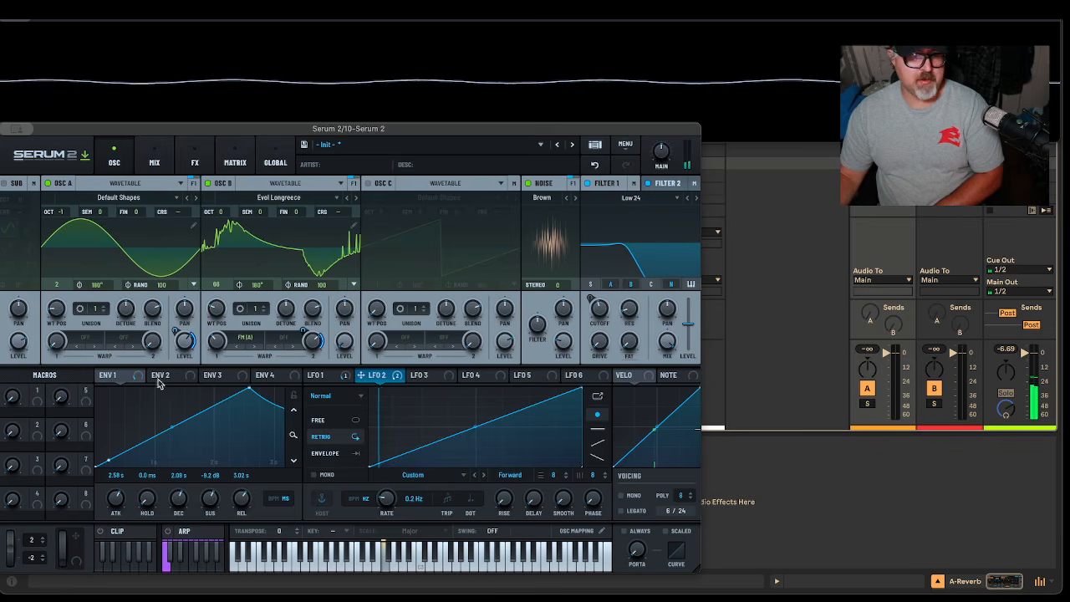
Raise the main volume to 66% and assign LFO 2 to Noise level, leaving its depth at 0%
mouse_move(662, 145)
left_click_drag(663, 149, 668, 141)
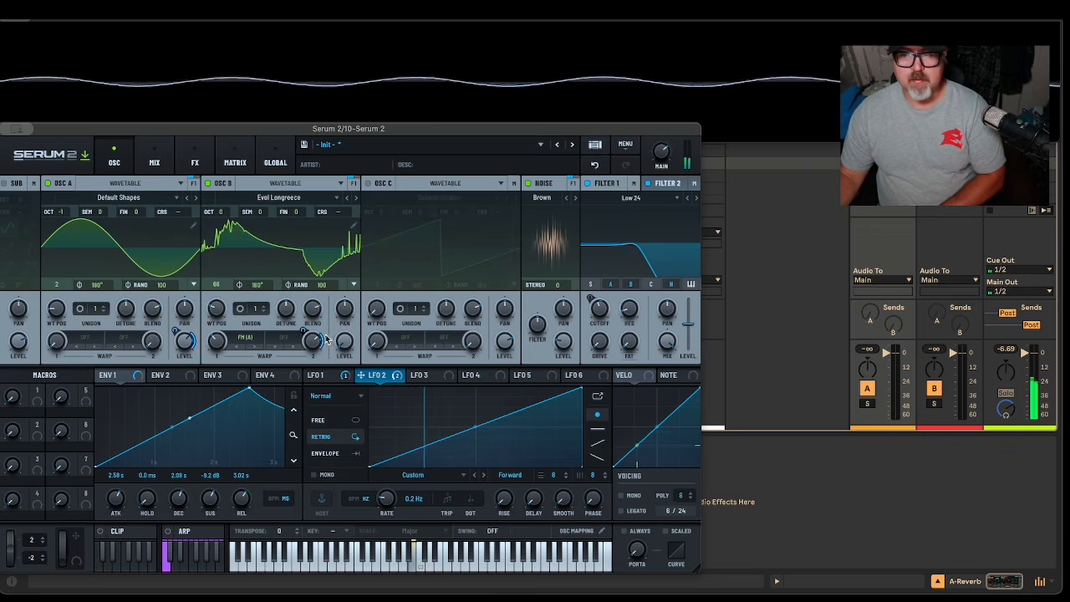
left_click_drag(362, 381, 551, 360)
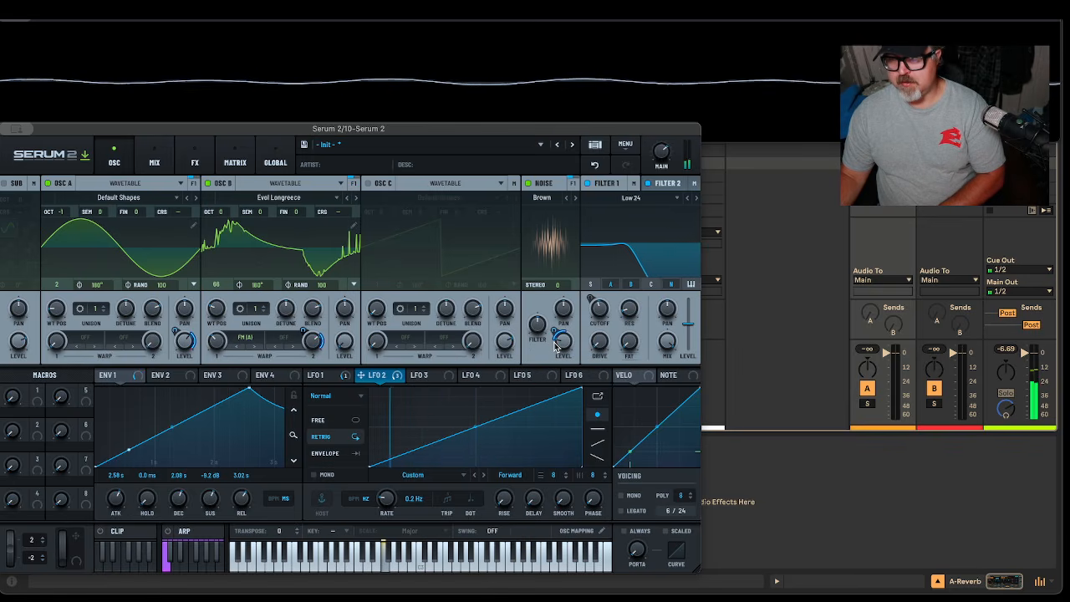
left_click_drag(555, 332, 562, 319)
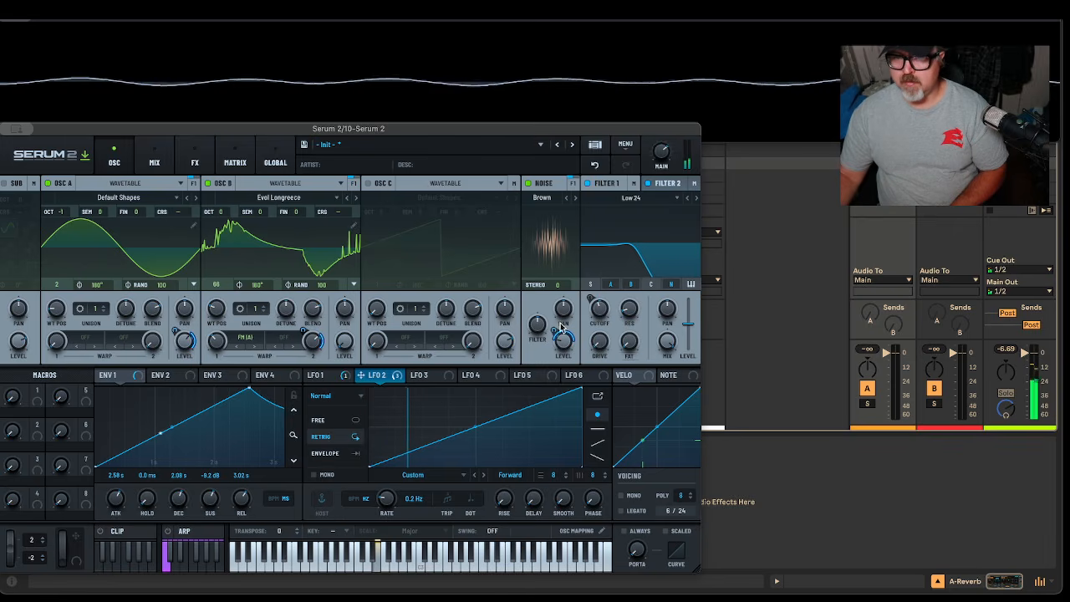
mouse_move(557, 330)
left_mouse_down()
mouse_move(555, 365)
mouse_move(564, 319)
left_mouse_up()
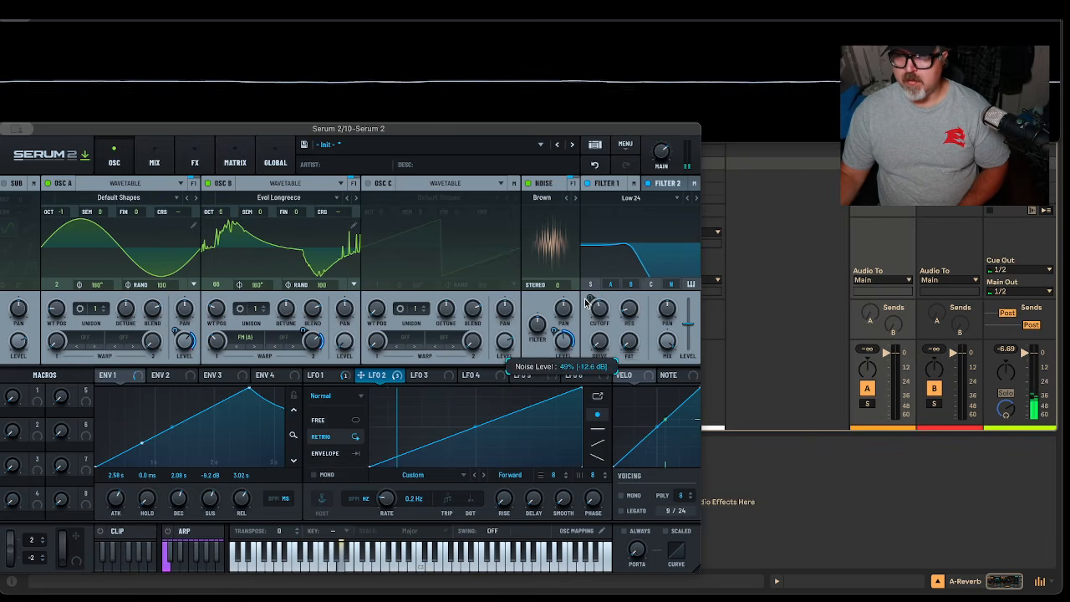
left_click_drag(552, 329, 564, 351)
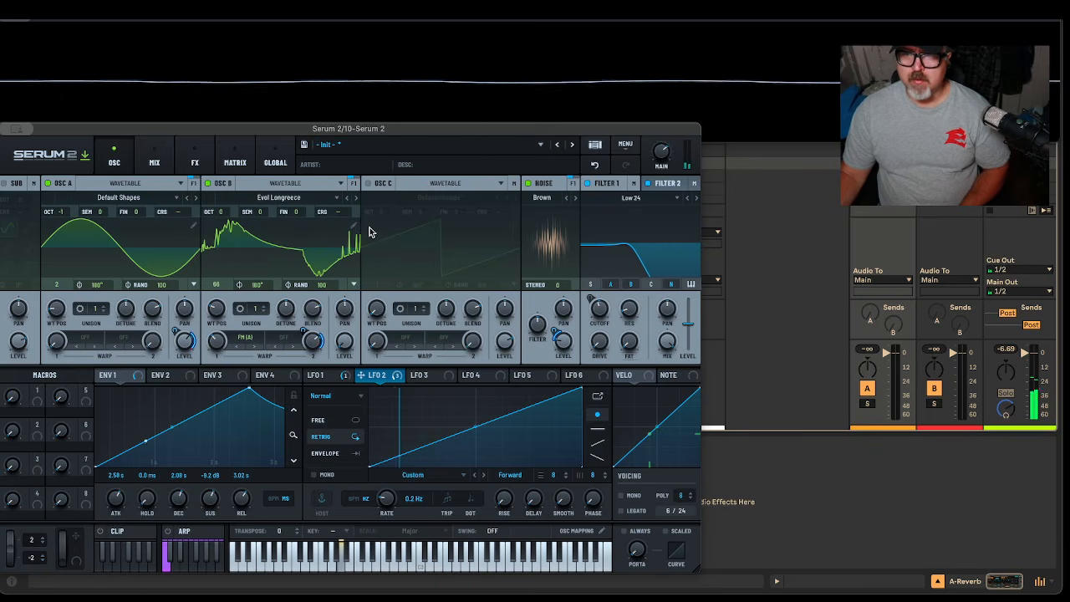
left_click(368, 183)
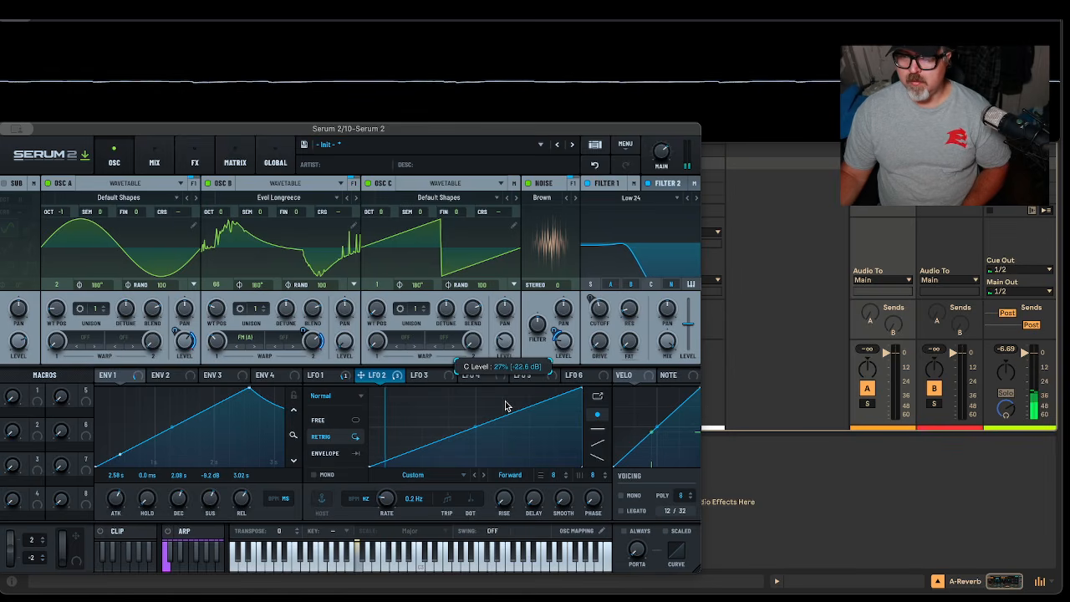
left_click(366, 182)
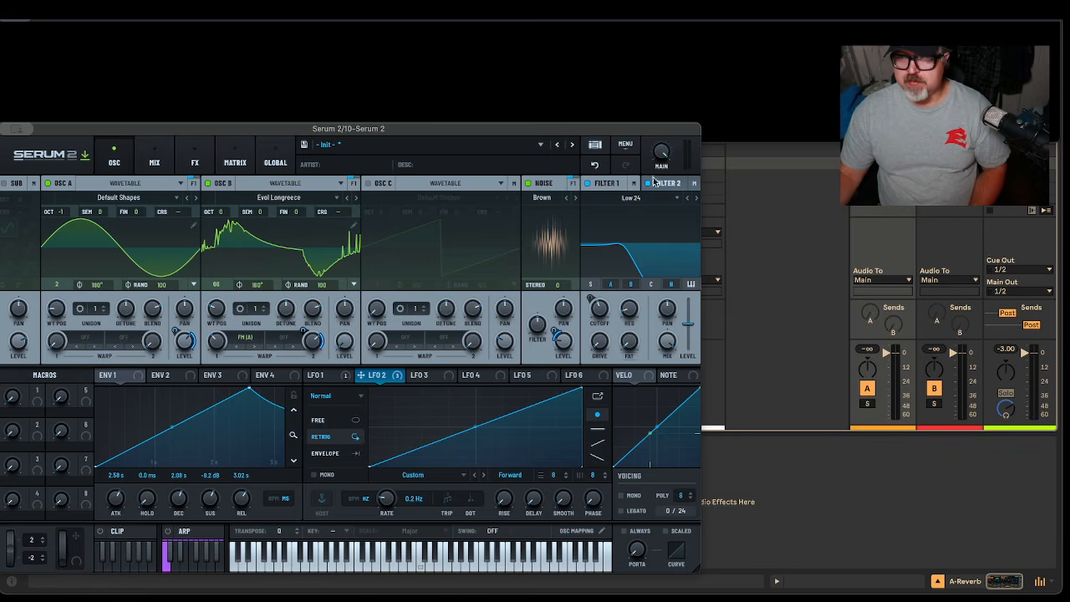
Raise Filter 1's high-pass cutoff to 107 Hz, then switch to the Mix page
left_click(607, 183)
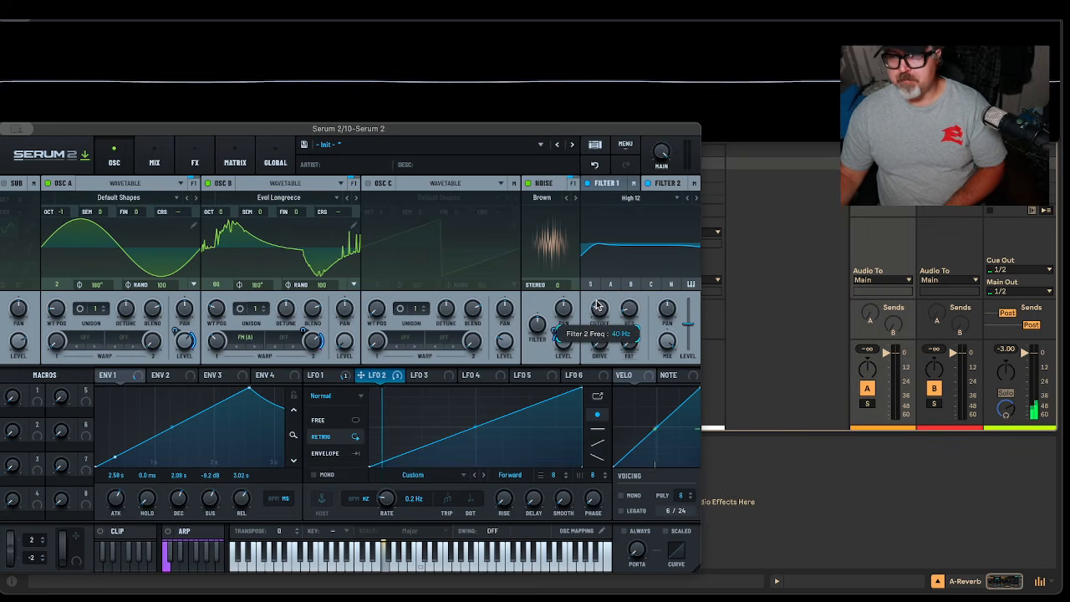
left_click_drag(598, 310, 604, 290)
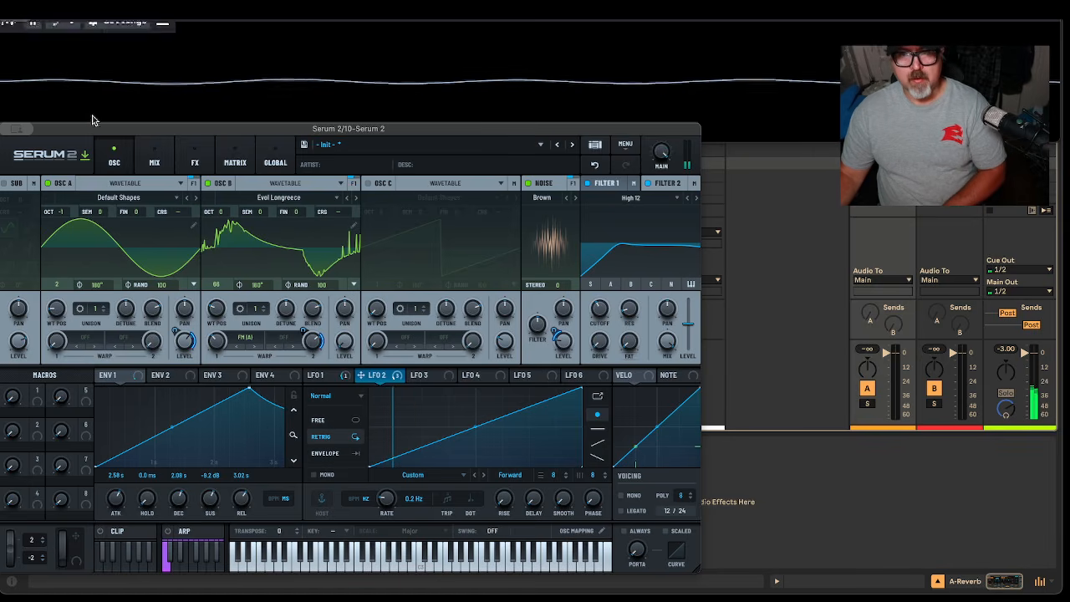
left_click(172, 162)
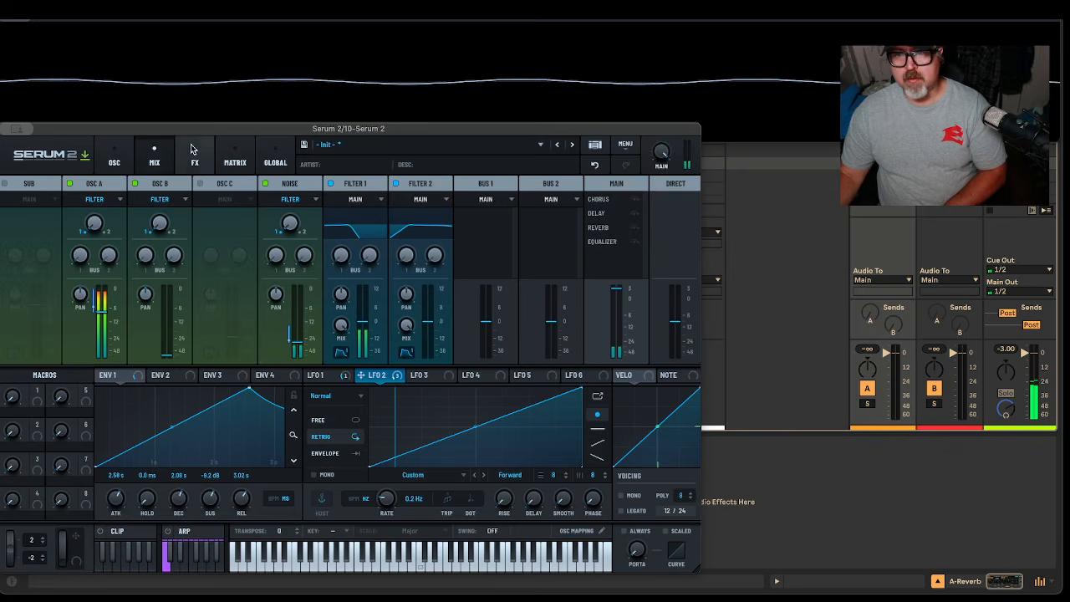
On the FX page, browse the effect types, then settle Chorus depth near 8 ms
left_click(207, 150)
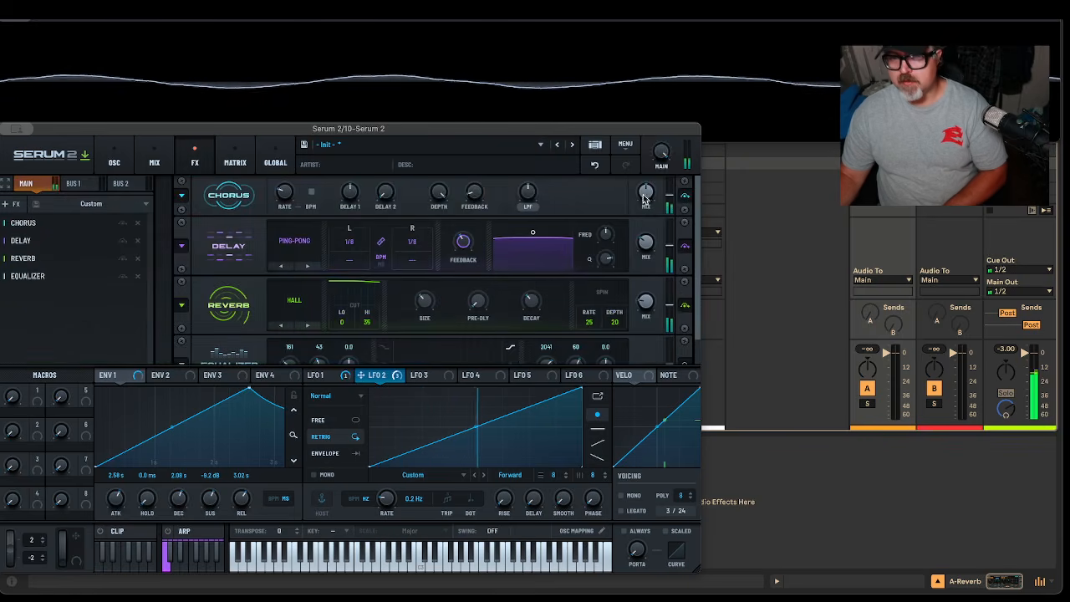
scroll(581, 292, "down", 1)
right_click(58, 305)
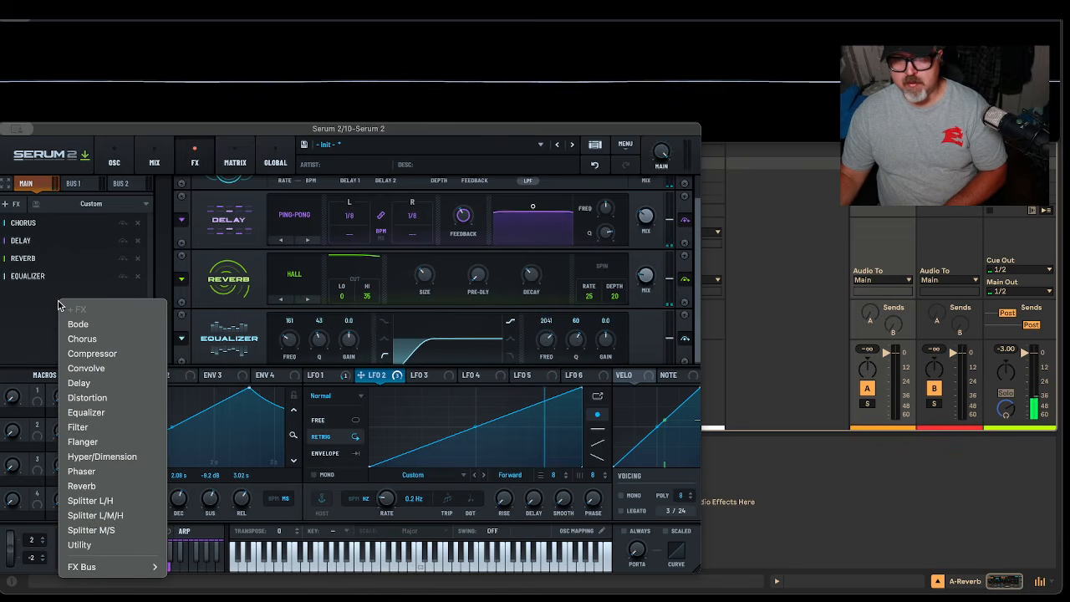
left_click(42, 303)
scroll(560, 246, "up", 1)
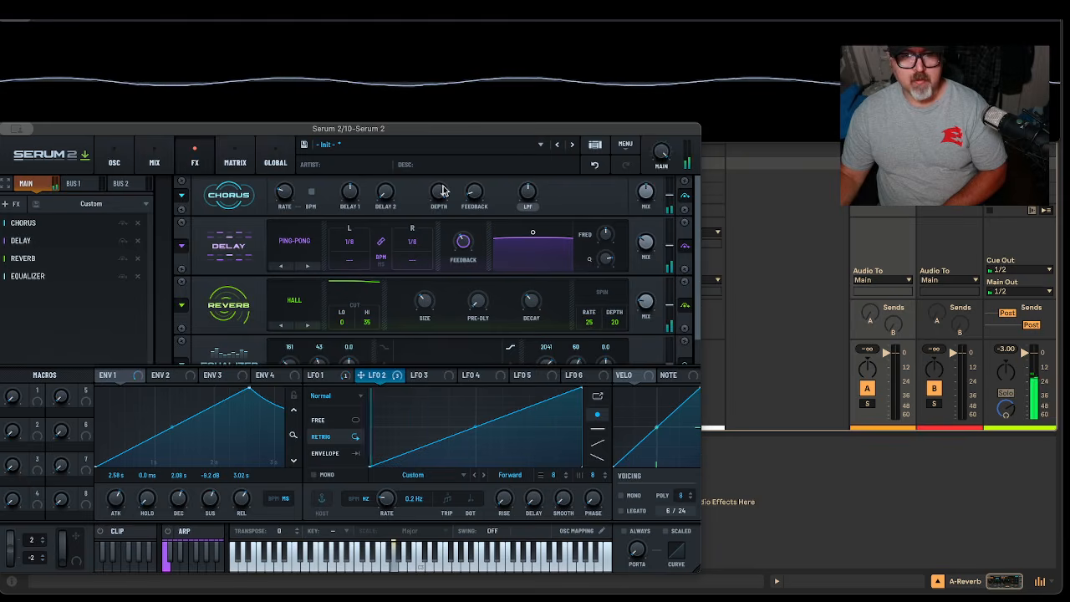
mouse_move(443, 201)
left_click_drag(443, 201, 436, 329)
left_click_drag(443, 289, 492, 173)
left_click_drag(491, 215, 497, 262)
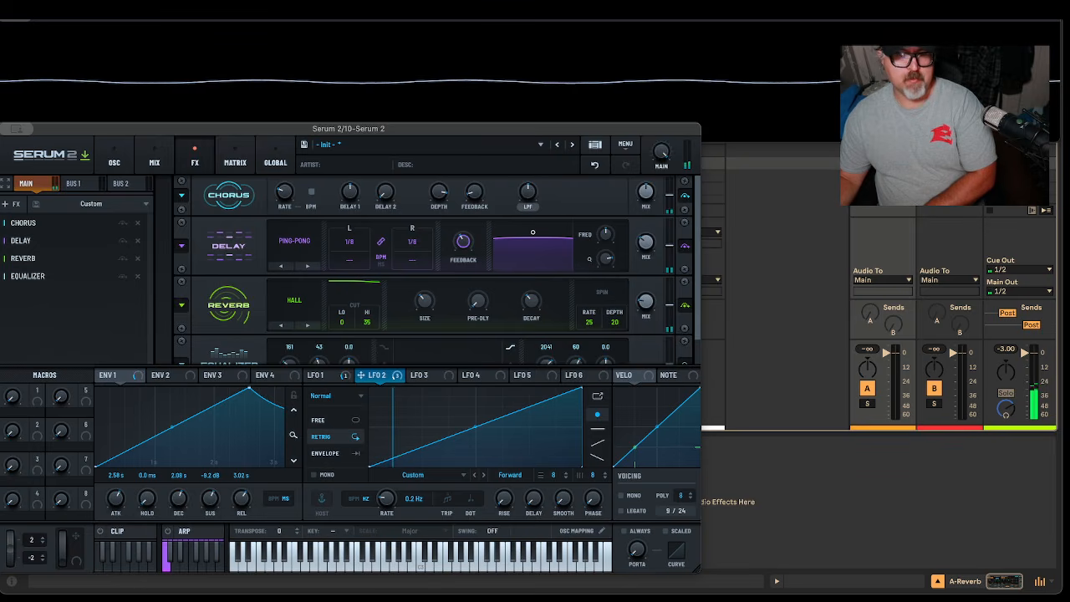
Raise the Reverb mix and turn the Main output volume down
scroll(578, 298, "down", 1)
left_click_drag(653, 303, 709, 194)
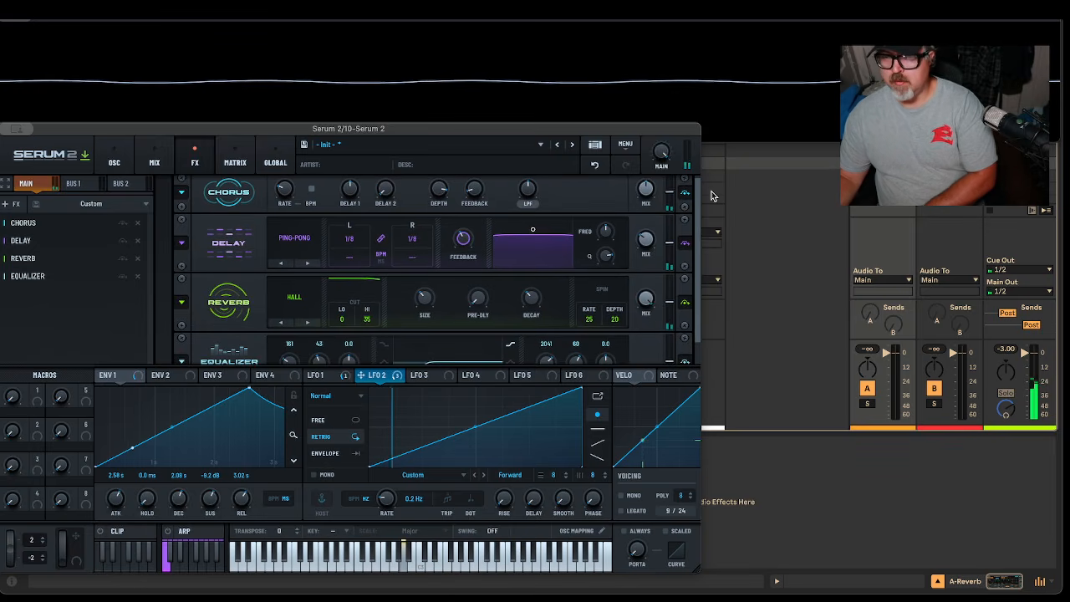
scroll(574, 268, "down", 2)
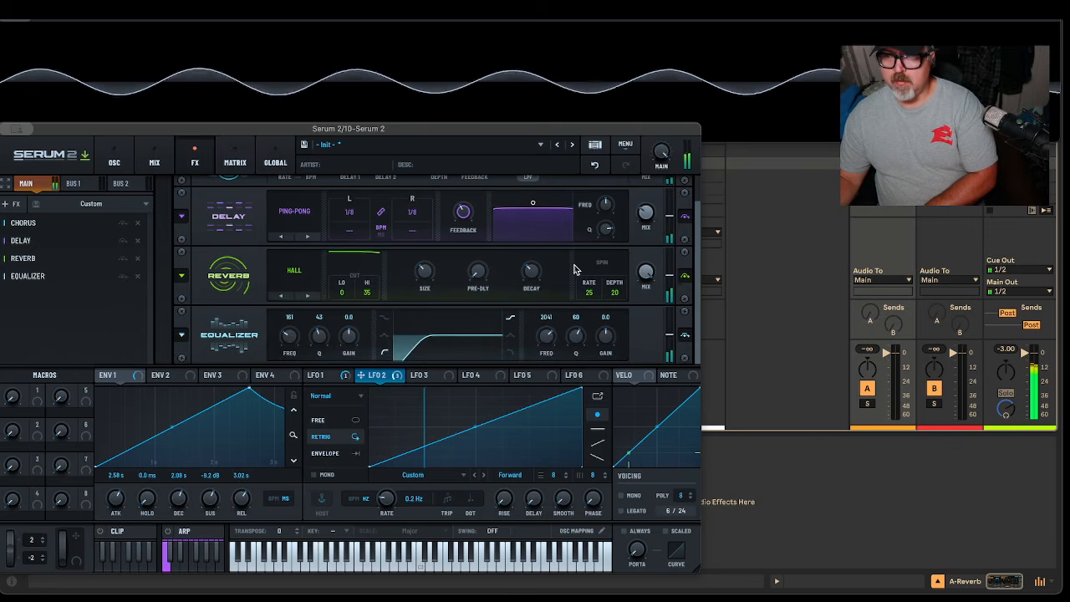
left_click_drag(661, 152, 666, 192)
left_click_drag(659, 143, 661, 148)
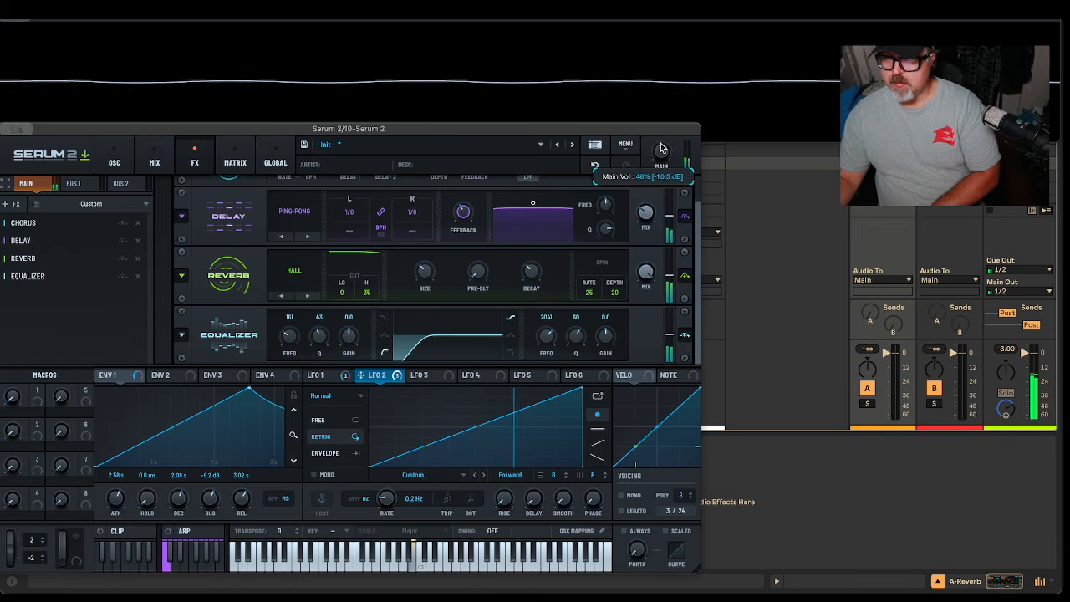
Try an EQ high-band boost of 3.5 dB with Q 93, undo it, and return to OSC
left_click_drag(605, 336, 633, 323)
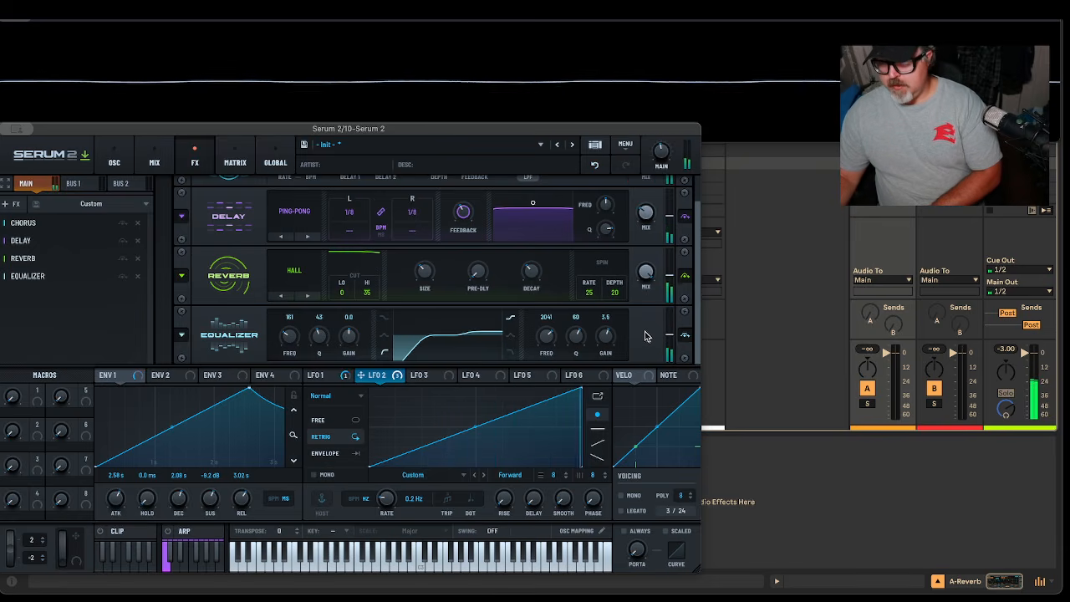
left_click_drag(575, 341, 576, 332)
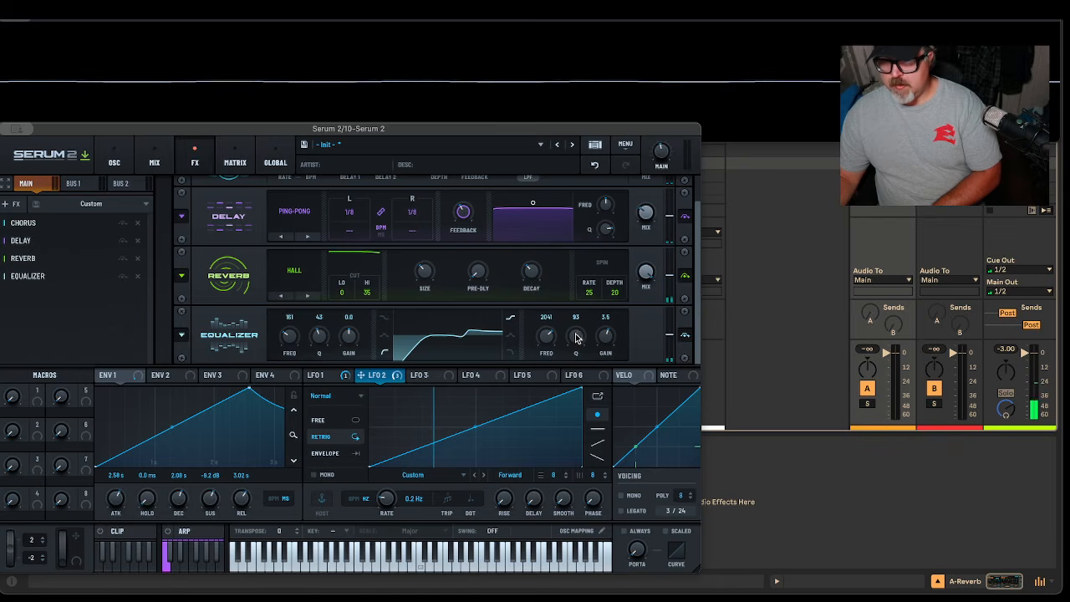
mouse_move(602, 319)
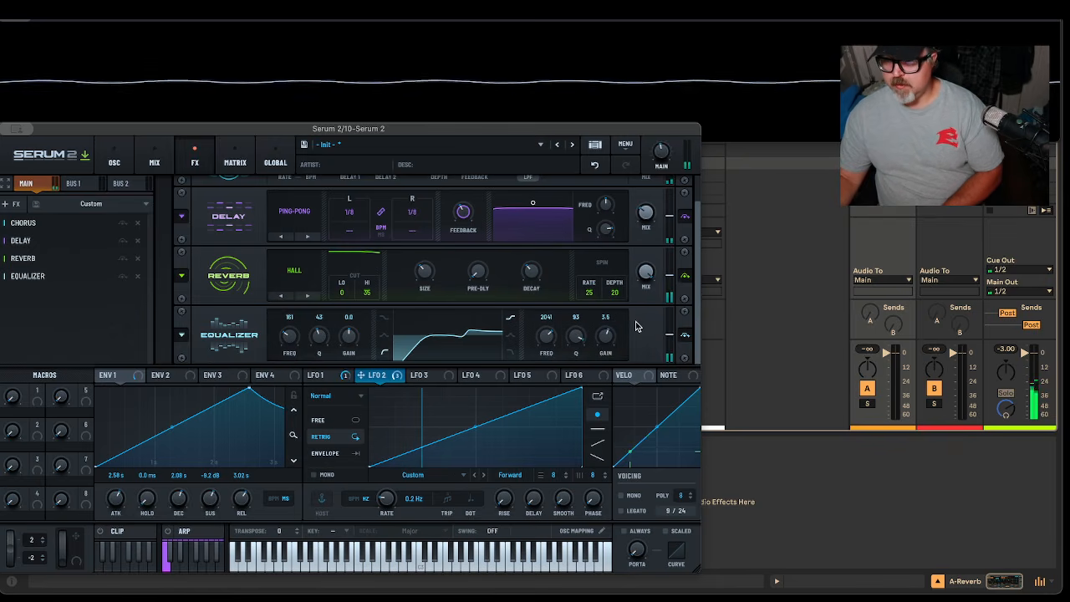
left_click_drag(543, 341, 544, 348)
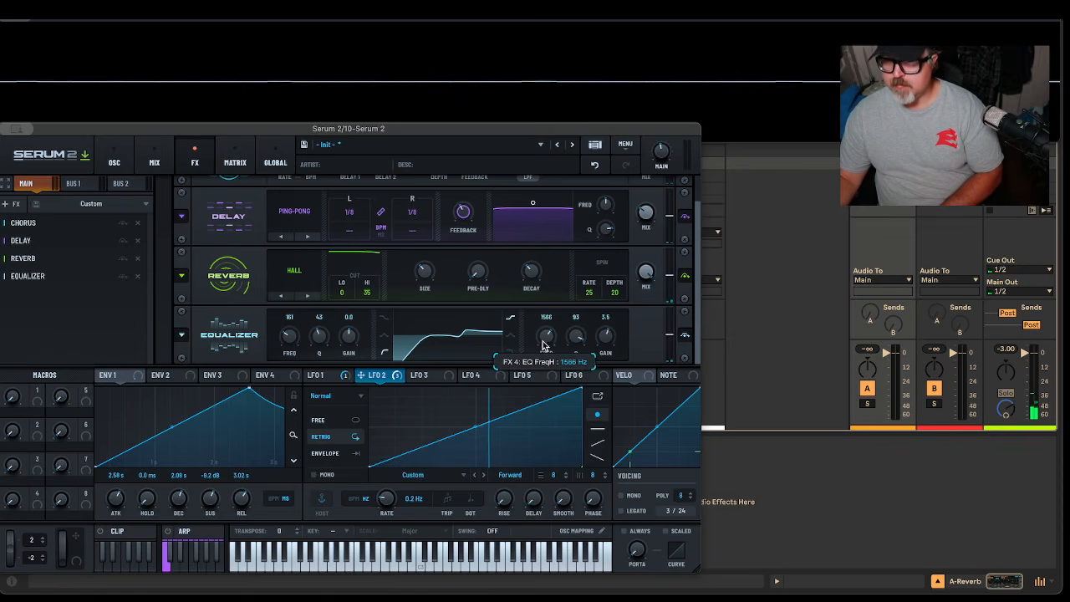
left_click(599, 165)
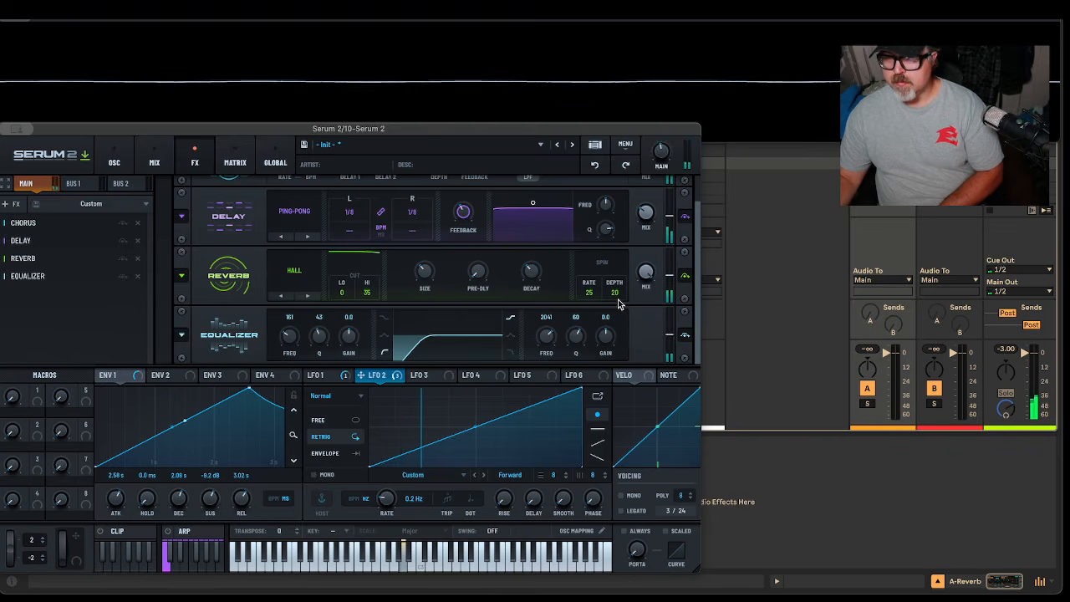
left_click(157, 166)
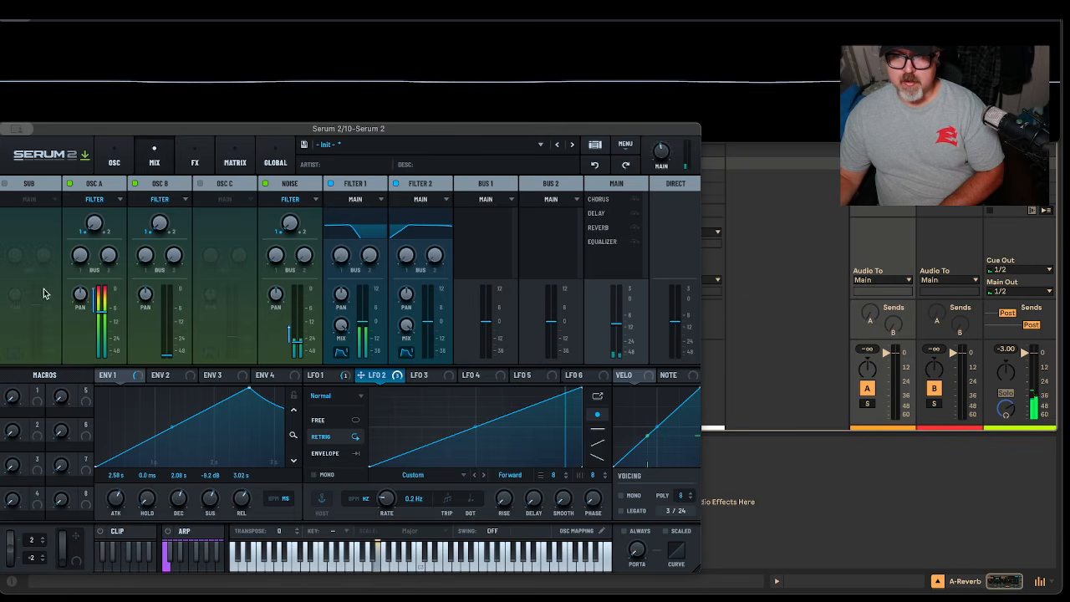
left_click(110, 144)
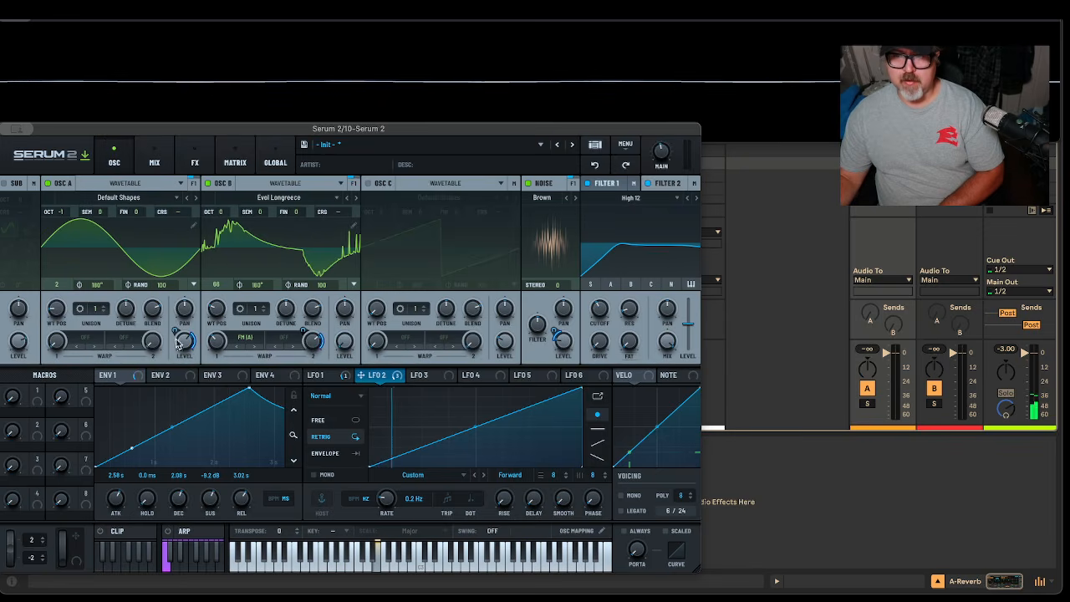
Turn OSC A's Level down, raise OSC B's mixer fader, and set OSC B Level to 18%
left_click_drag(184, 343, 175, 384)
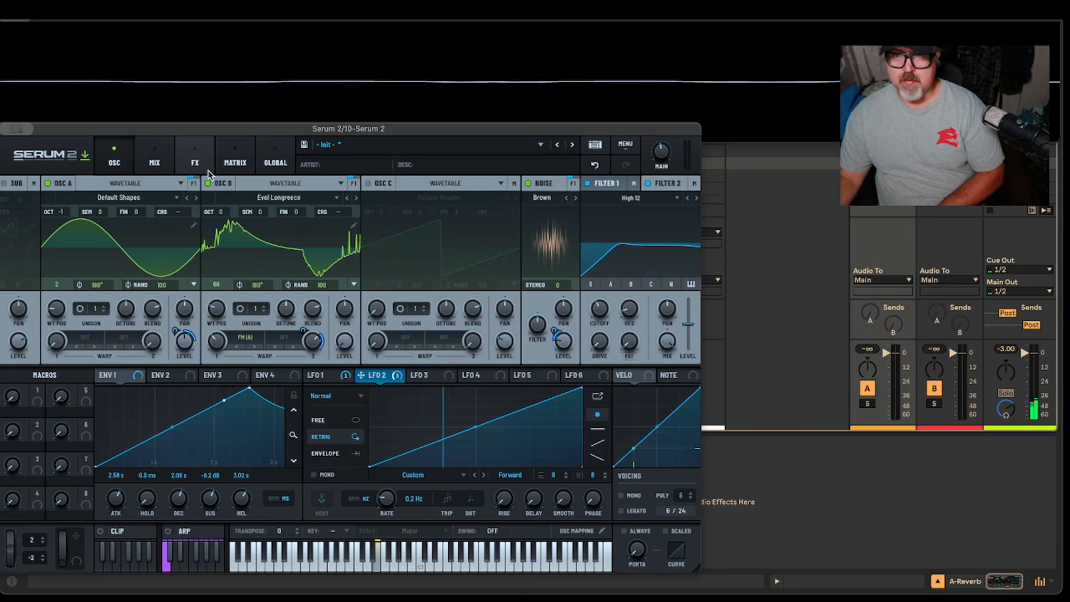
left_click(151, 162)
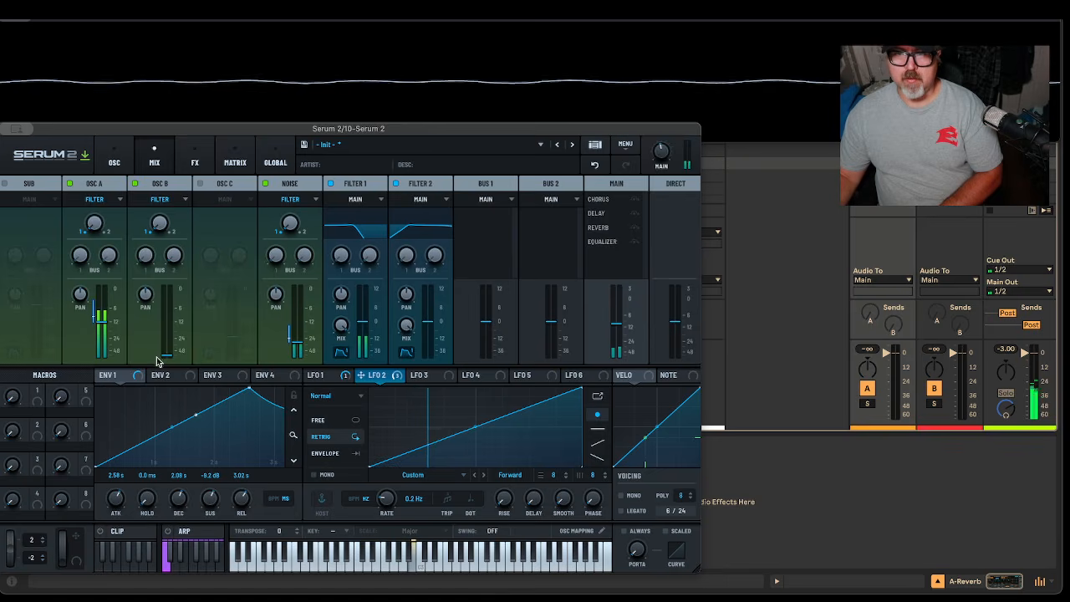
left_click_drag(167, 355, 185, 302)
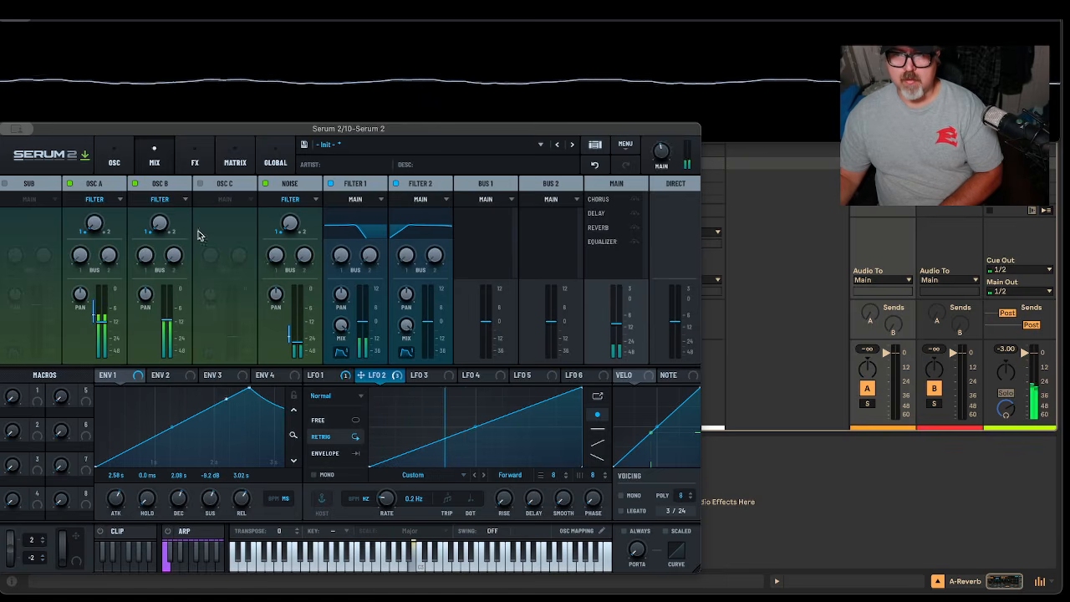
left_click(115, 156)
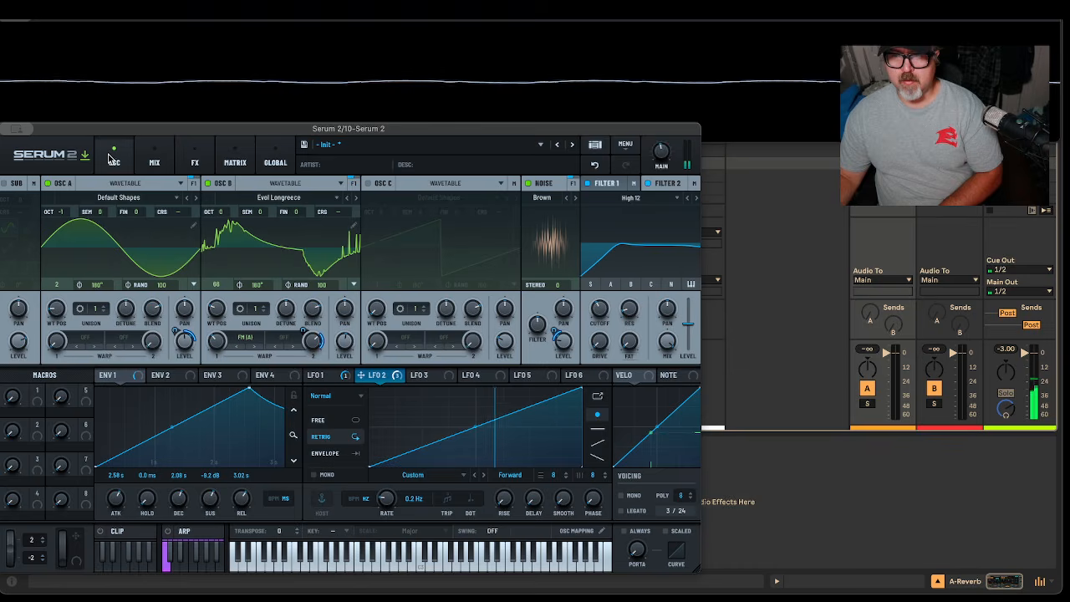
left_click(154, 158)
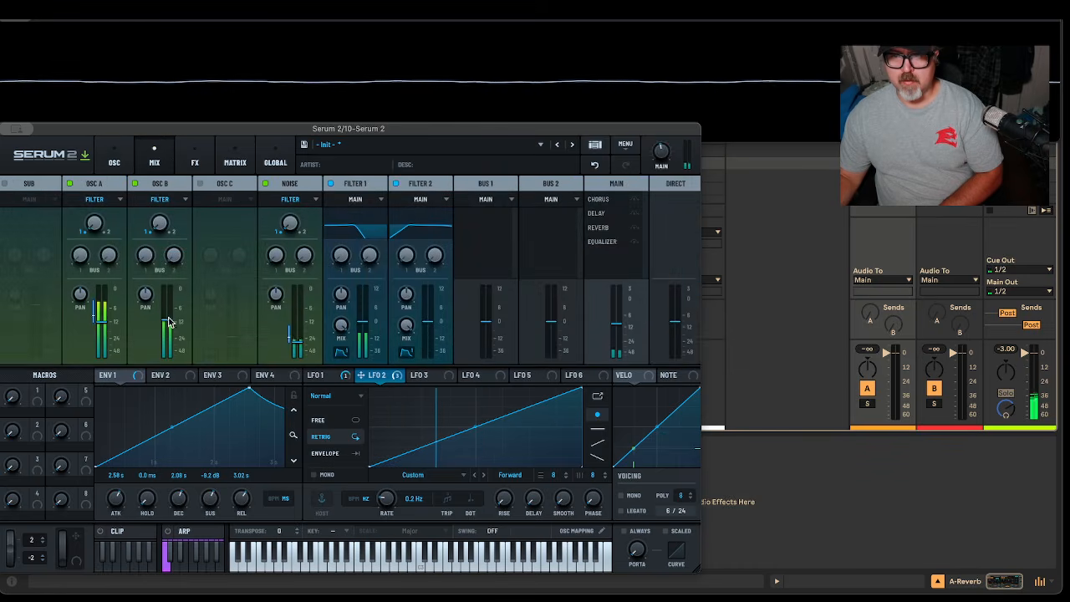
left_click(114, 156)
left_click_drag(345, 344, 358, 293)
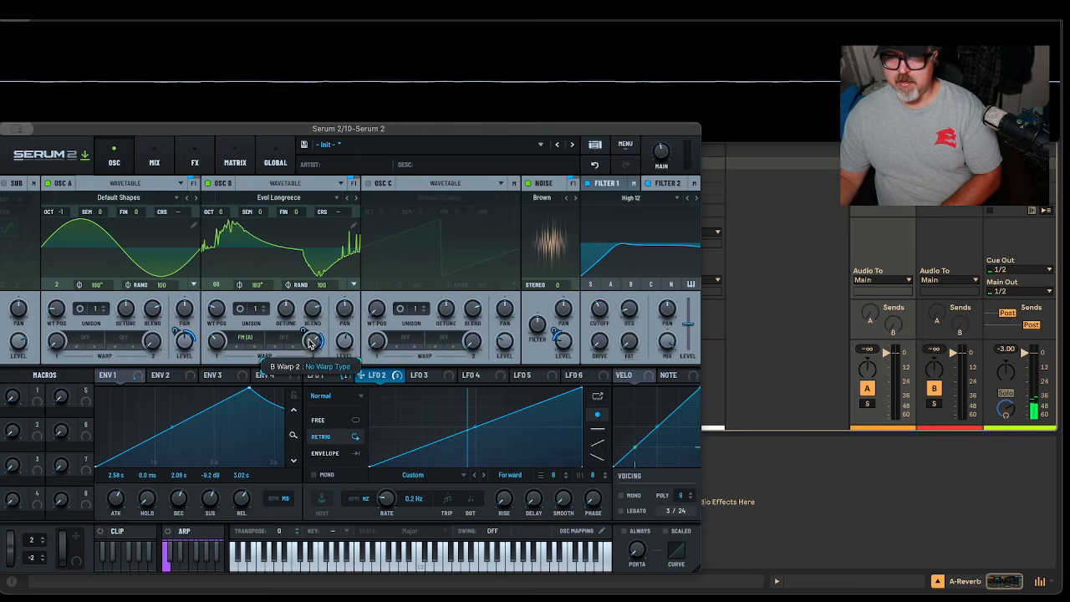
Remove LFO 2 from Oscillator B's Warp 2 and slightly reduce its depth on Oscillator A's level
right_click(309, 339)
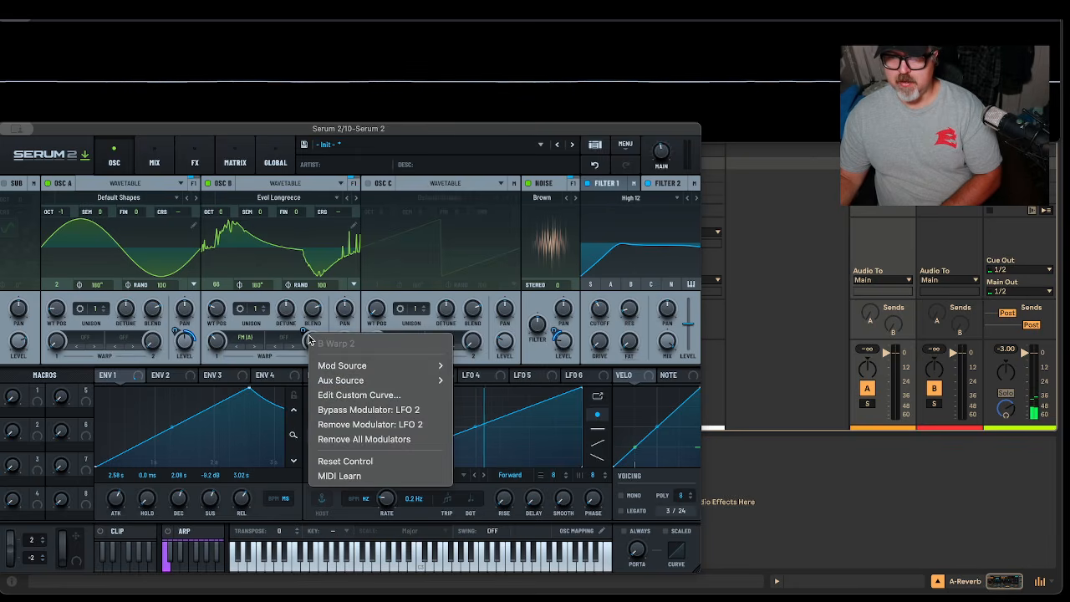
left_click(390, 426)
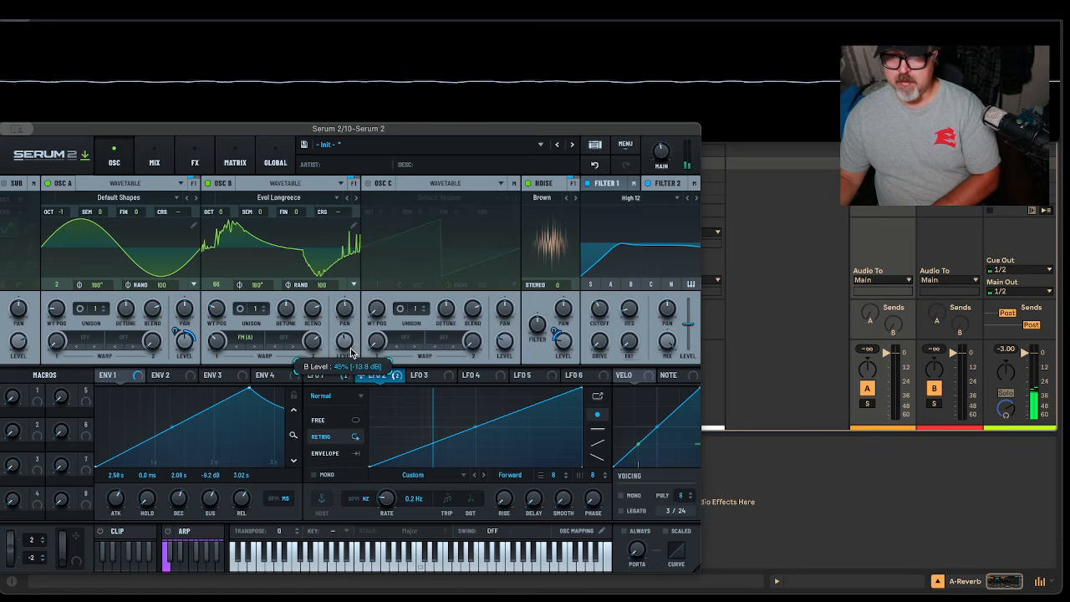
mouse_move(175, 333)
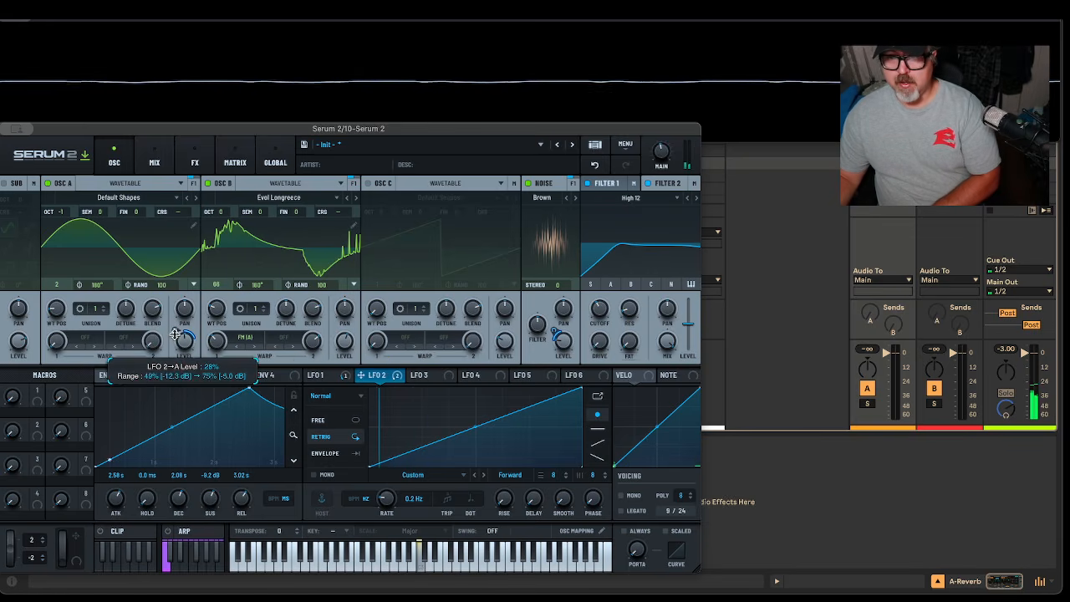
left_click_drag(174, 341, 175, 343)
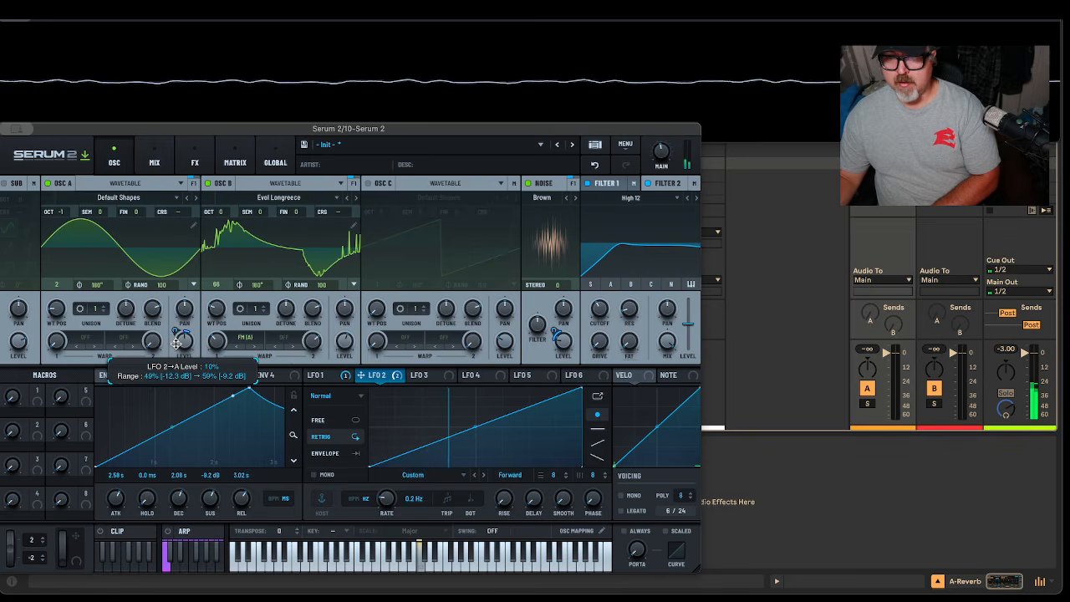
Route LFO 2 to Oscillator B's level and deepen its modulation of both A and B levels
left_click(349, 377)
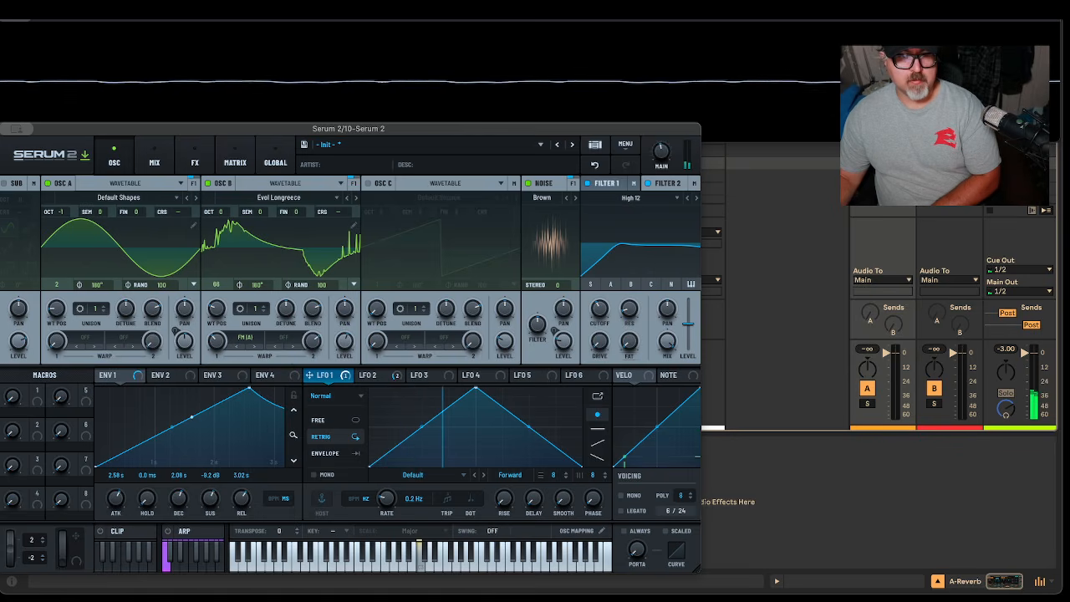
left_click(372, 378)
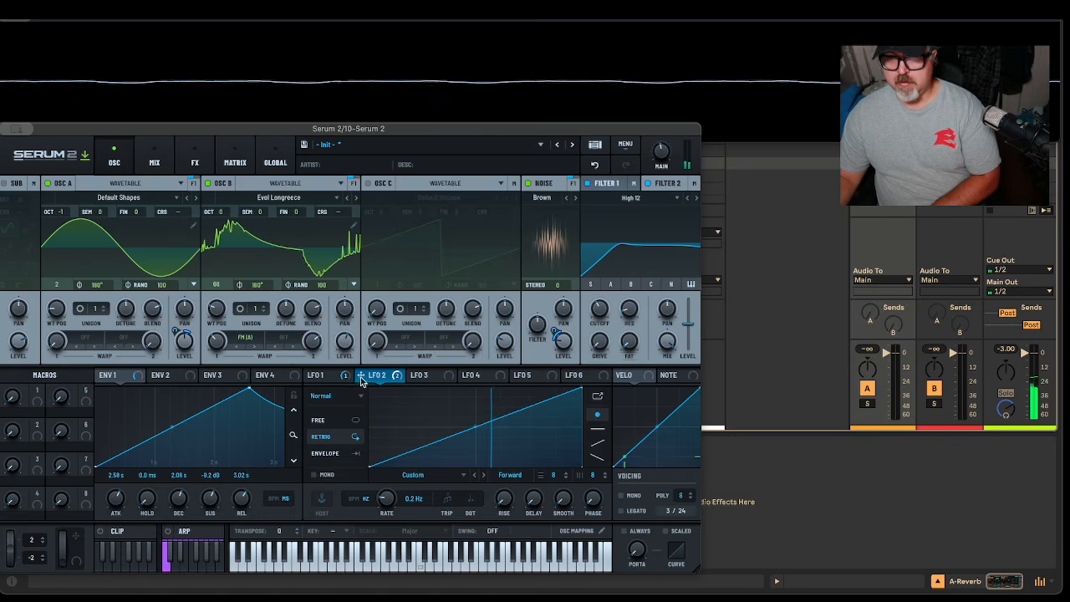
left_click_drag(361, 379, 345, 339)
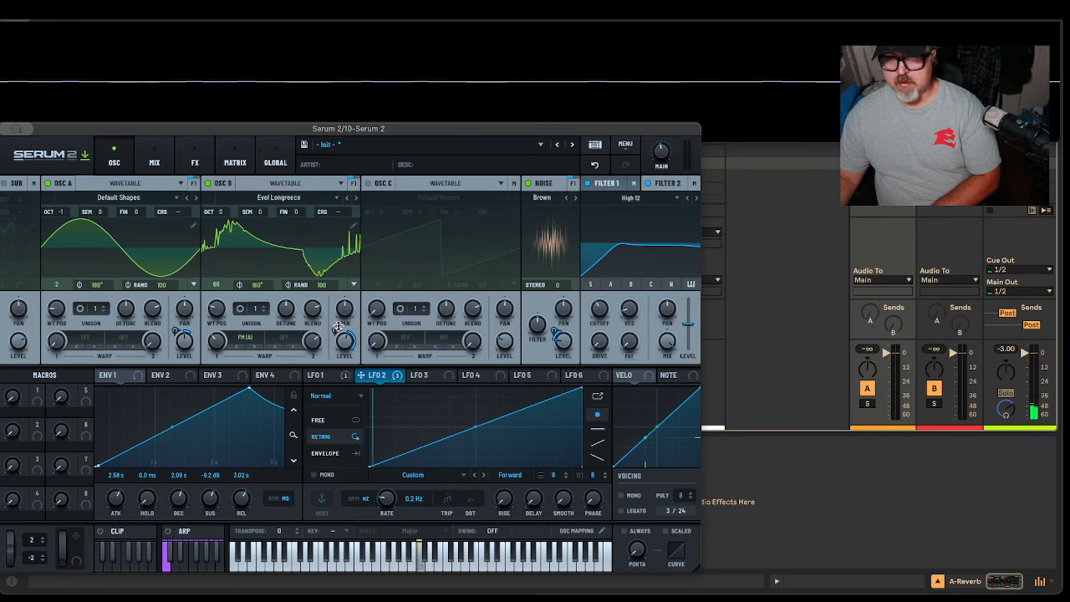
mouse_move(336, 340)
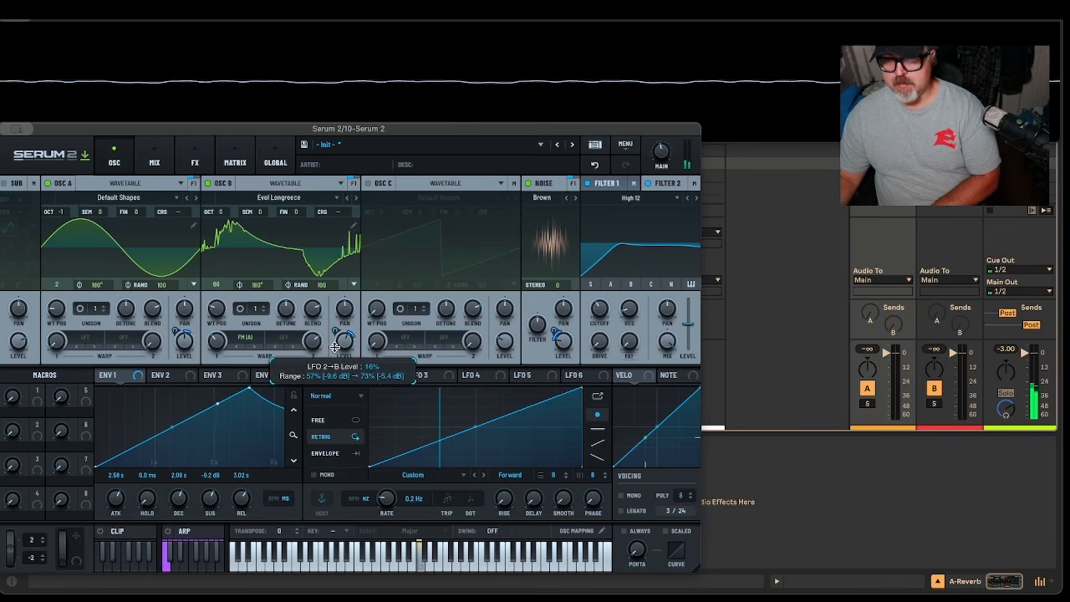
left_click_drag(335, 351, 324, 492)
left_click_drag(335, 332, 335, 251)
left_click_drag(183, 334, 188, 306)
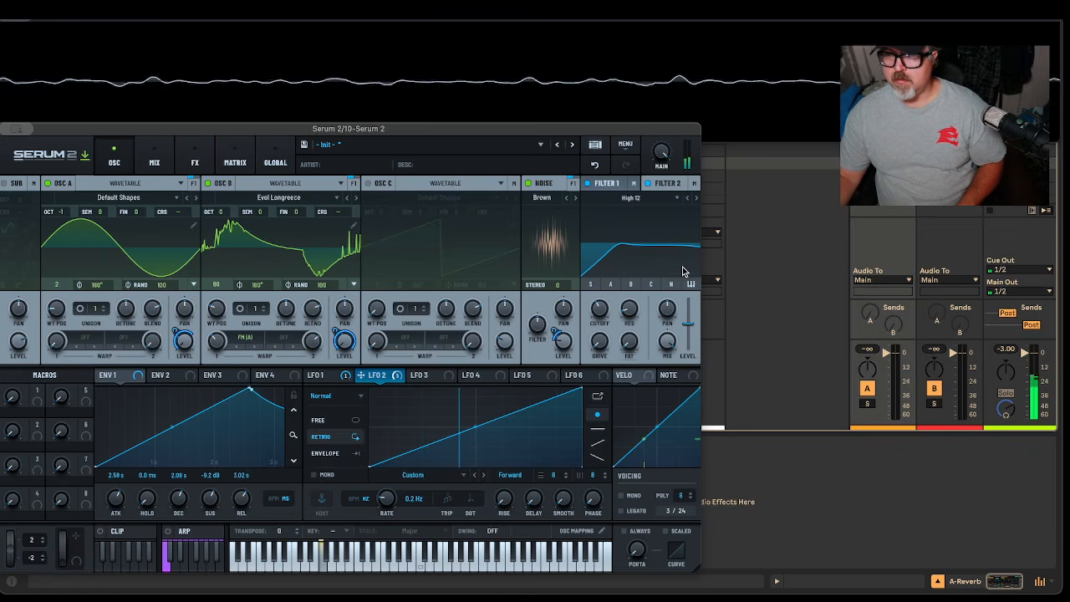
Lower Filter 2 cutoff to 50 Hz, reduce LFO 2's depth on OSC B Level, and raise ENV 1 sustain to -2.8 dB
left_click_drag(599, 311, 599, 337)
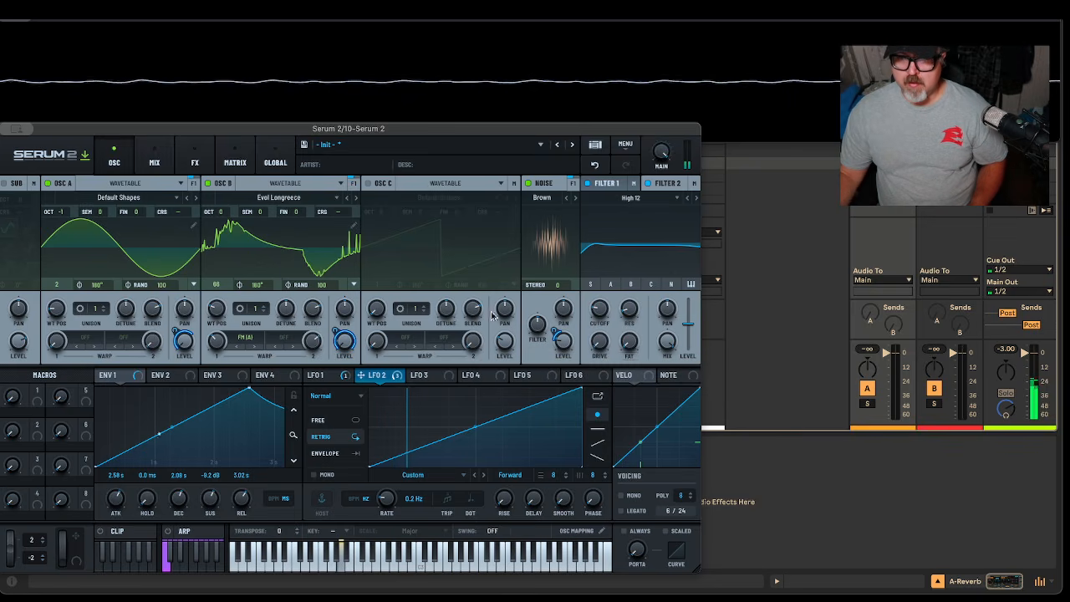
left_click_drag(332, 331, 339, 357)
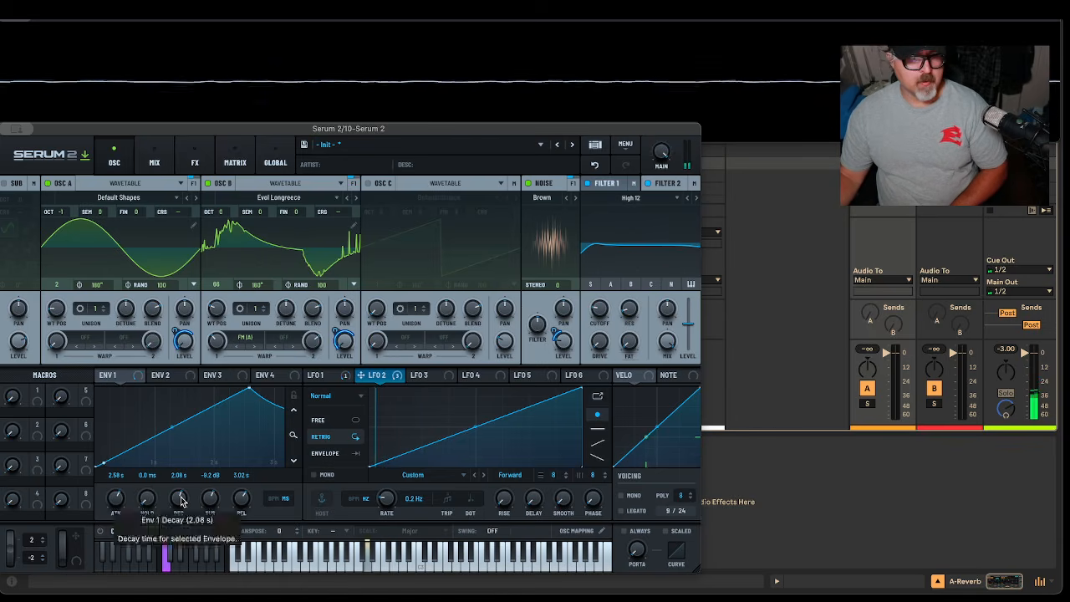
left_click_drag(212, 505, 216, 502)
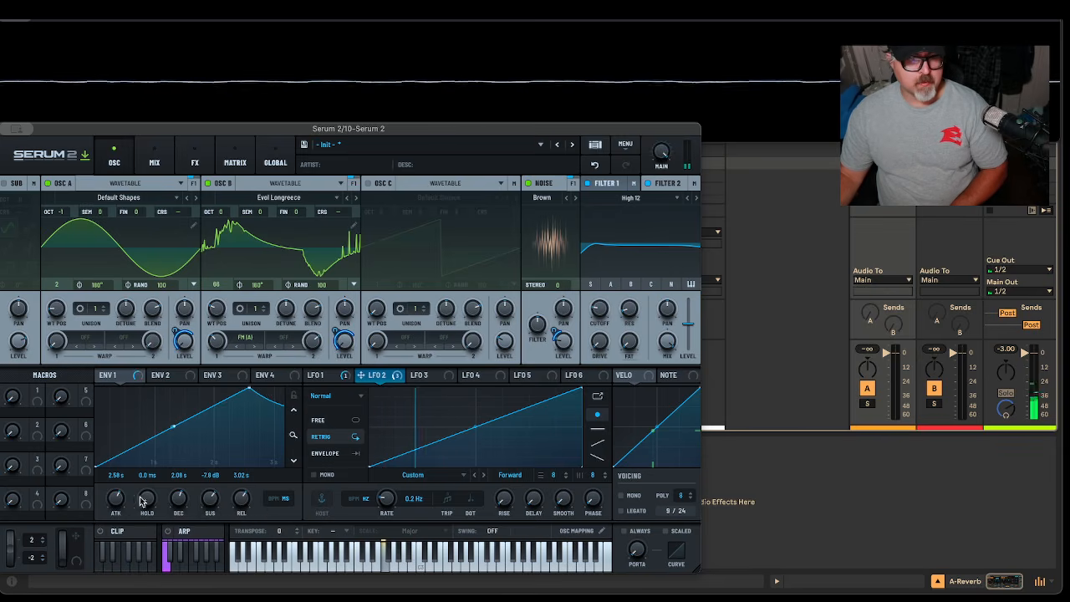
Set the Chorus mix to about 31% and the Ping-Pong delay time from 1/8 to 1/4
left_click(197, 163)
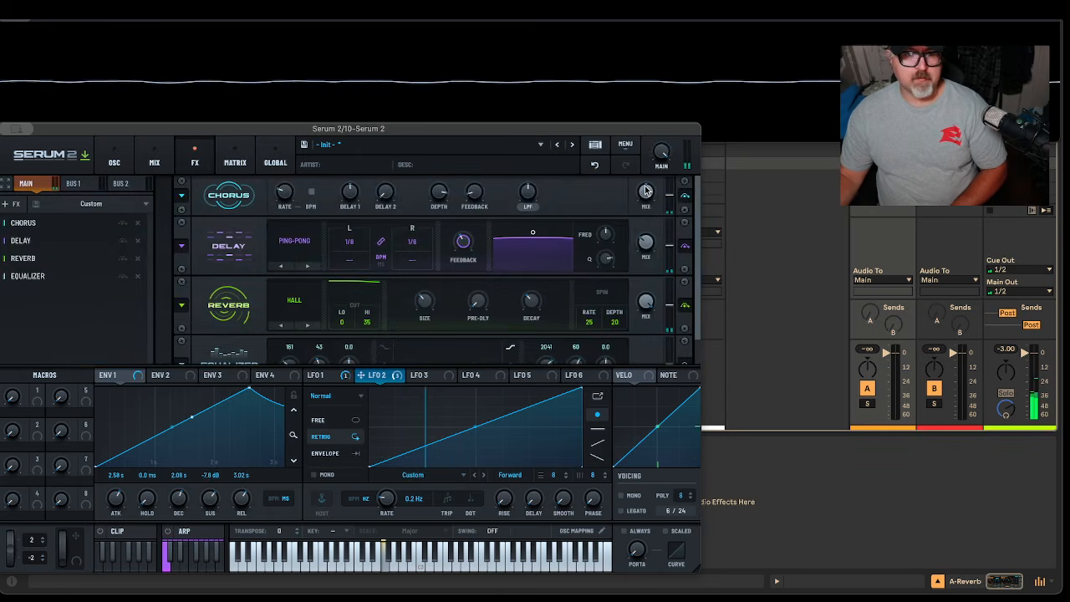
left_click_drag(642, 200, 648, 221)
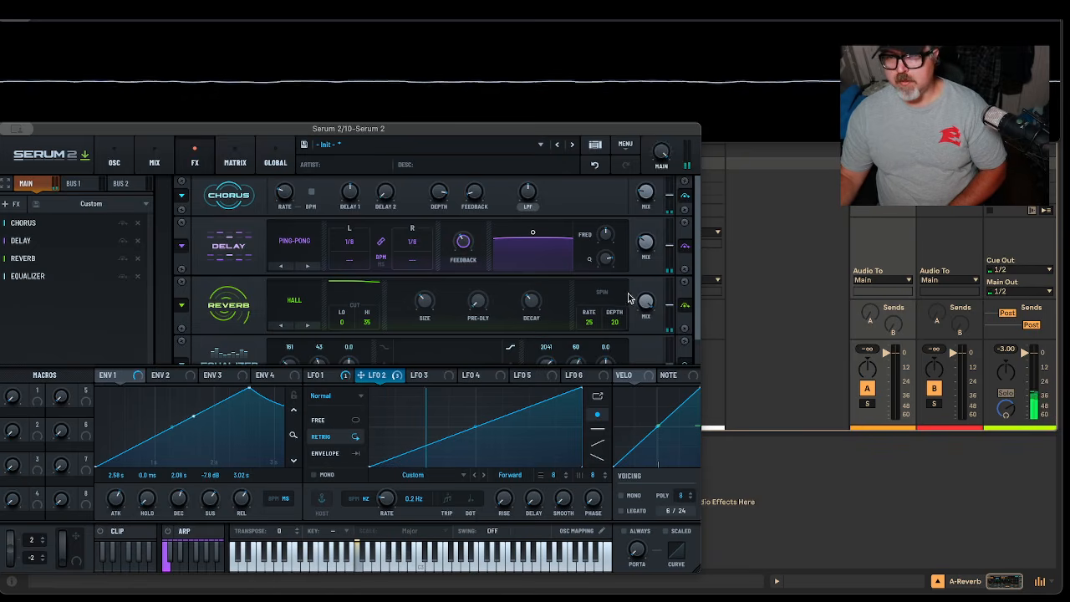
mouse_move(651, 243)
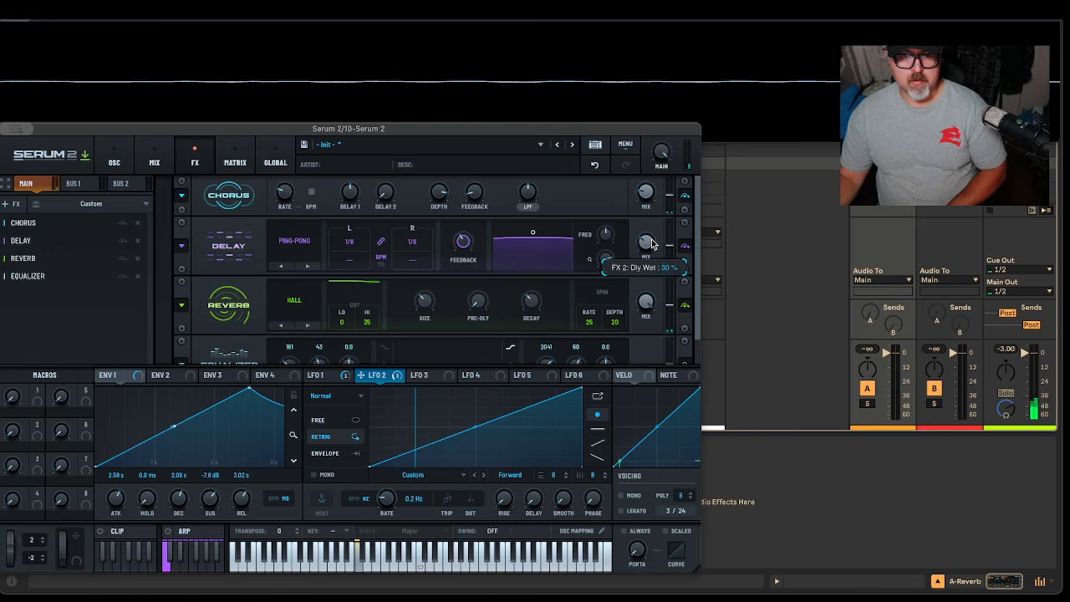
mouse_move(352, 244)
left_click_drag(355, 249, 363, 241)
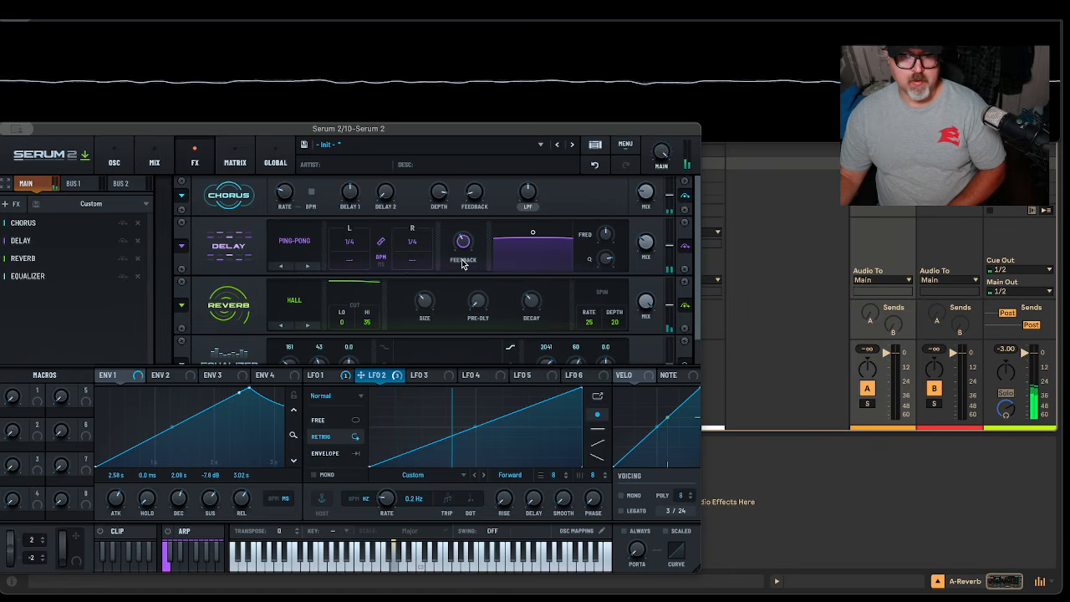
Lower the Reverb mix, keeping the Hall reverb type
left_click_drag(647, 306, 646, 331)
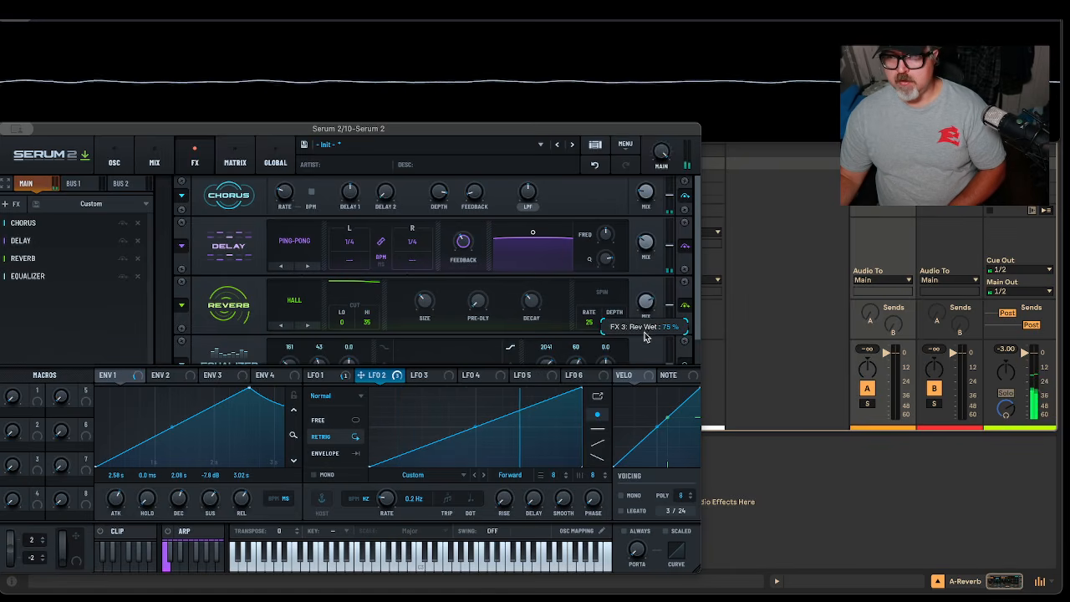
left_click(294, 300)
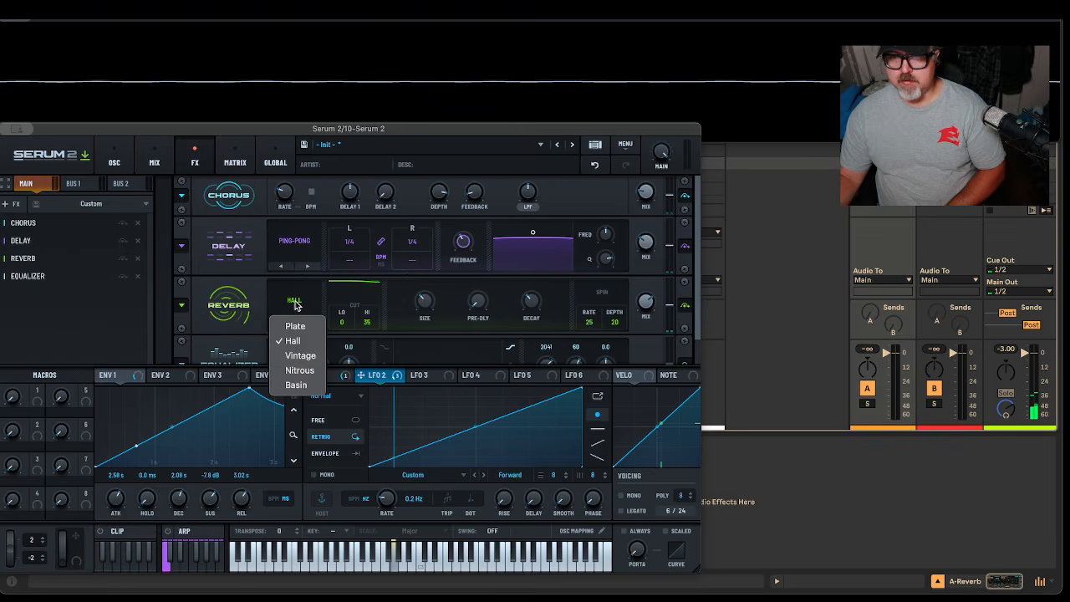
left_click(294, 303)
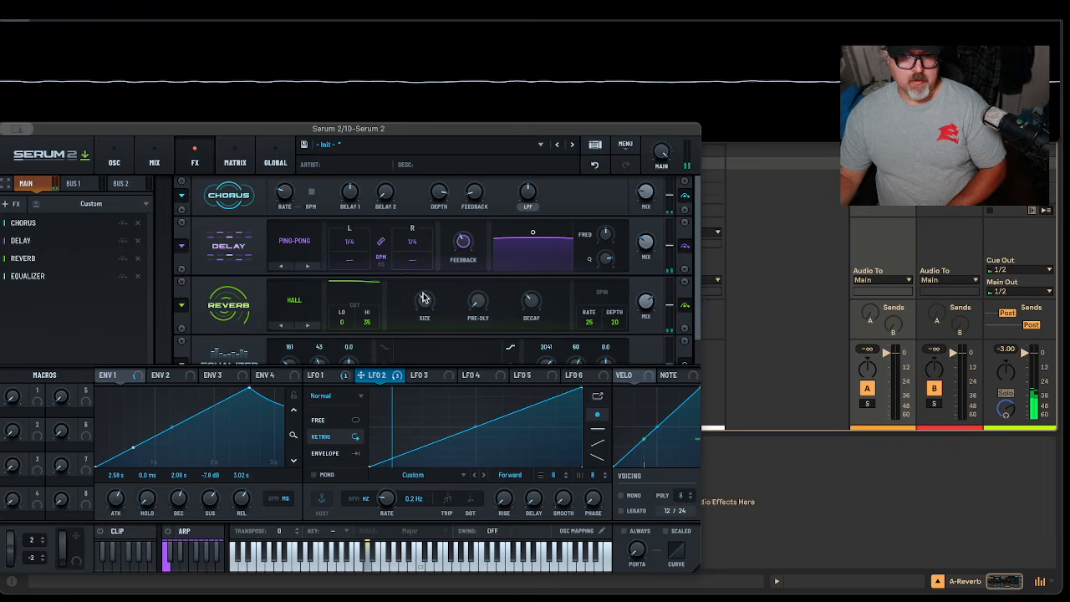
scroll(414, 326, "down", 1)
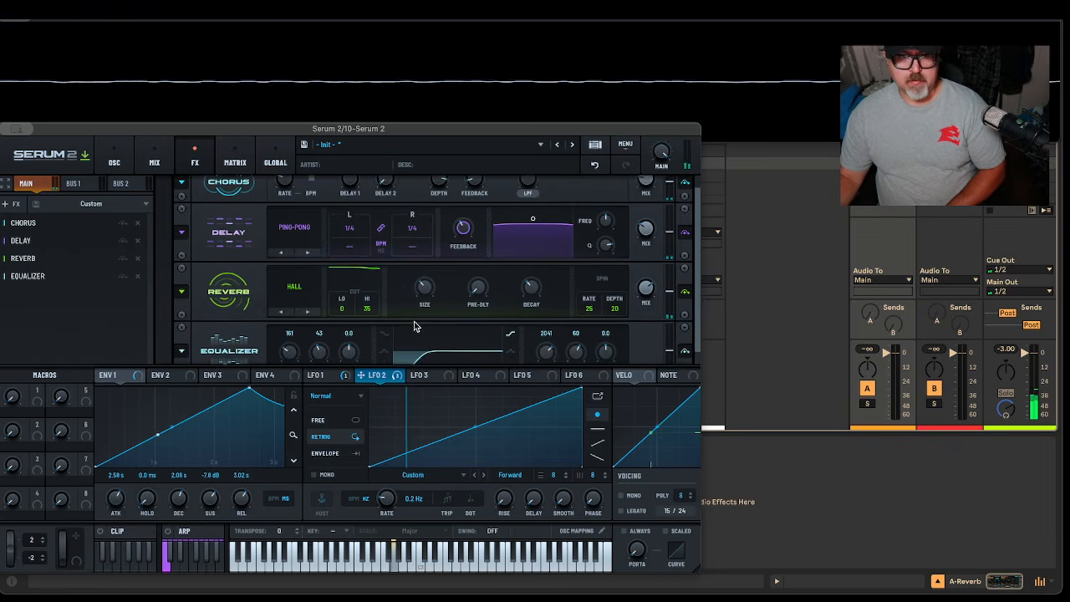
Set the EQ low band to 51 Hz with a 1.5 dB boost and the high band to 8130 Hz
scroll(414, 326, "down", 1)
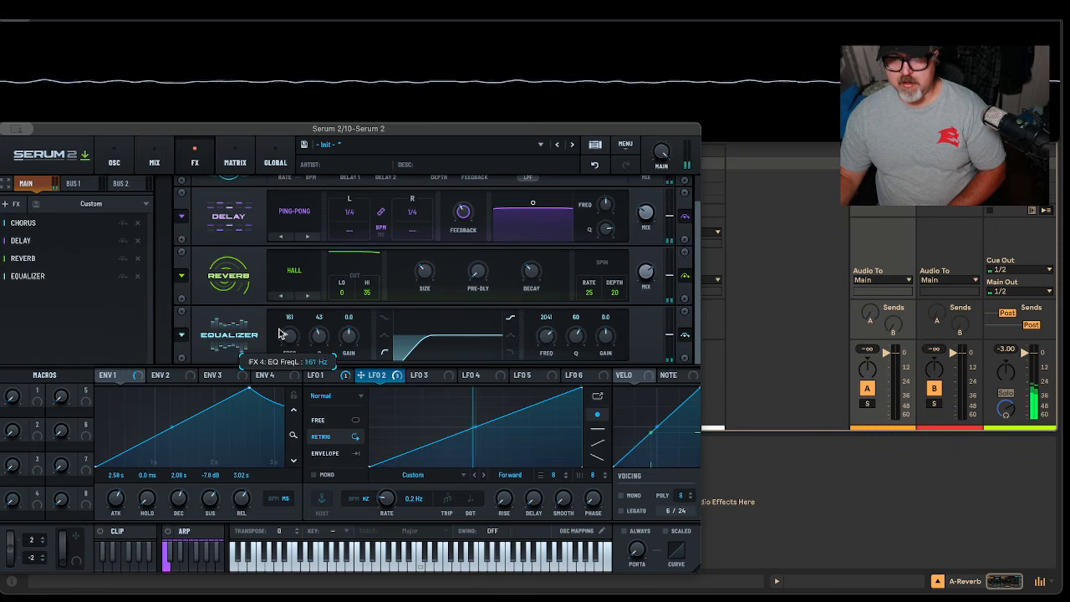
left_click_drag(287, 336, 286, 346)
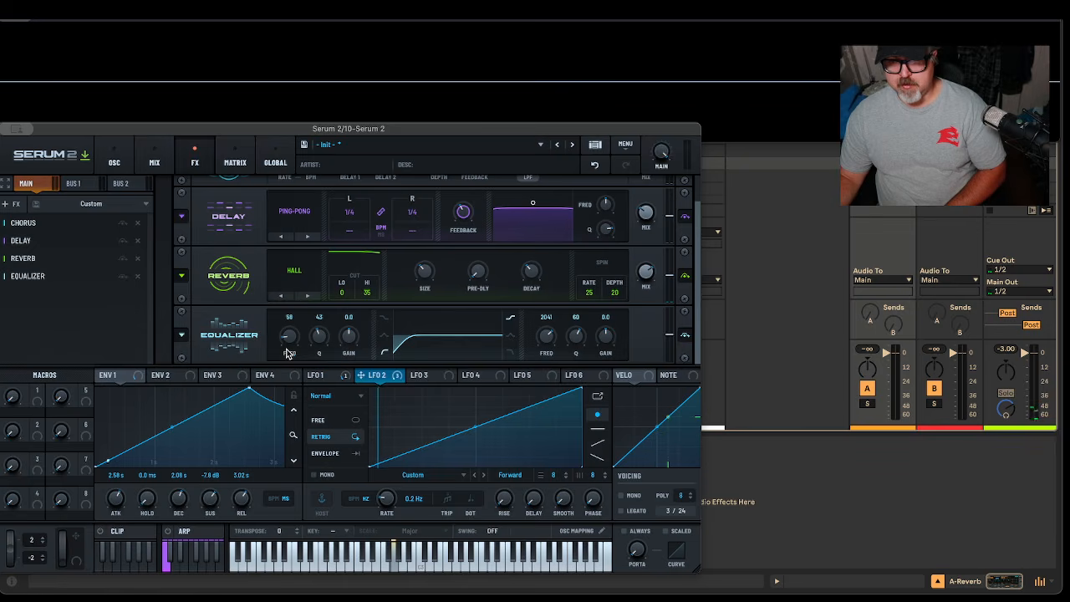
left_click_drag(289, 336, 289, 341)
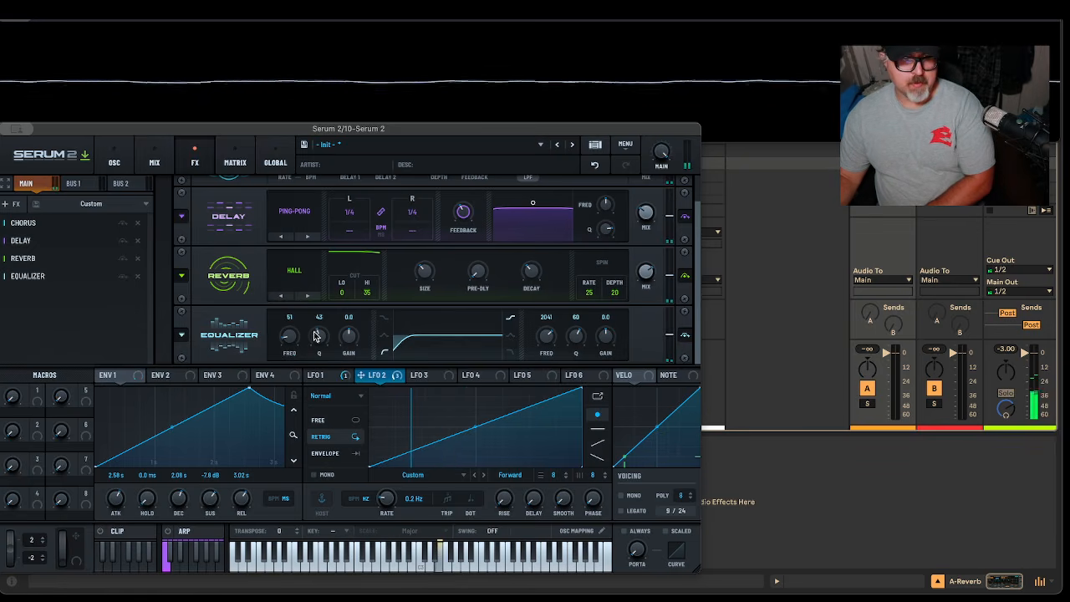
left_click_drag(351, 341, 352, 337)
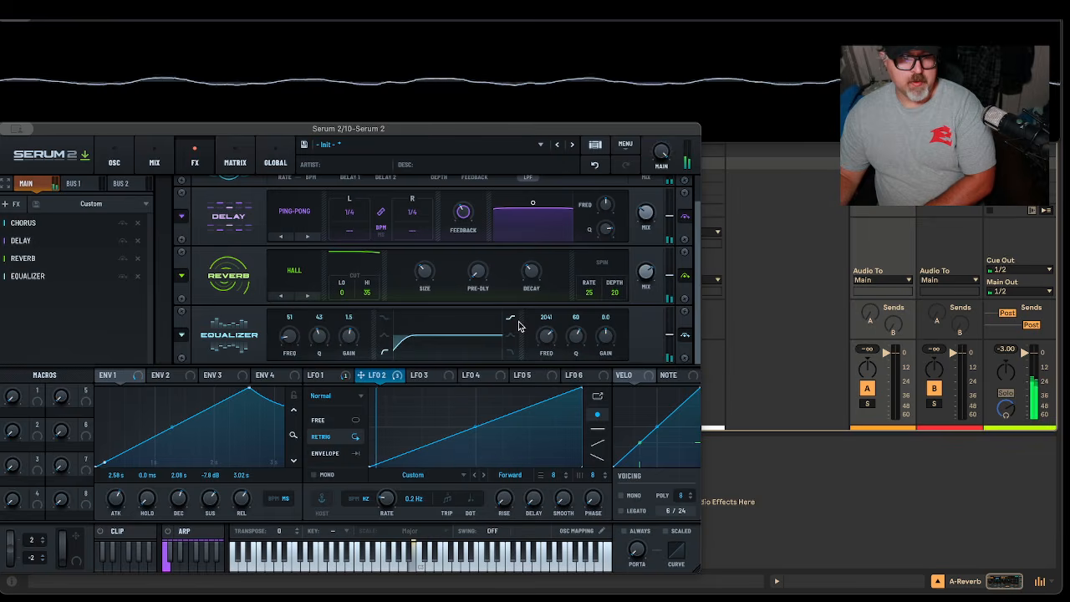
left_click_drag(548, 335, 605, 333)
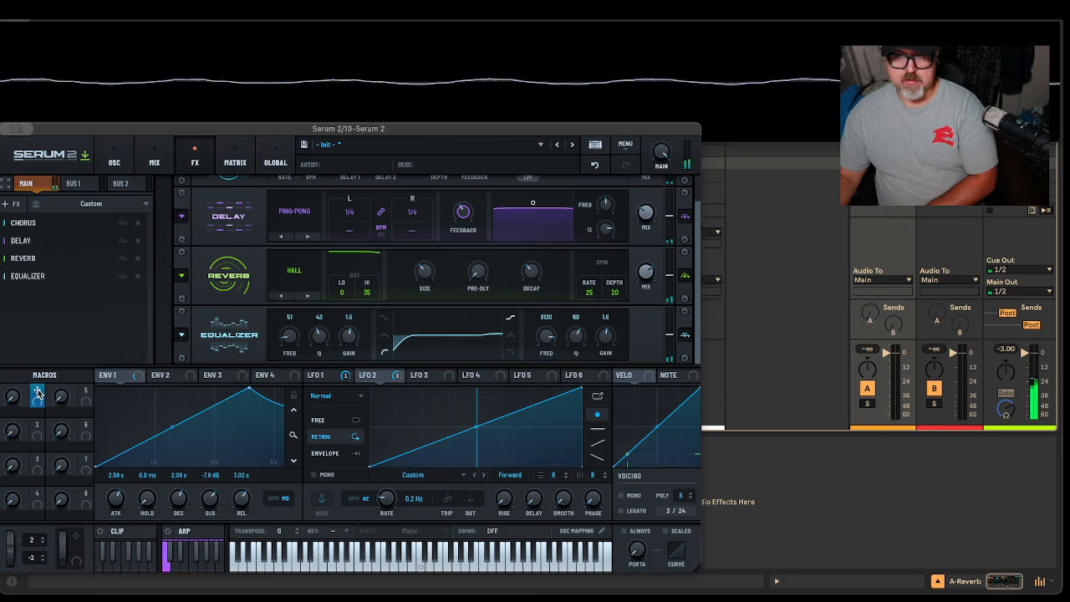
Assign Macro 1 to the Reverb mix and lower Filter 1's cutoff to 63 Hz
left_click_drag(37, 394, 639, 253)
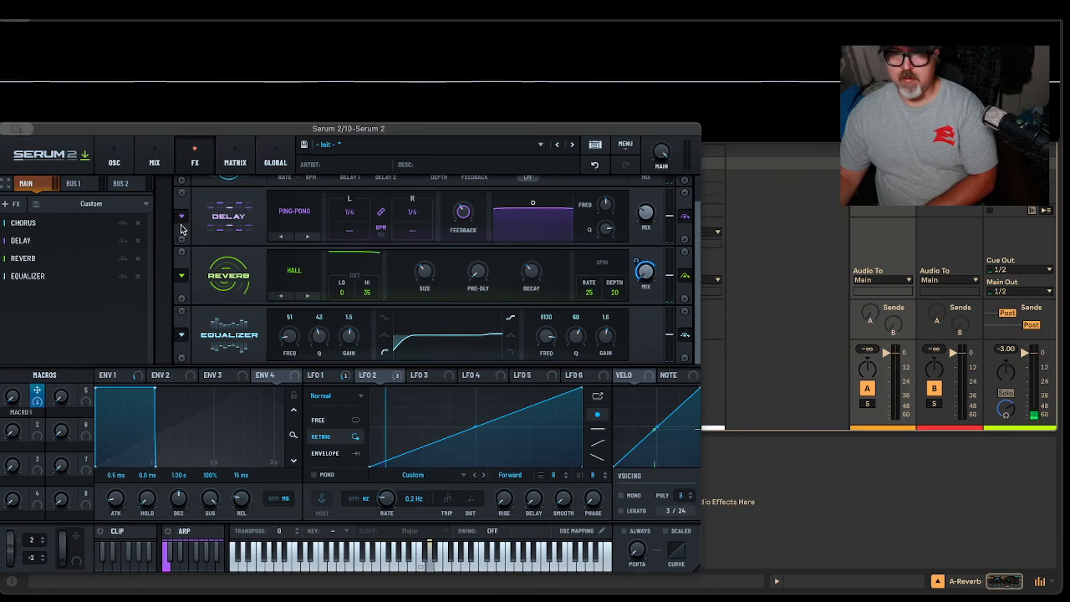
left_click(114, 160)
left_click(614, 198)
left_click(615, 186)
left_click(614, 186)
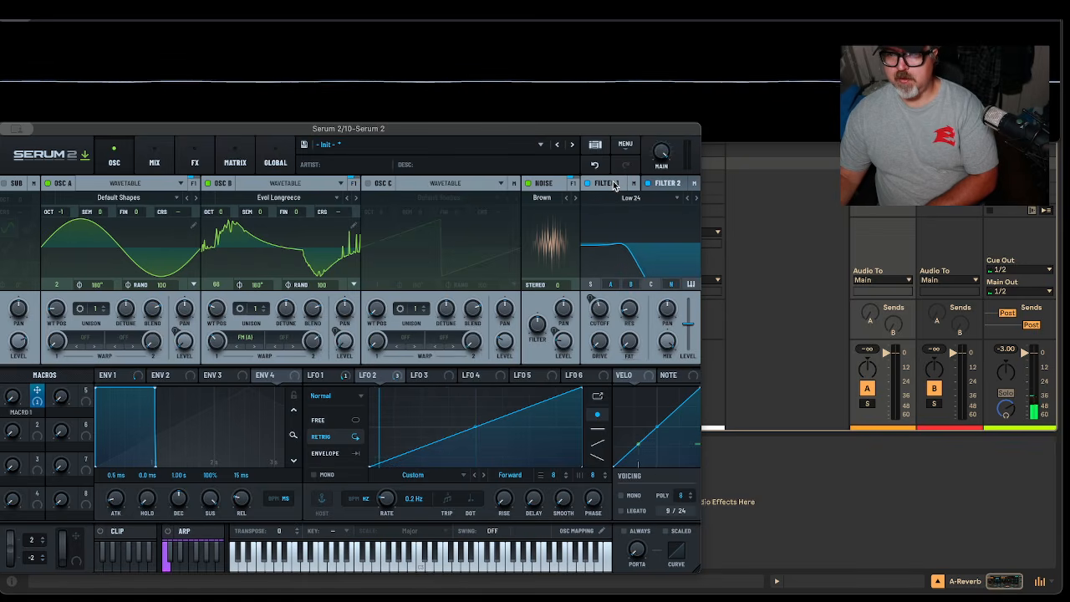
left_click_drag(601, 319, 622, 312)
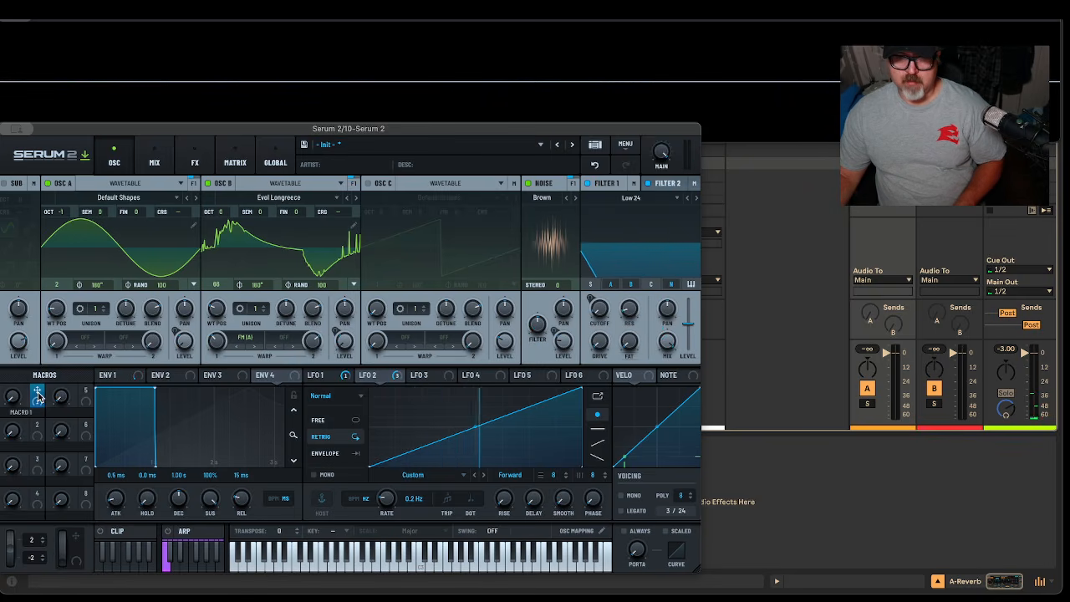
Assign Macro 1 to the filter cutoff and raise Macro 1 to open the filter
left_click_drag(39, 392, 599, 312)
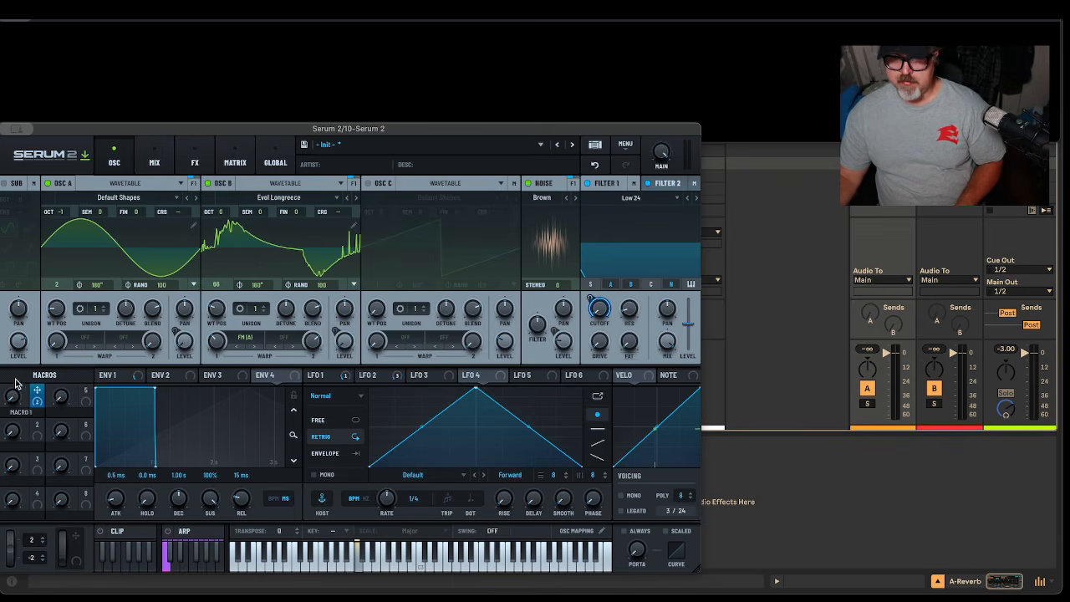
left_click_drag(12, 397, 34, 364)
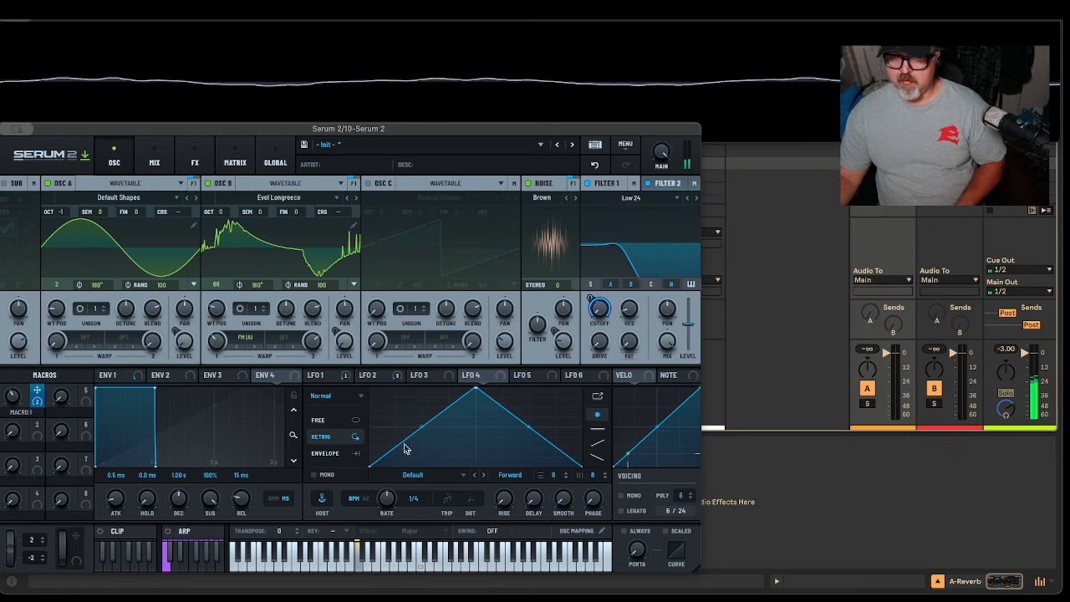
left_click(312, 381)
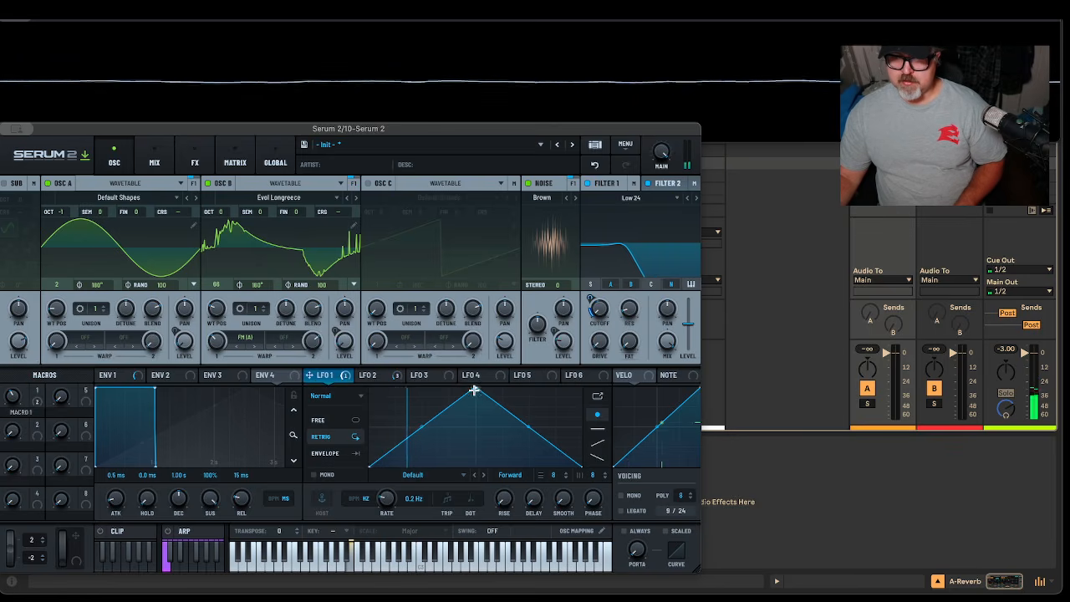
Reshape LFO 1's triangle into a rising ramp and settle Macro 1 at 46
left_click_drag(475, 388, 623, 385)
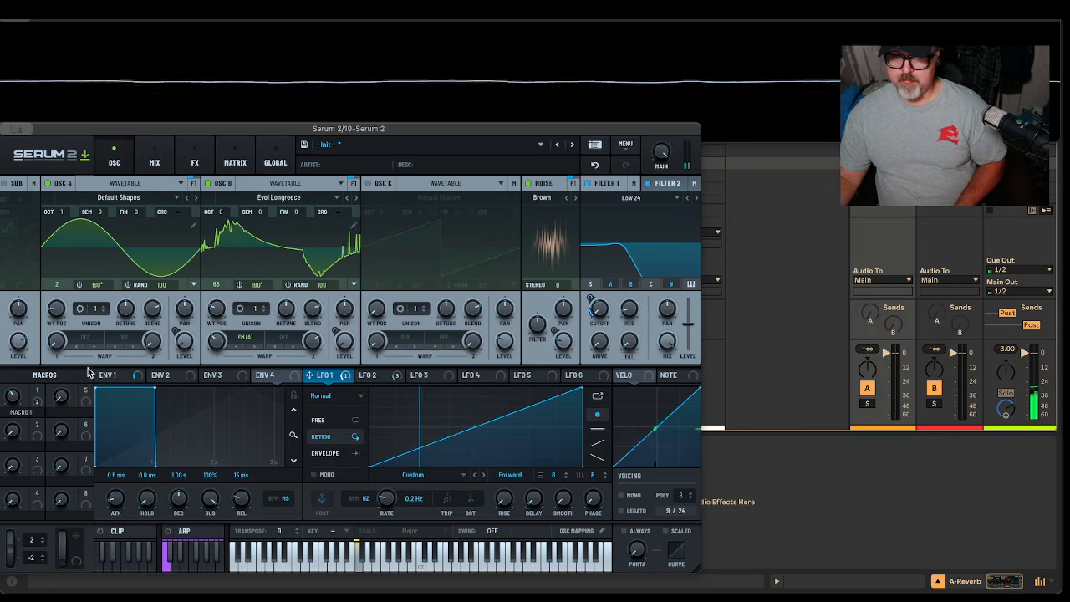
left_click_drag(13, 397, 81, 288)
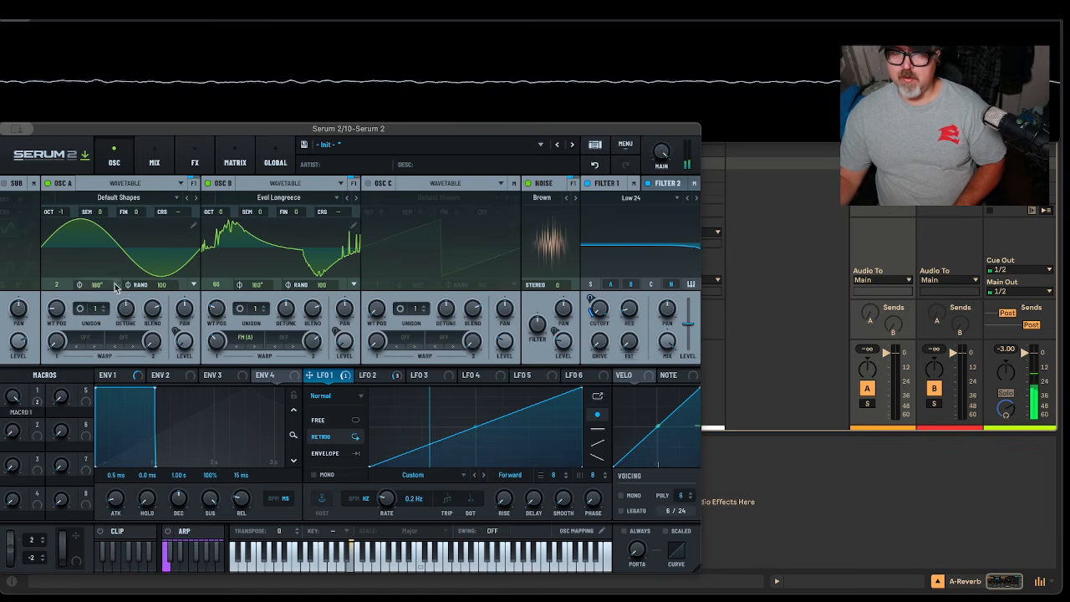
left_click_drag(12, 413, 14, 437)
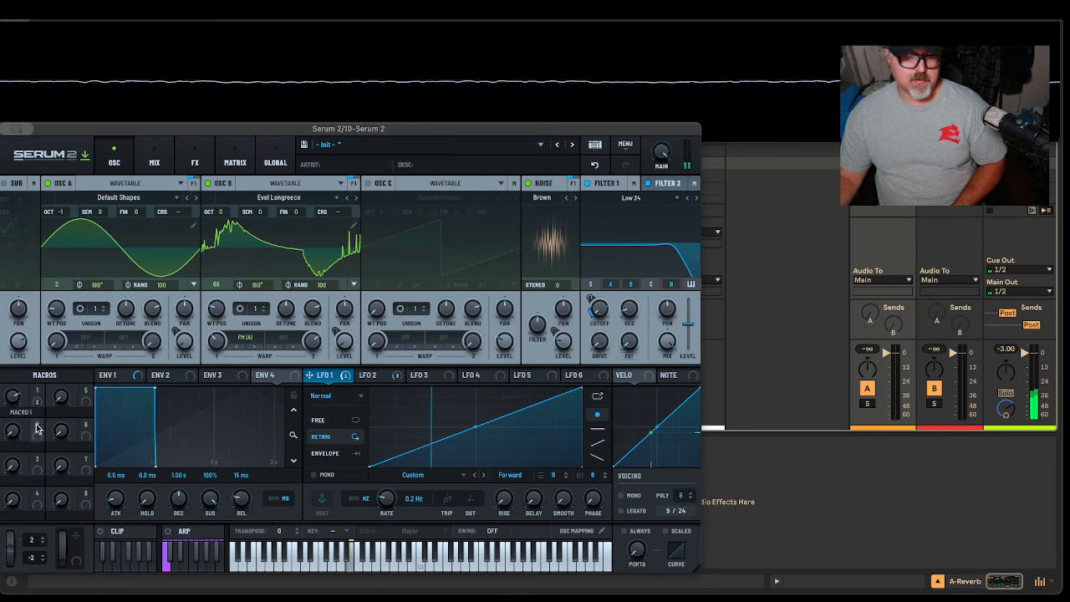
left_click_drag(13, 398, 20, 419)
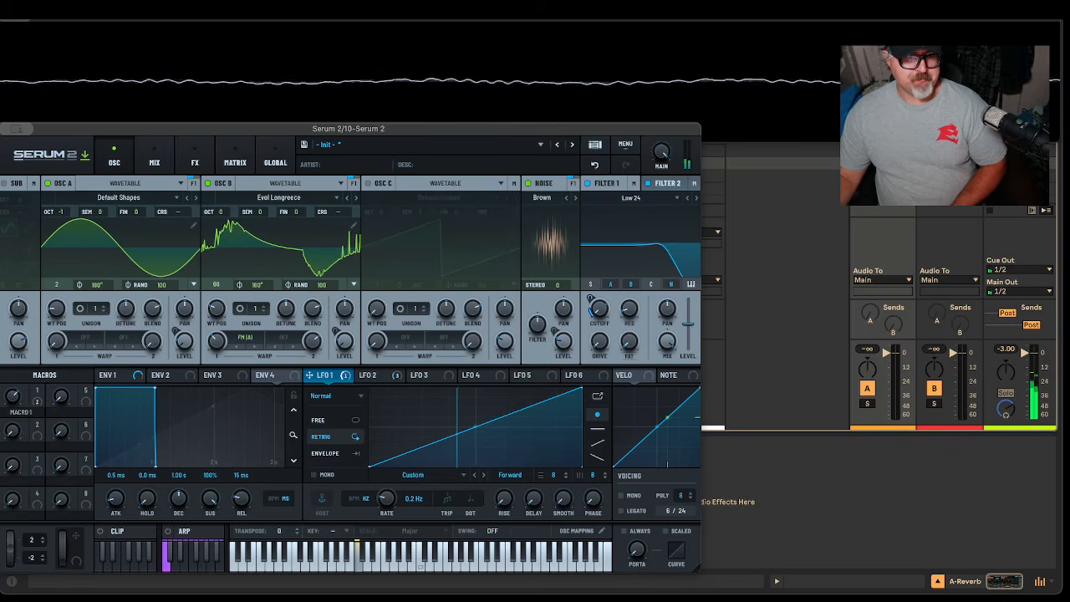
left_click_drag(20, 420, 12, 431)
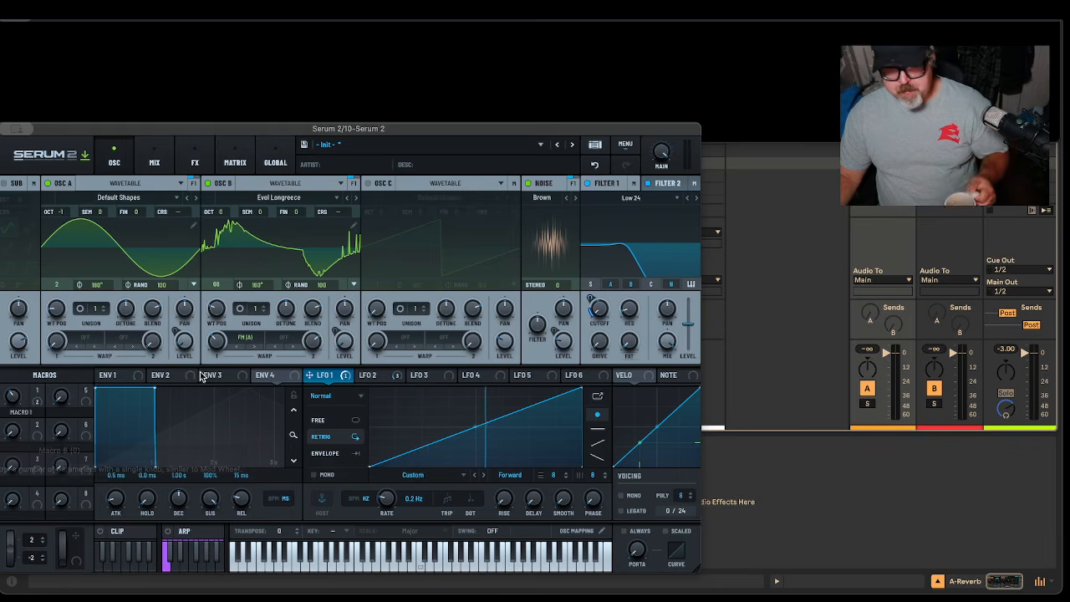
Assign Macro 2 to Oscillator B's FM warp and raise Macro 2 to 24
left_click_drag(35, 428, 216, 442)
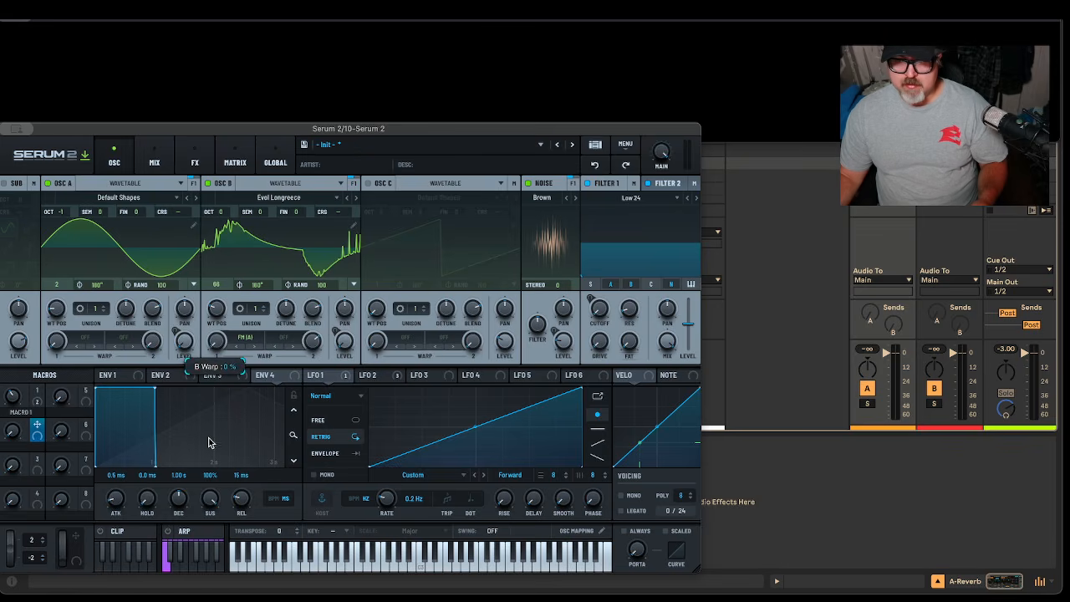
left_click_drag(36, 426, 215, 343)
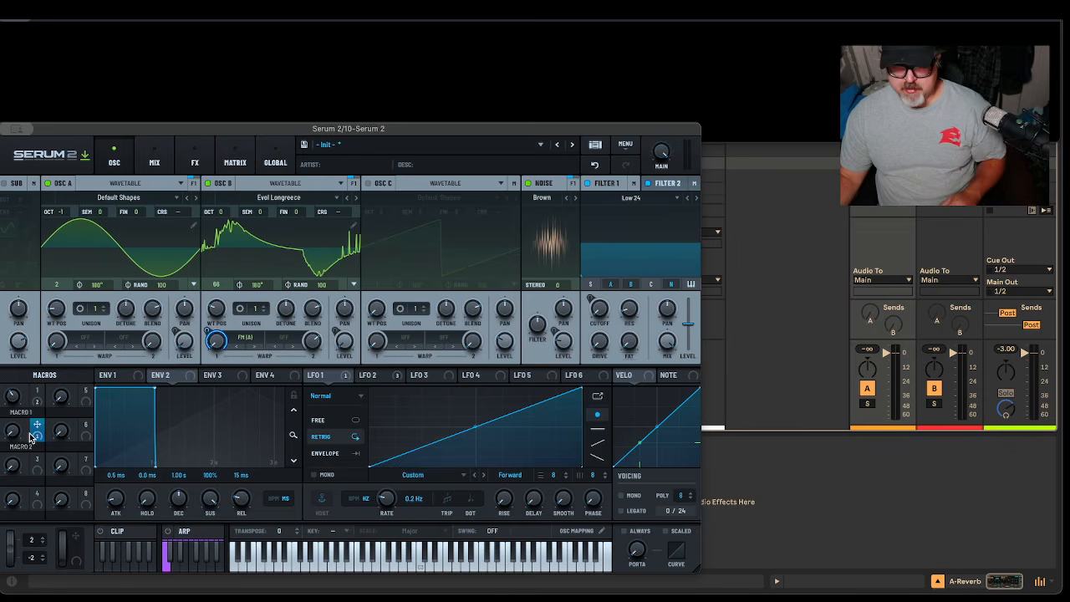
mouse_move(16, 429)
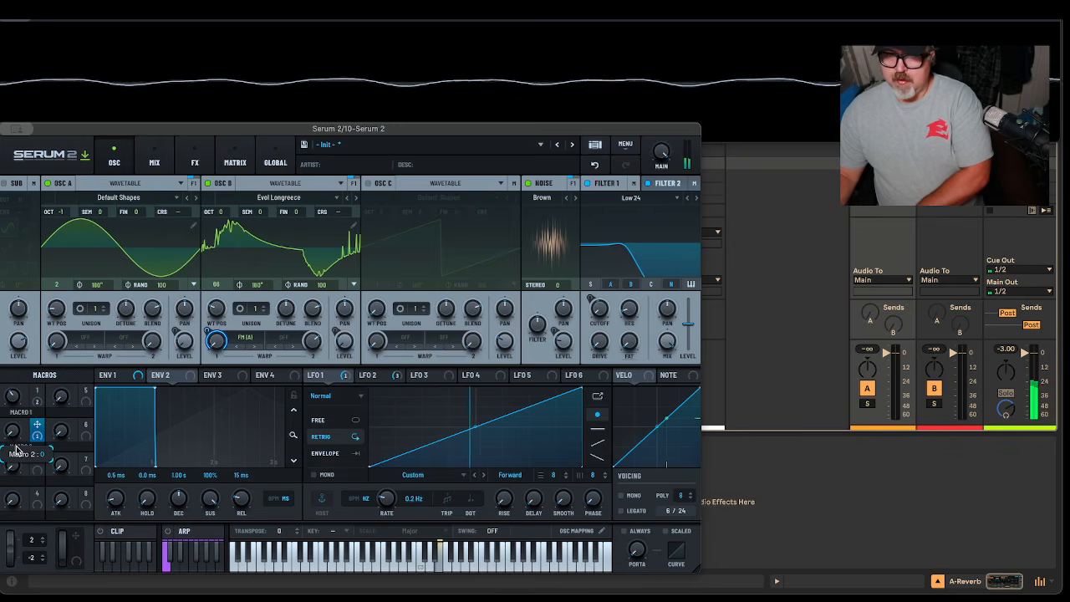
left_click_drag(17, 451, 122, 316)
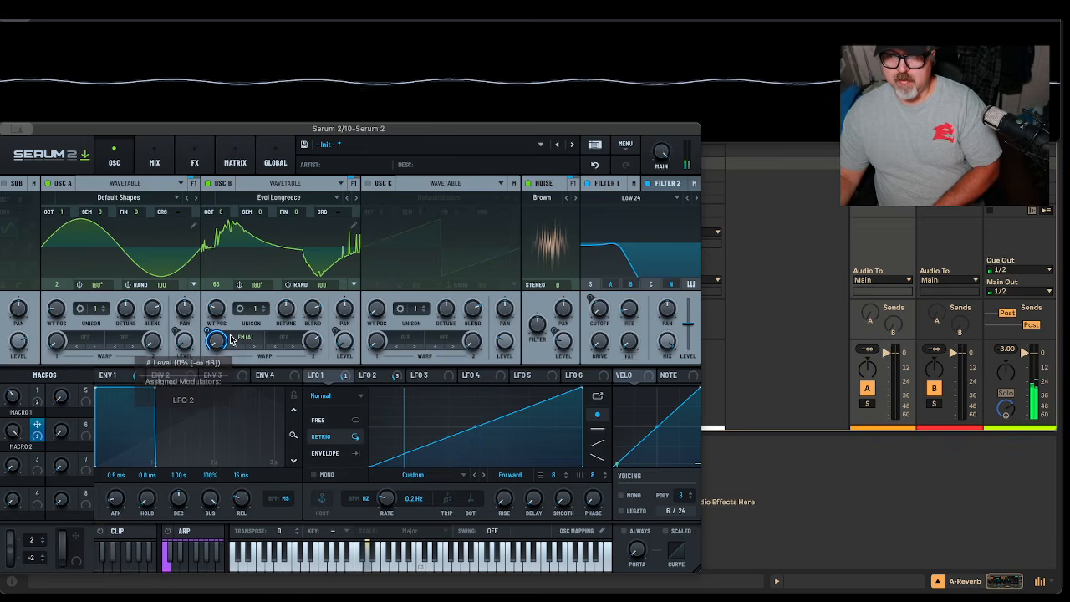
Switch Filter 1 off and set Macro 2's depth on Oscillator B's FM amount to 30%
left_click(587, 183)
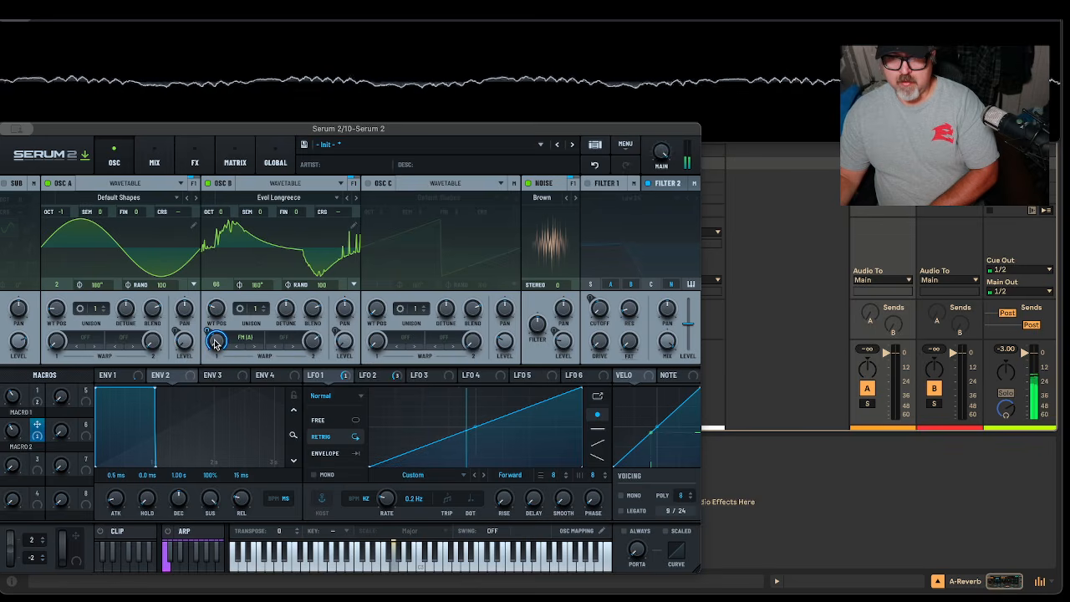
left_click_drag(209, 328, 215, 338)
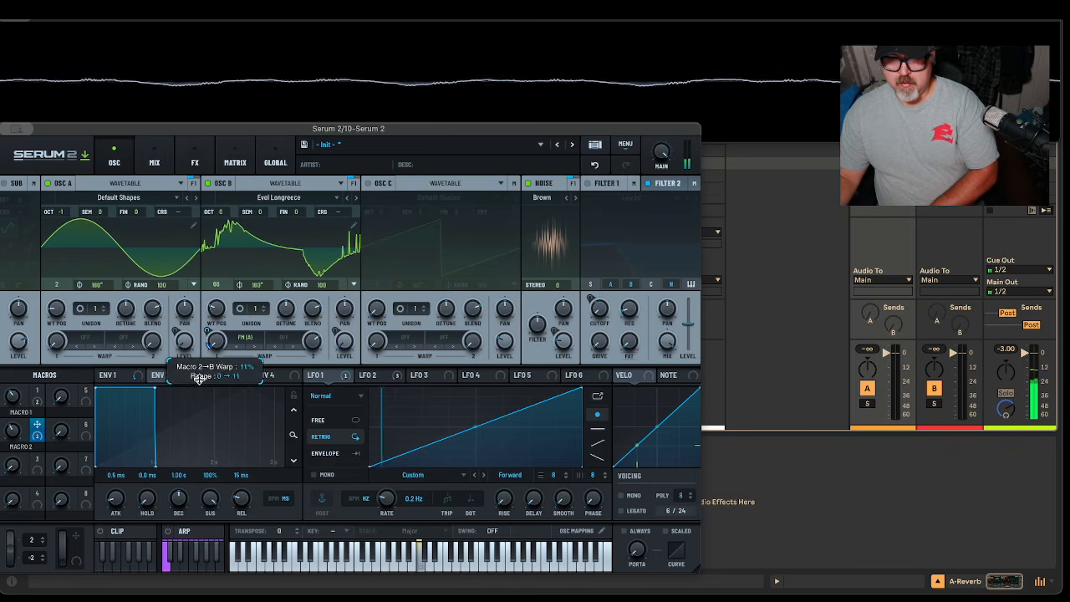
left_click_drag(12, 430, 25, 364)
left_click_drag(208, 332, 224, 299)
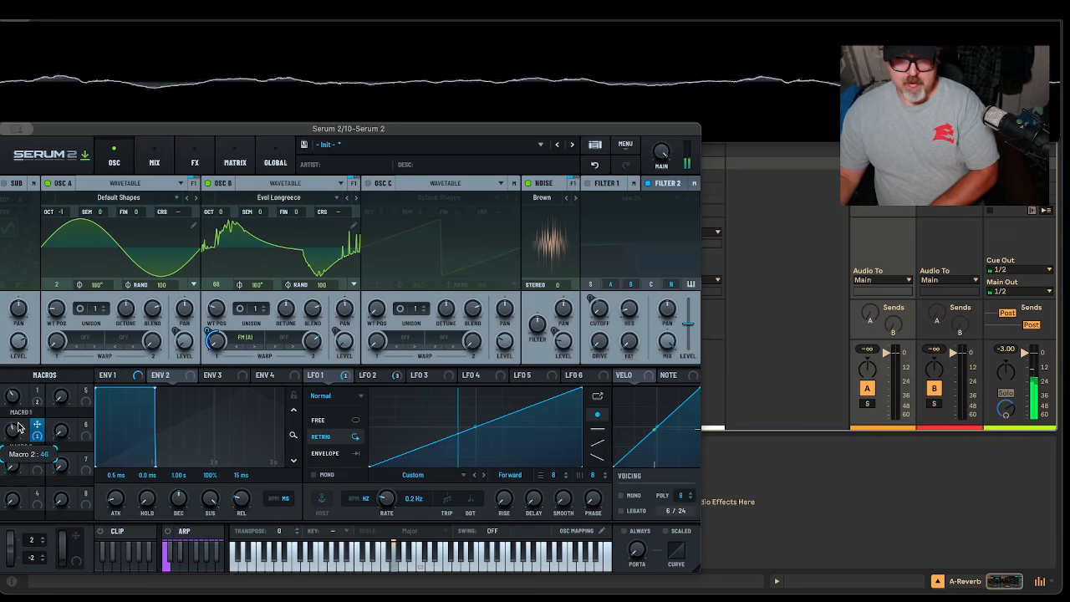
Nudge Macro 2 up to about 55 and switch on the Low 24 filter
left_click_drag(20, 426, 25, 418)
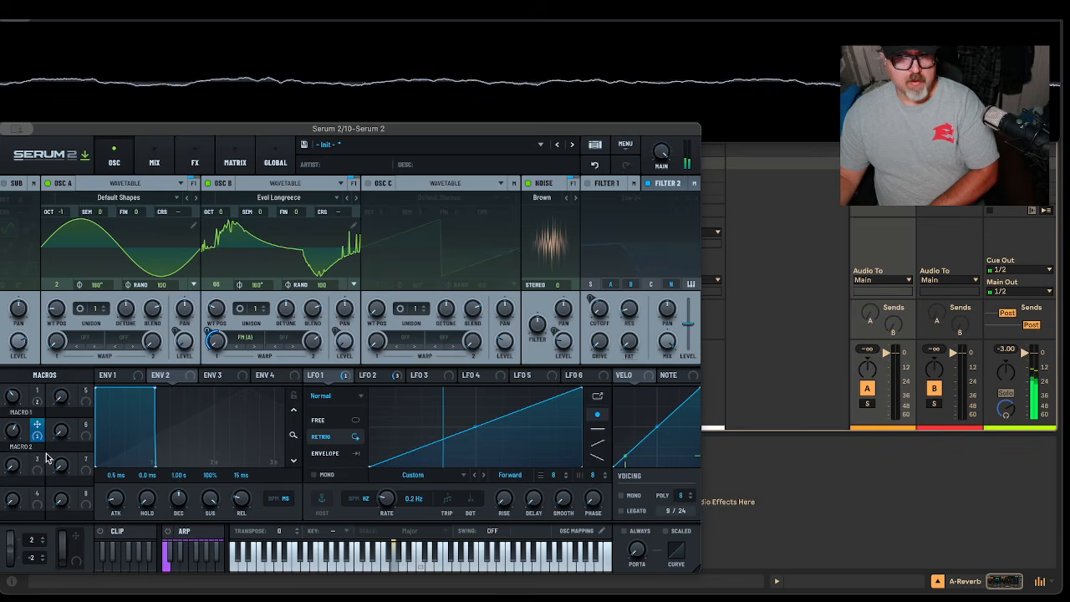
left_click(589, 184)
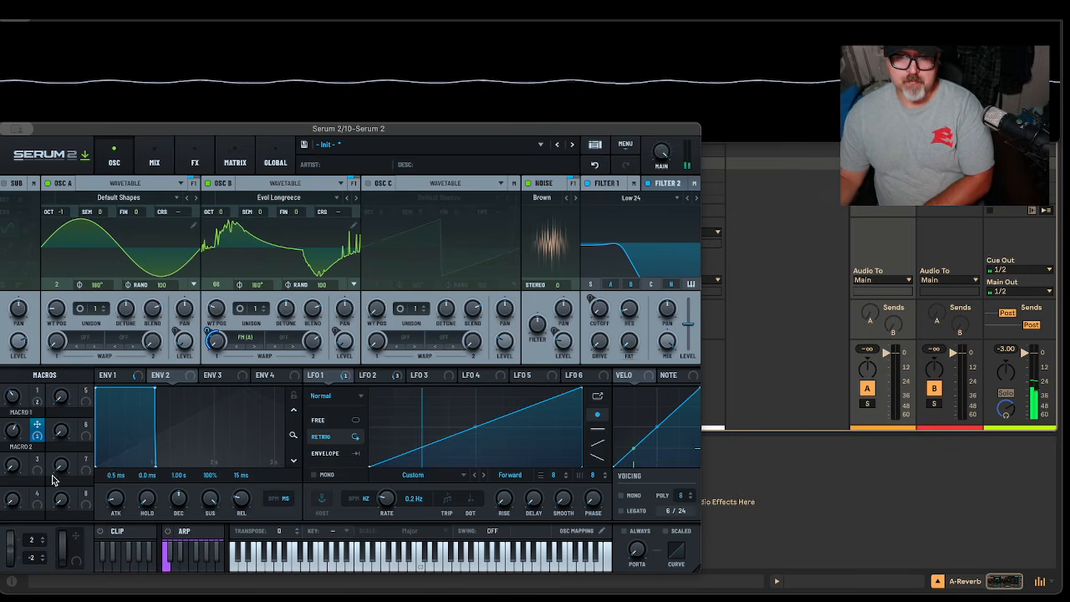
Turn Macro 1 to 62, label Macros 1 and 2 FILTER and FM, then raise FILTER to 96
left_click_drag(13, 397, 26, 383)
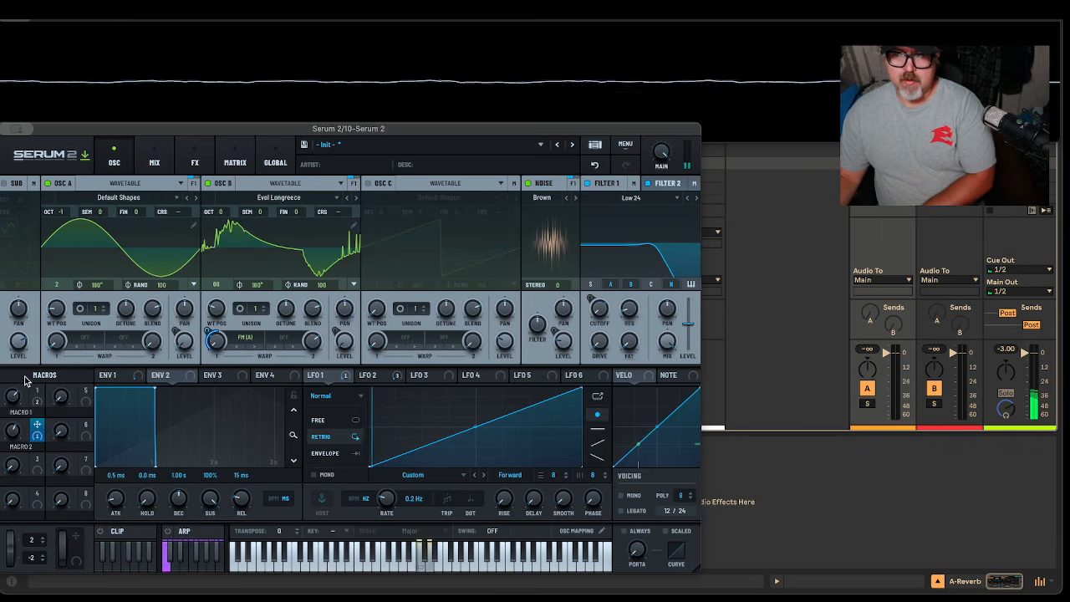
type("Filter")
key("Return")
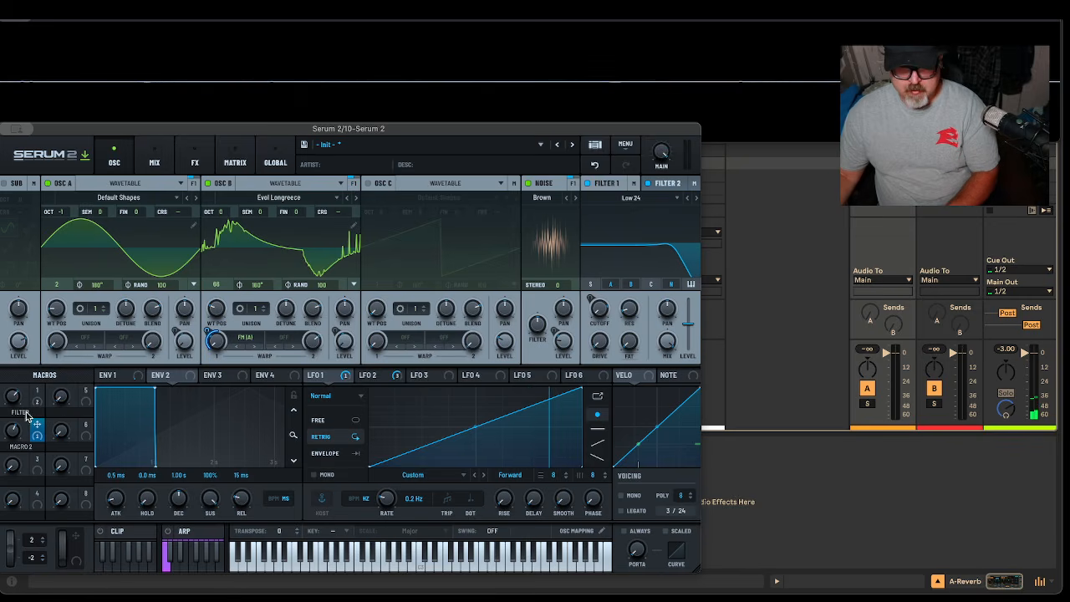
double_click(21, 447)
type("FM")
key("Return")
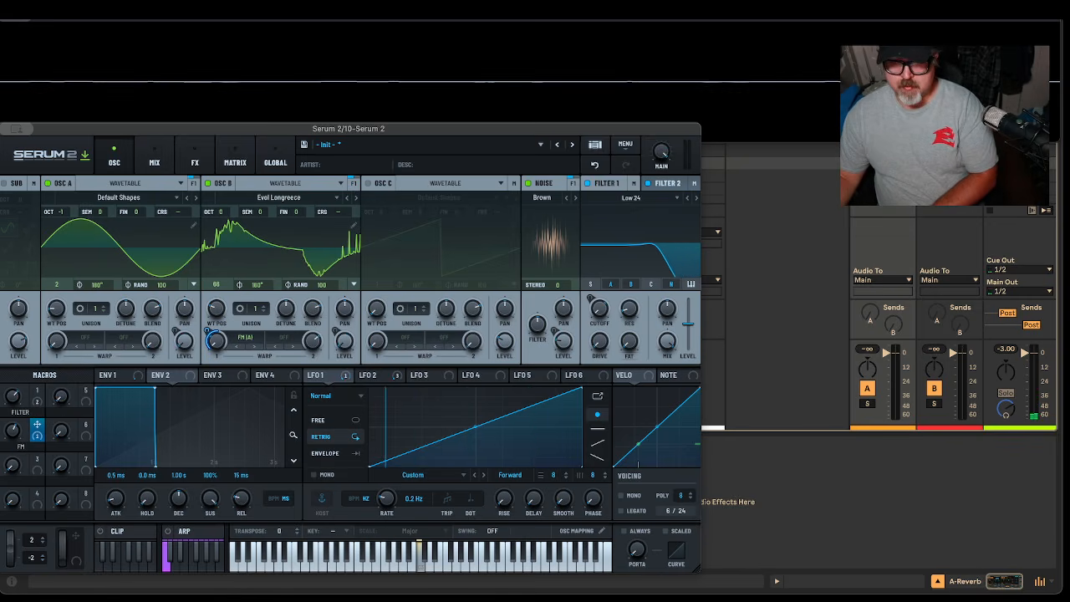
mouse_move(5, 429)
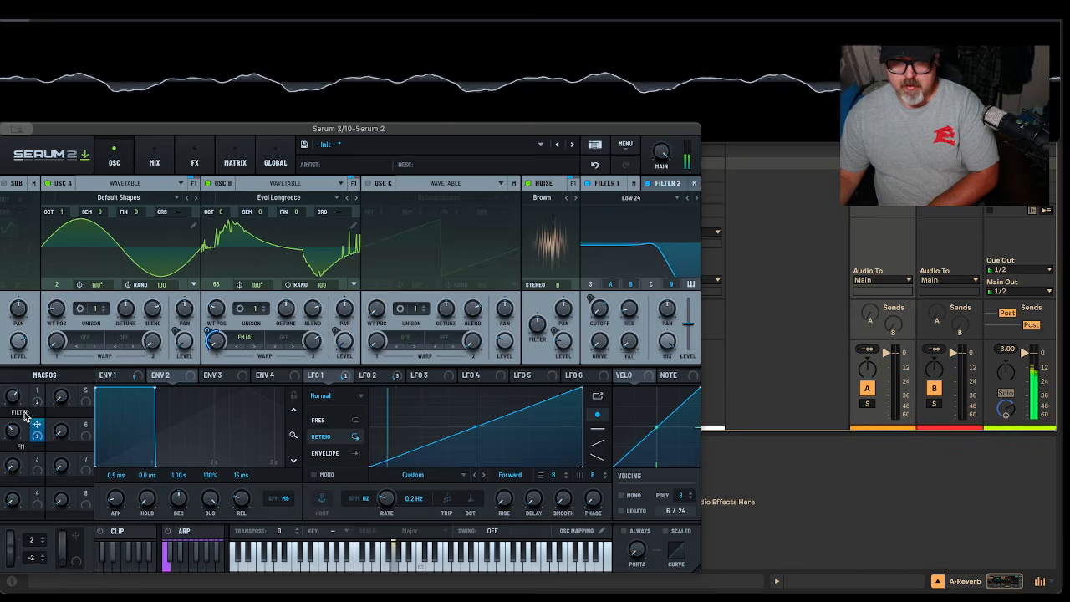
left_click_drag(14, 397, 35, 405)
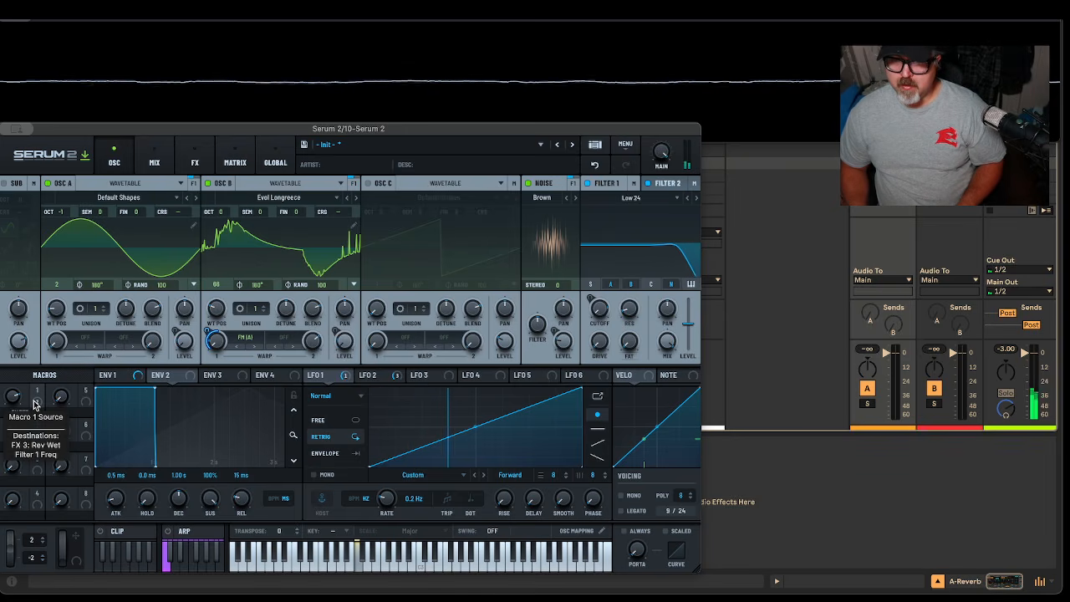
Sweep the FILTER macro down to 0 and assign Macro 5 to the High 12 filter's cutoff
left_click_drag(14, 404, 15, 422)
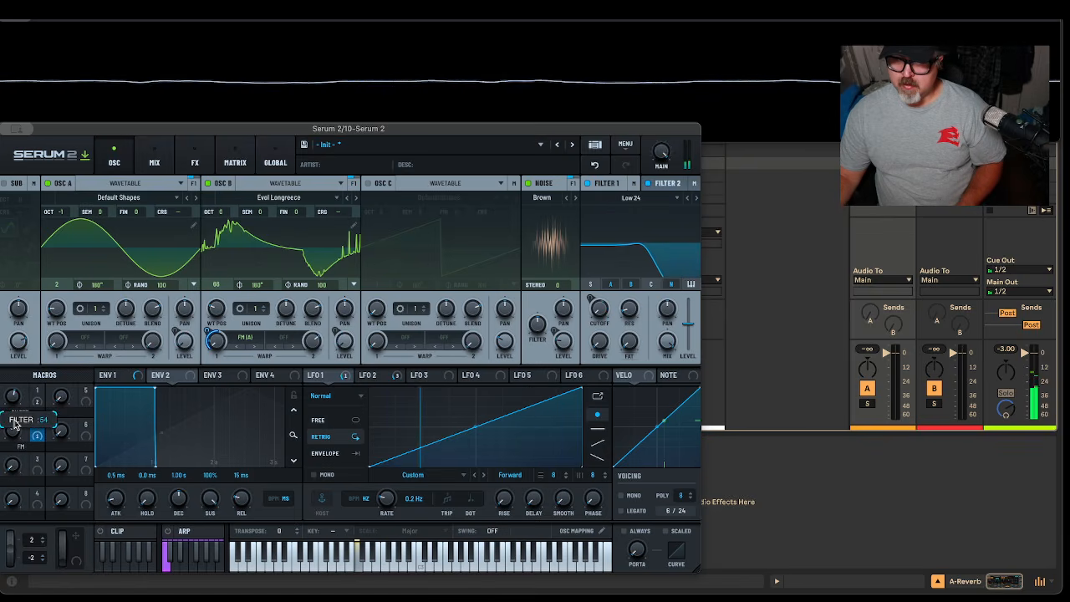
left_click_drag(14, 425, 28, 507)
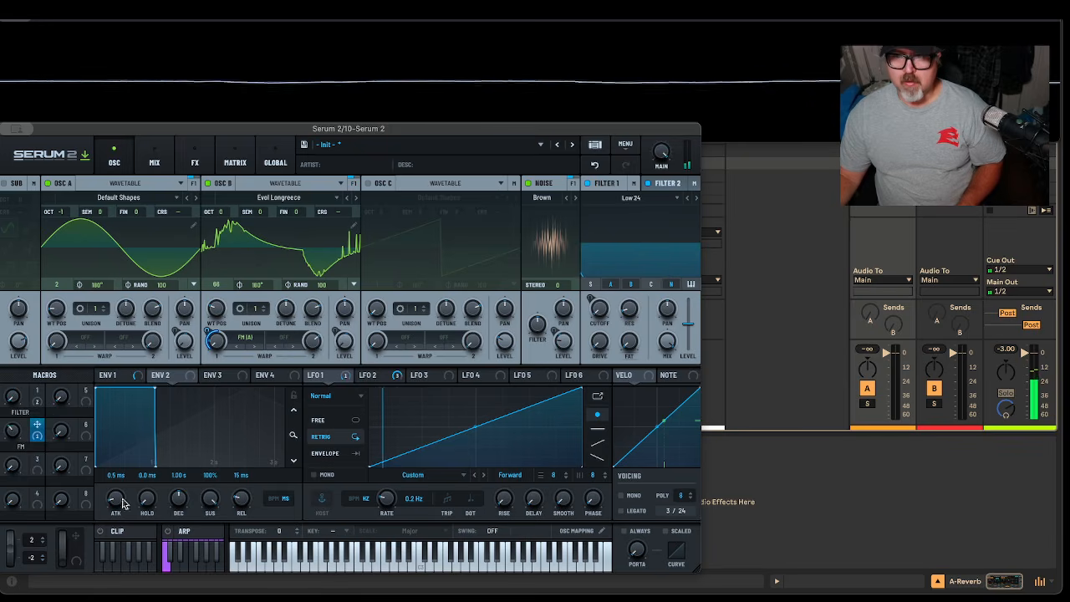
left_click(608, 183)
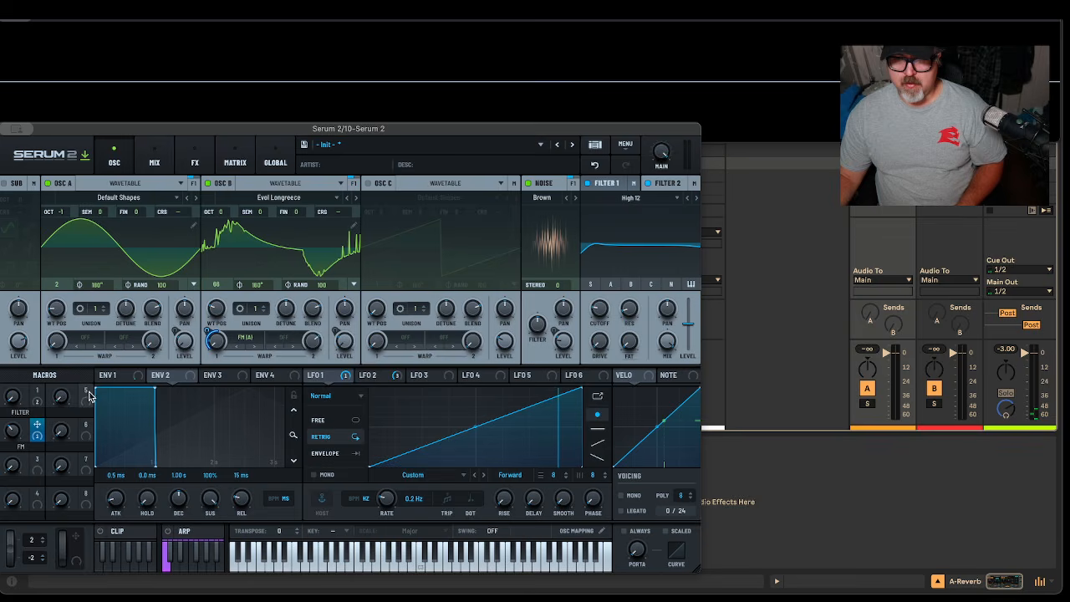
left_click_drag(87, 393, 591, 341)
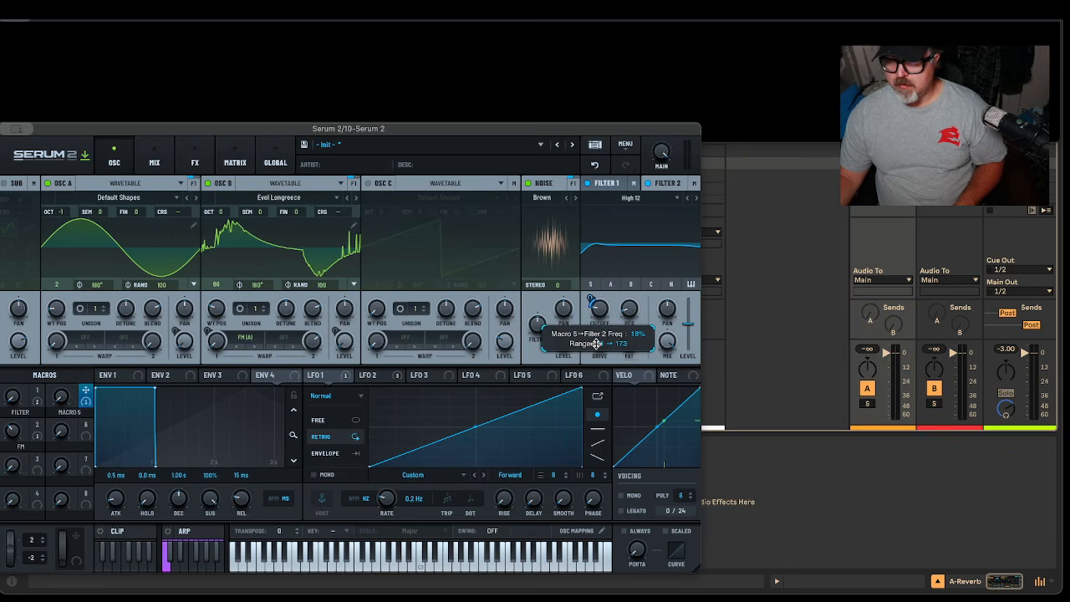
Set Macro 5's modulation depth on the High 12 cutoff to about 18%
left_click_drag(595, 343, 595, 343)
mouse_move(68, 385)
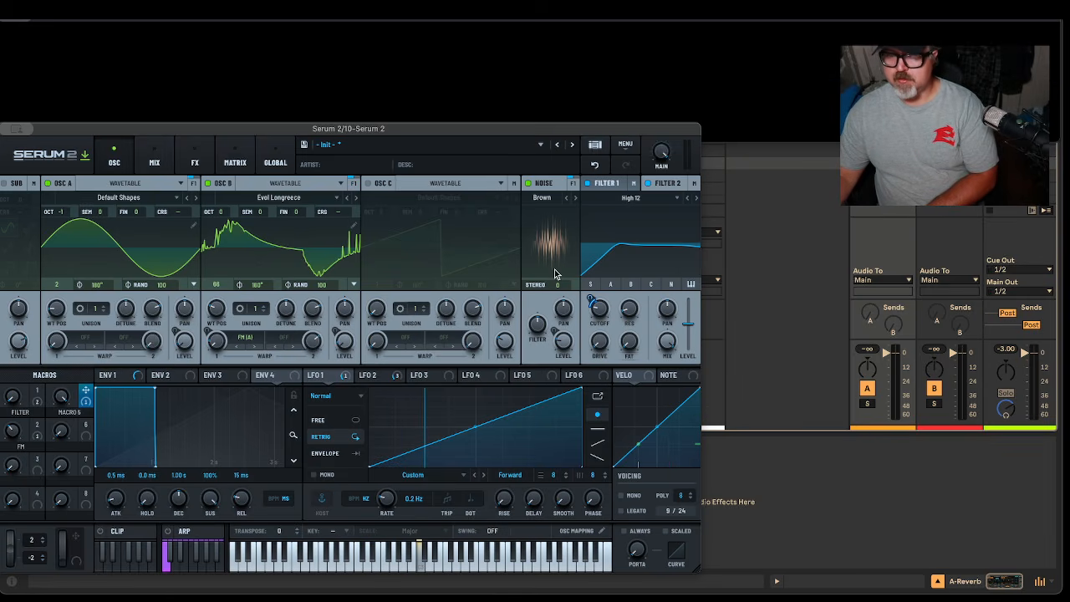
Undo the last filter change in Serum
left_click(769, 244)
left_click_drag(597, 129, 609, 463)
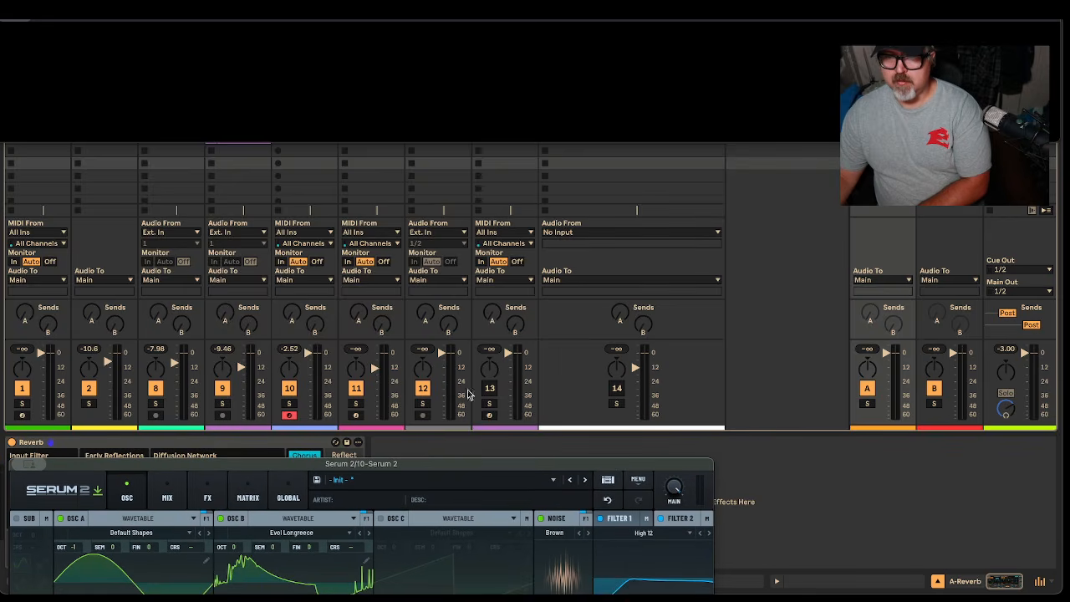
left_click_drag(432, 466, 439, 103)
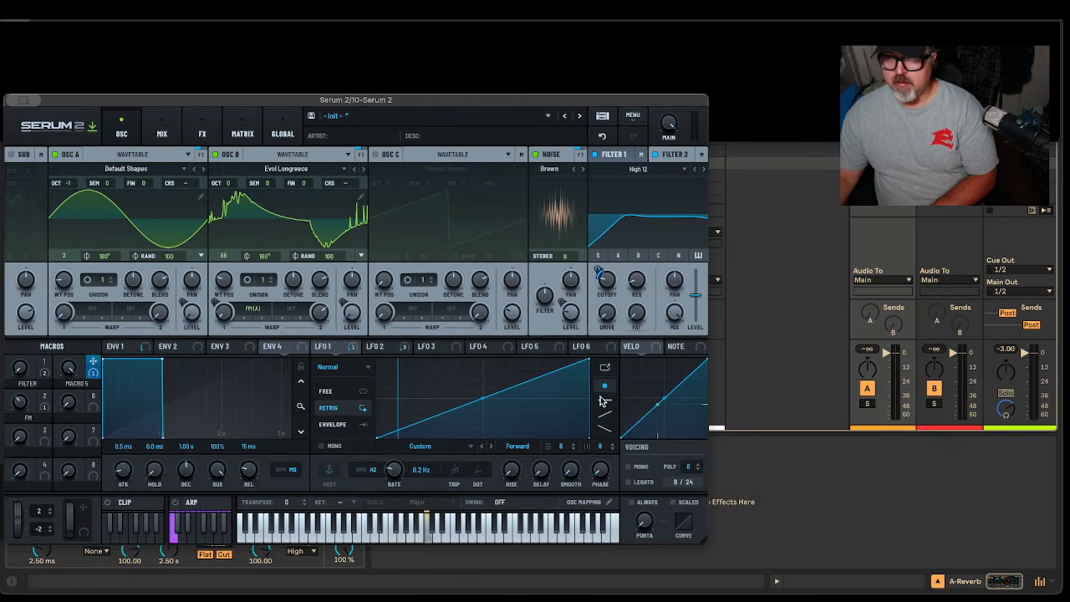
left_click(602, 136)
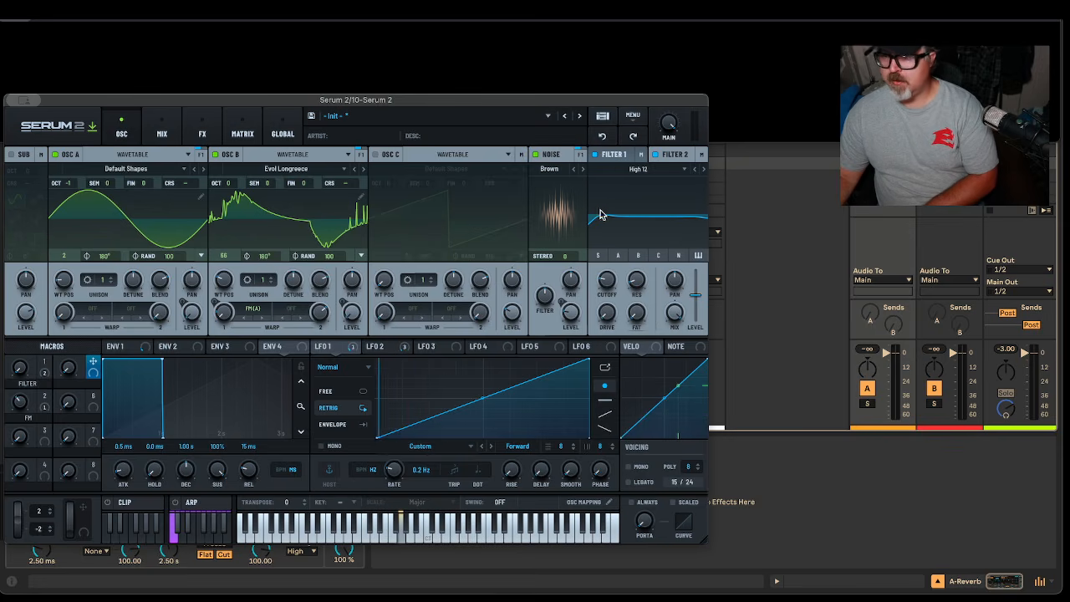
left_click_drag(581, 102, 598, 159)
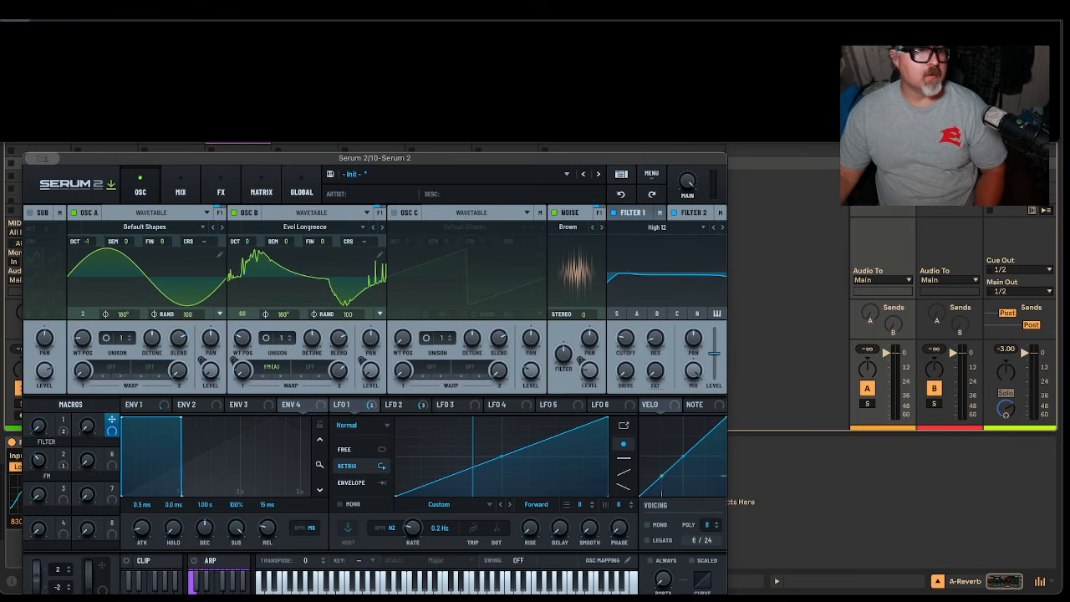
Set Live's audio output device to Universal Audio Thunderbolt
key("super+comma")
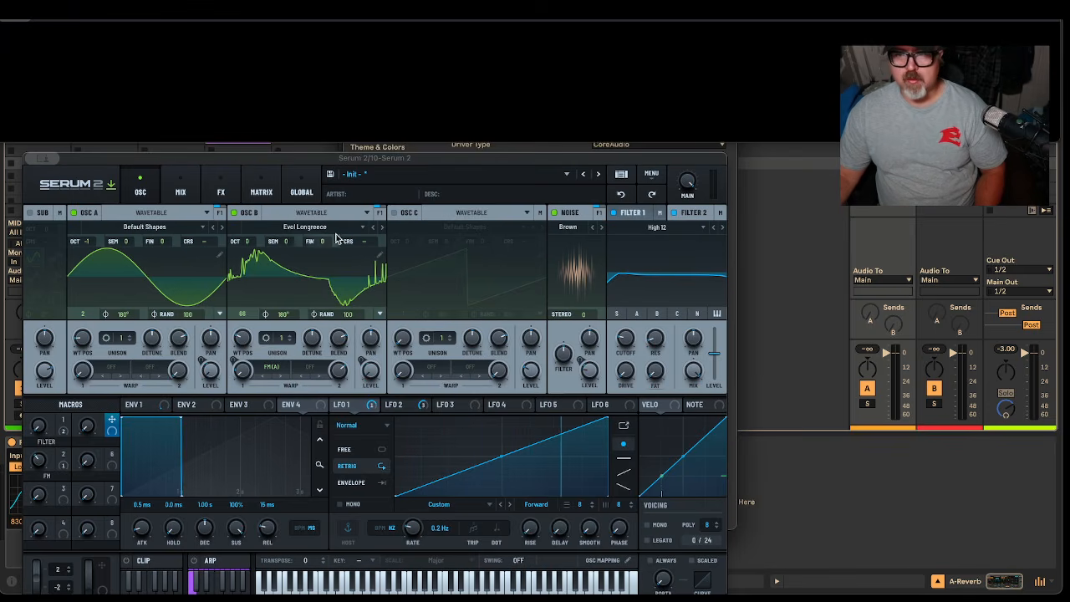
left_click_drag(400, 157, 435, 433)
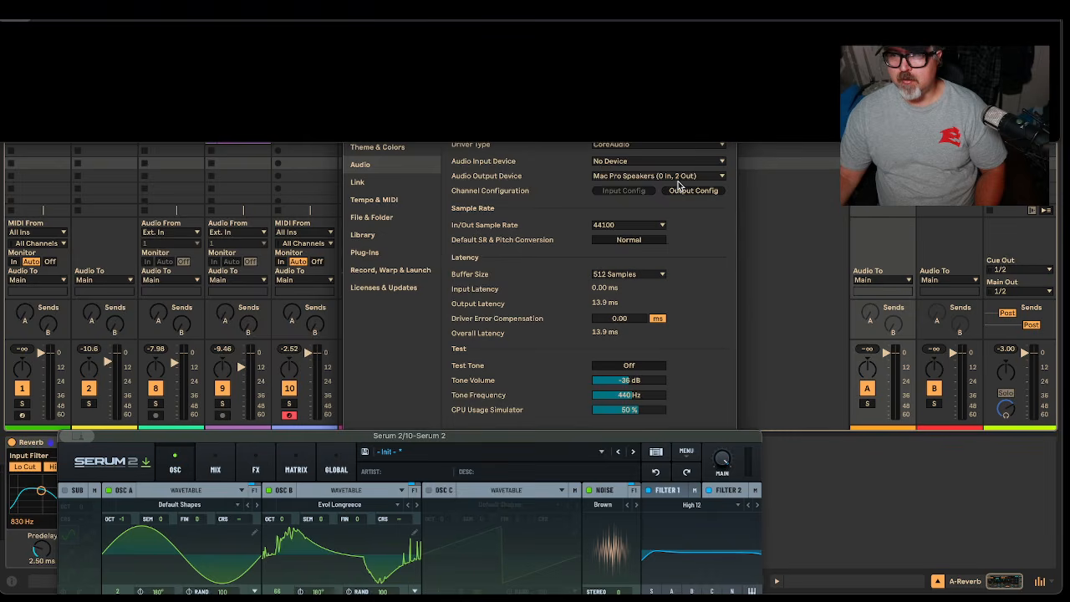
left_click(679, 176)
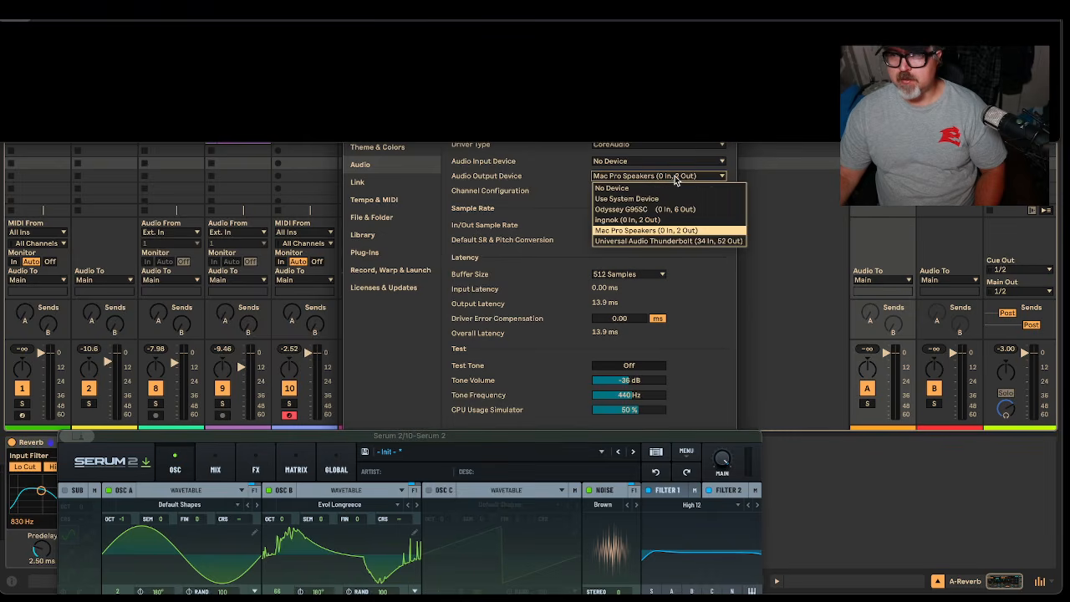
left_click(669, 240)
left_click_drag(457, 436, 431, 131)
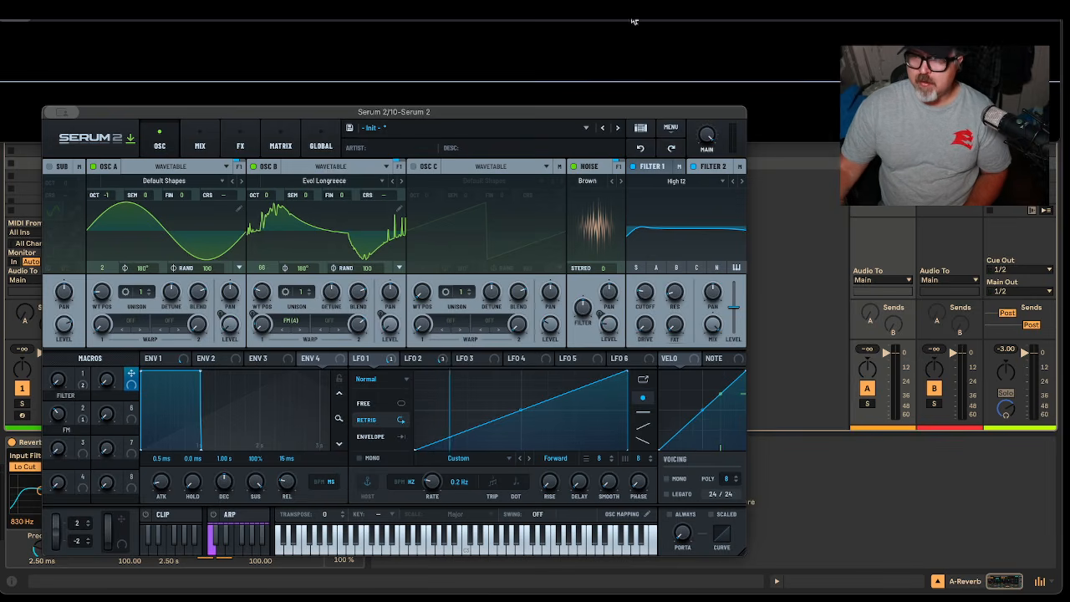
Toggle the Low 24 filter off and on, set FILTER to 45, and show the High 12 filter
left_click_drag(644, 167, 634, 170)
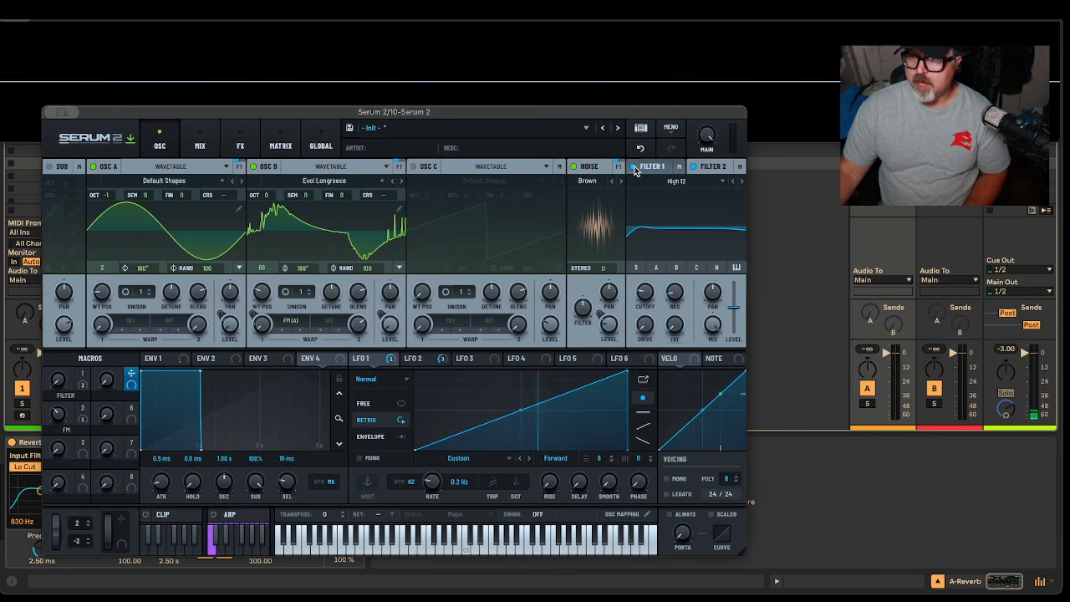
left_click(637, 169)
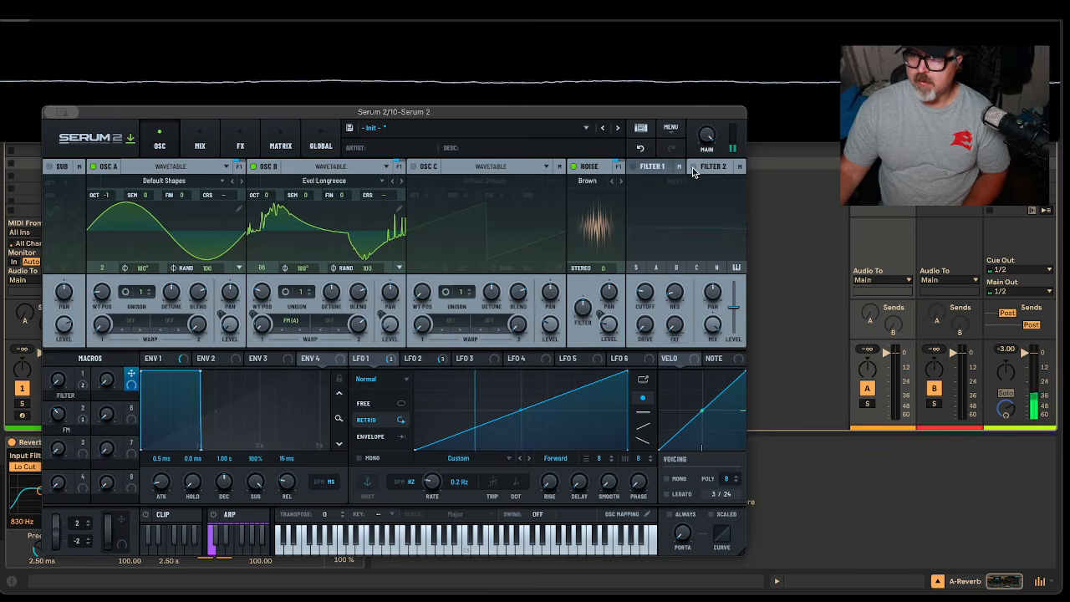
left_click(642, 168)
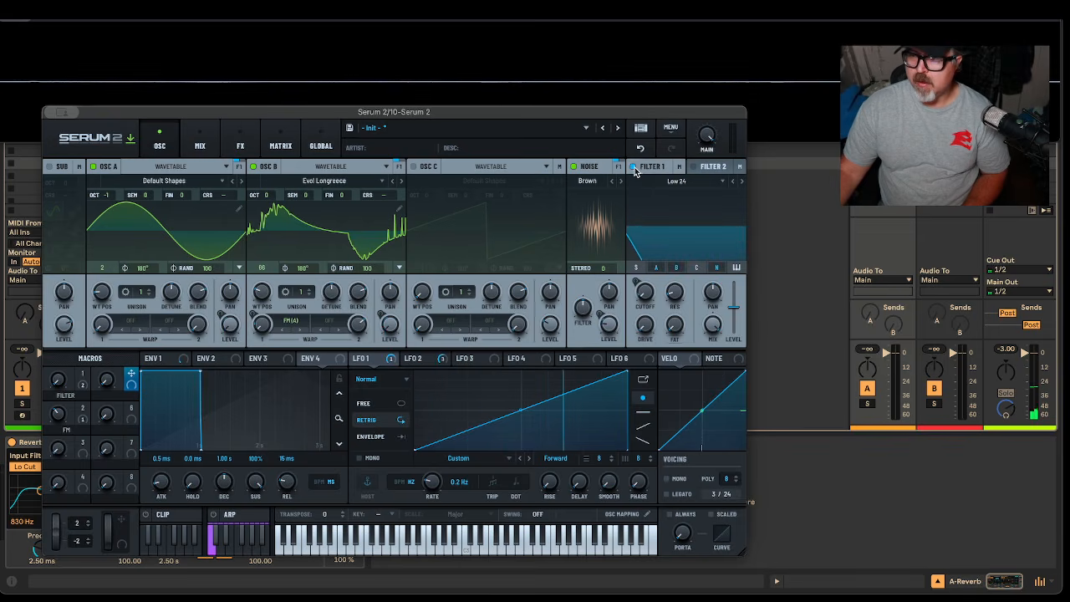
left_click(634, 167)
left_click(635, 167)
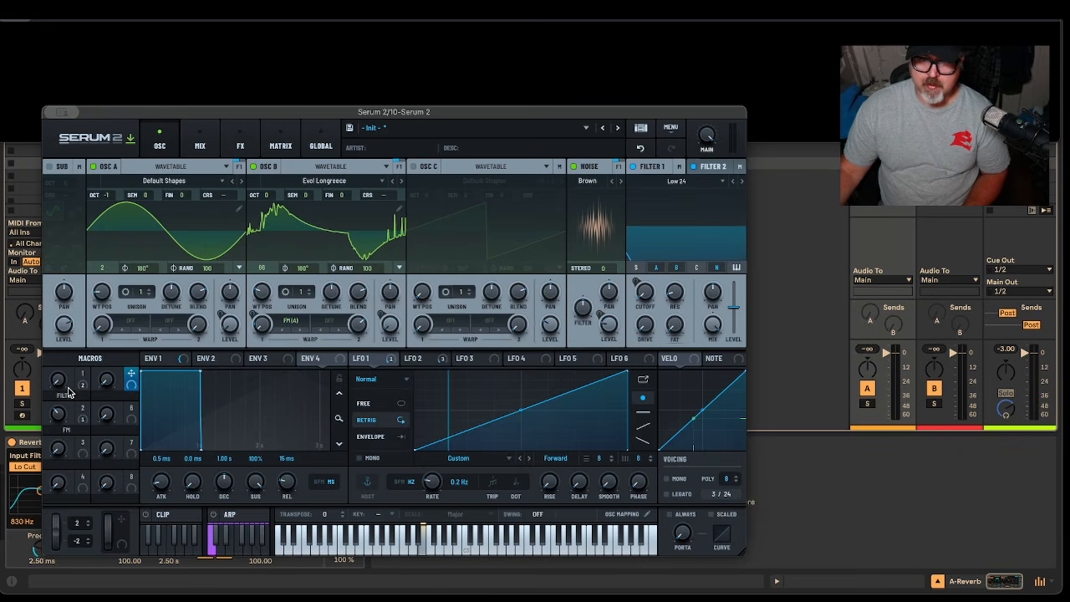
left_click_drag(61, 381, 107, 378)
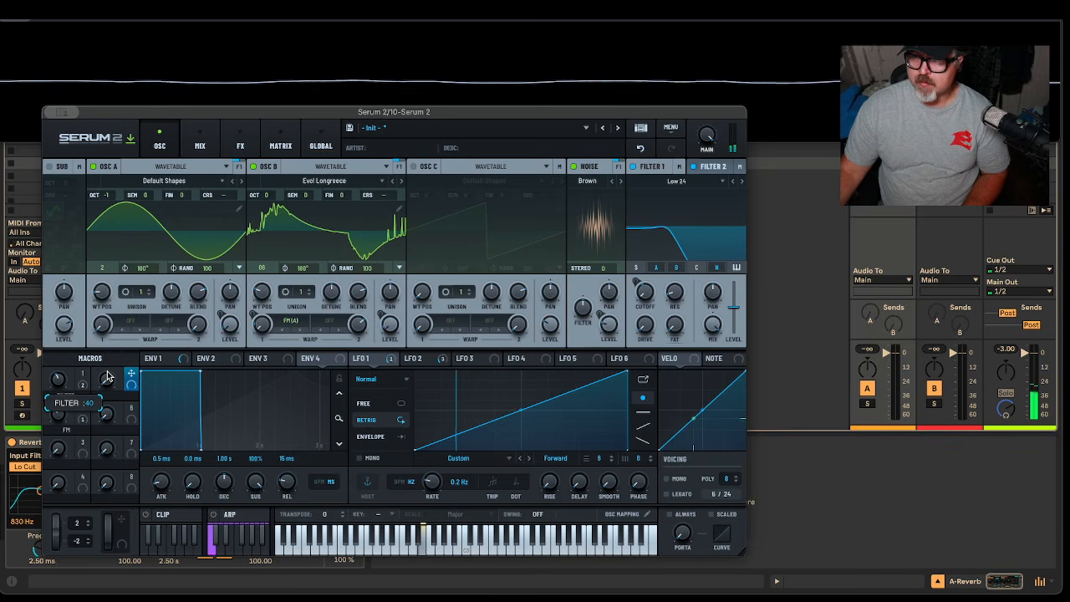
left_click(712, 169)
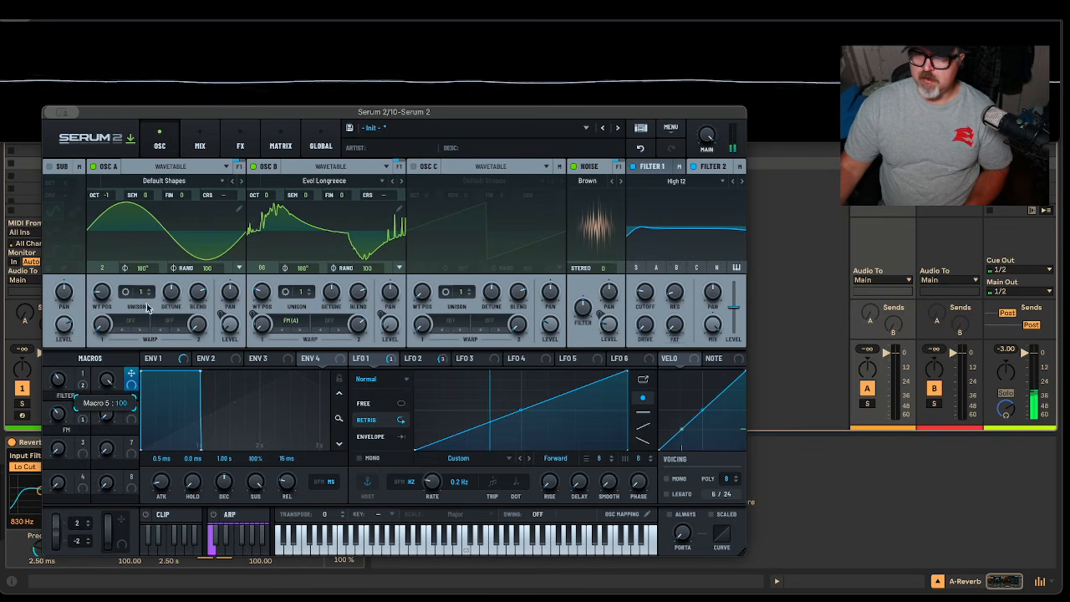
Route modulation to the High 12 cutoff at about 17% depth, then sweep Macro 5 from maximum to 0
left_click_drag(577, 358, 637, 316)
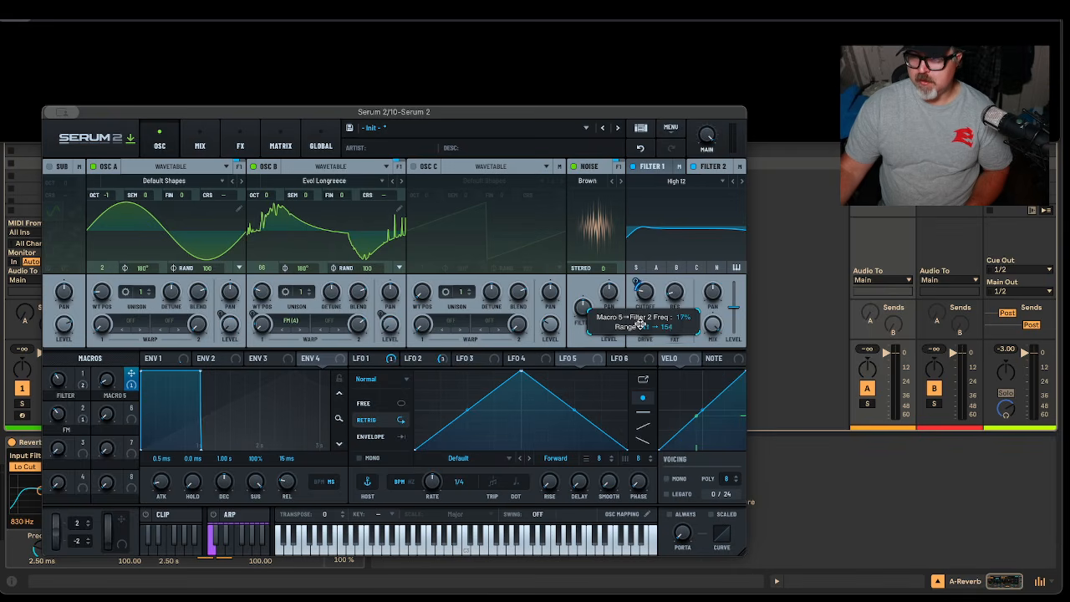
left_click_drag(640, 326, 640, 328)
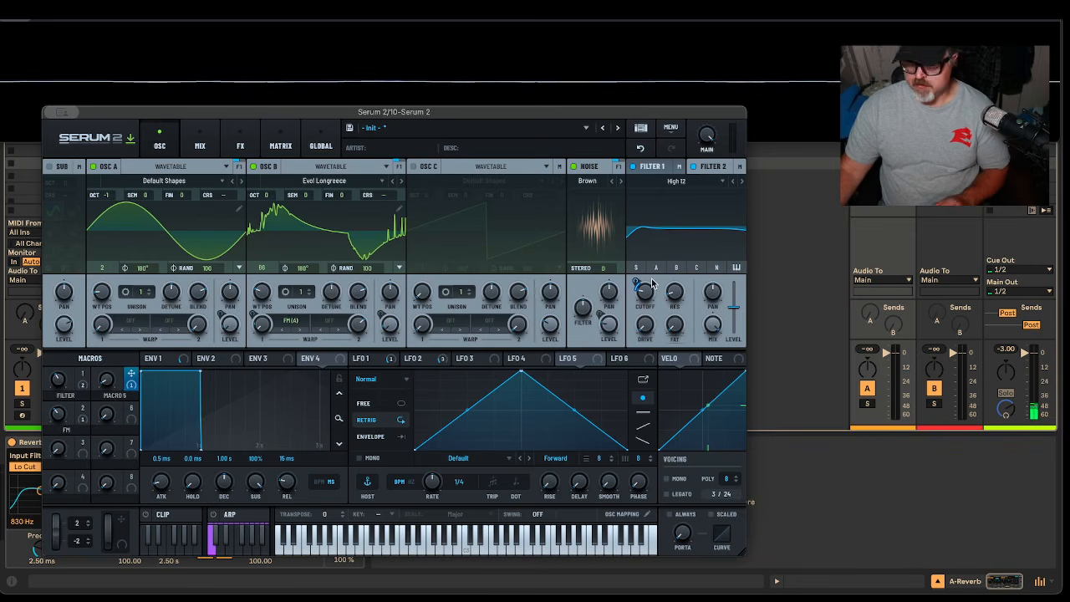
left_click_drag(636, 282, 637, 277)
left_click_drag(111, 384, 125, 271)
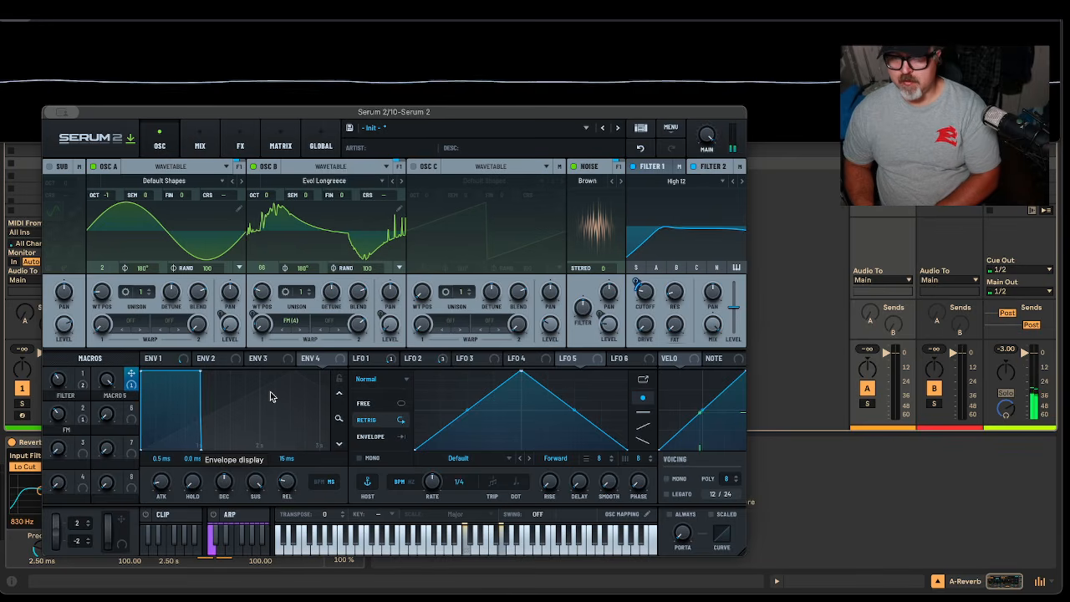
left_click_drag(106, 384, 134, 560)
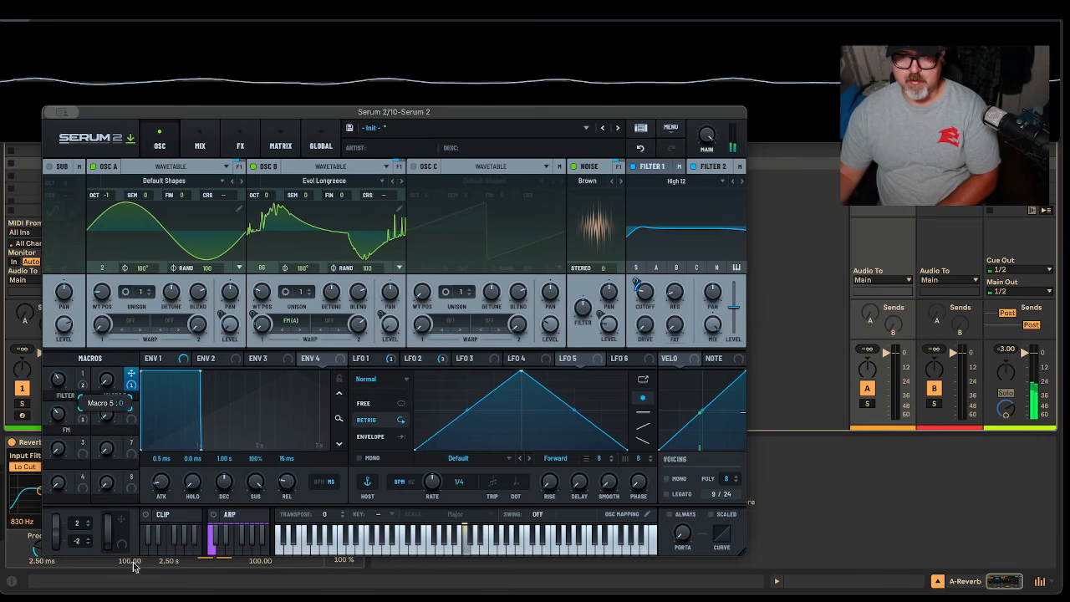
Rename Macro 5 'FILTER 2 30-160' and show the Filter 2 settings
double_click(117, 394)
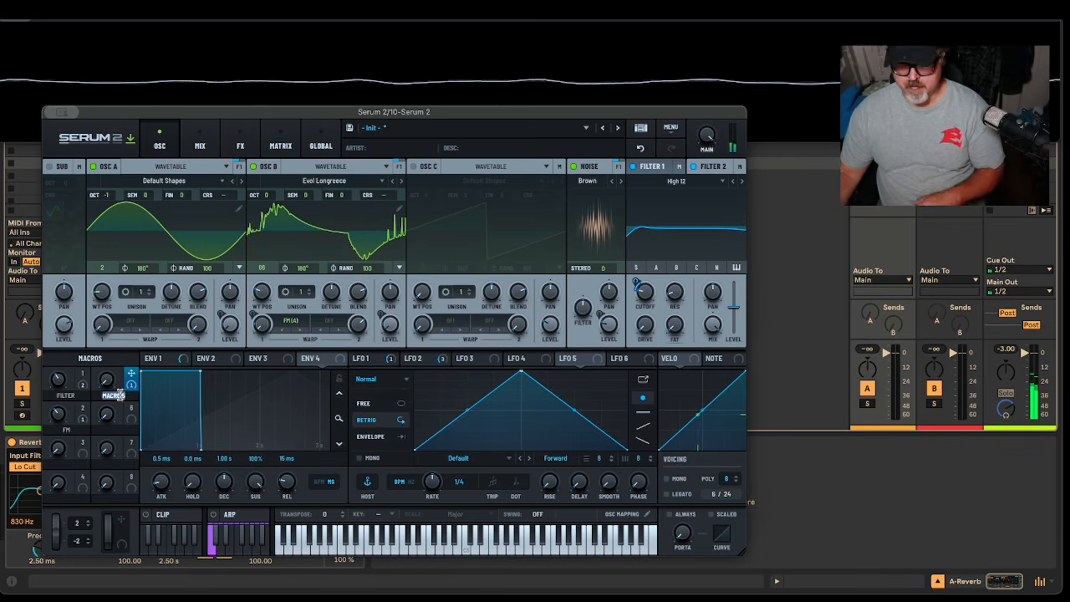
type("Low")
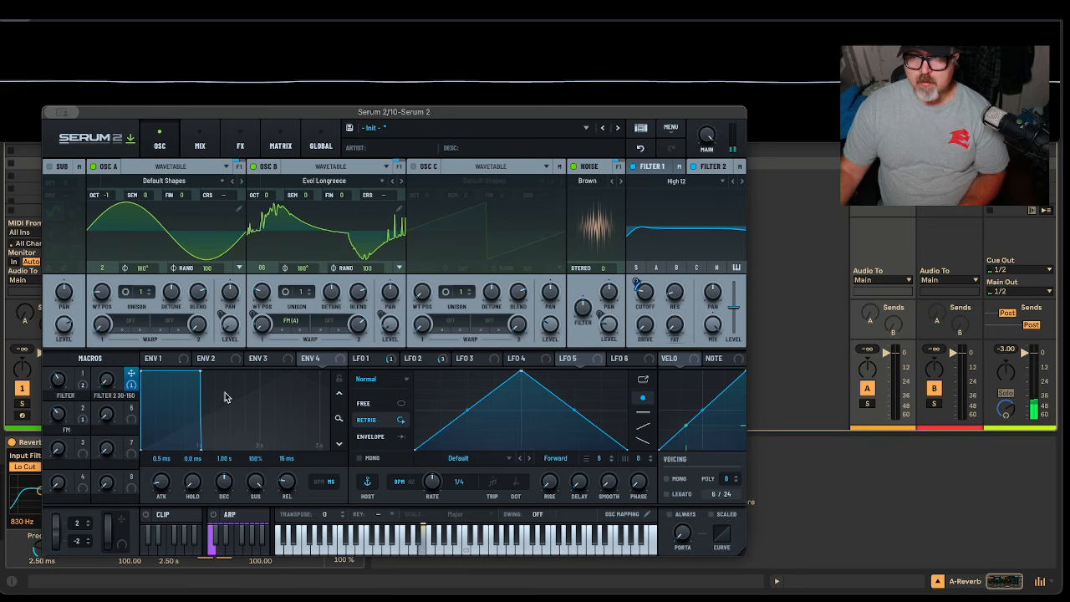
left_click(713, 166)
Settle the FILTER macro at about 47 and the FM macro at 80
mouse_move(64, 379)
left_mouse_down()
mouse_move(79, 357)
mouse_move(78, 374)
left_mouse_up()
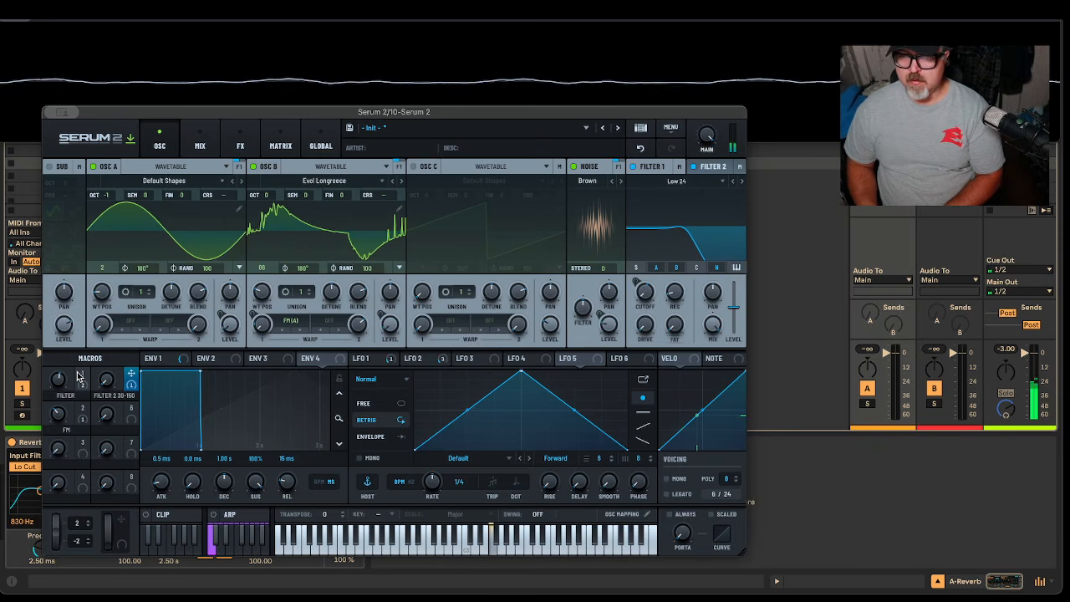
left_click_drag(58, 380, 60, 405)
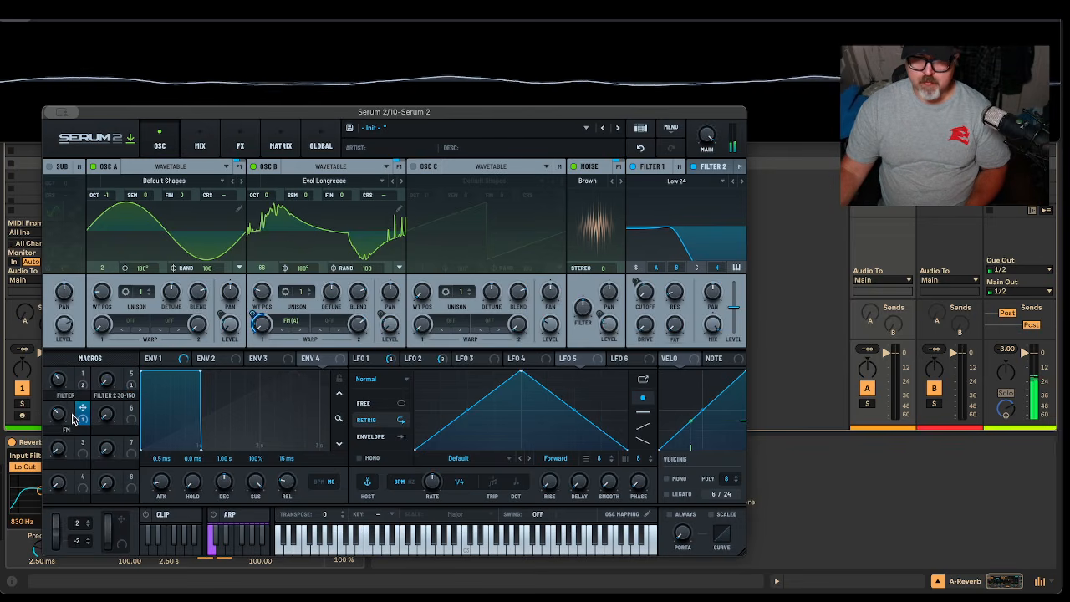
left_click_drag(70, 415, 80, 408)
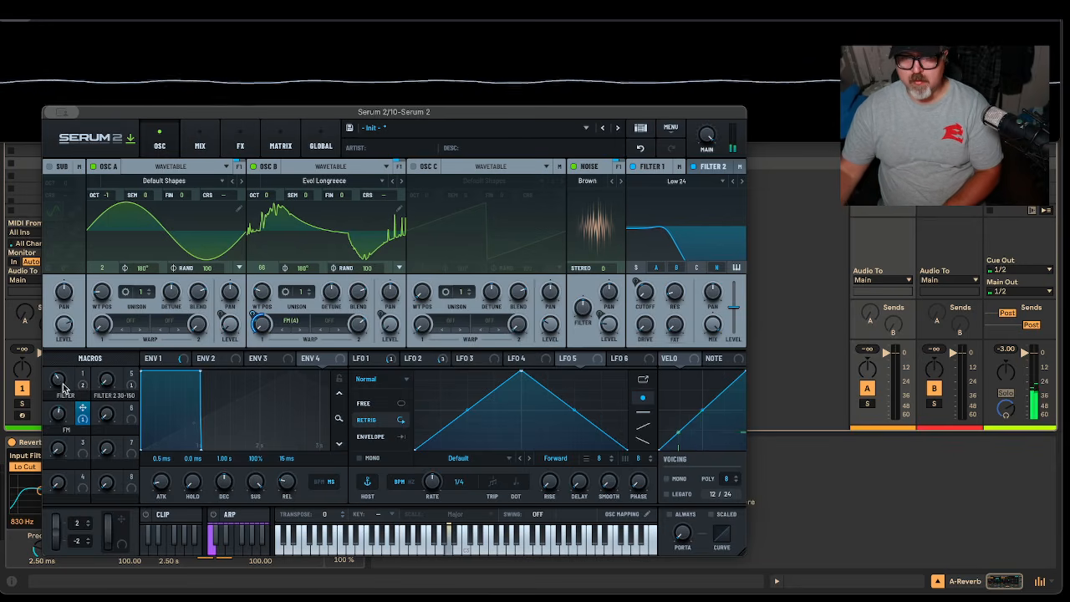
left_click_drag(58, 417, 98, 362)
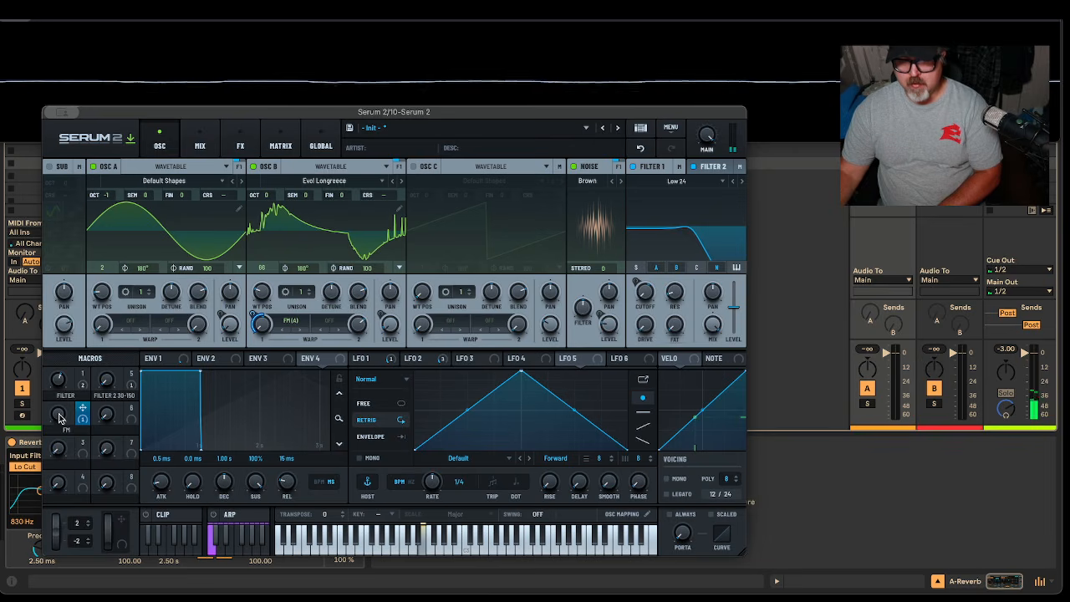
left_click_drag(58, 417, 61, 439)
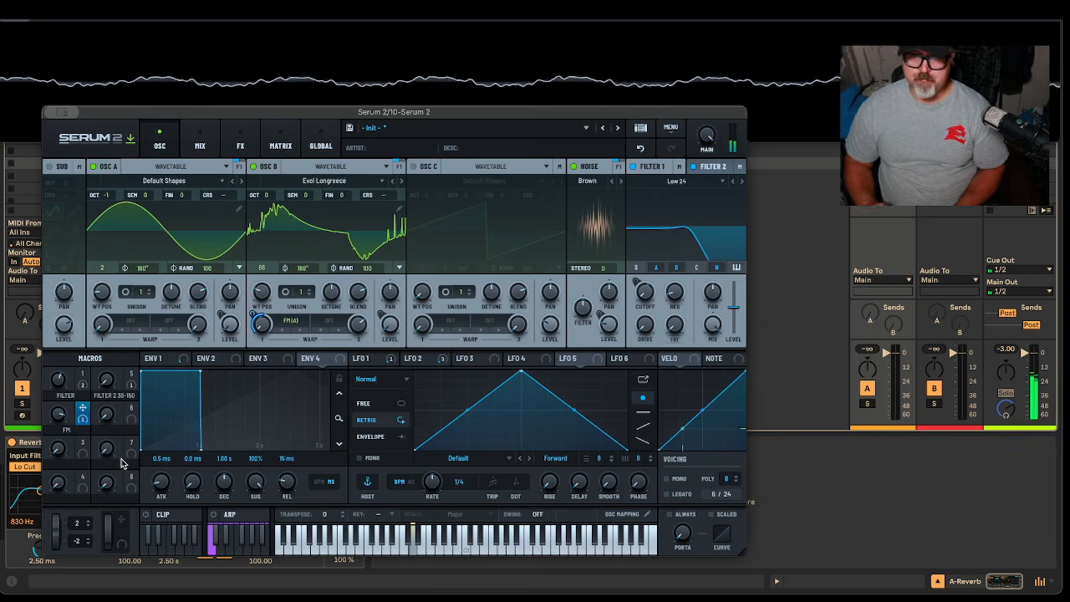
left_click(56, 382)
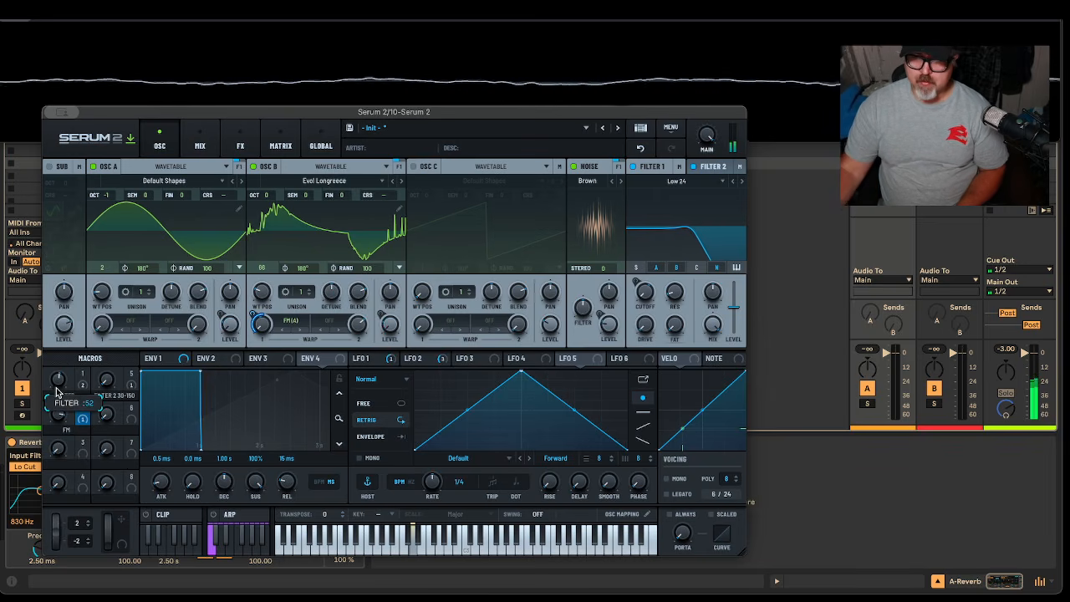
left_click_drag(55, 401, 57, 397)
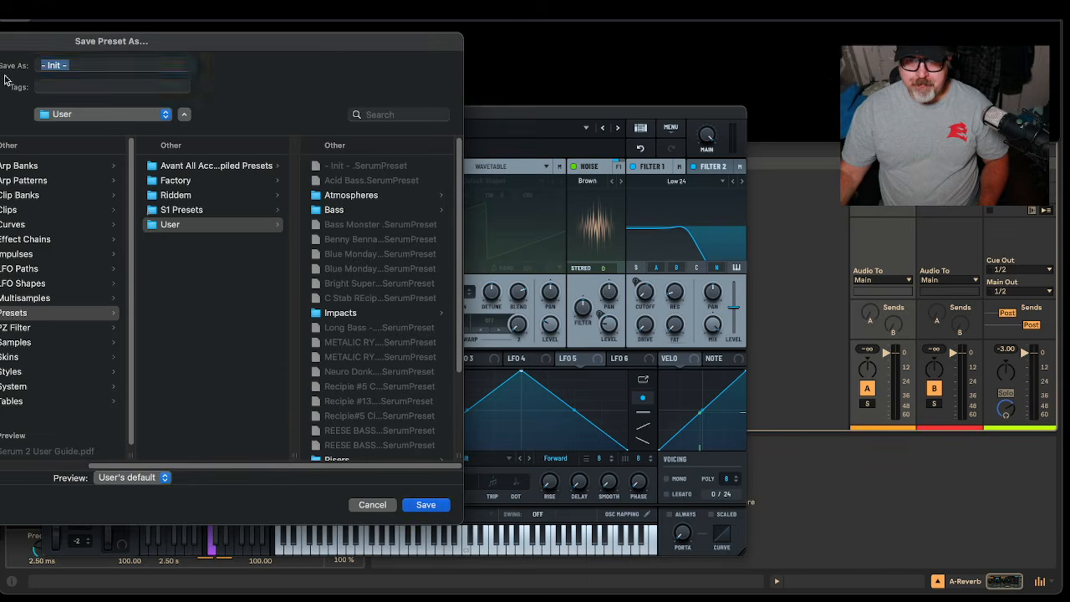
Save the preset as 'Deep Subspace Atmos R16' in Atmospheres, then open Live's Tempo & MIDI settings
left_click_drag(2, 48, 425, 34)
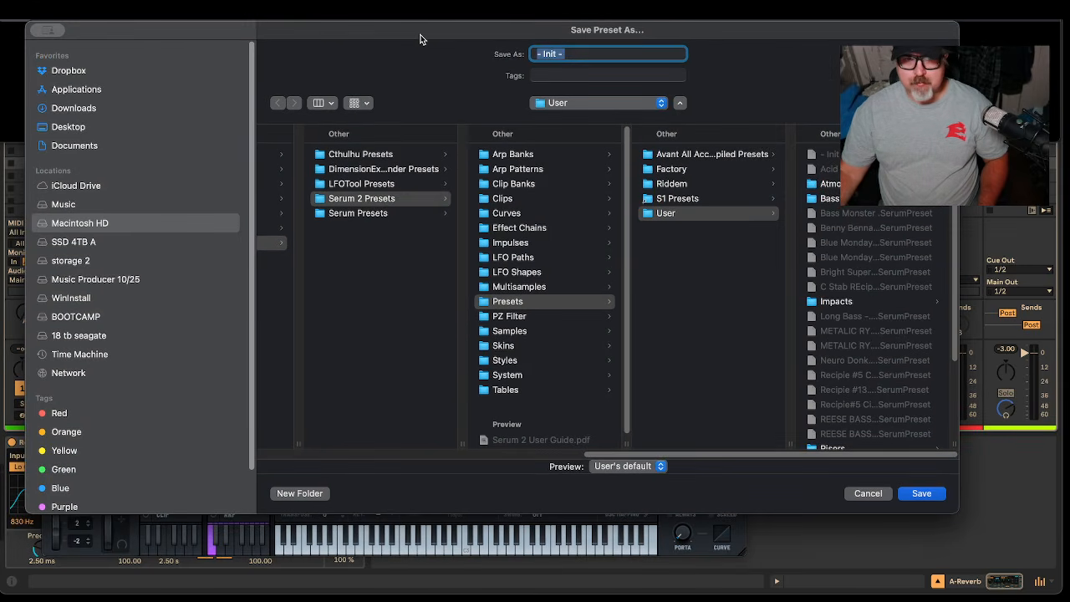
type("De")
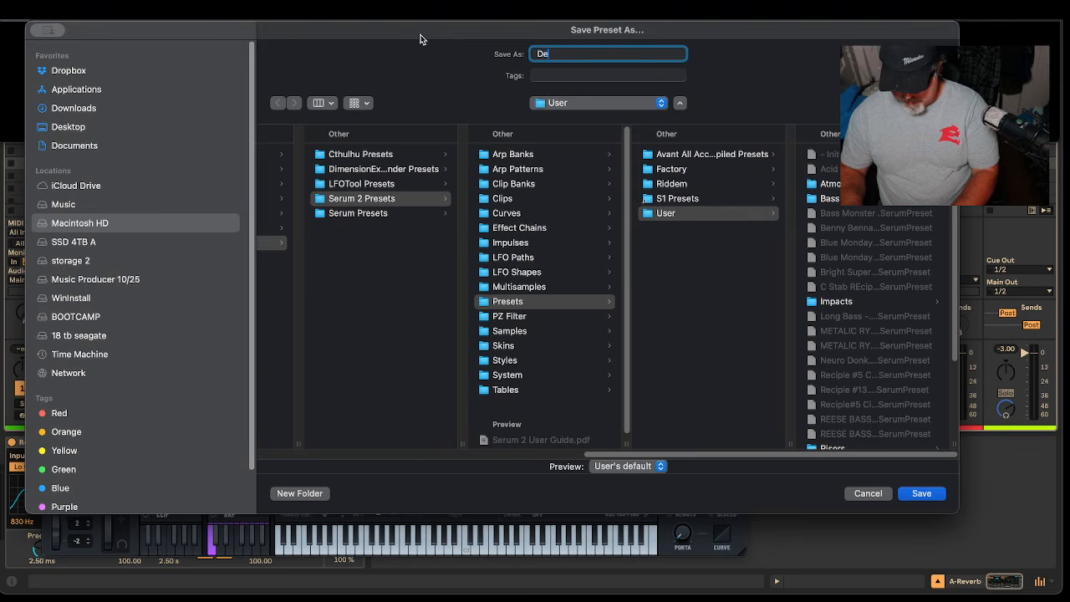
type("ep Subspace Atmos R16")
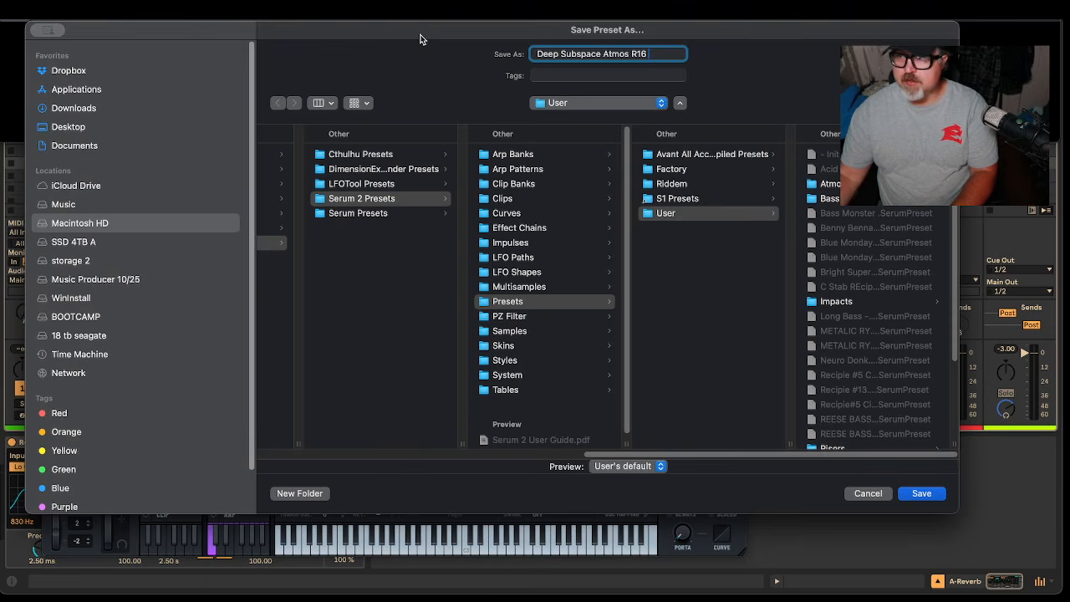
scroll(889, 296, "down", 5)
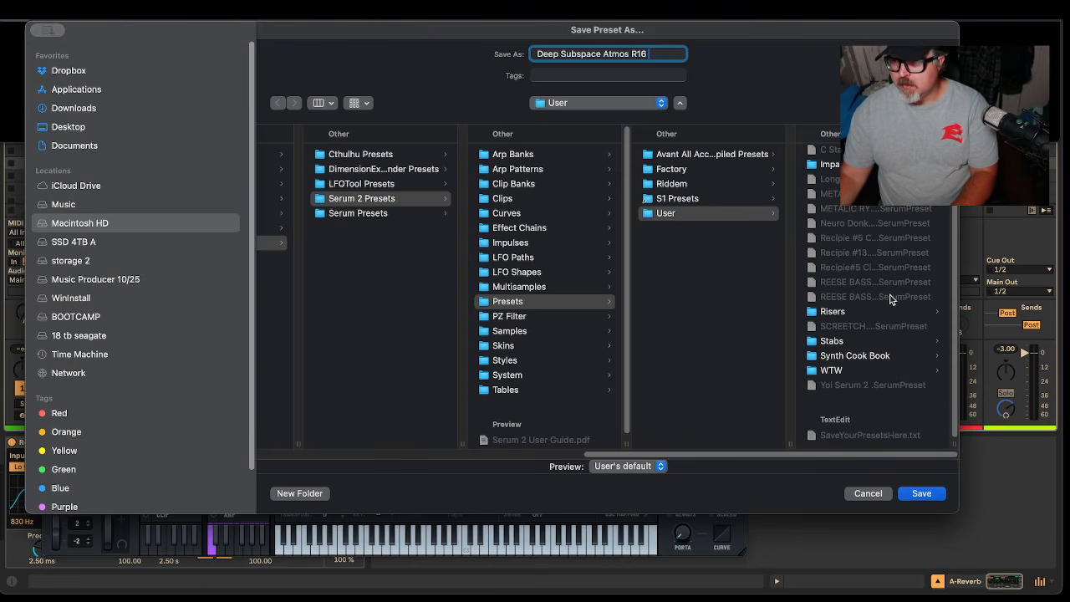
scroll(904, 290, "up", 5)
left_click(861, 184)
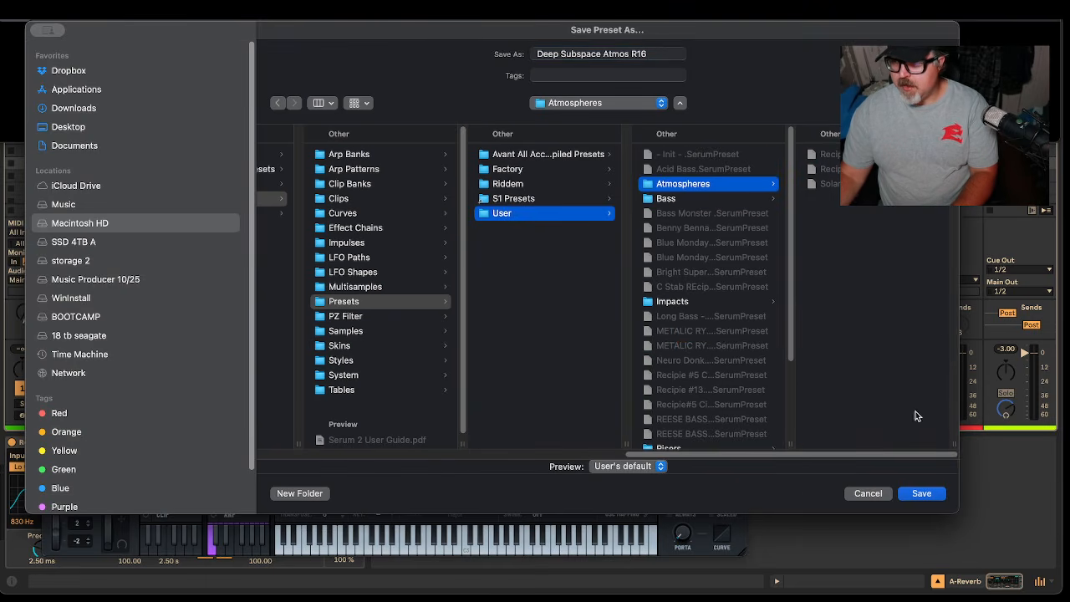
left_click(919, 494)
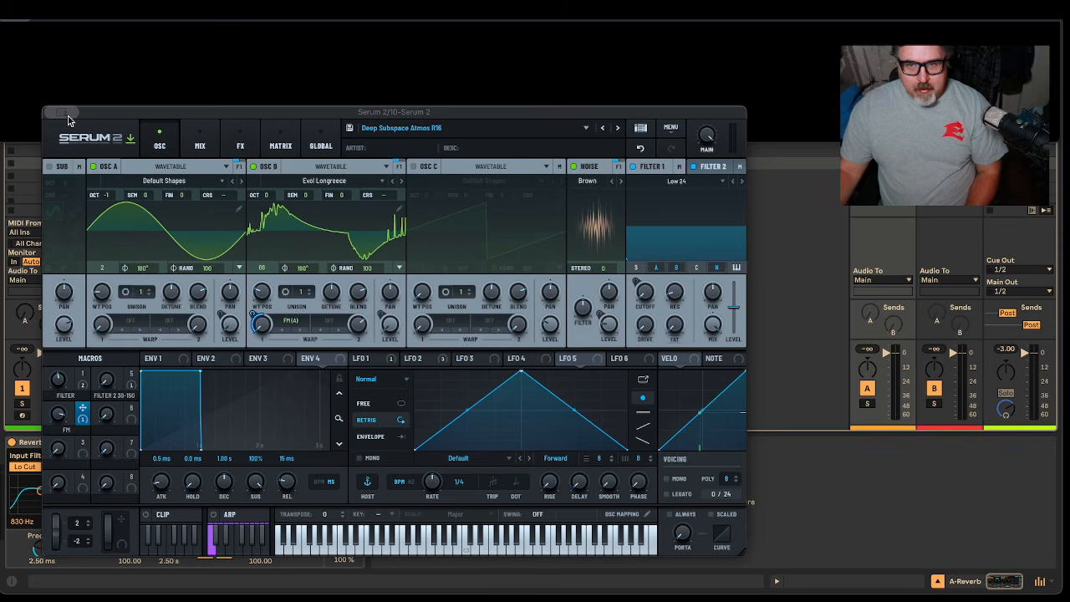
key("super+comma")
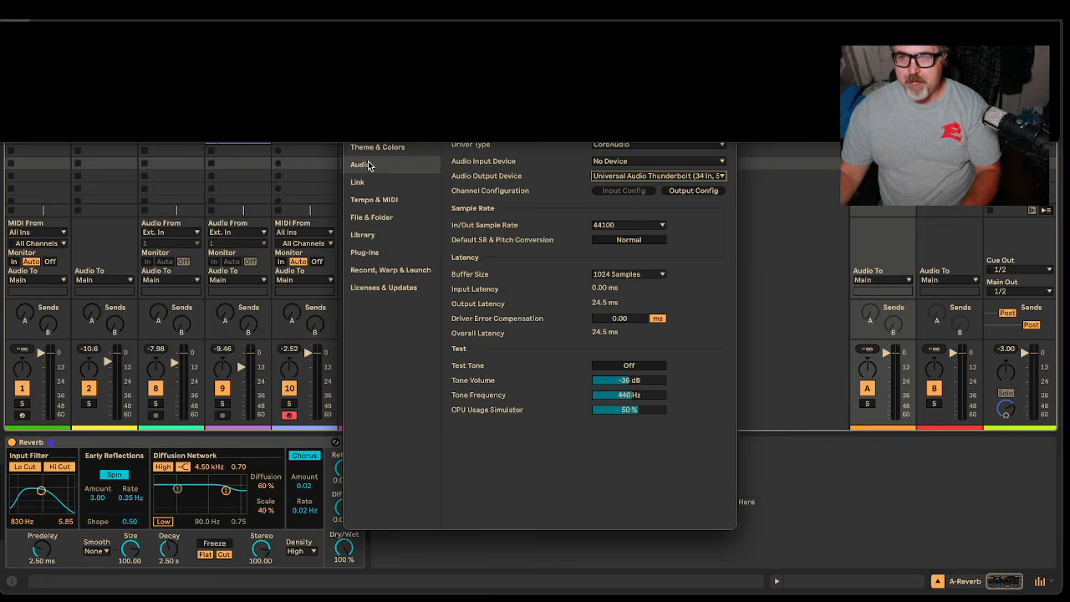
left_click(423, 199)
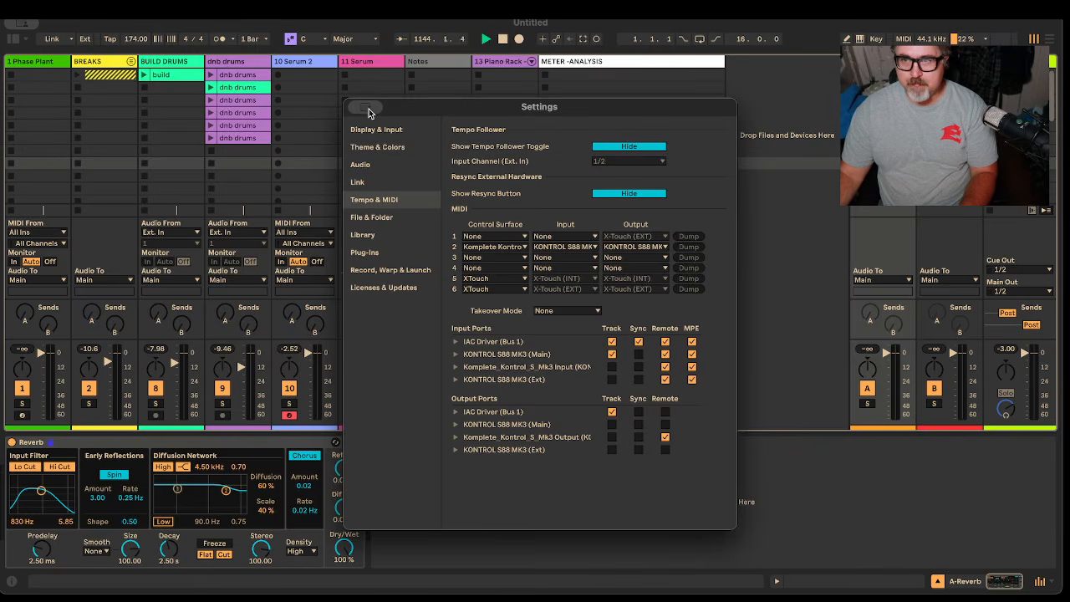
Close Settings, open a clip on 10 Serum 2, and draw an F1 note lasting to bar 2
key("Escape")
left_click(307, 75)
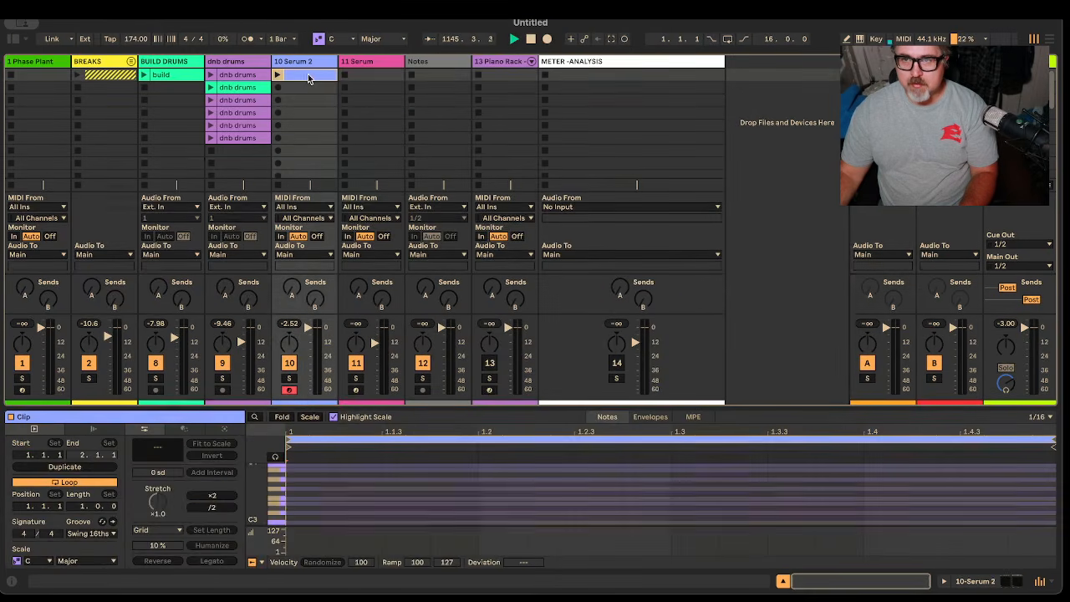
left_click_drag(345, 404, 338, 156)
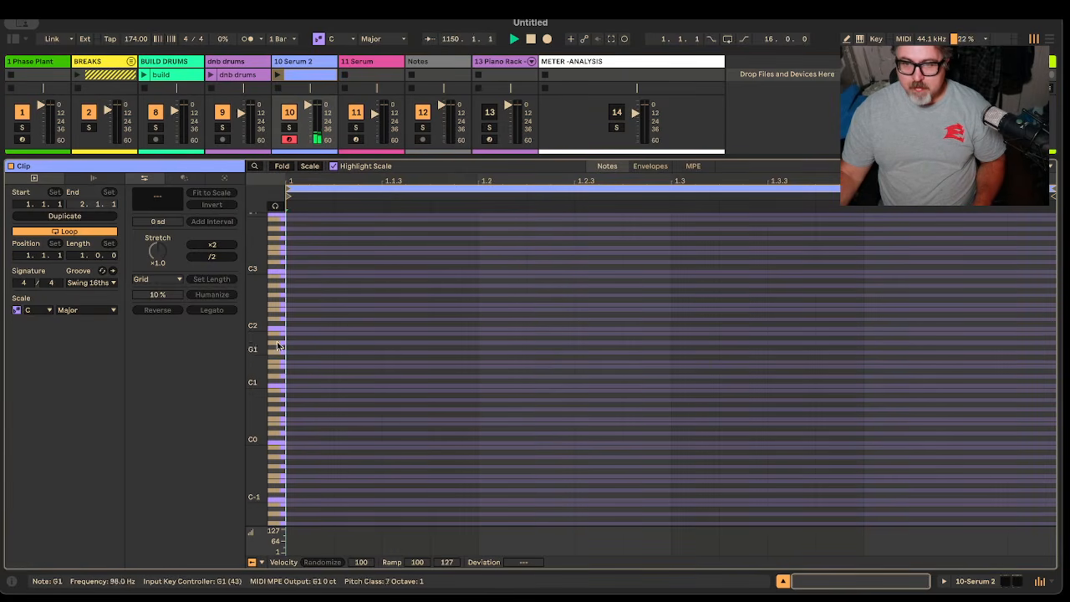
left_click(275, 205)
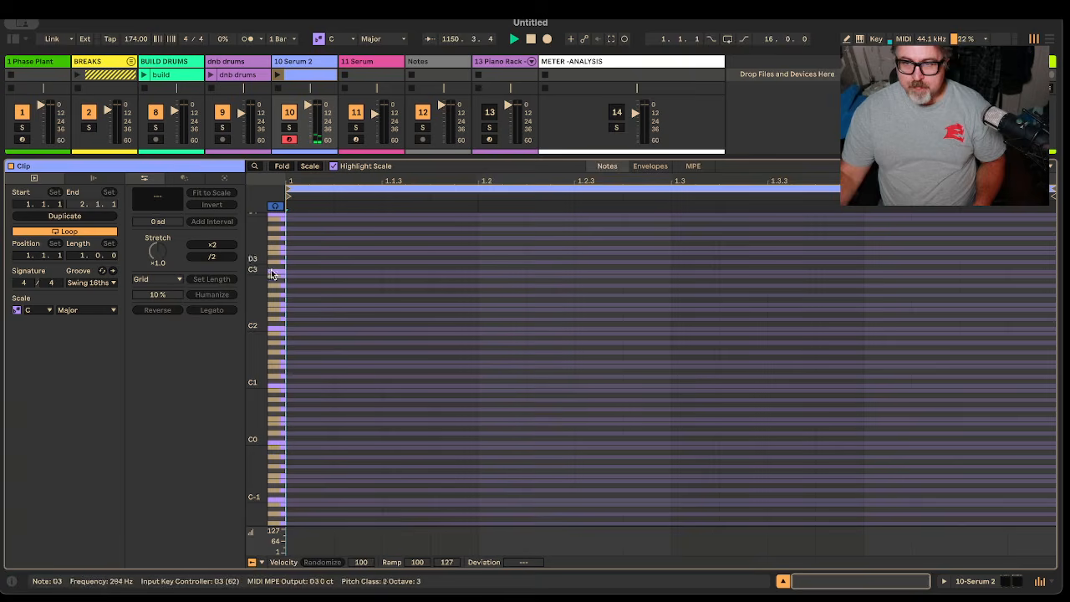
left_click(272, 359)
left_click(292, 365)
mouse_move(297, 364)
left_mouse_down()
mouse_move(924, 363)
mouse_move(735, 373)
left_mouse_up()
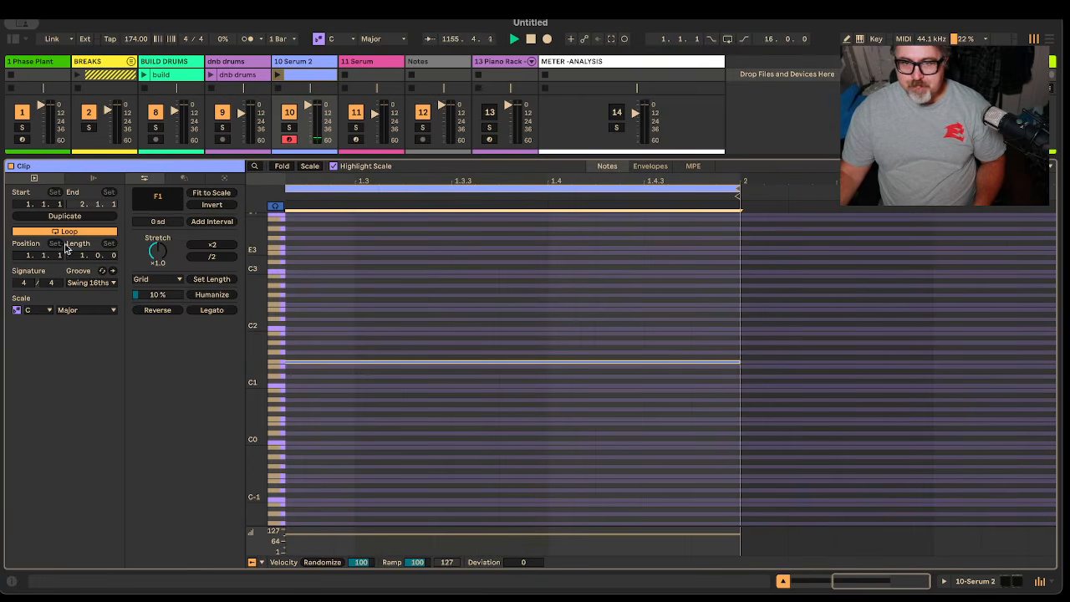
Lengthen the clip loop to 16 bars and stretch the F1 note across all of it
left_click_drag(81, 256, 81, 201)
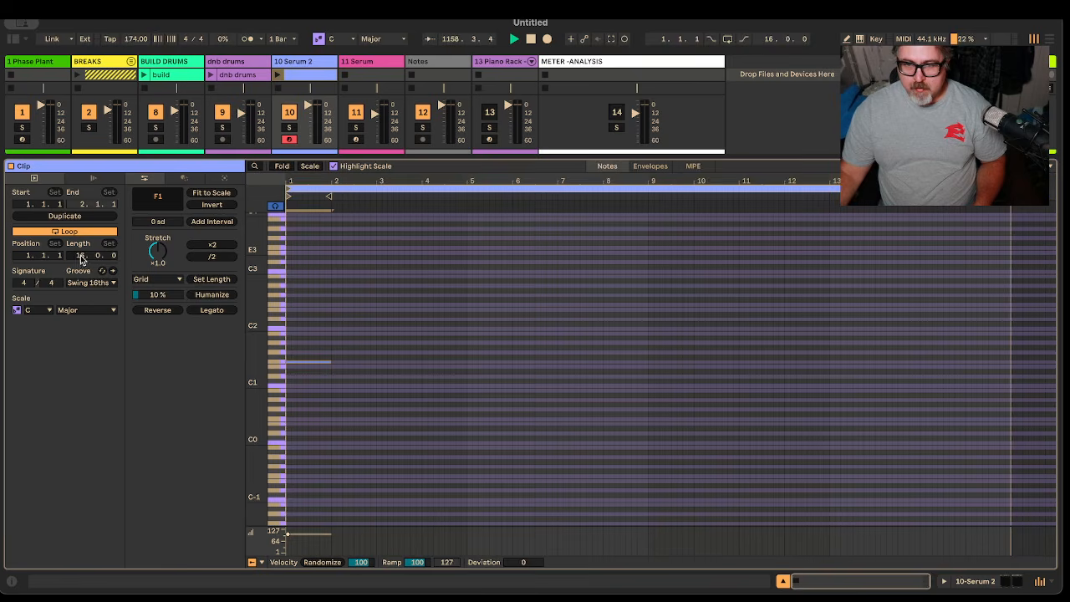
left_click_drag(330, 359, 1008, 380)
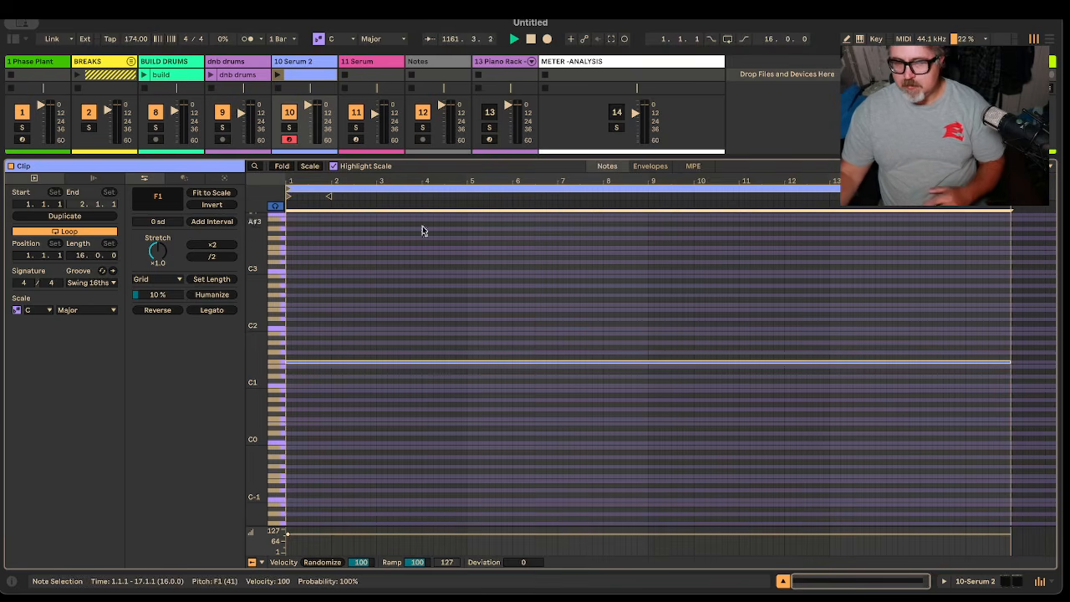
left_click(281, 166)
Launch the Serum 2 clip with the track soloed, then show the track's devices
key("space")
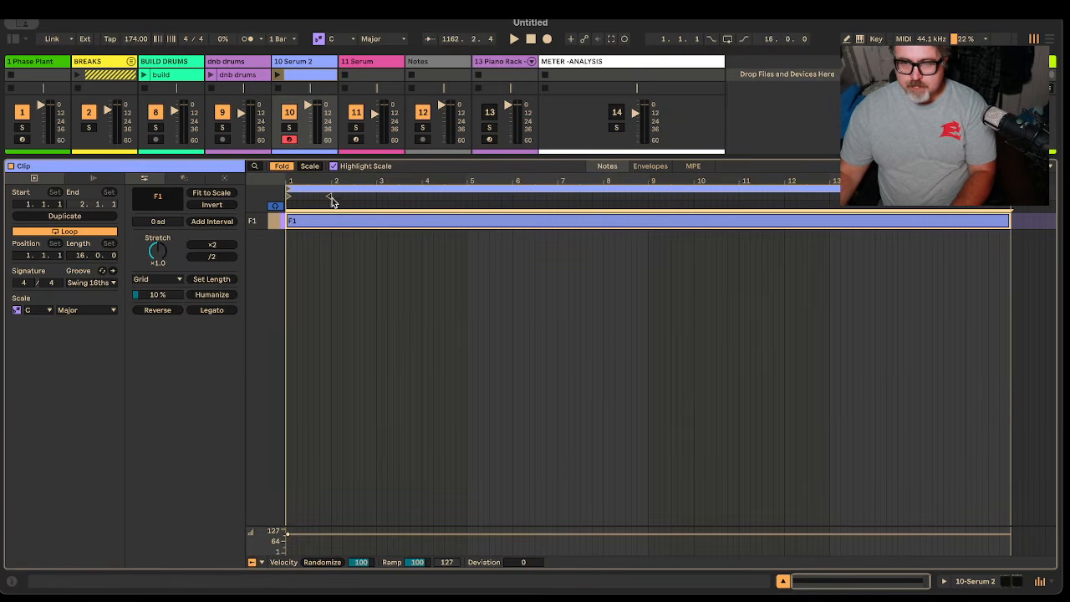
left_click(277, 75)
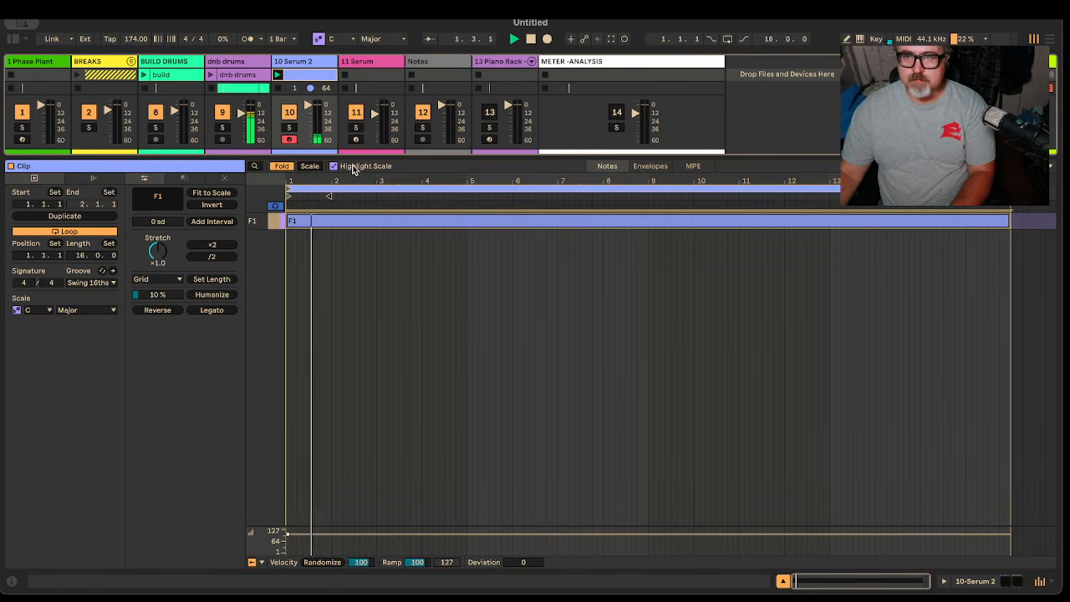
left_click(290, 128)
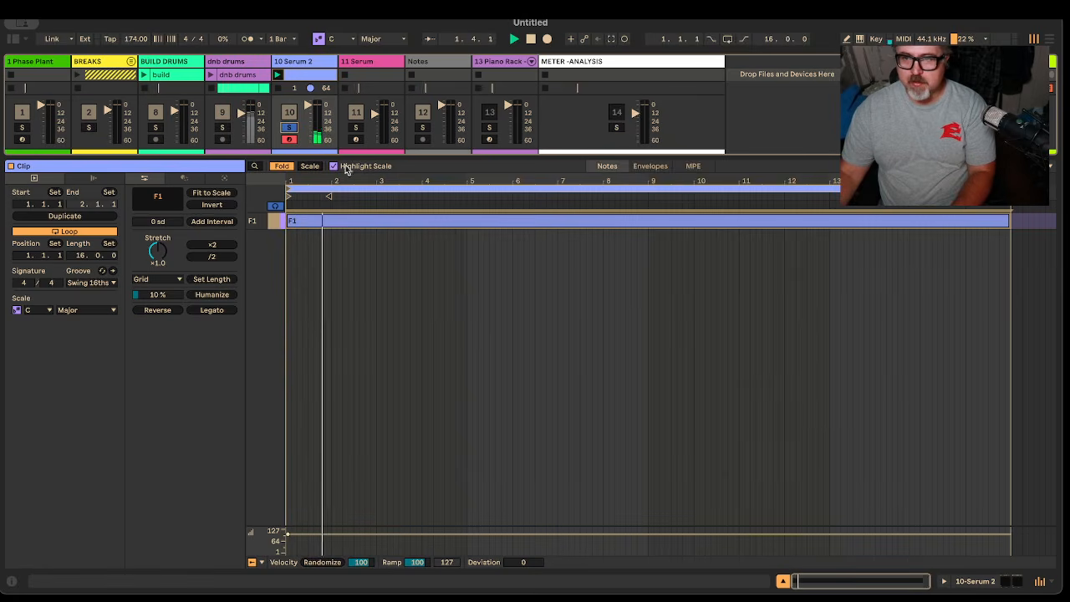
left_click_drag(346, 156, 345, 535)
double_click(315, 63)
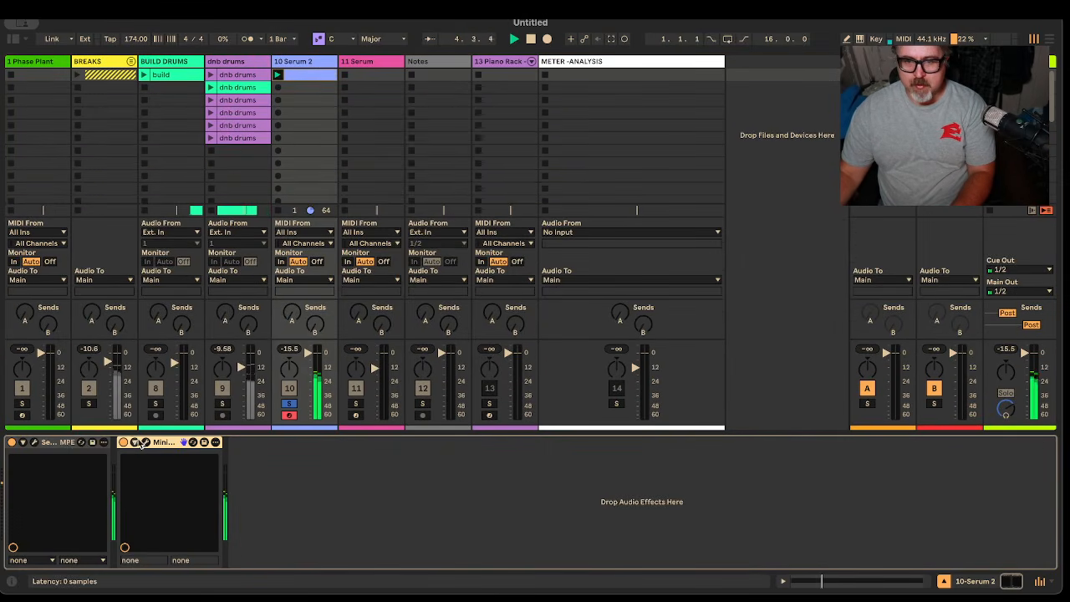
Open the Serum 2 window and slow LFO 2's rate to 0.06 Hz
left_click(145, 442)
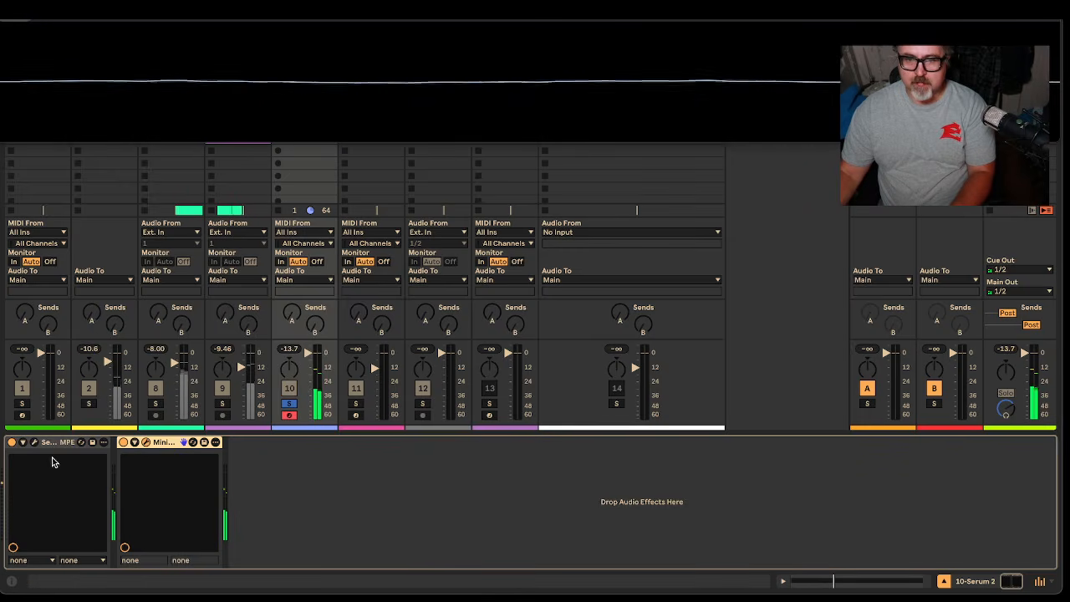
left_click(33, 442)
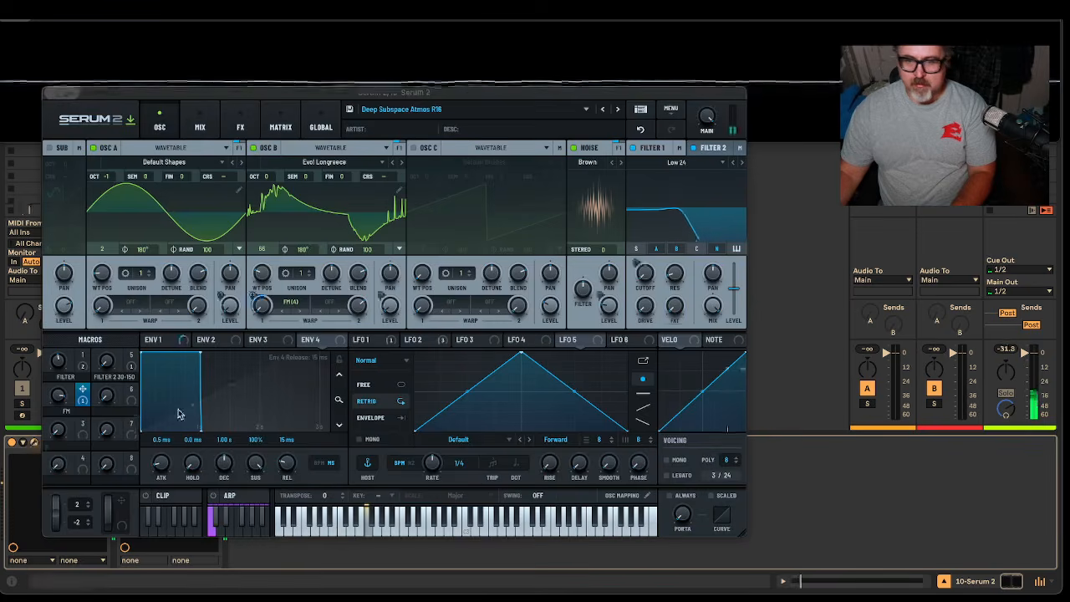
left_click(394, 341)
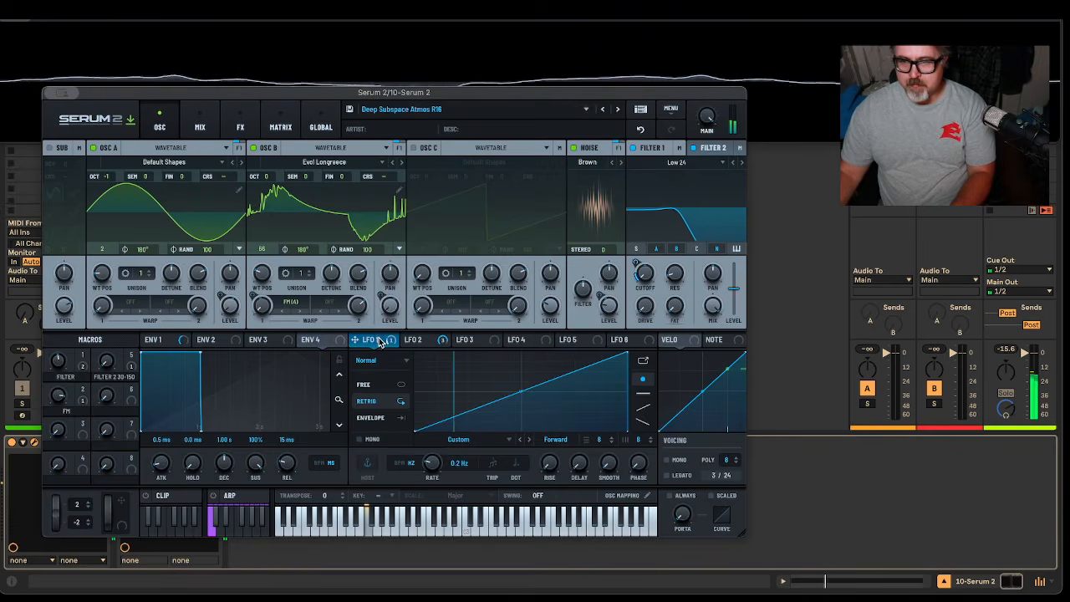
left_click(420, 343)
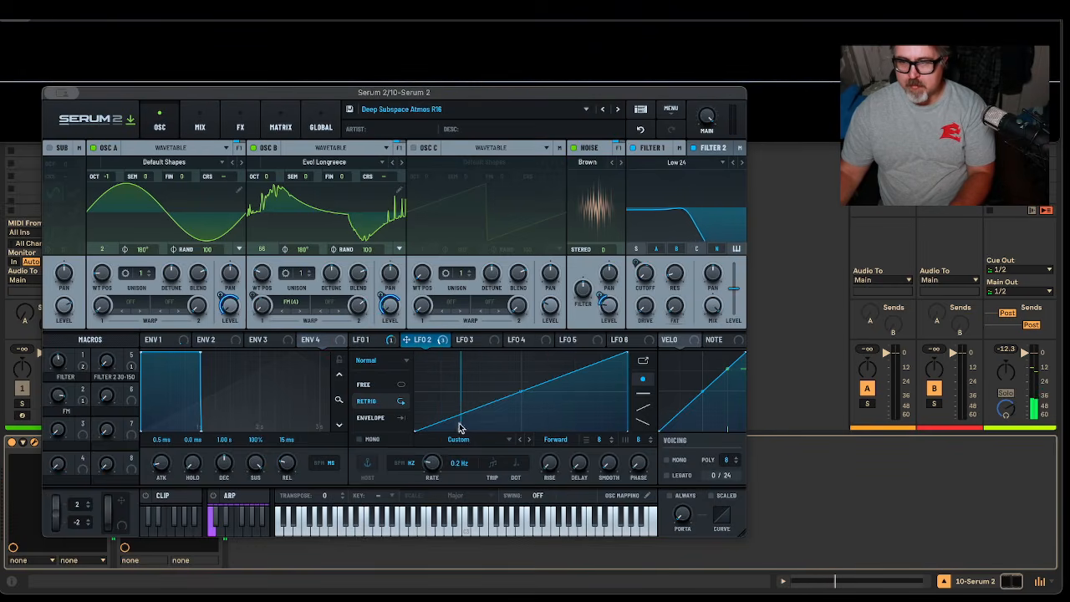
left_click_drag(431, 466, 432, 469)
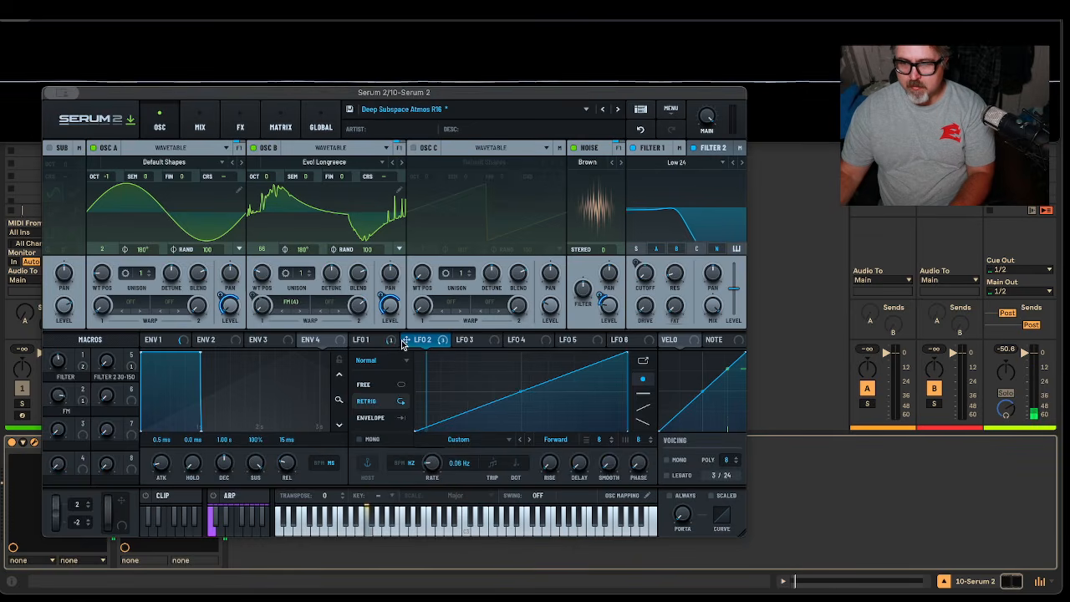
mouse_move(402, 344)
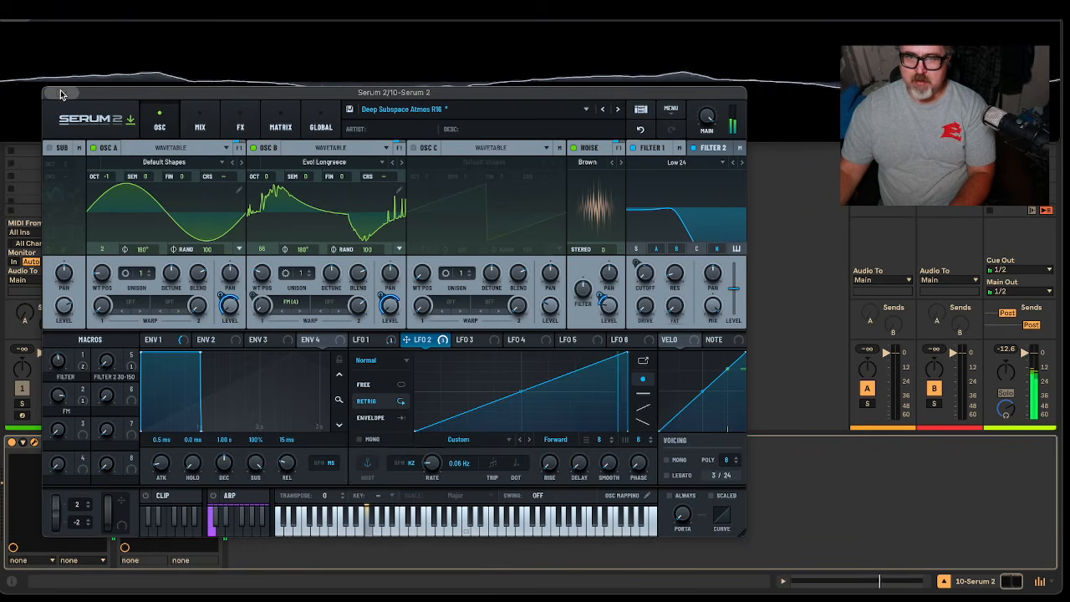
Slow LFO 1's rate to 0.02 Hz
left_click(363, 342)
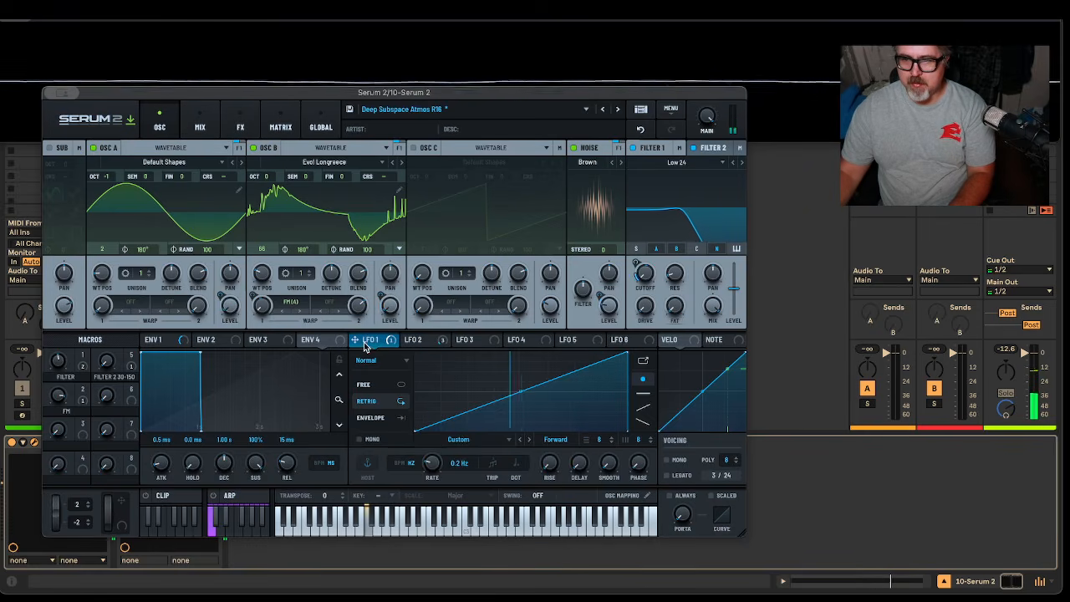
mouse_move(406, 351)
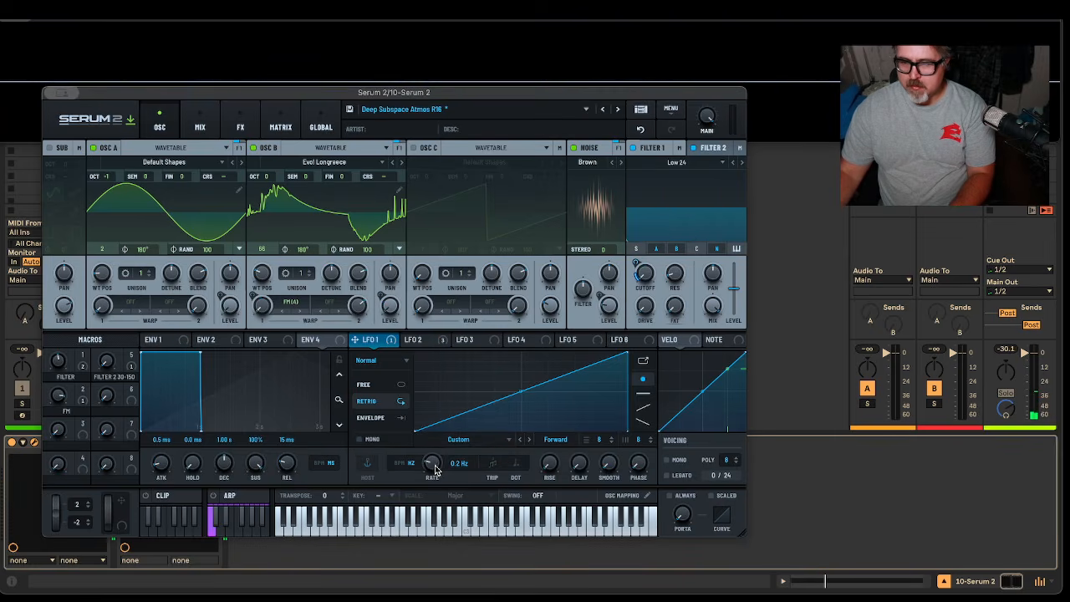
left_click_drag(434, 467, 433, 469)
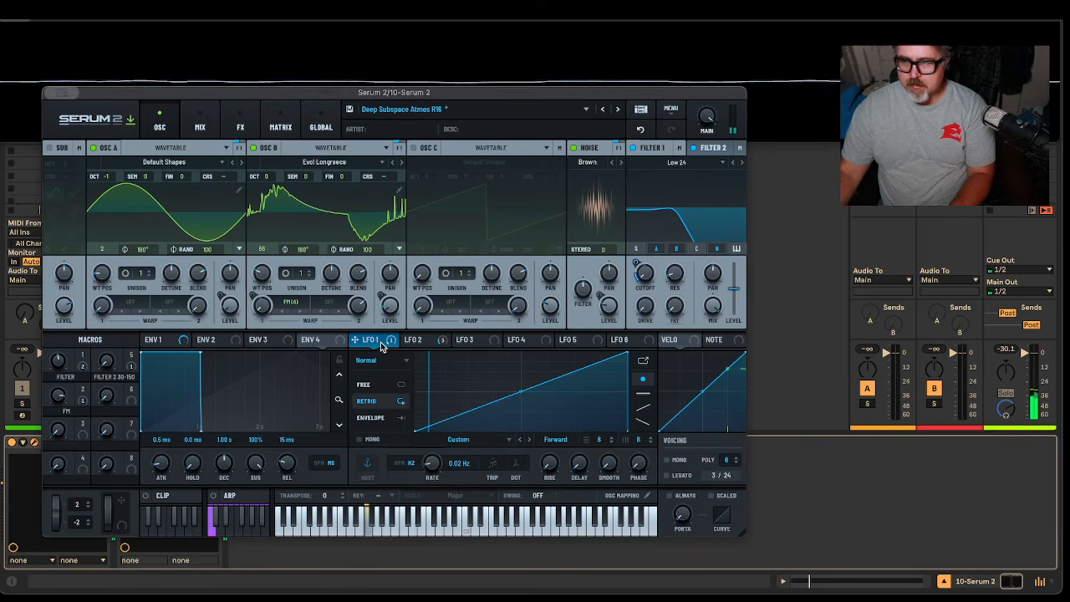
Check both filters and the first envelope, then move the plugin window down to reveal the mixer
left_click(651, 149)
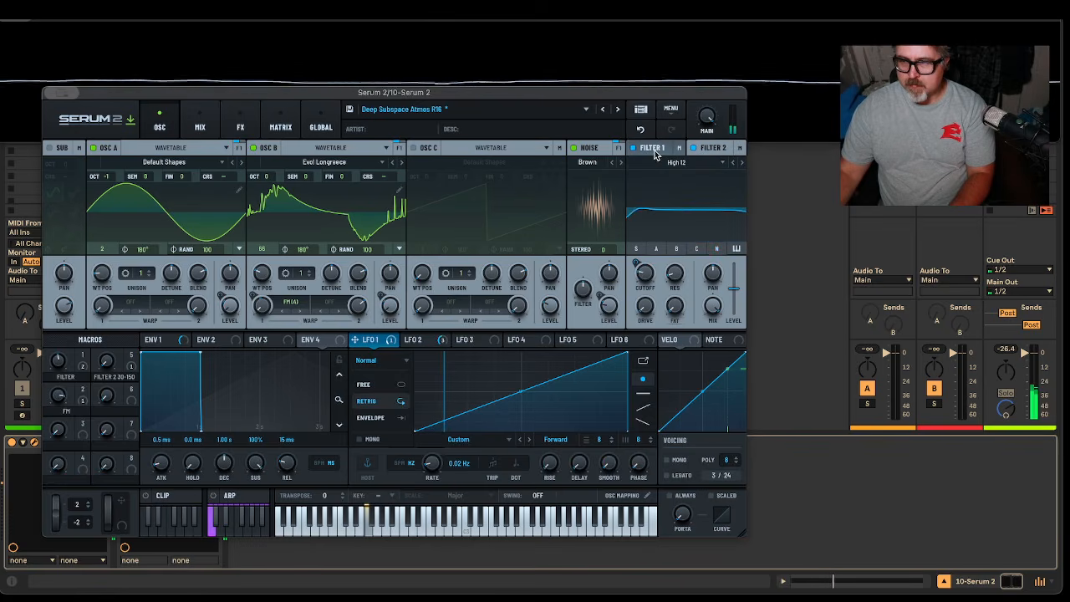
left_click(713, 148)
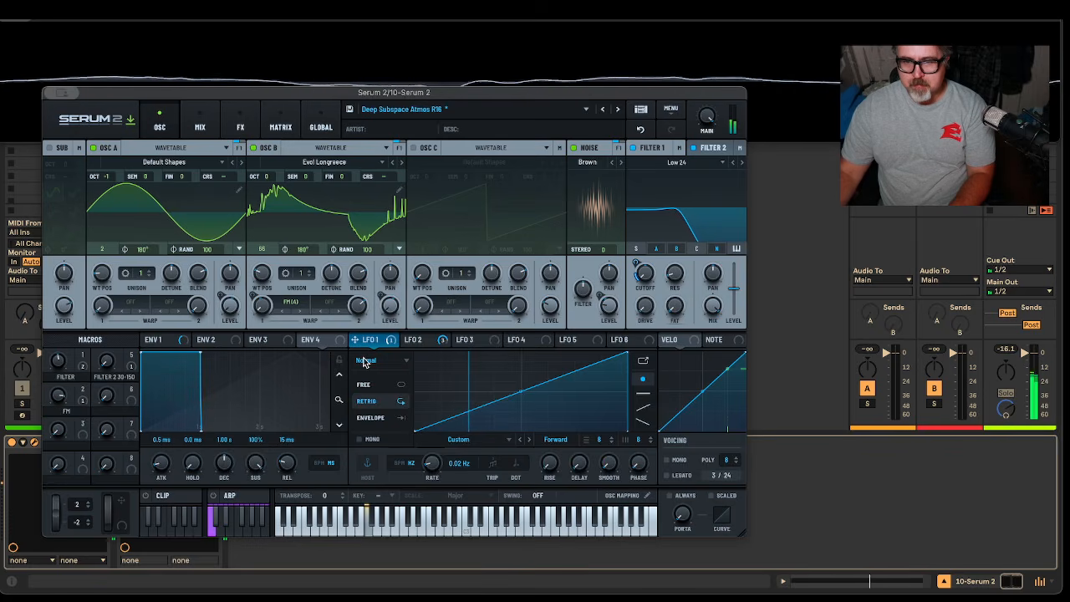
left_click(165, 341)
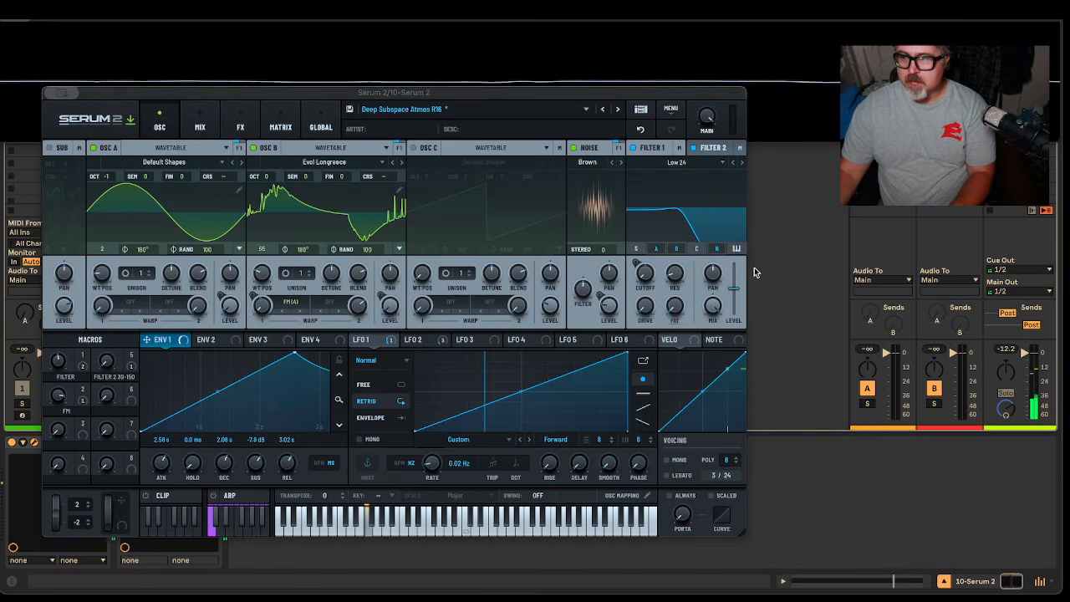
left_click_drag(437, 93, 595, 271)
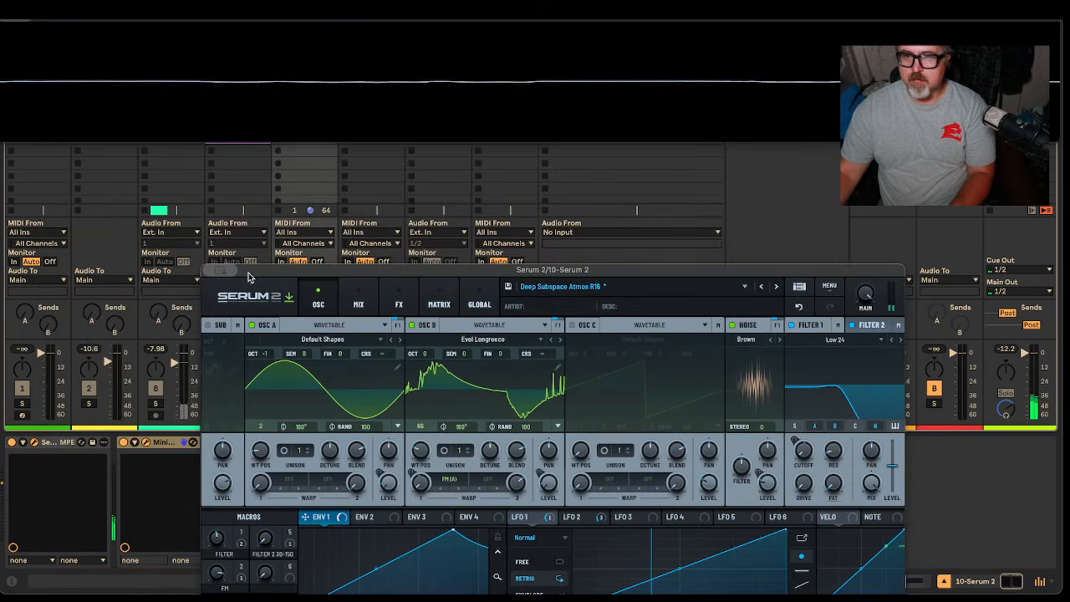
Close the Serum 2 and oscilloscope windows and open the Serum 2 track's clip
left_click(14, 23)
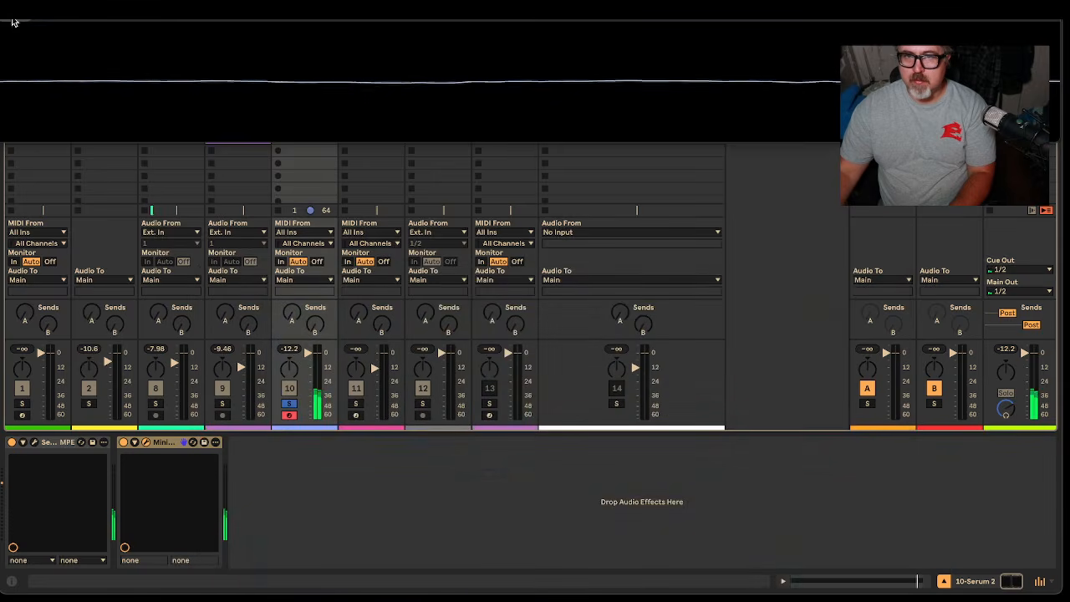
left_click(13, 27)
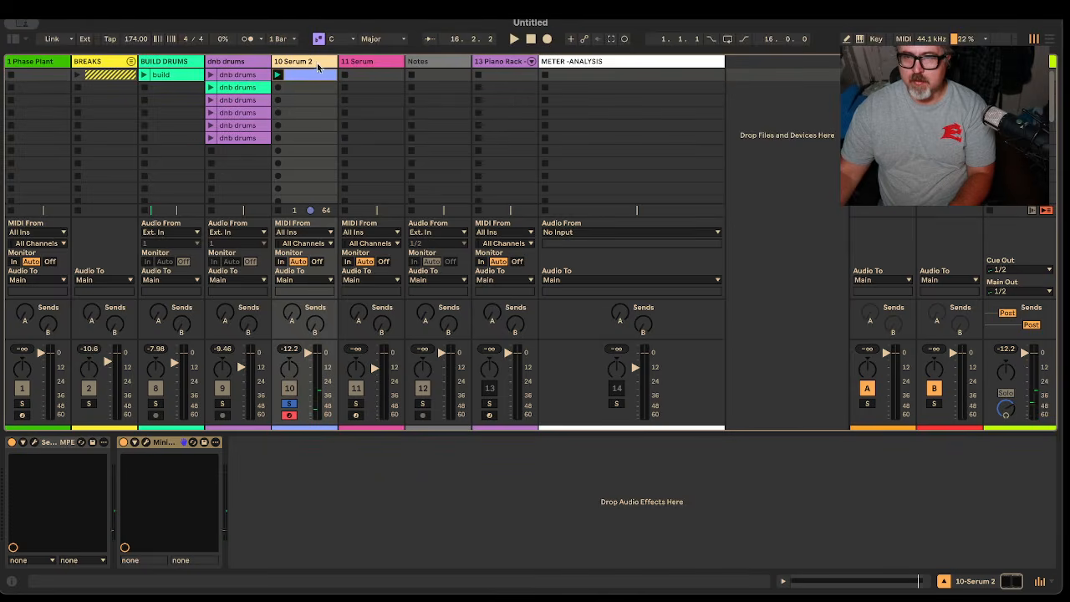
double_click(311, 74)
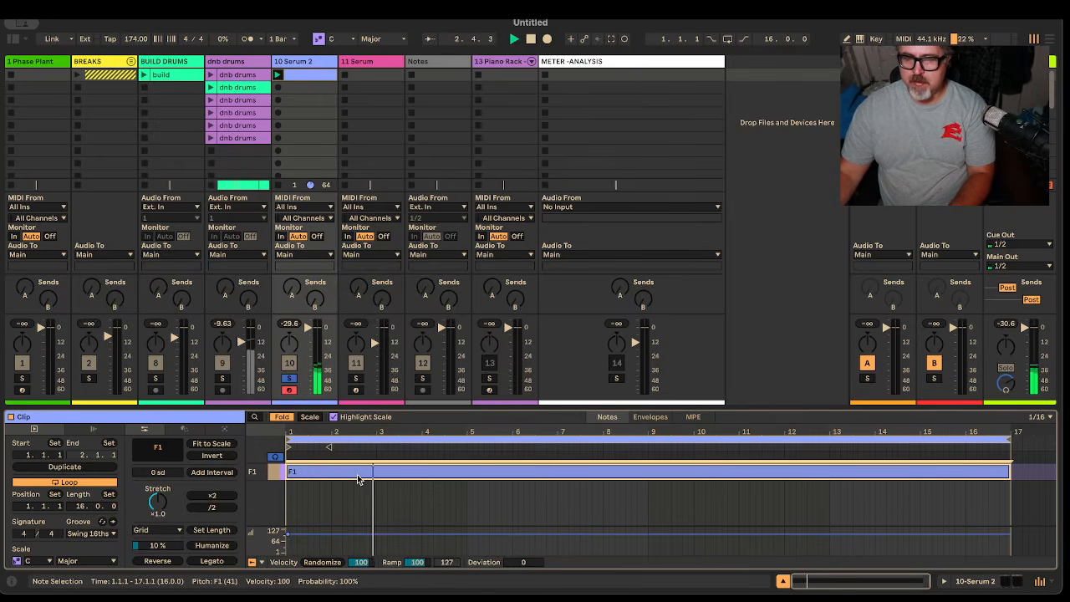
Extend the clip end to bar 17, restart playback, and reopen the Serum 2 window
key("space")
mouse_move(329, 447)
left_mouse_down()
mouse_move(507, 474)
mouse_move(937, 509)
left_mouse_up()
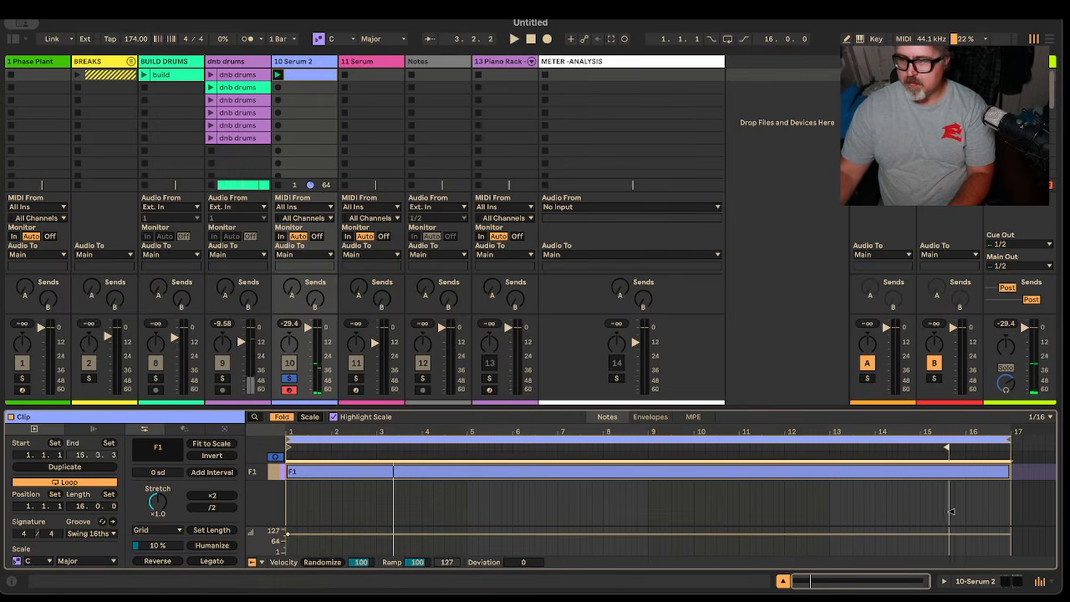
key("space")
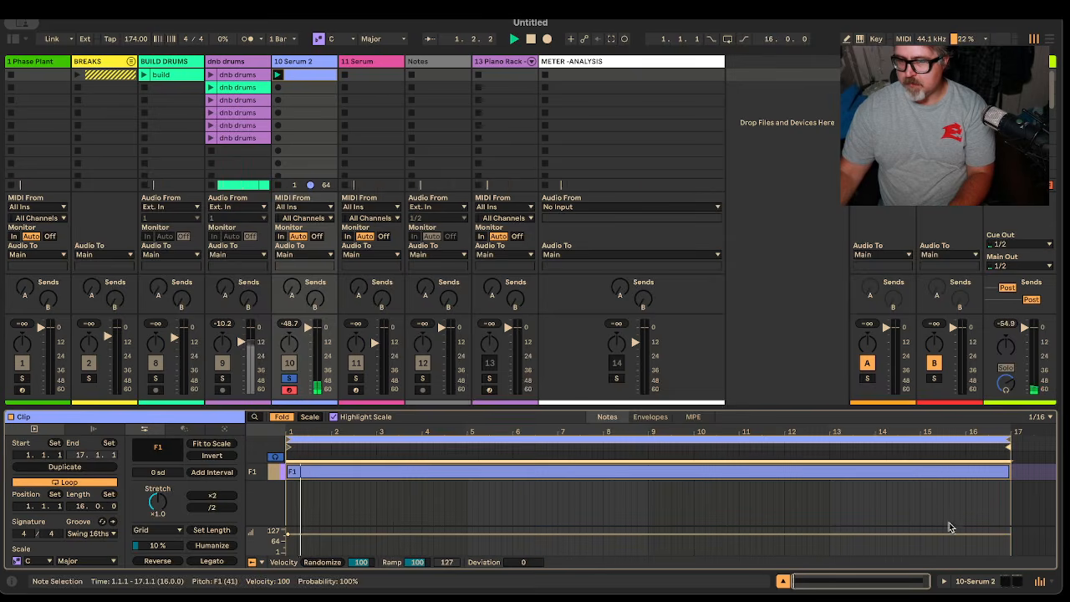
key("shift+Tab")
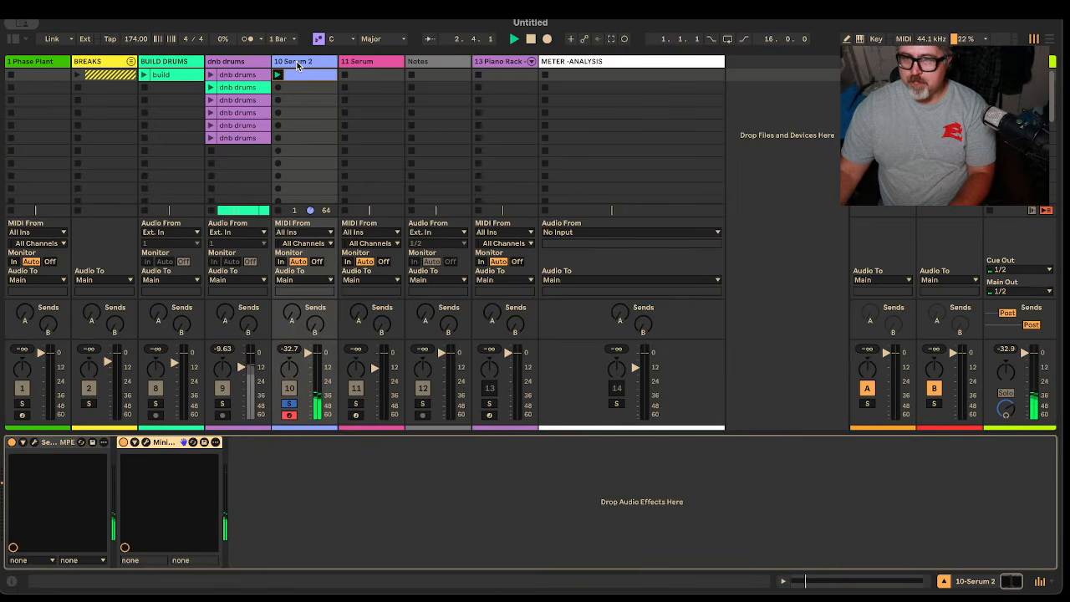
left_click(34, 443)
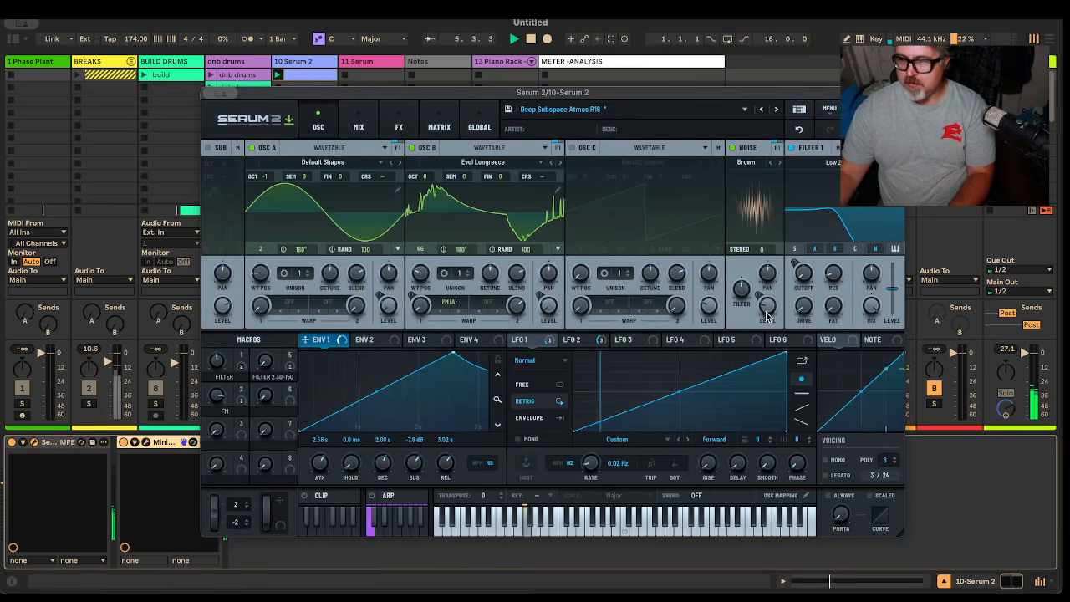
Lower LFO 2's modulation depth on Noise Level while auditioning the pad
left_click(580, 339)
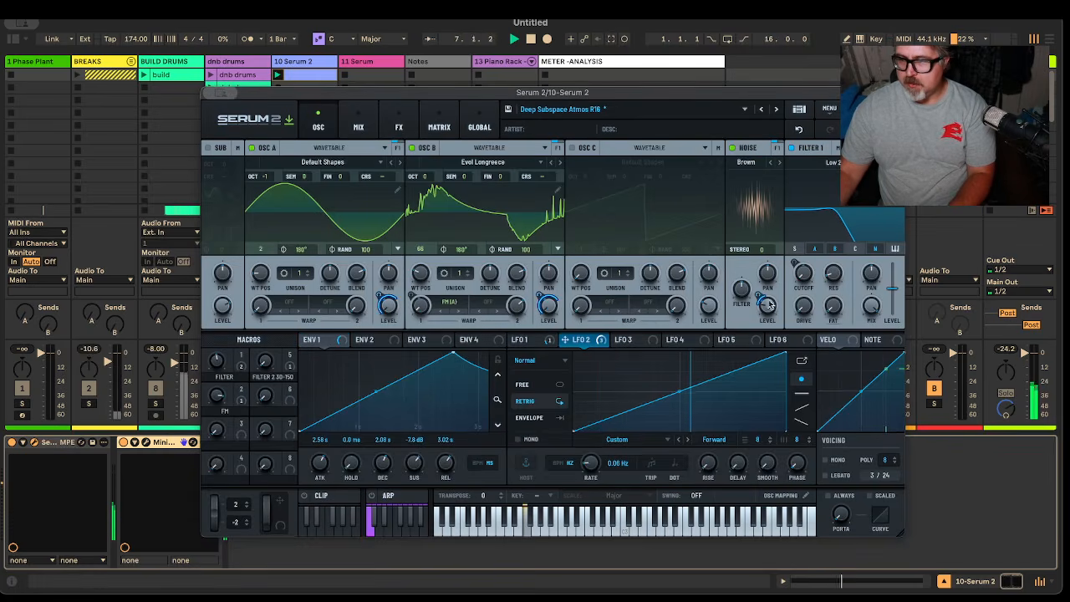
left_click_drag(768, 306, 773, 353)
key("space")
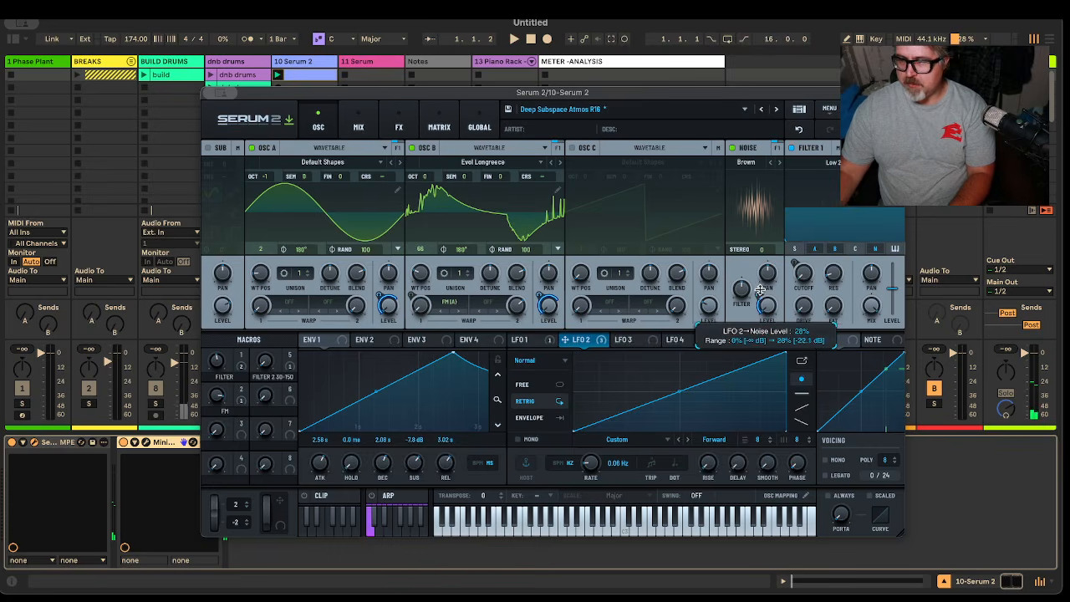
key("space")
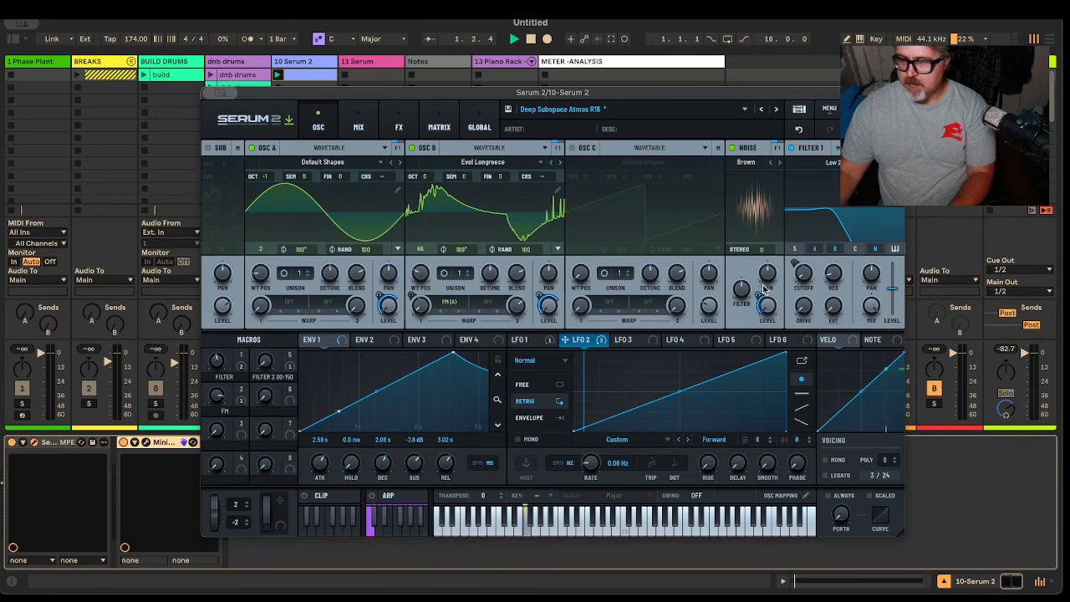
mouse_move(758, 294)
left_click_drag(758, 298, 758, 298)
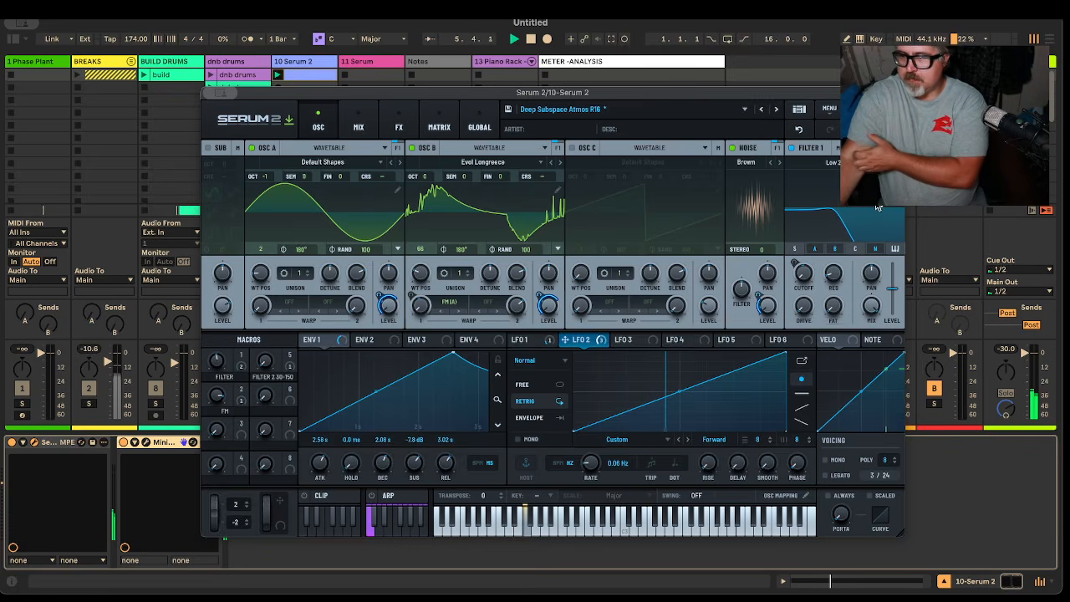
Move Serum 2 aside to show the F1 clip in the editor and restart playback
left_click_drag(512, 93, 457, 49)
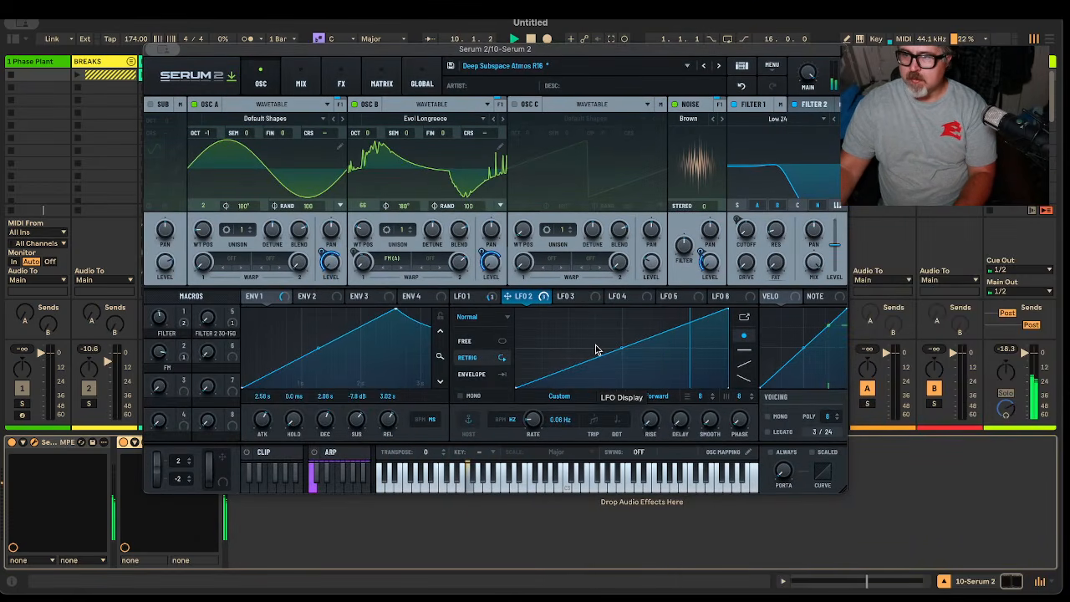
left_click_drag(430, 48, 436, 256)
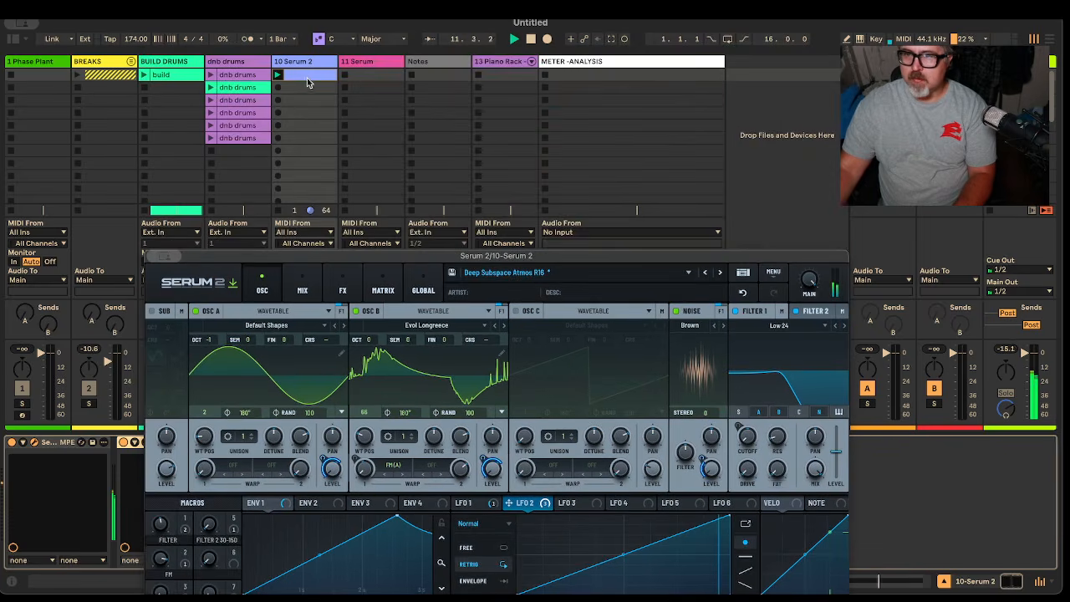
double_click(310, 76)
left_click_drag(752, 256, 109, 82)
key("space")
key("space")
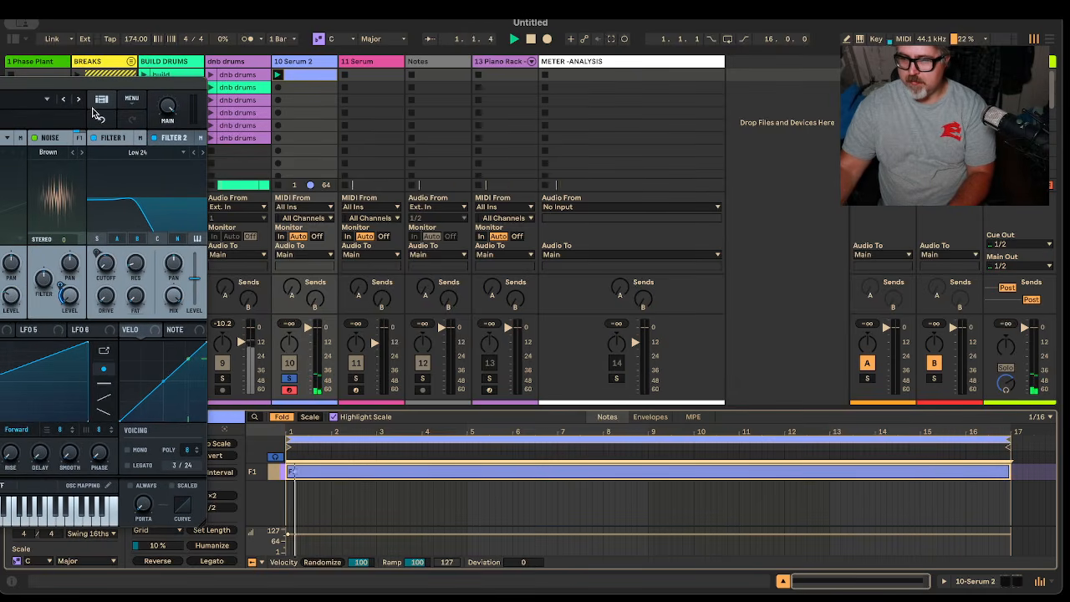
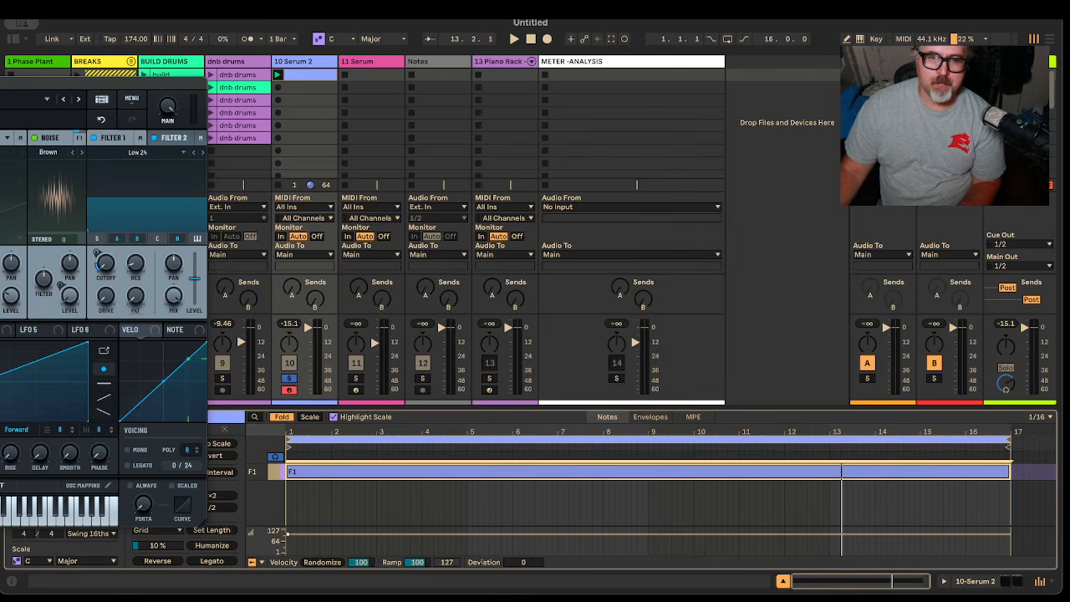
Loop the F1 pad and deepen LFO 1's sweep on the Filter 1 cutoff
key("space")
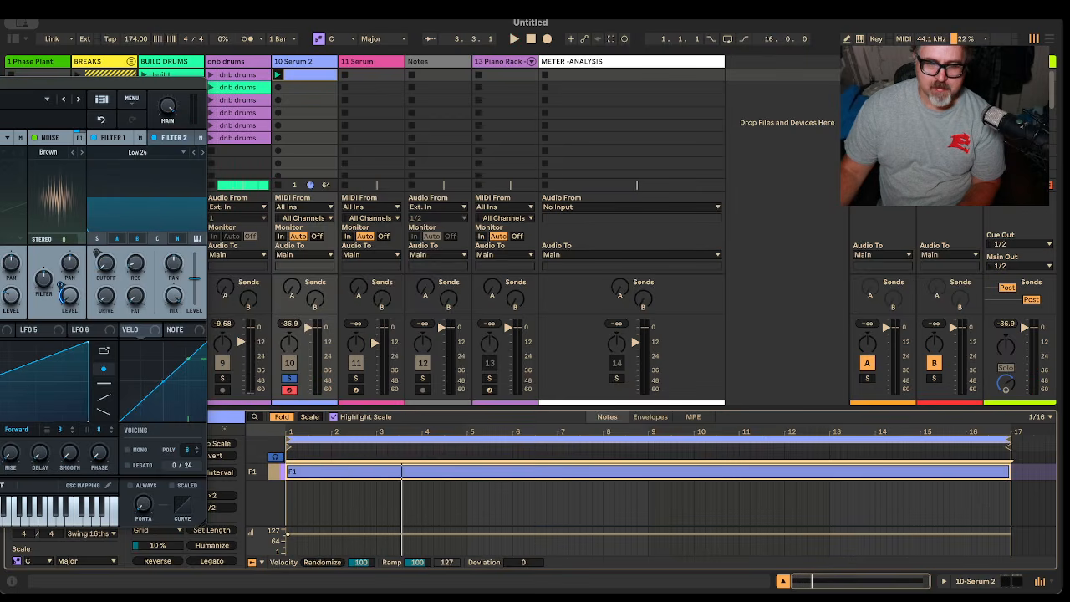
key("space")
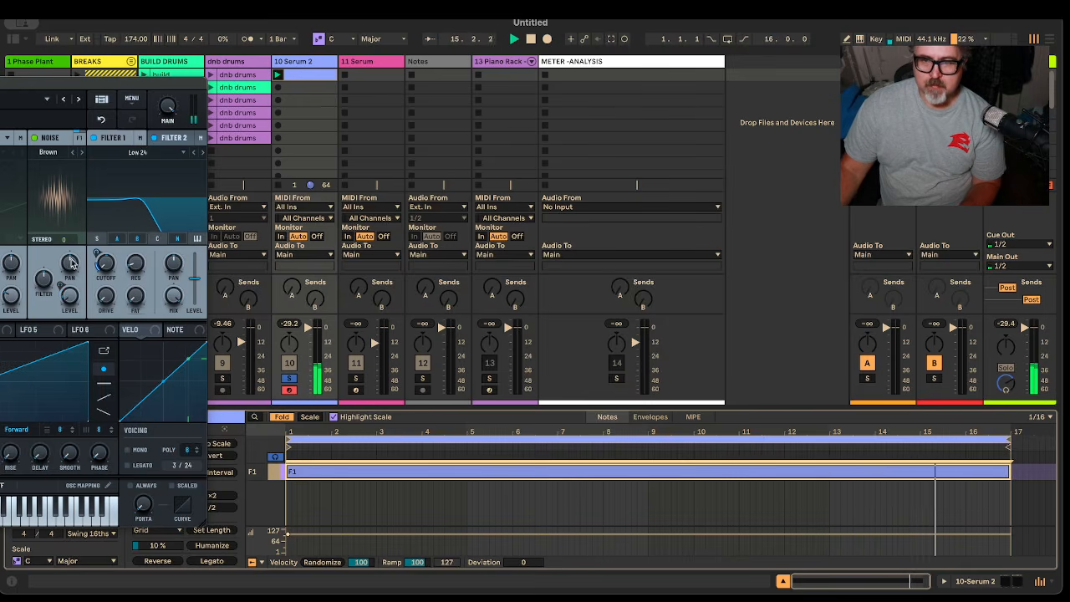
left_click_drag(96, 250, 101, 244)
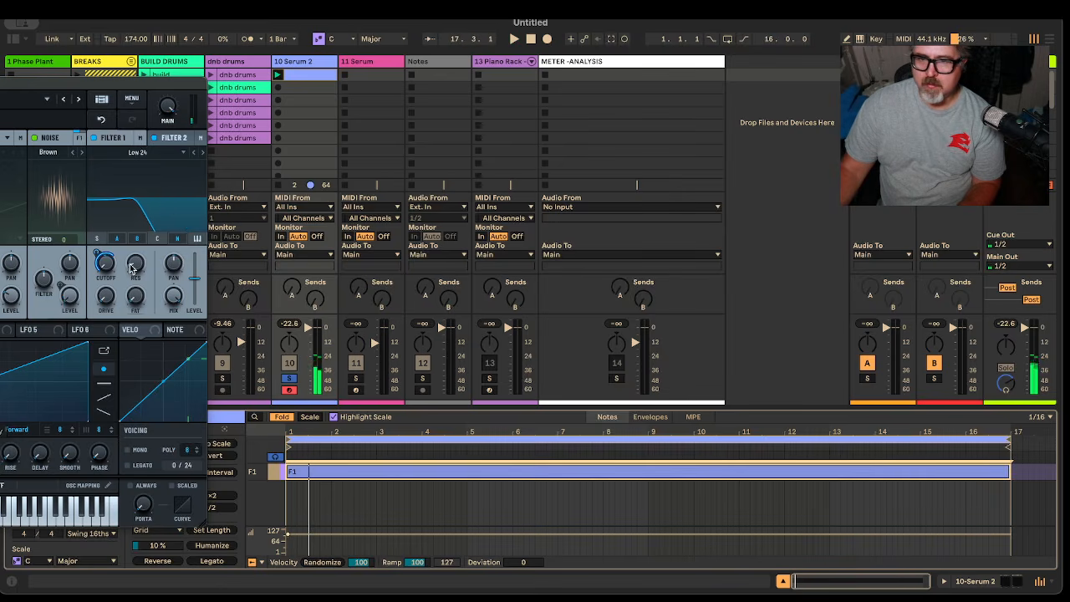
mouse_move(99, 251)
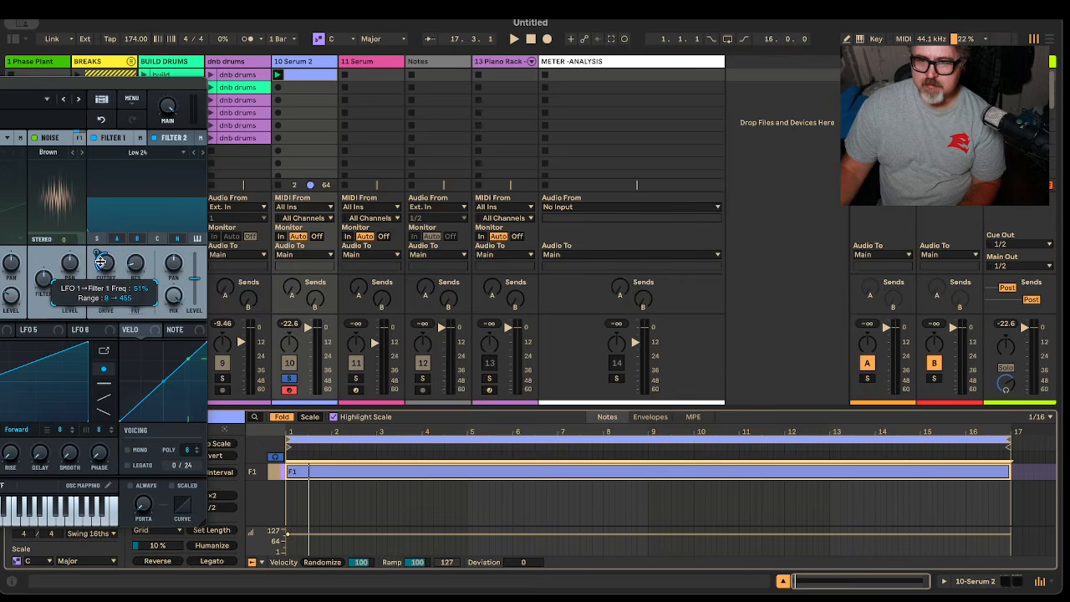
Replay from bar 1, ease the LFO 1 cutoff depth back slightly, and close Serum 2
key("space")
left_click_drag(97, 253, 98, 255)
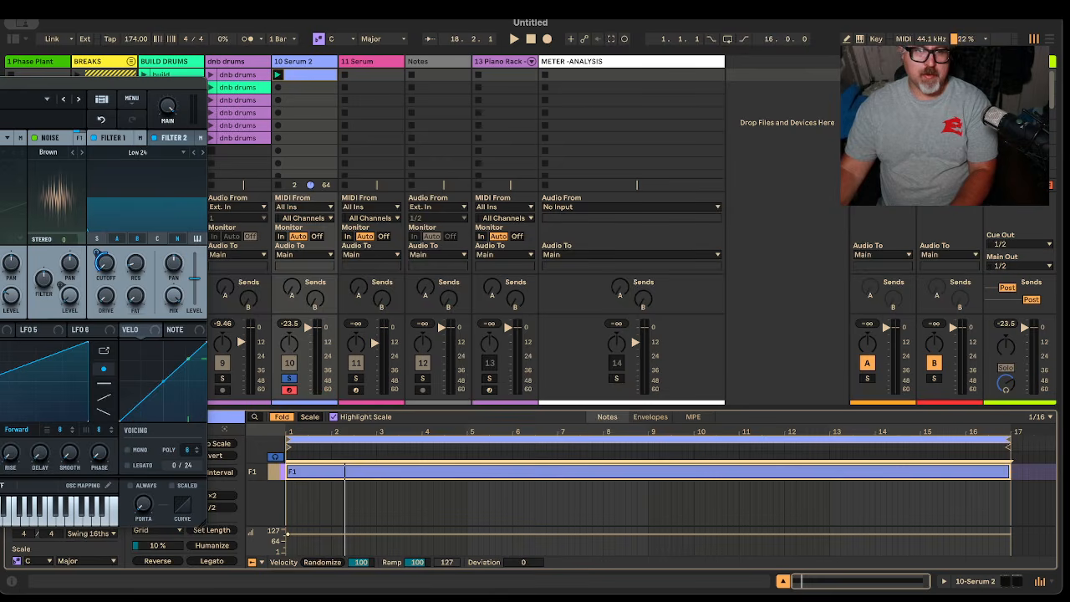
key("alt+super+p")
Insert an audio track after 10 Serum 2 with its input set to 10-Serum 2
right_click(299, 62)
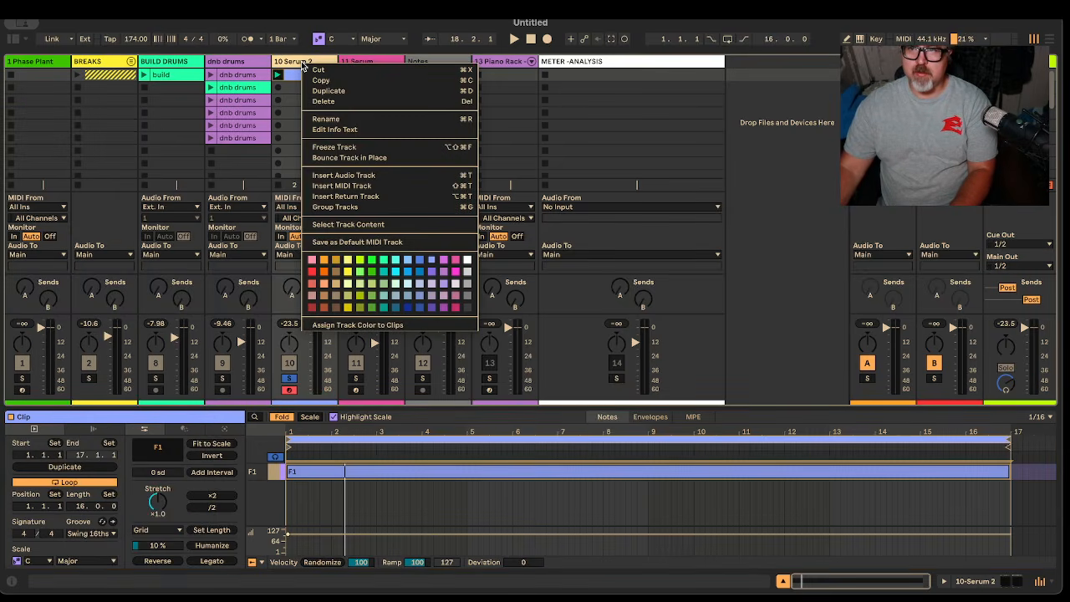
left_click(343, 176)
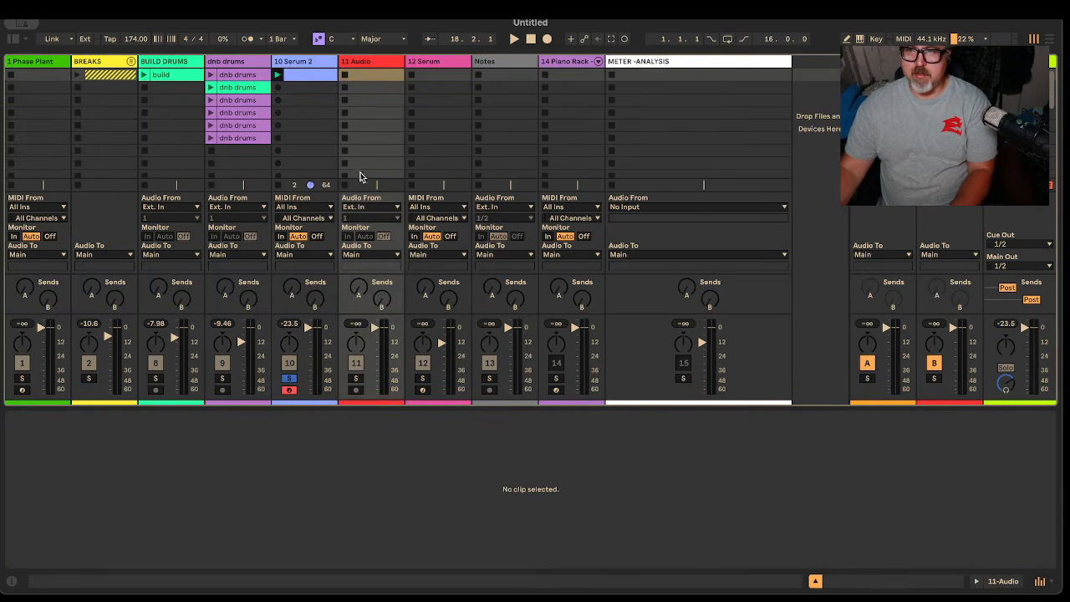
left_click(365, 207)
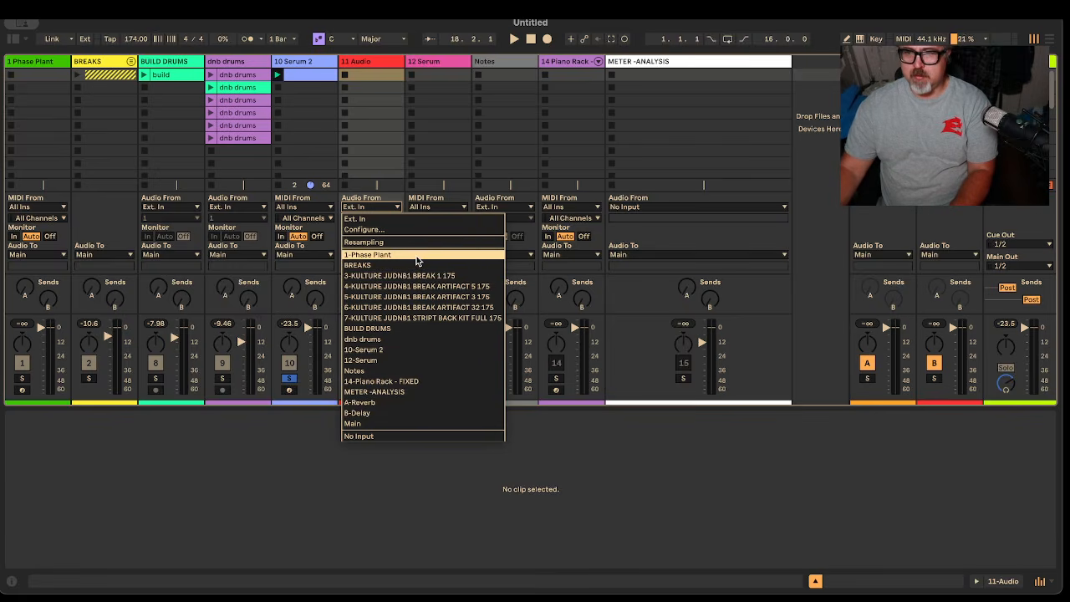
left_click(421, 349)
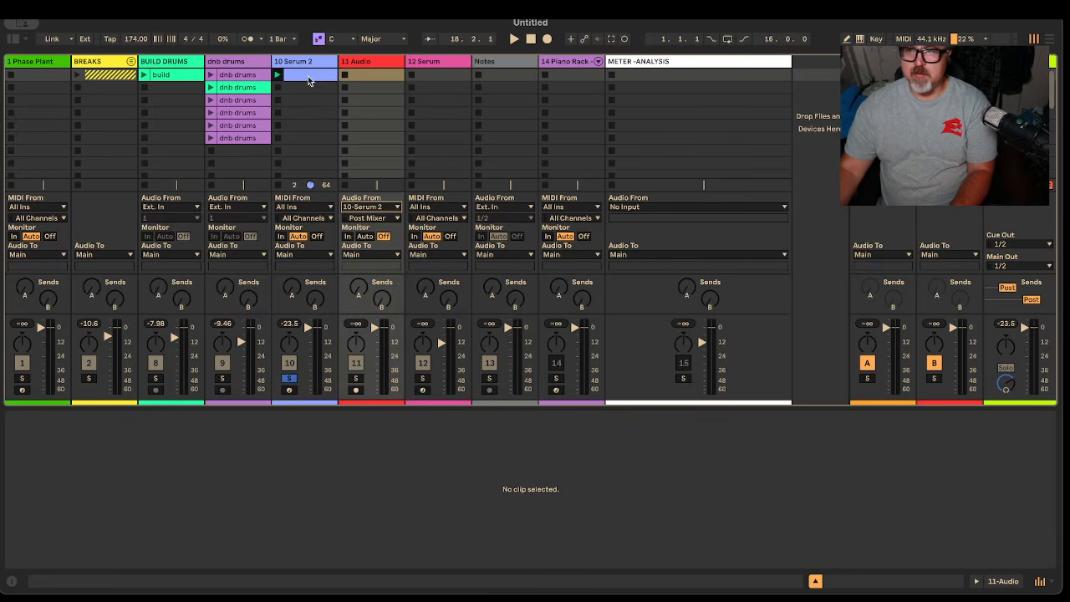
Set track 11's monitoring to In and record a new clip of the pad
left_click(370, 64)
left_click(348, 262)
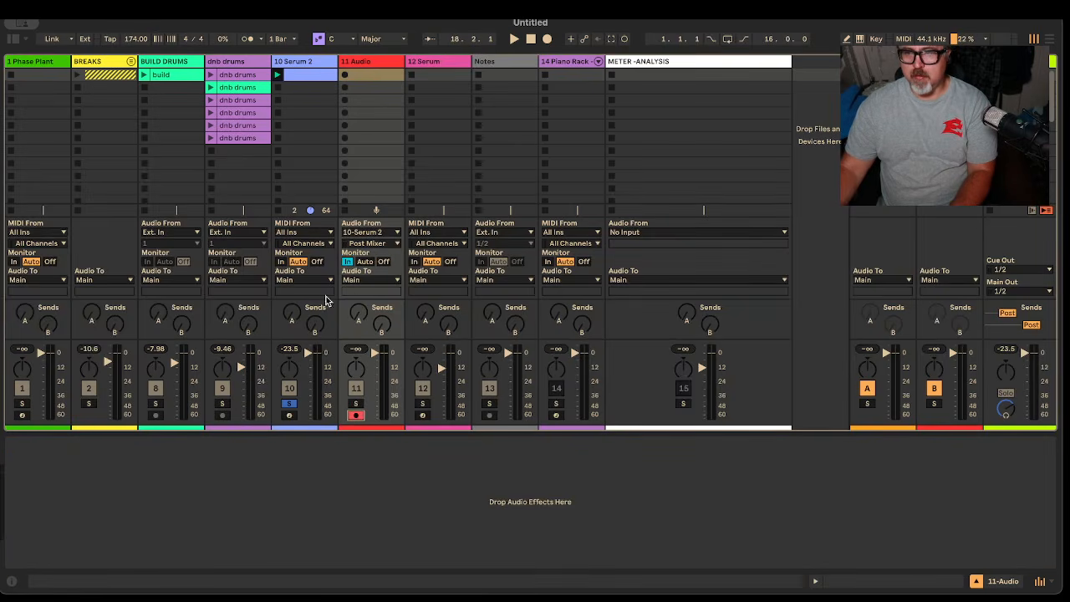
left_click(345, 76)
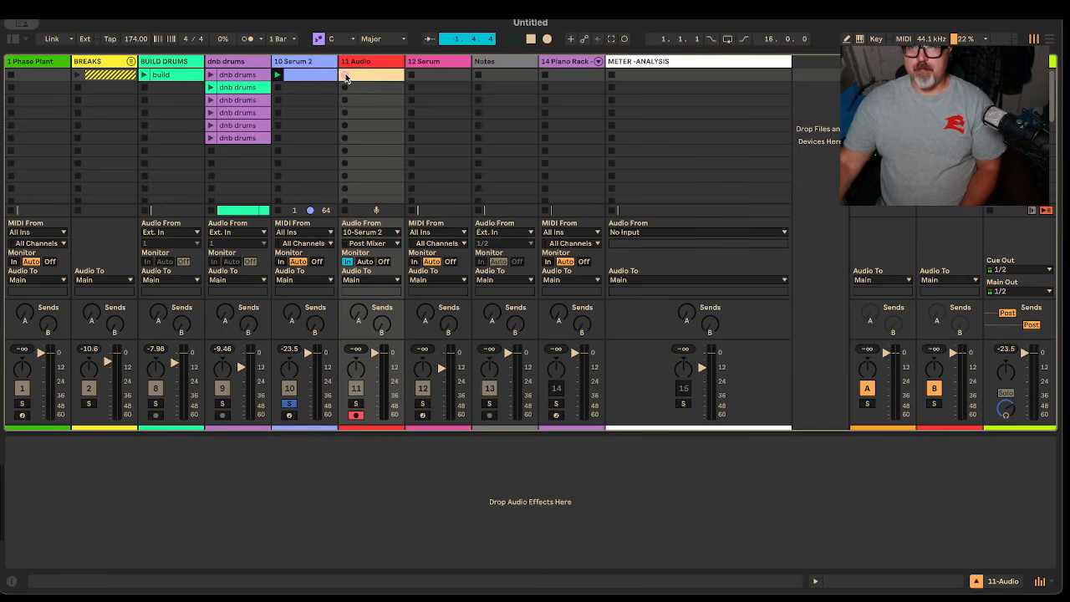
left_click(357, 79)
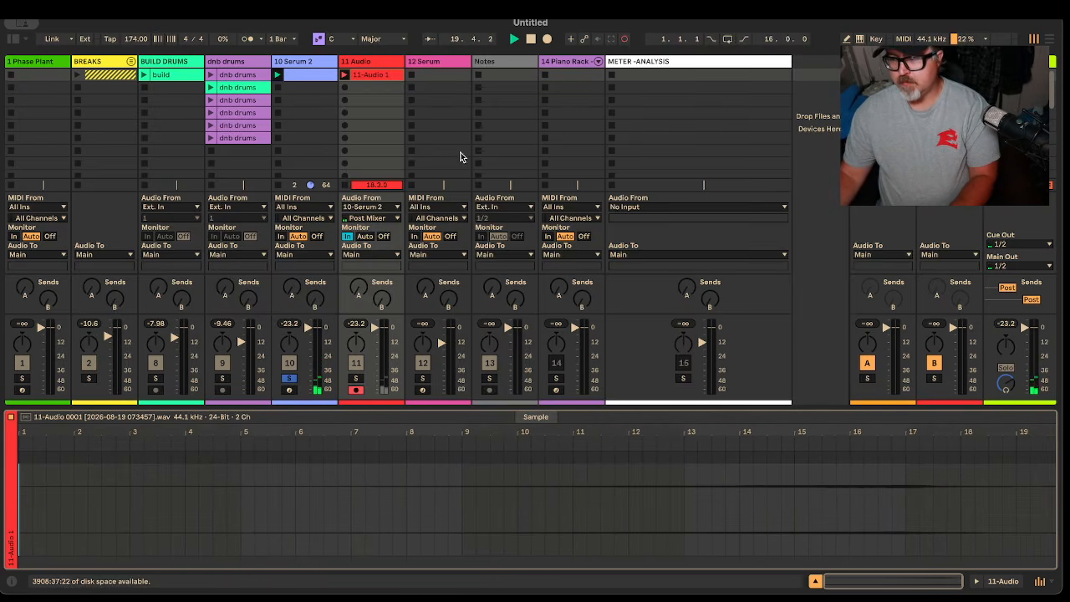
Stop recording and bring up the new 11-Audio 1 clip's details
left_click(305, 75)
key("space")
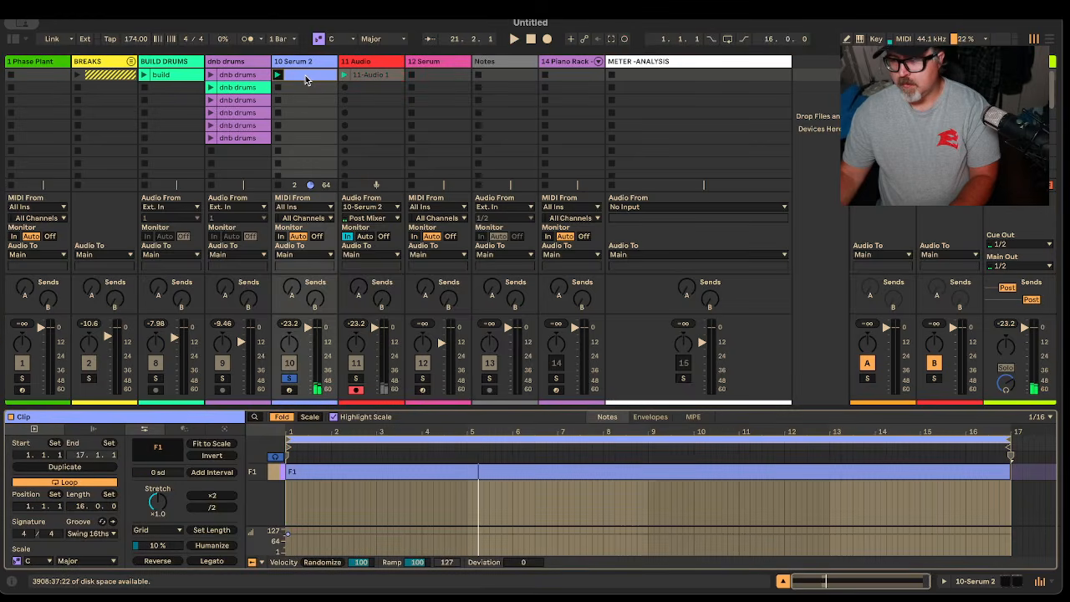
left_click(369, 75)
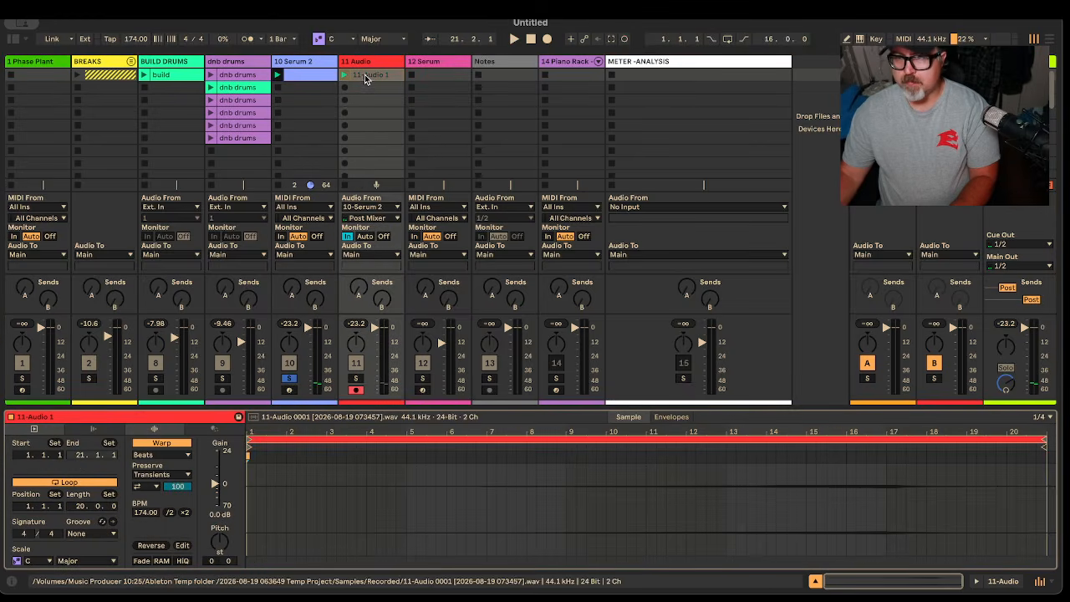
left_click(316, 80)
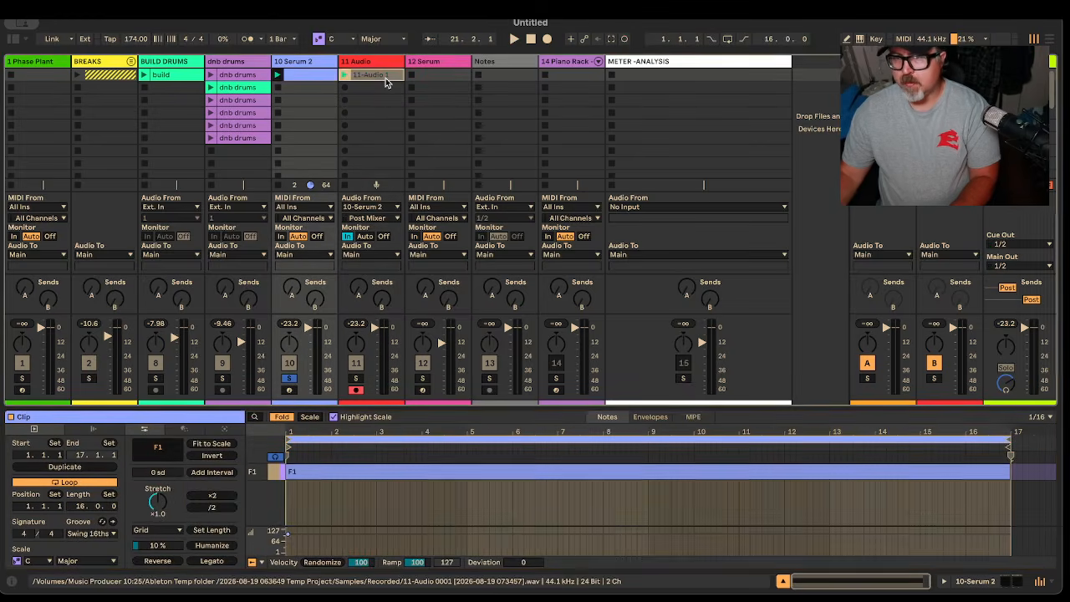
left_click(385, 77)
Trim 11-Audio 1 to end at bar 18, crop it, and set warp mode to Tones
mouse_move(1042, 437)
left_mouse_down()
mouse_move(1041, 473)
mouse_move(895, 502)
mouse_move(882, 482)
mouse_move(983, 496)
mouse_move(926, 504)
left_mouse_up()
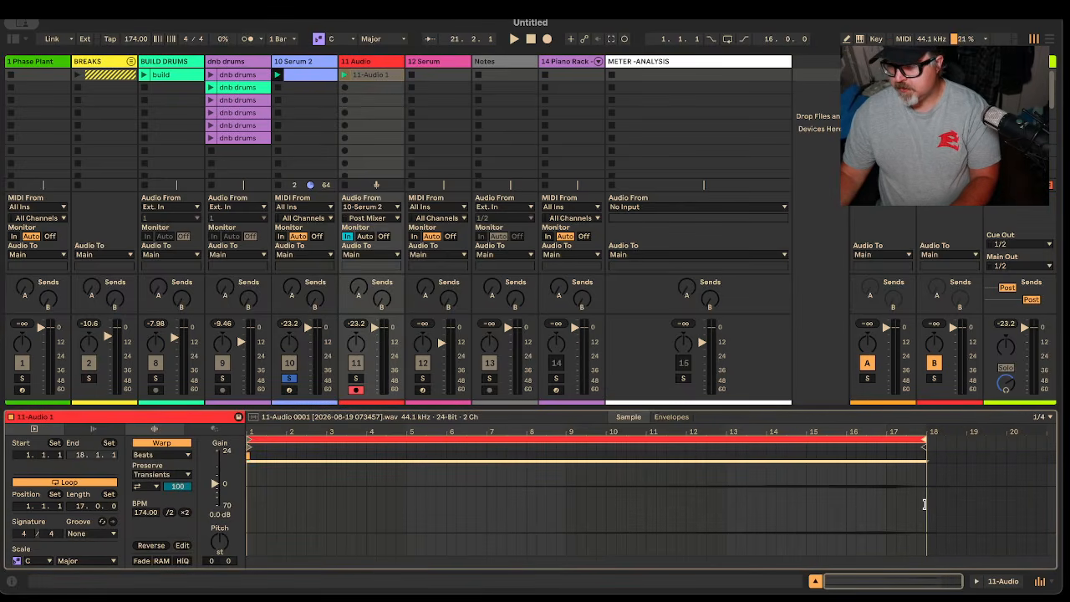
right_click(863, 438)
left_click(890, 443)
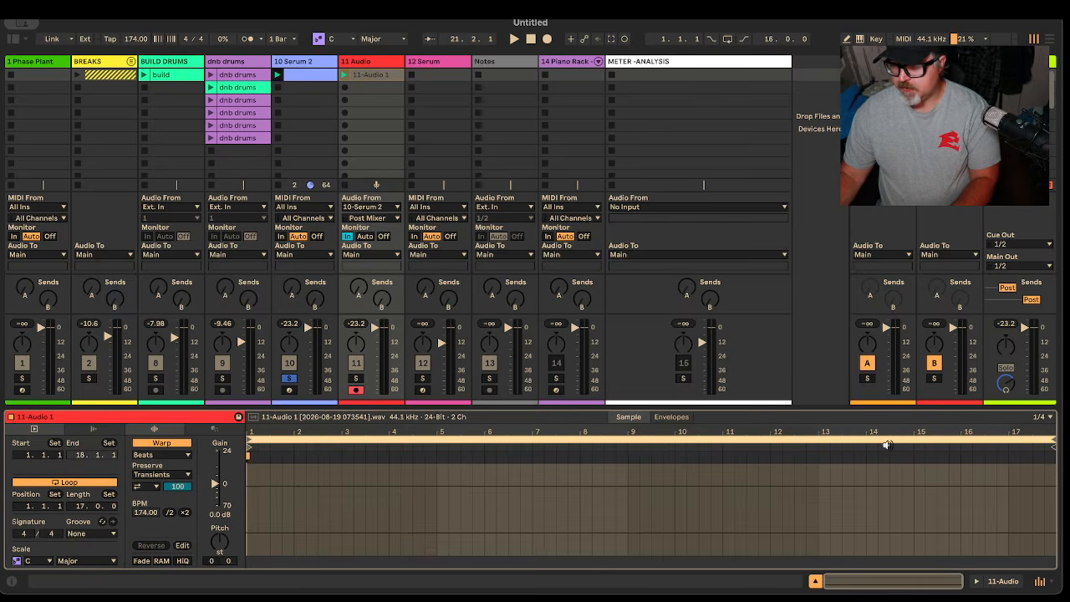
left_click(155, 456)
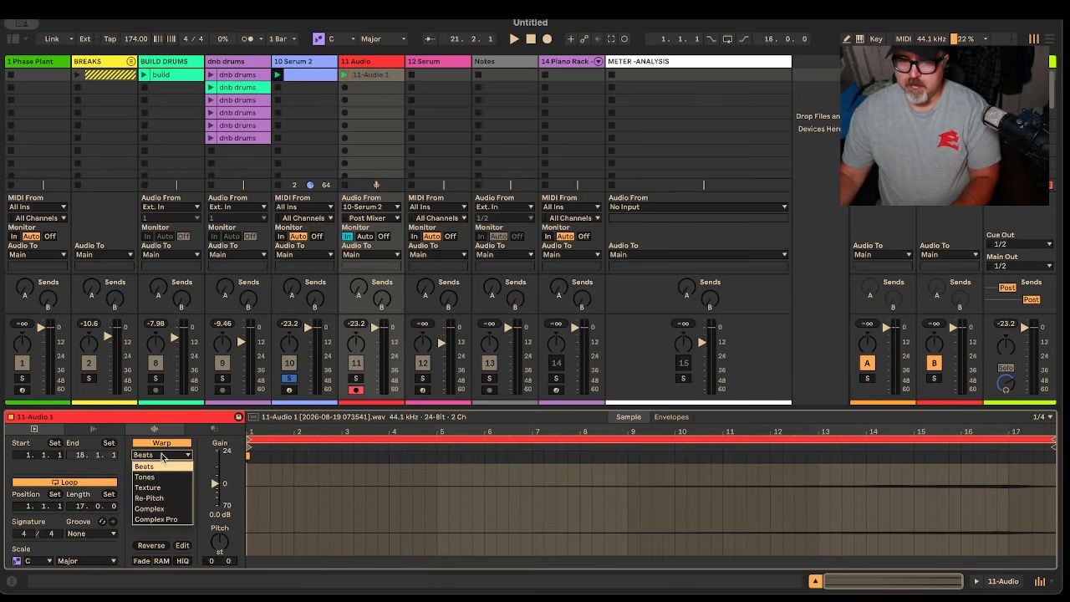
left_click(164, 466)
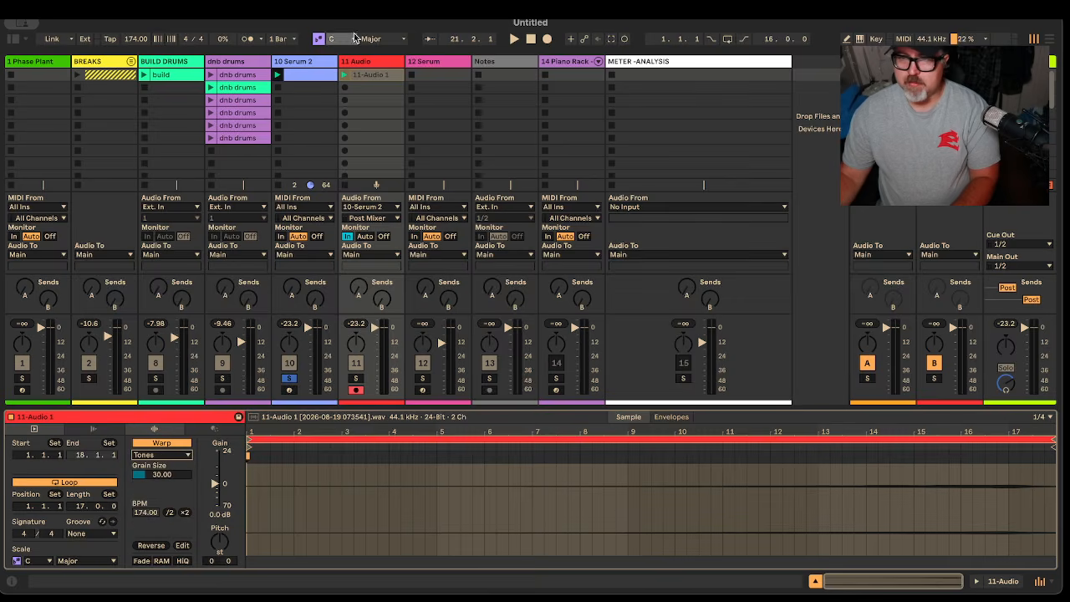
Solo track 11 and try clip gain changes, finally resetting the gain to 0 dB
left_click(364, 236)
left_click(351, 380)
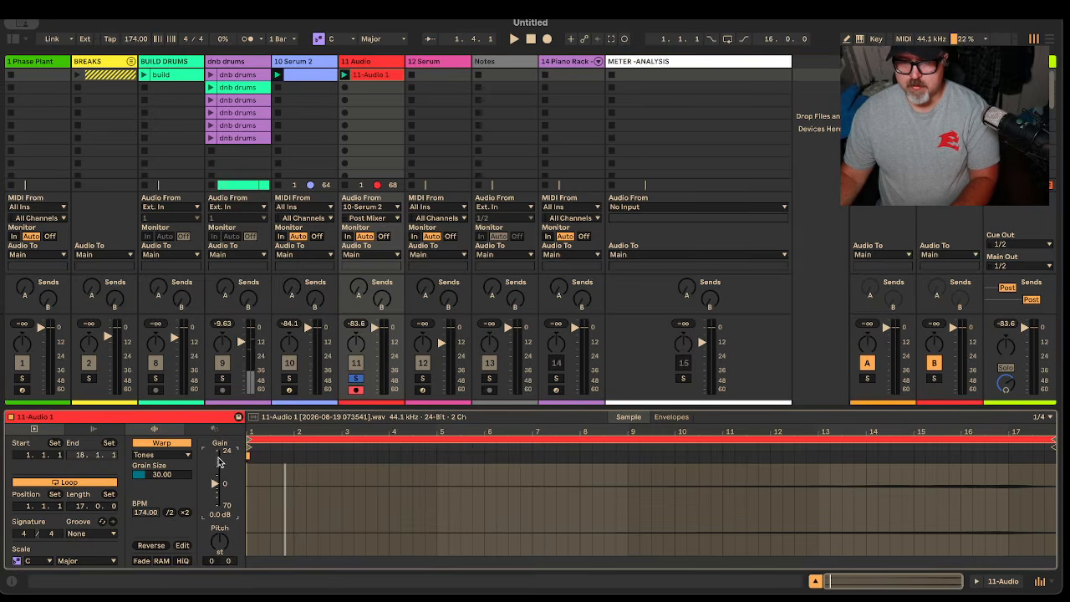
left_click_drag(216, 489, 215, 451)
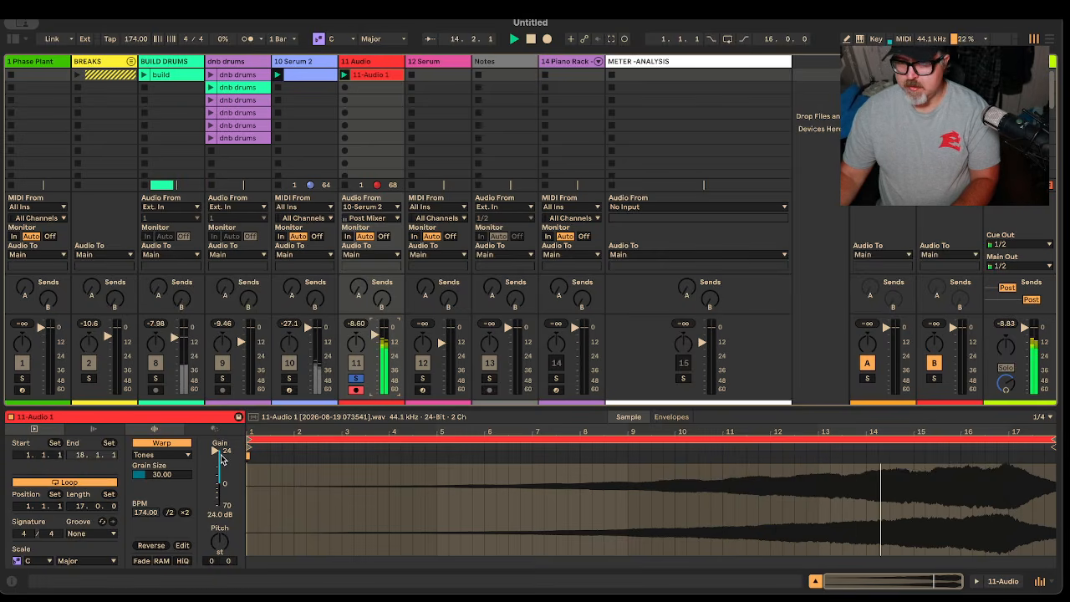
left_click_drag(216, 452, 214, 460)
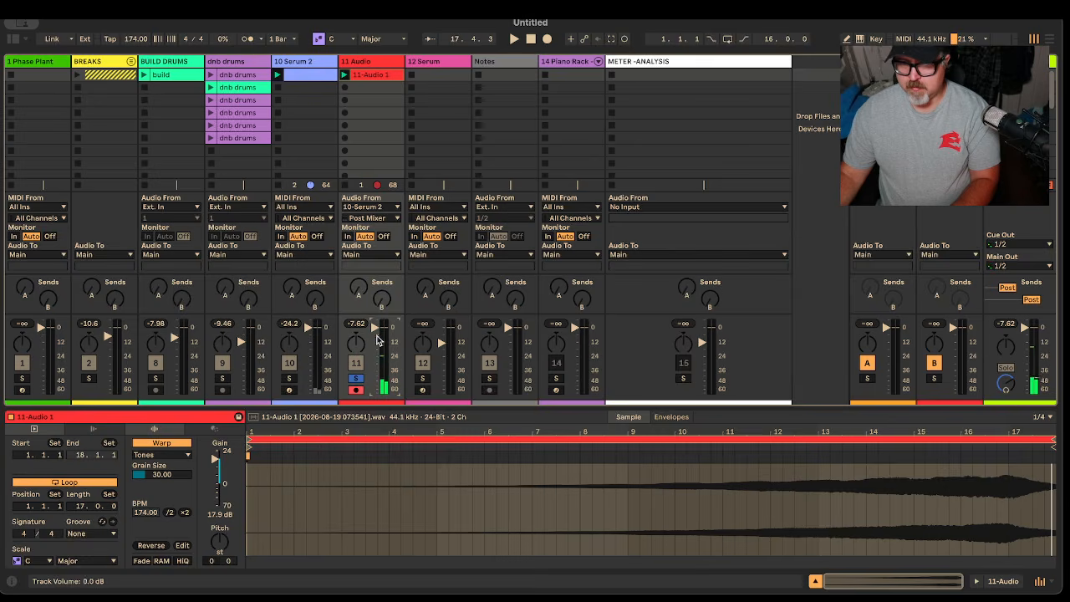
double_click(215, 458)
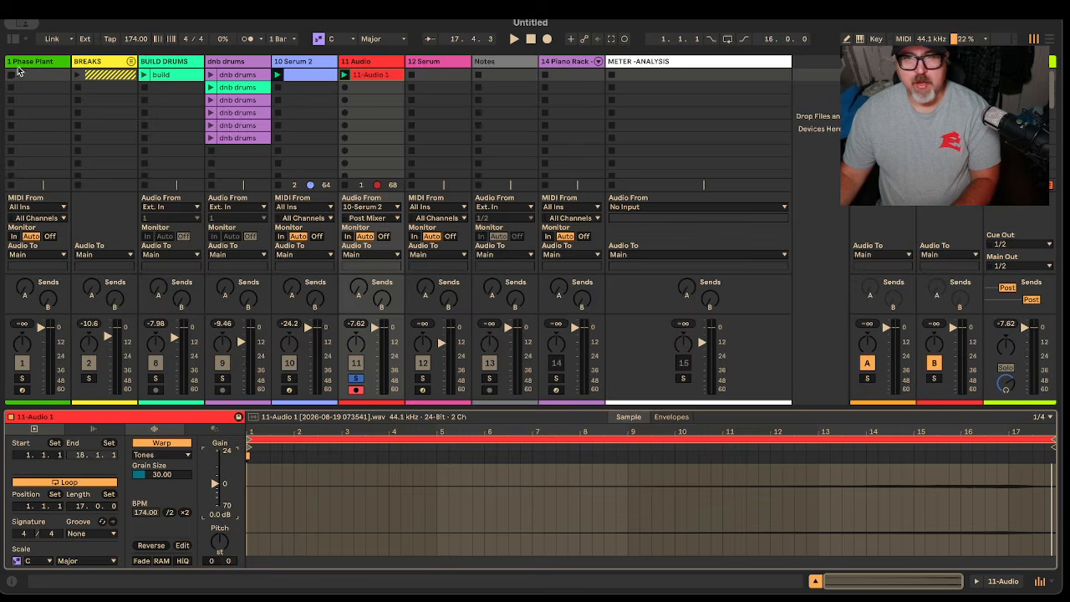
Add a Utility to the 11 Audio track and raise its gain to 3.11 dB
left_click(11, 38)
left_click(57, 239)
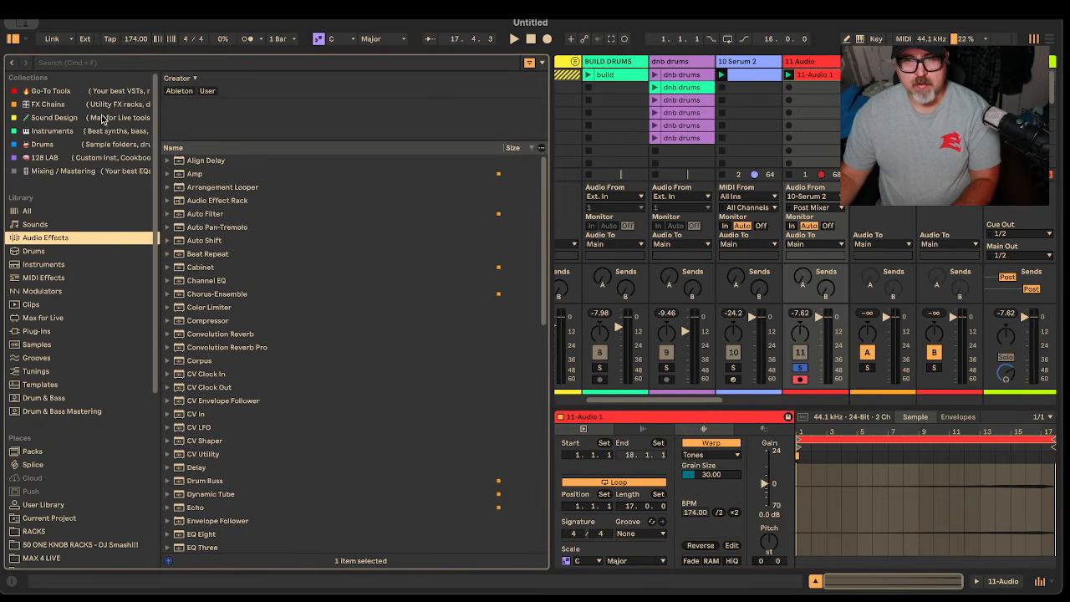
left_click(80, 62)
type("ut")
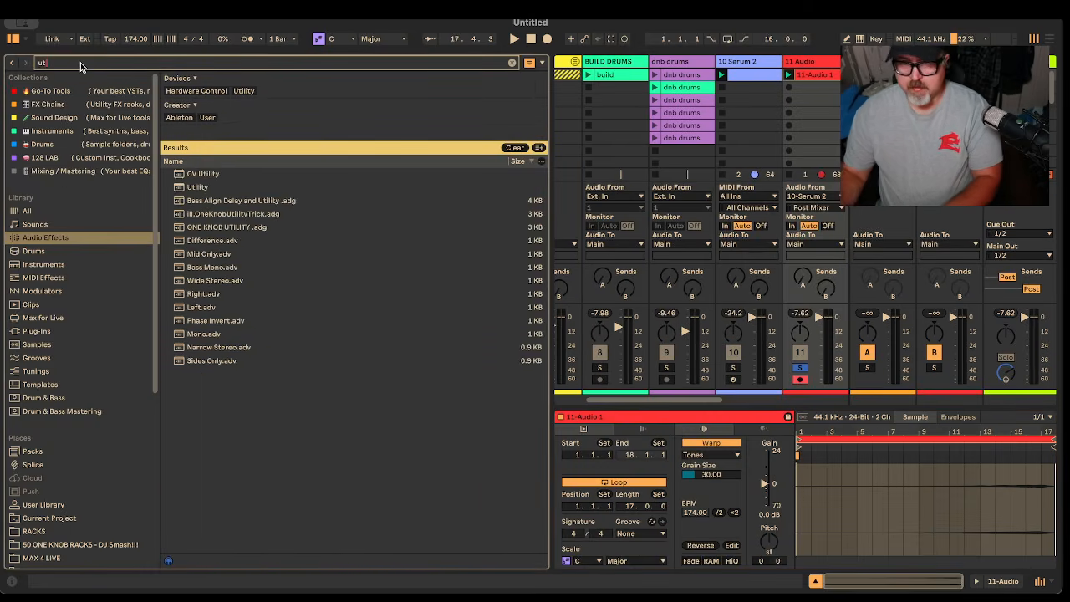
key("Down")
key("Down")
left_click_drag(721, 166, 812, 62)
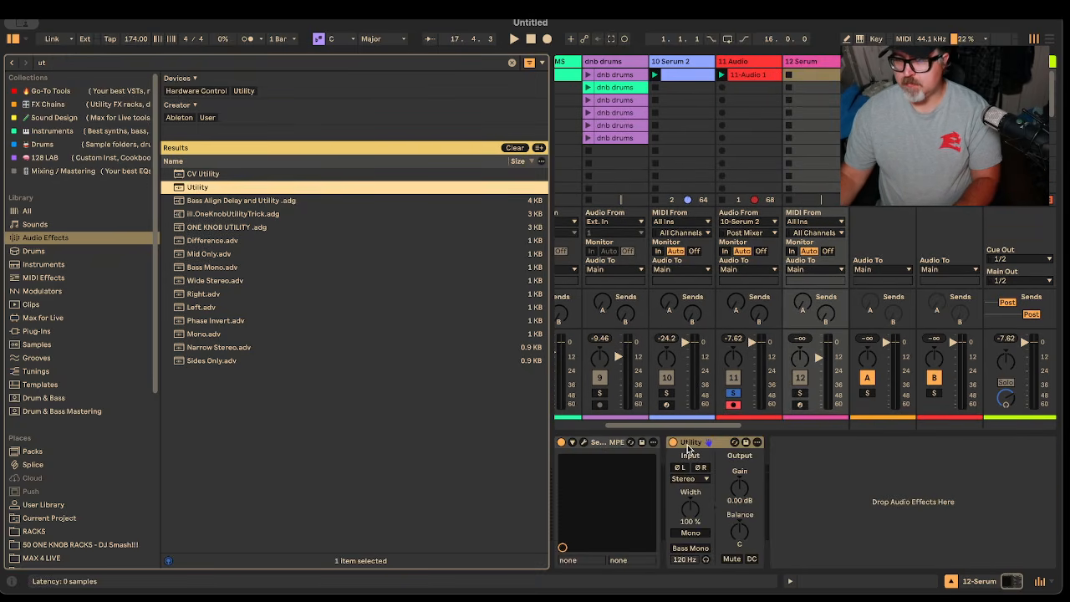
left_click(748, 63)
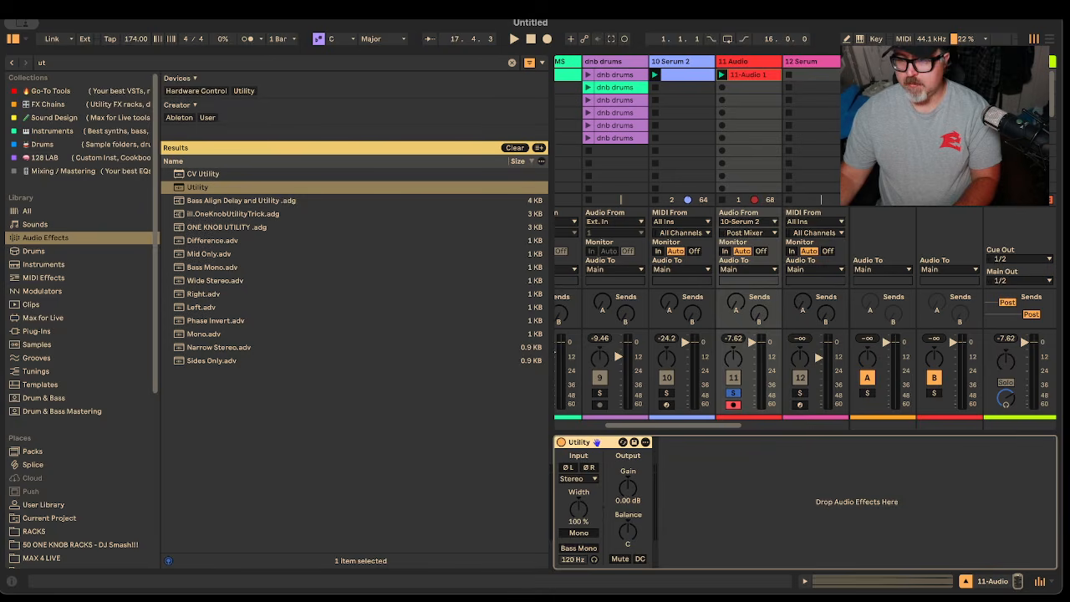
left_click(629, 485)
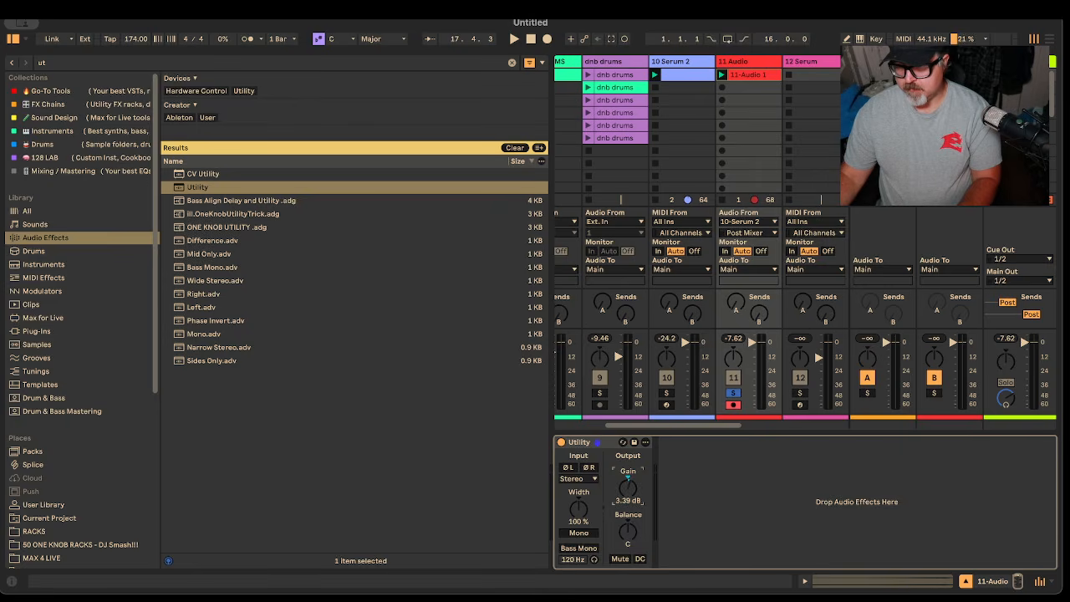
Start playback and search the audio effects for 'hyb'
key("space")
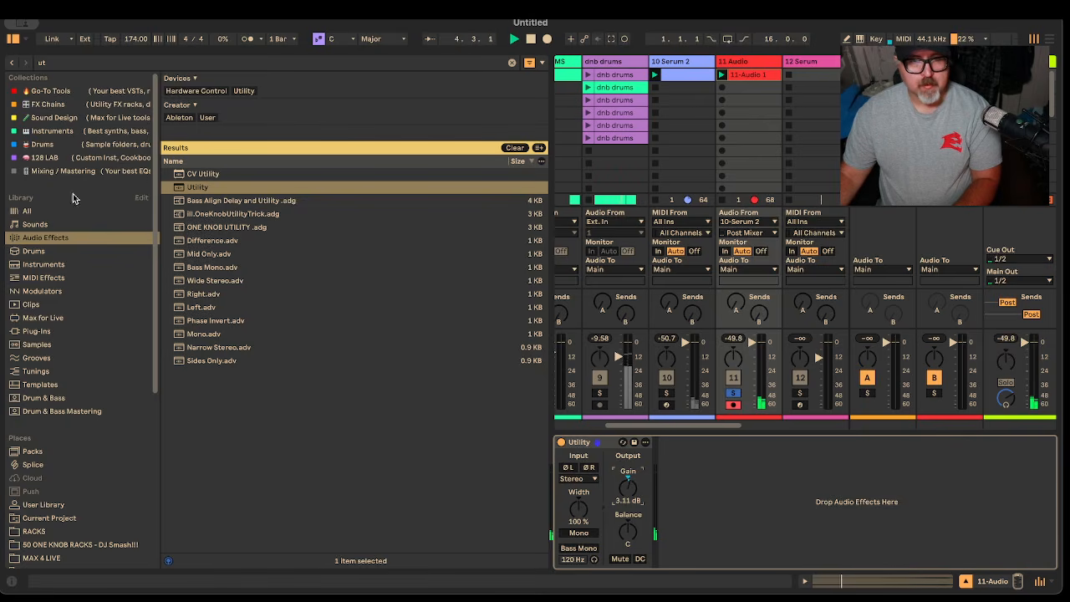
left_click(128, 66)
type("hyb")
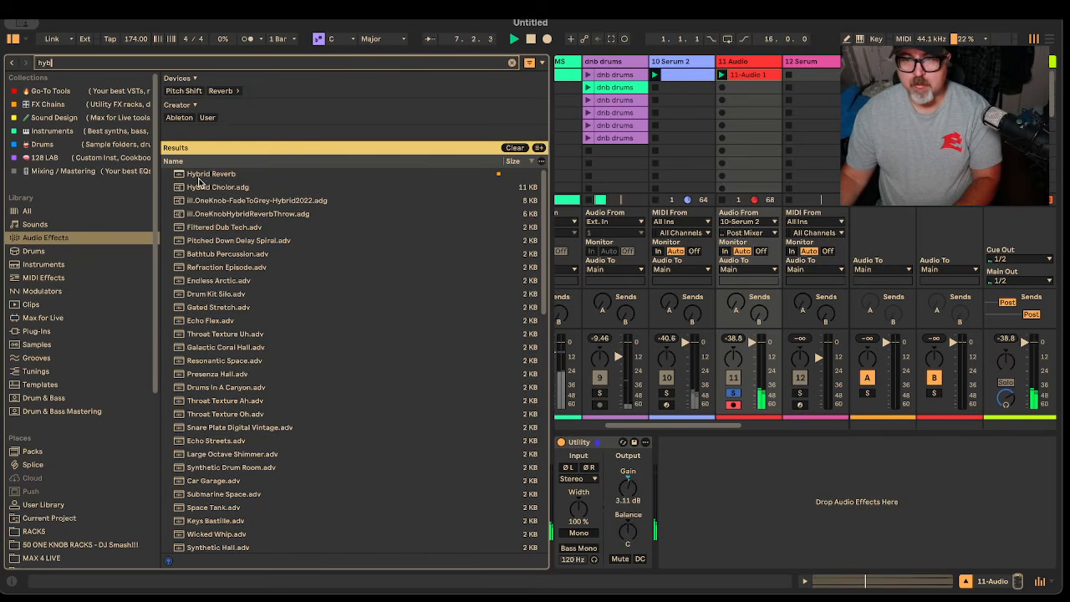
Add Hybrid Reverb after the Utility on the 11-Audio track
left_click(211, 175)
left_click_drag(212, 177, 785, 508)
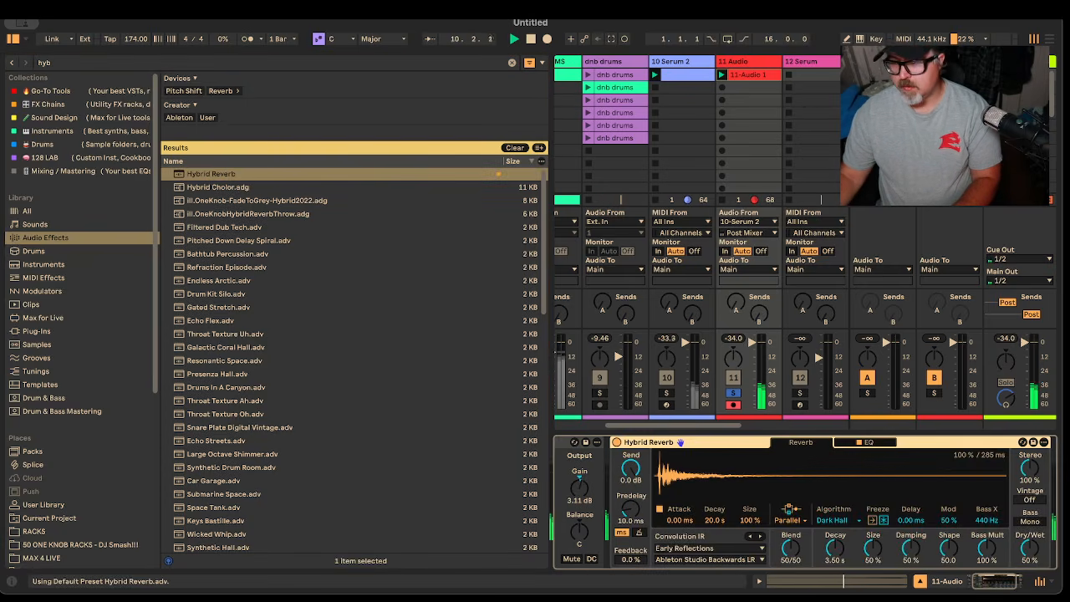
left_click_drag(1000, 583, 1031, 587)
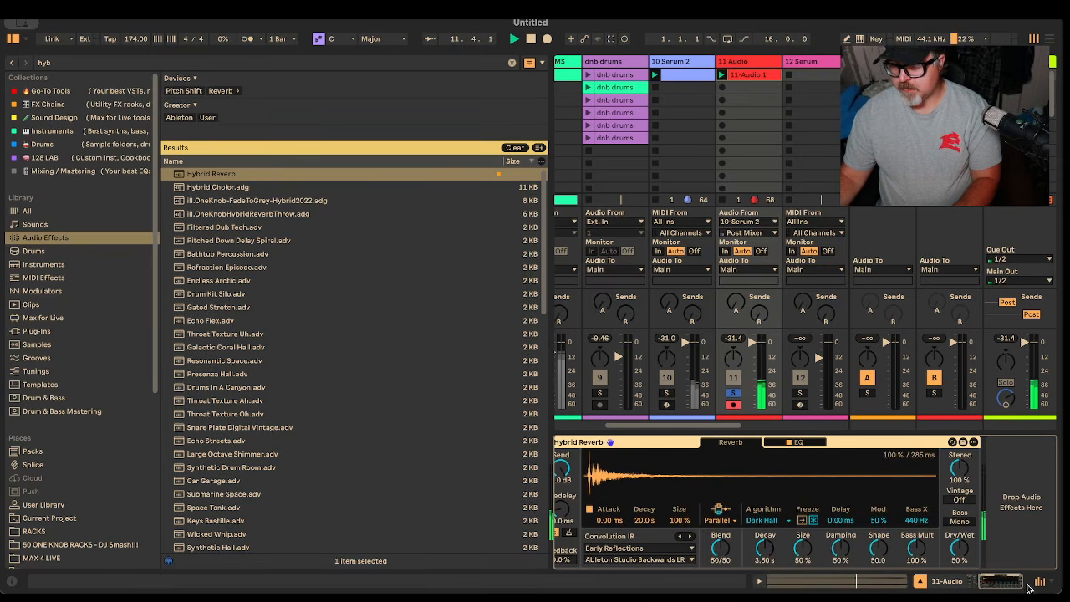
Load the Halls > Long Synth Hall impulse response, then hide the browser and replay
left_click(620, 548)
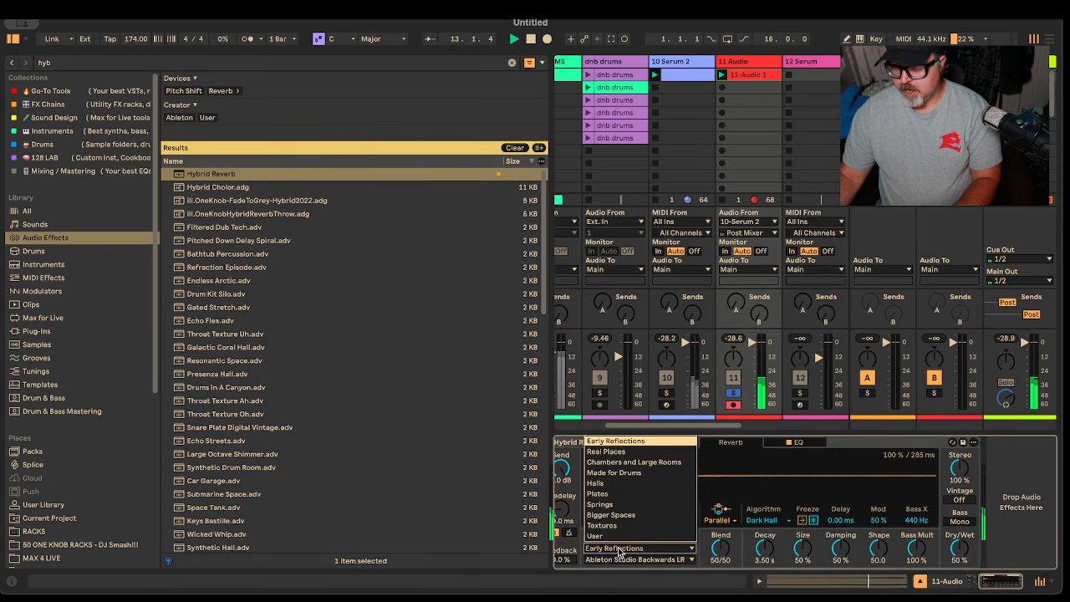
left_click(596, 483)
left_click(625, 560)
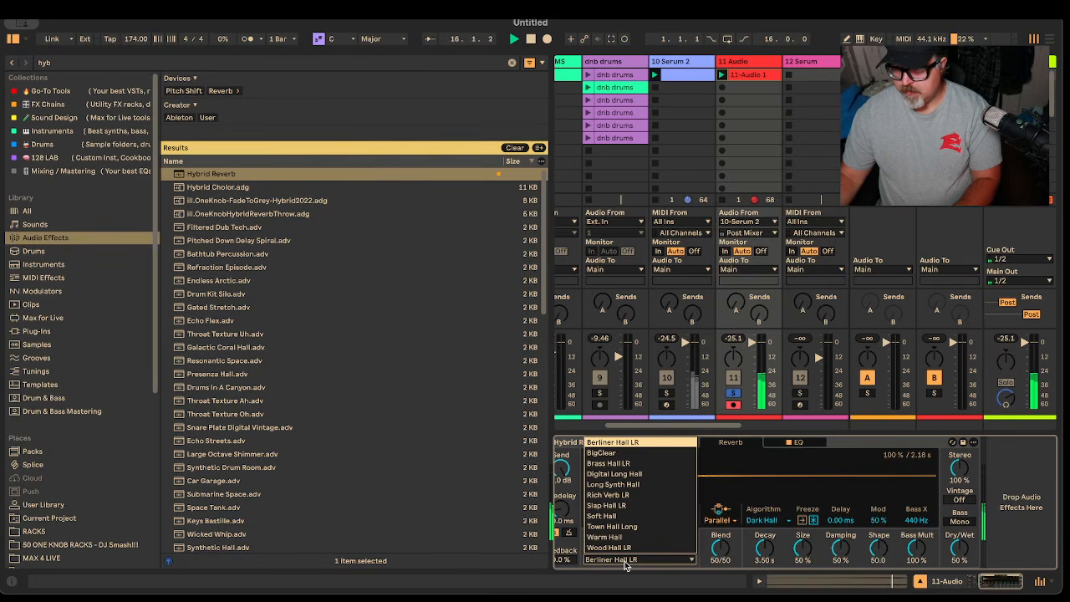
left_click(633, 485)
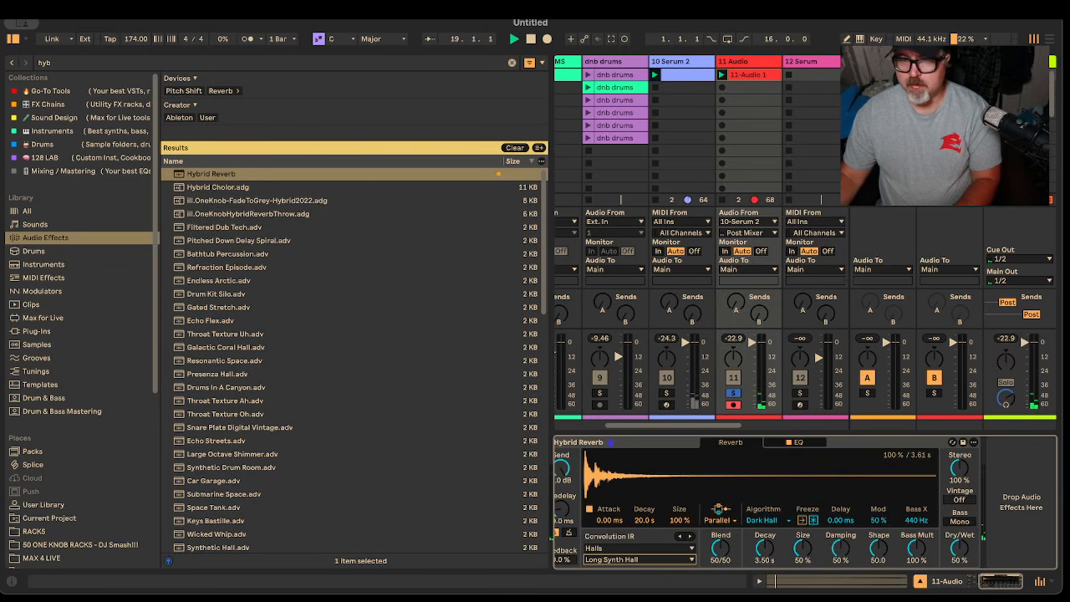
left_click(14, 40)
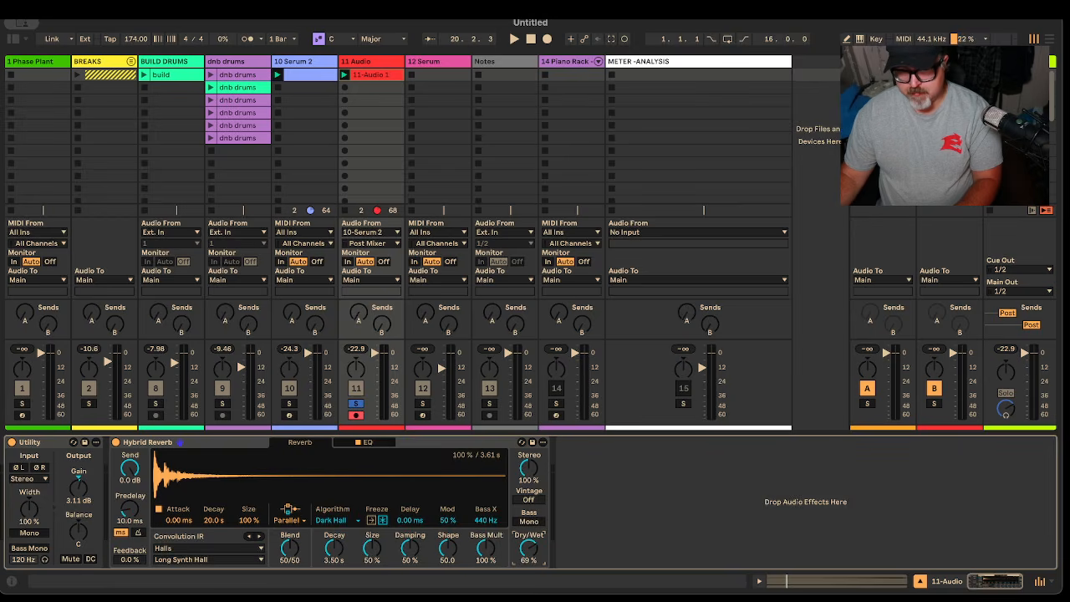
key("space")
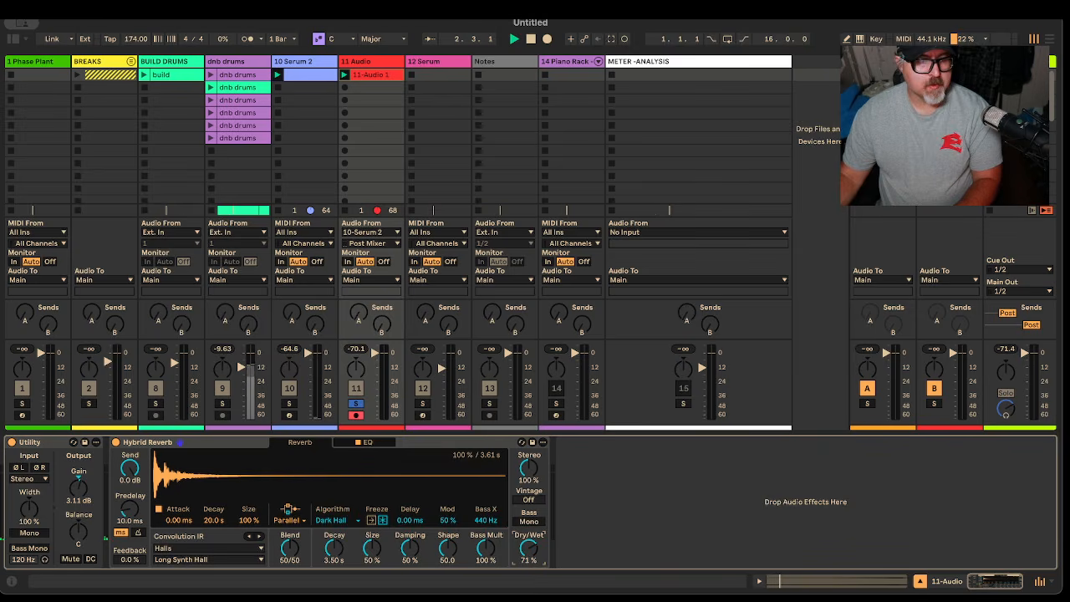
Search 'compre' and insert a Compressor after Hybrid Reverb
left_click(14, 39)
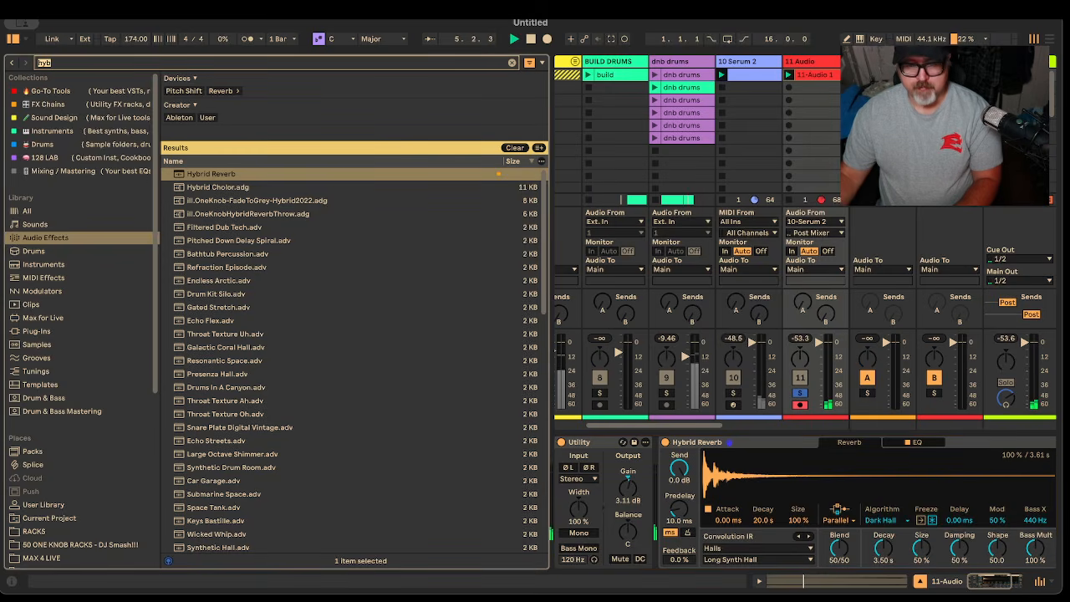
left_click(81, 64)
type("compre")
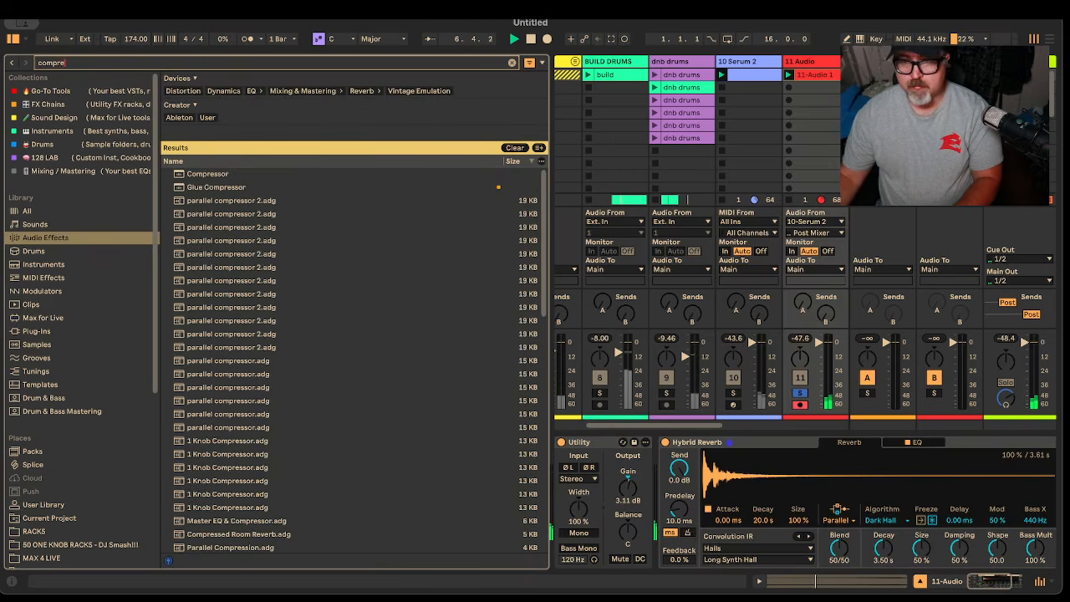
key("Down")
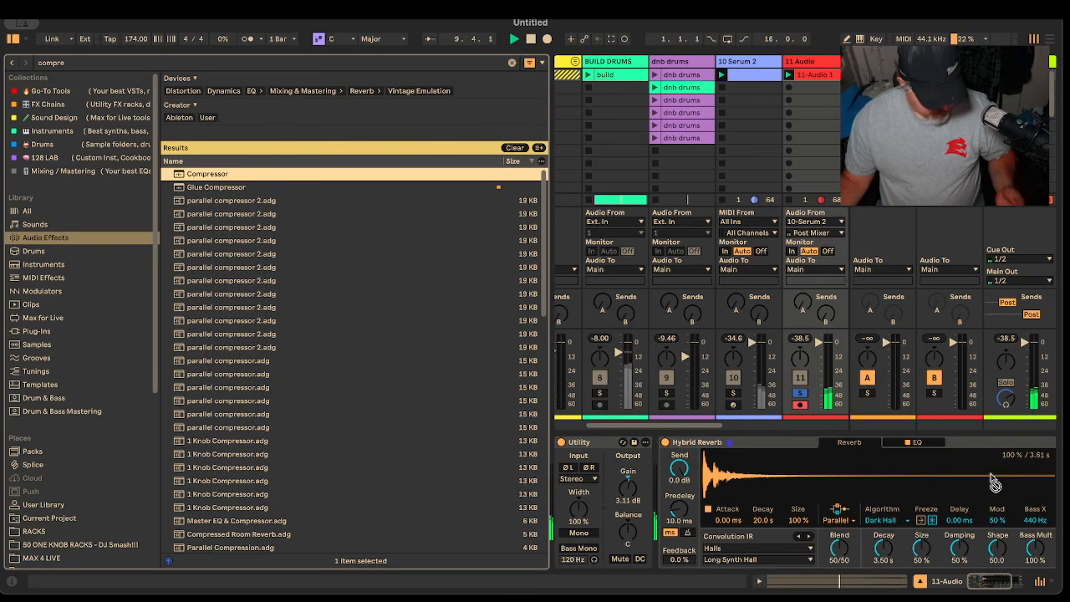
scroll(1026, 489, "right", 5)
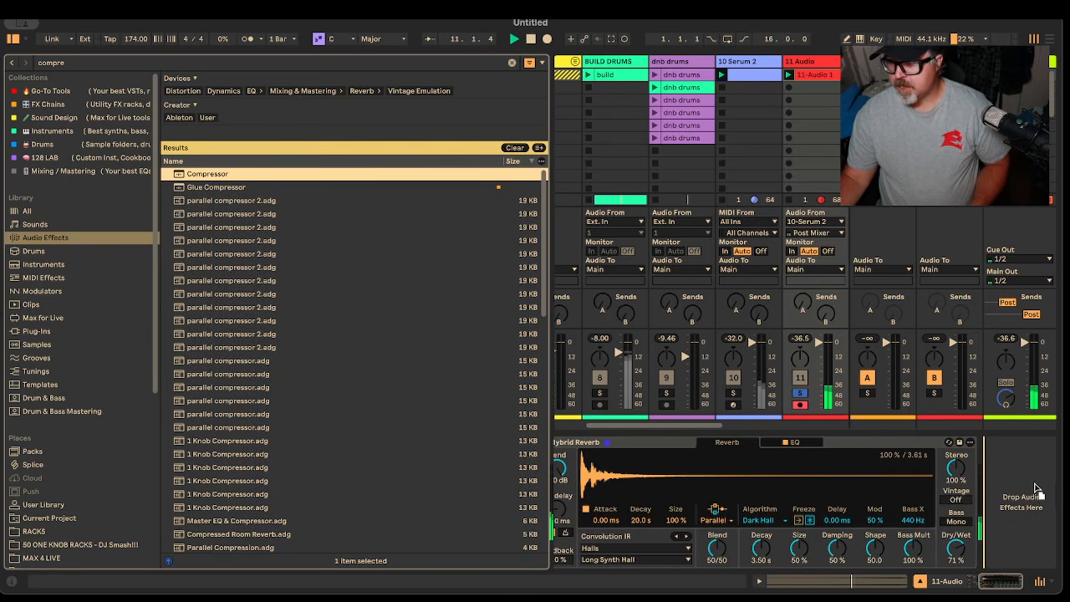
key("Return")
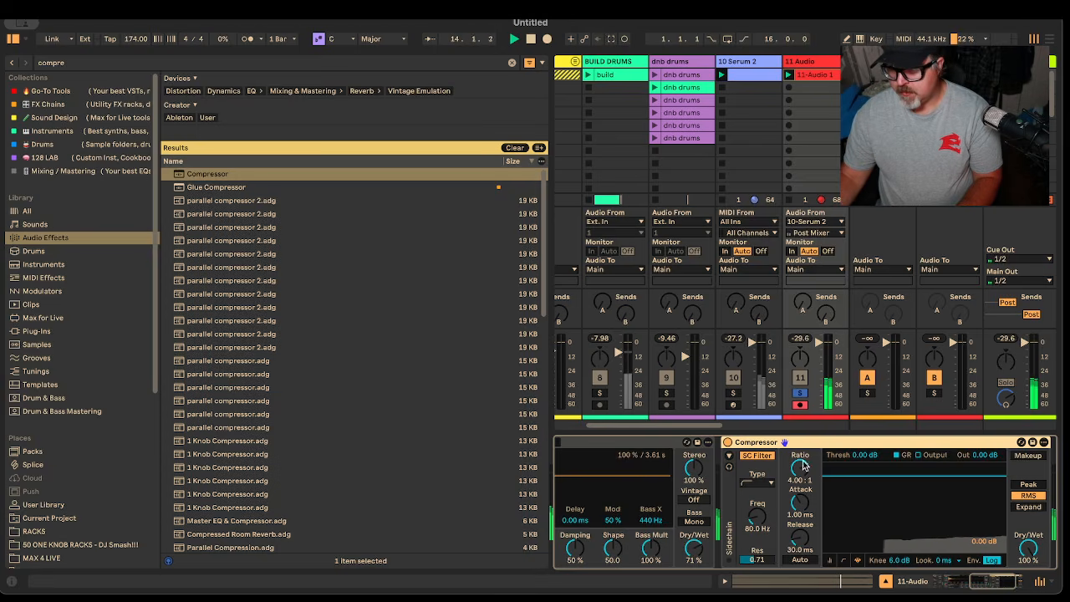
Lower the Compressor ratio to 2.00:1 and start a browser search for 'struder'
left_click_drag(800, 465, 800, 484)
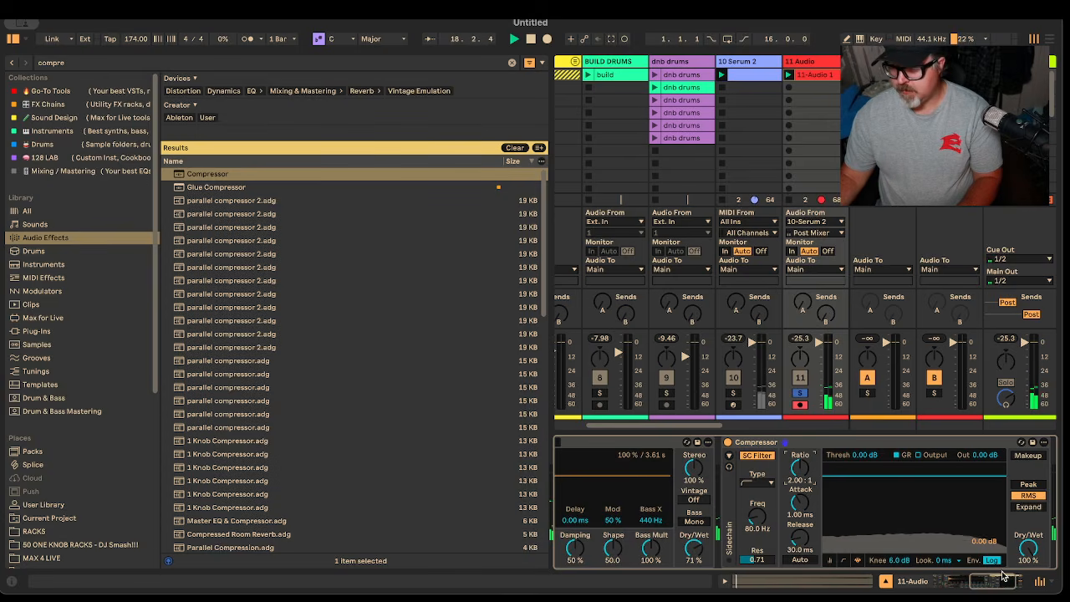
left_click_drag(1002, 575, 1025, 577)
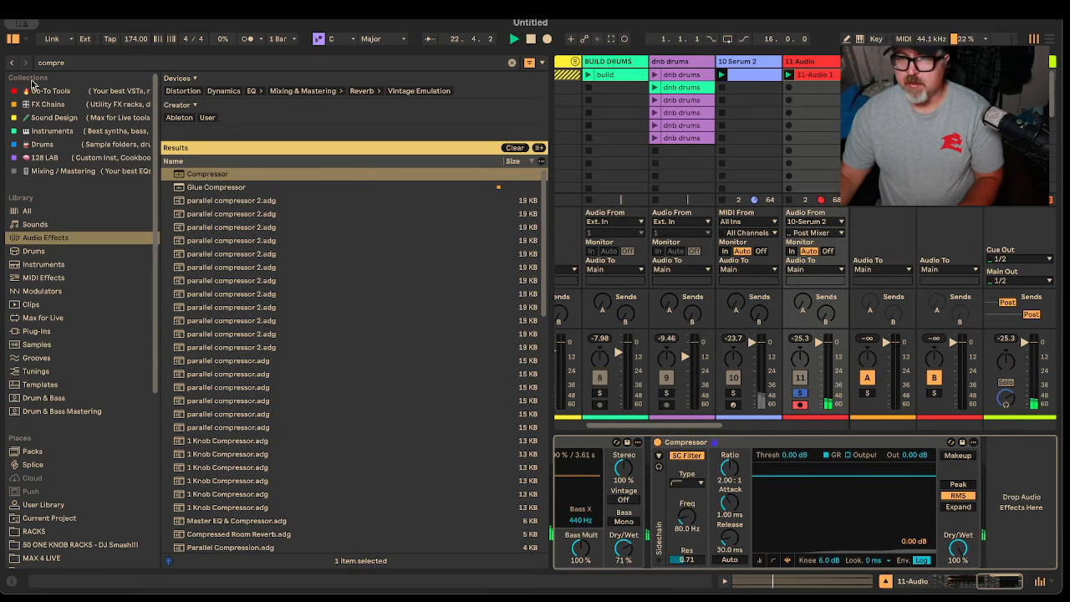
key("ctrl+f")
type("struder A")
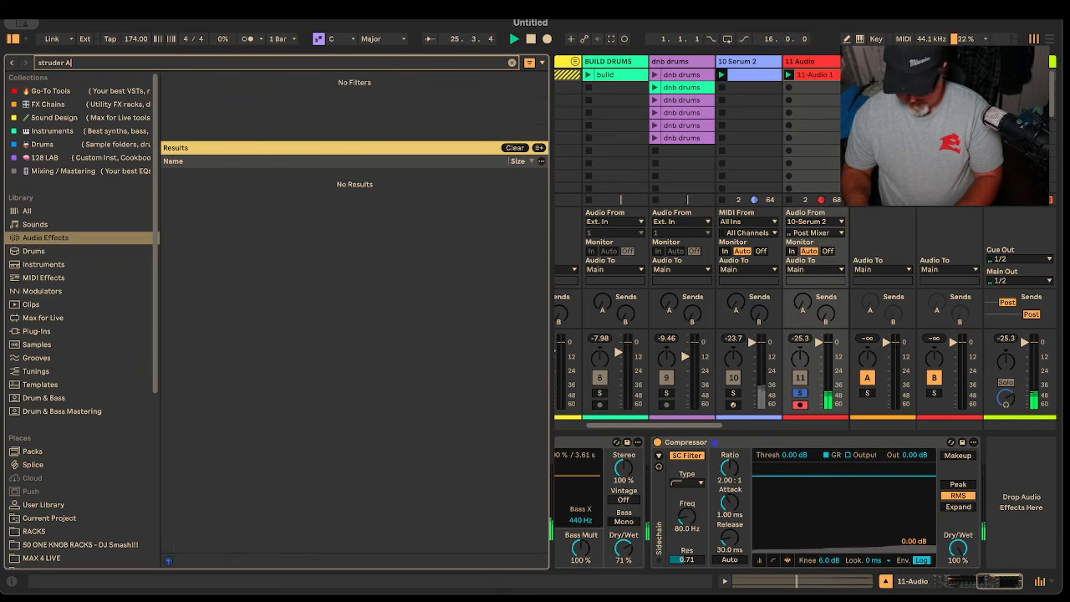
type("r")
Search Plug-Ins for 'a8' and place UAD Studer A800 after the Compressor
key("BackSpace")
key("BackSpace")
key("BackSpace")
key("BackSpace")
key("BackSpace")
key("BackSpace")
key("BackSpace")
type("a8")
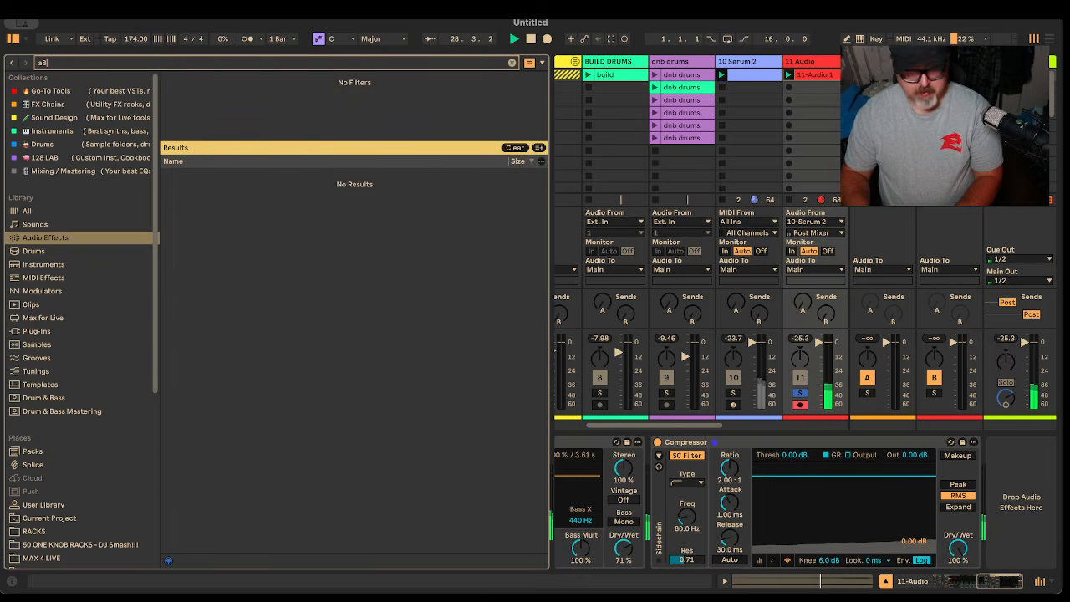
key("BackSpace")
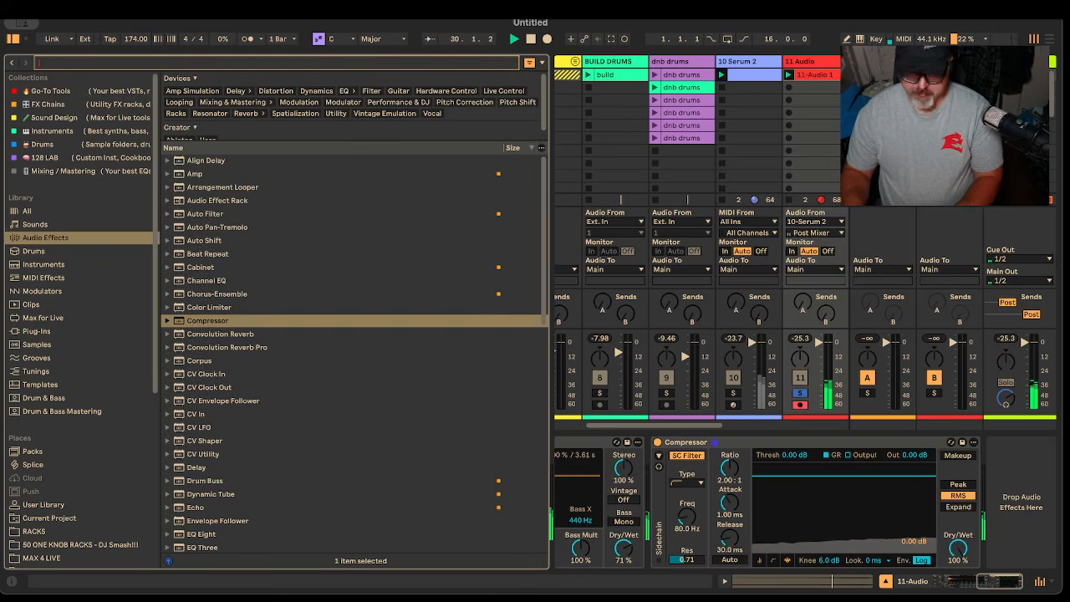
type("800")
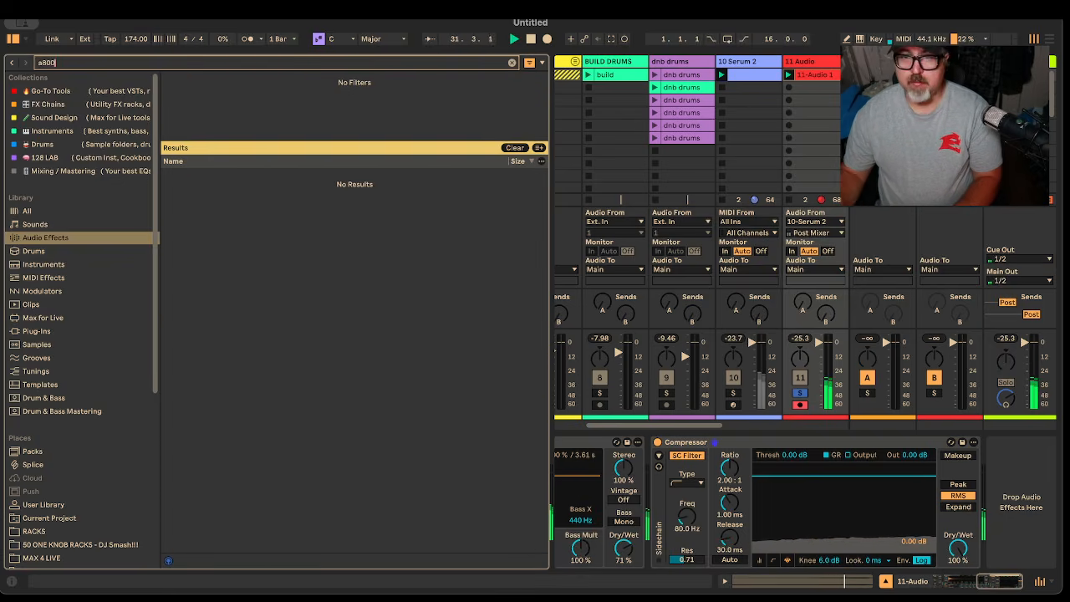
key("BackSpace")
key("BackSpace")
key("BackSpace")
key("BackSpace")
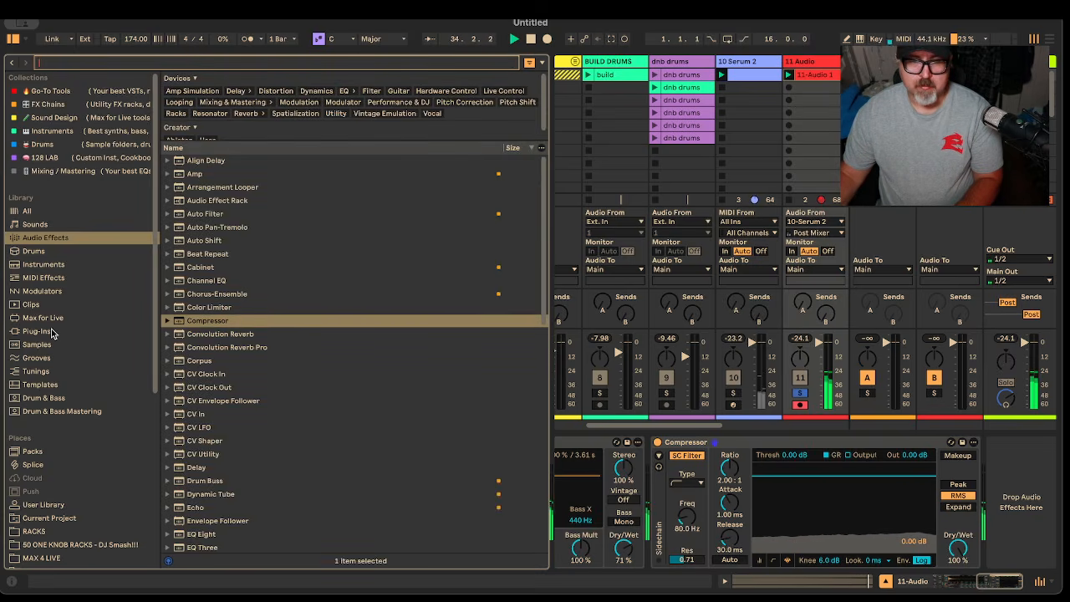
left_click(50, 331)
left_click(92, 64)
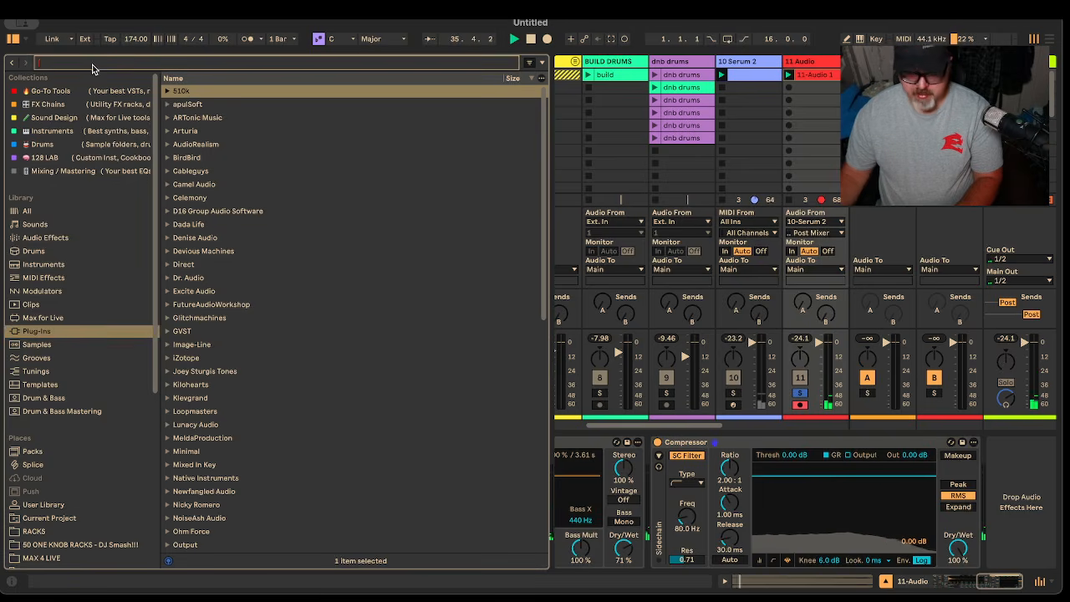
type("a800")
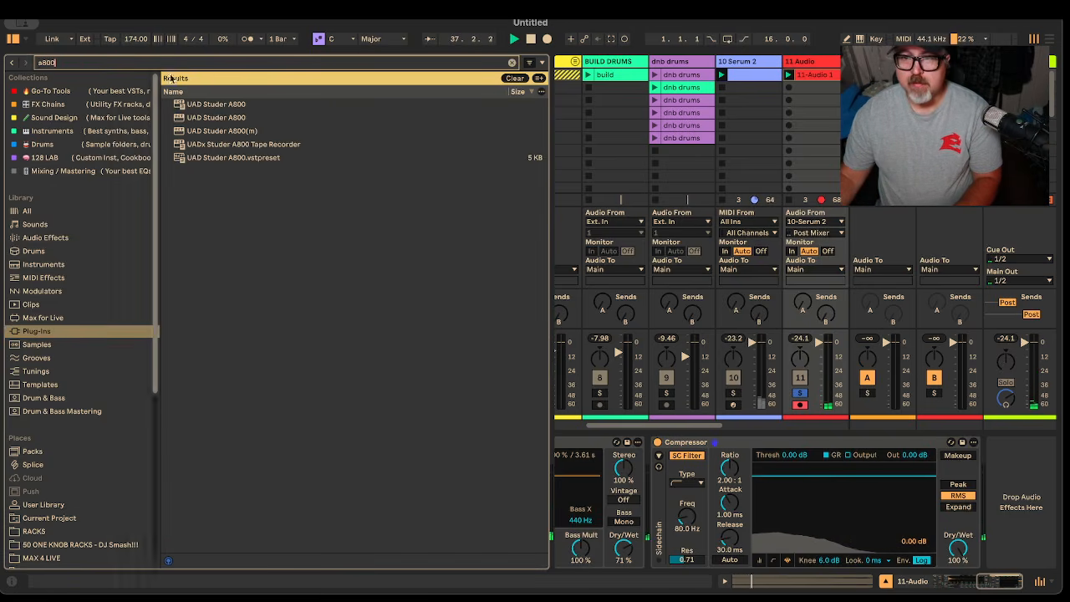
left_click_drag(213, 109, 1006, 498)
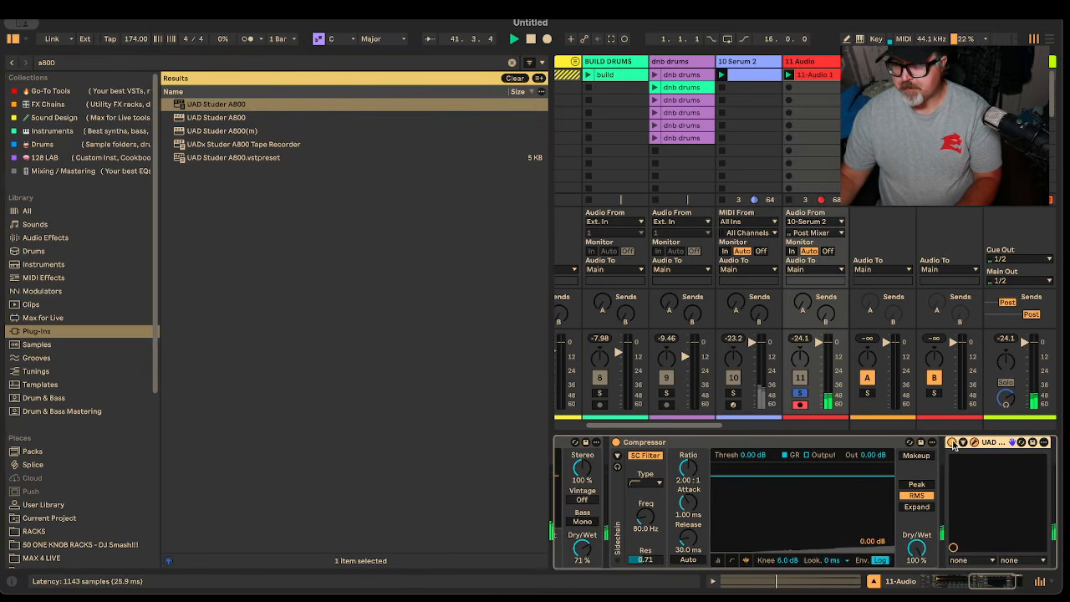
Bypass the Studer A800 and tune the Compressor threshold to -41.0 dB during playback
left_click(953, 444)
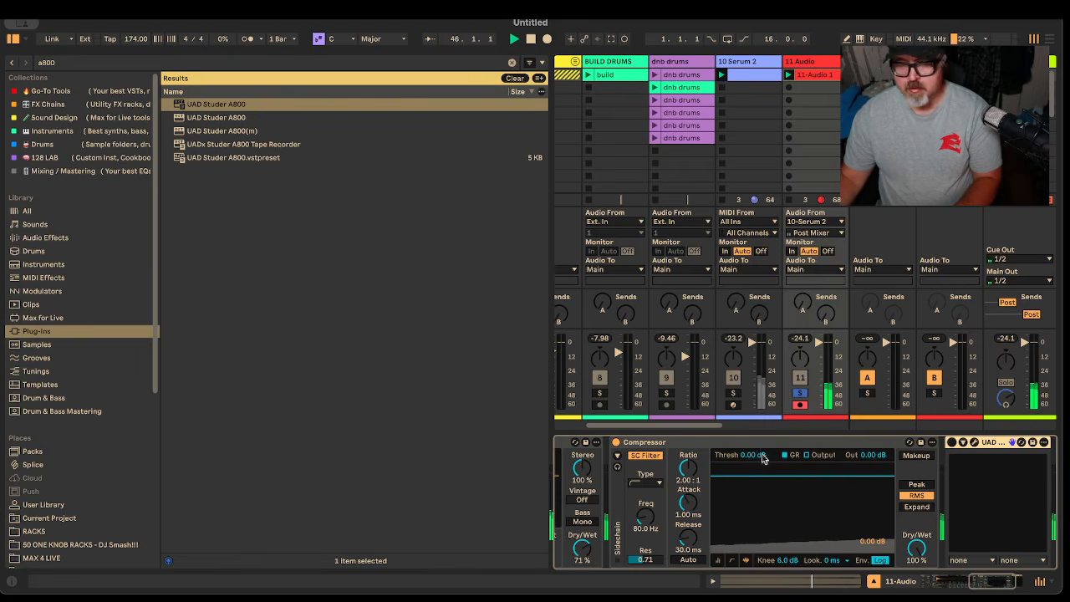
mouse_move(985, 577)
left_mouse_down()
mouse_move(971, 579)
mouse_move(1003, 581)
left_mouse_up()
left_click_drag(681, 458, 681, 474)
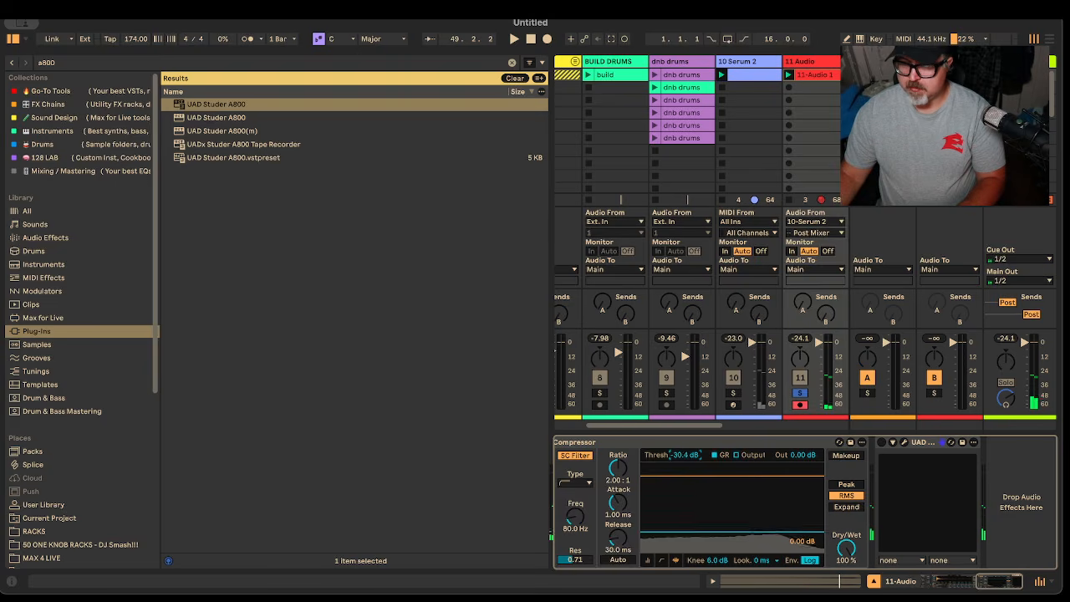
key("space")
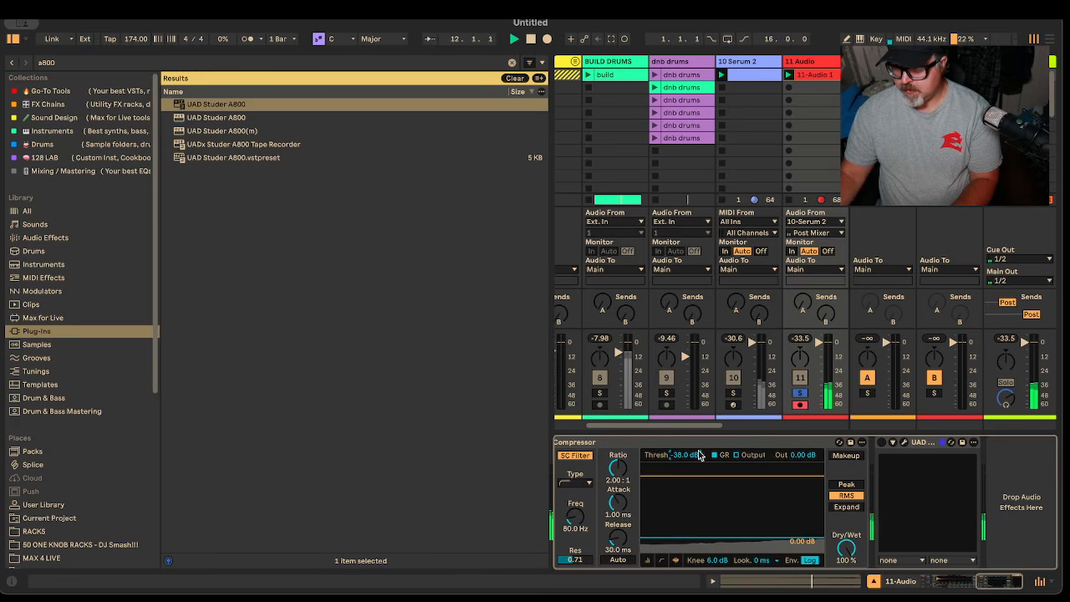
left_click_drag(683, 455, 683, 469)
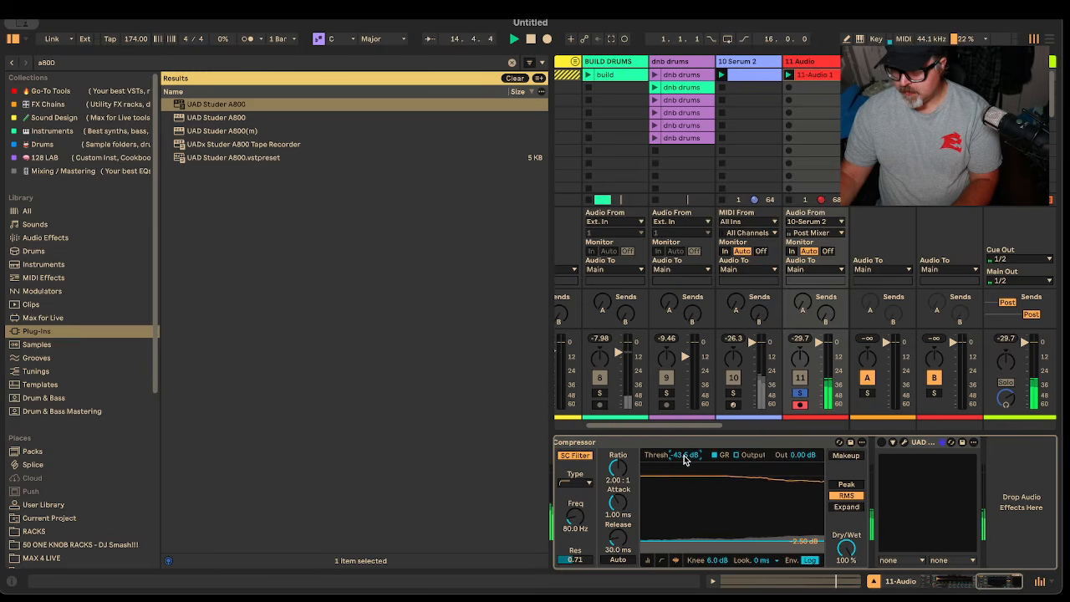
left_click_drag(695, 462, 688, 460)
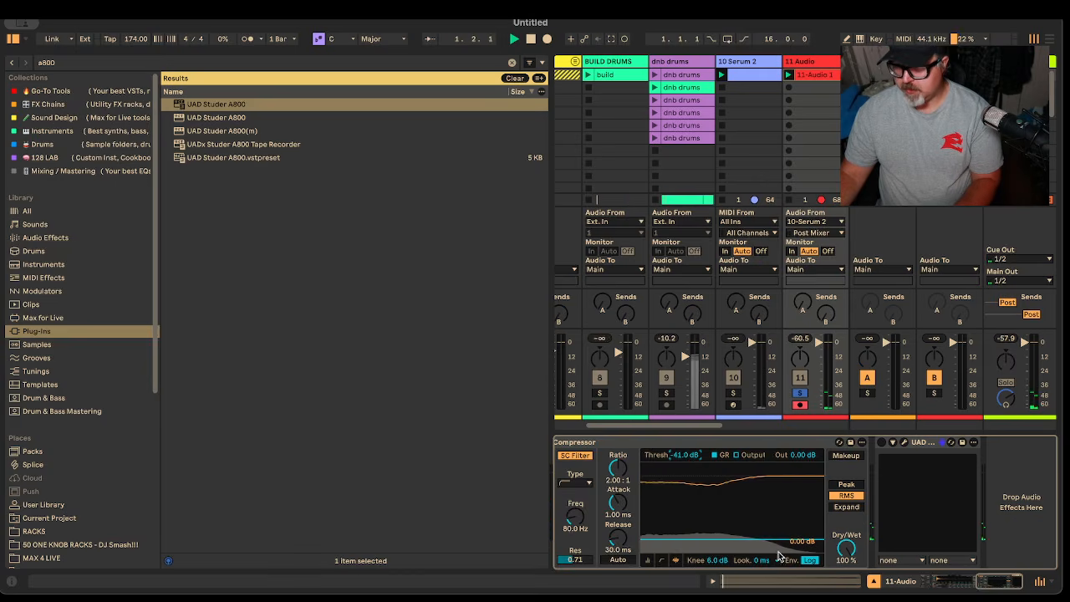
Check the resampled clip around bar 13, then open the Studer A800 plug-in window
left_click(803, 76)
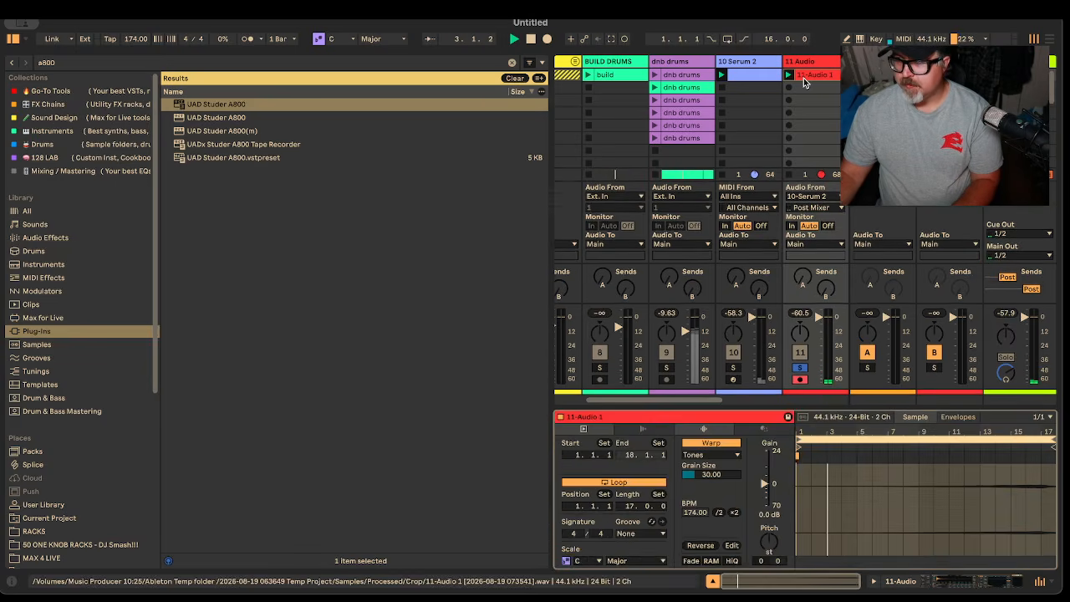
left_click(969, 446)
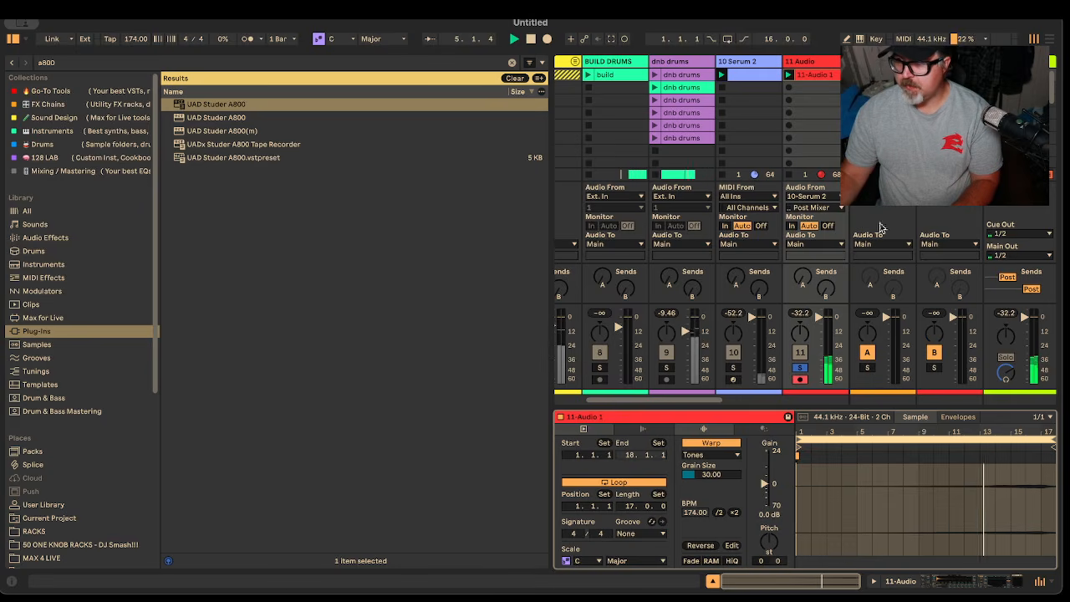
left_click(812, 62)
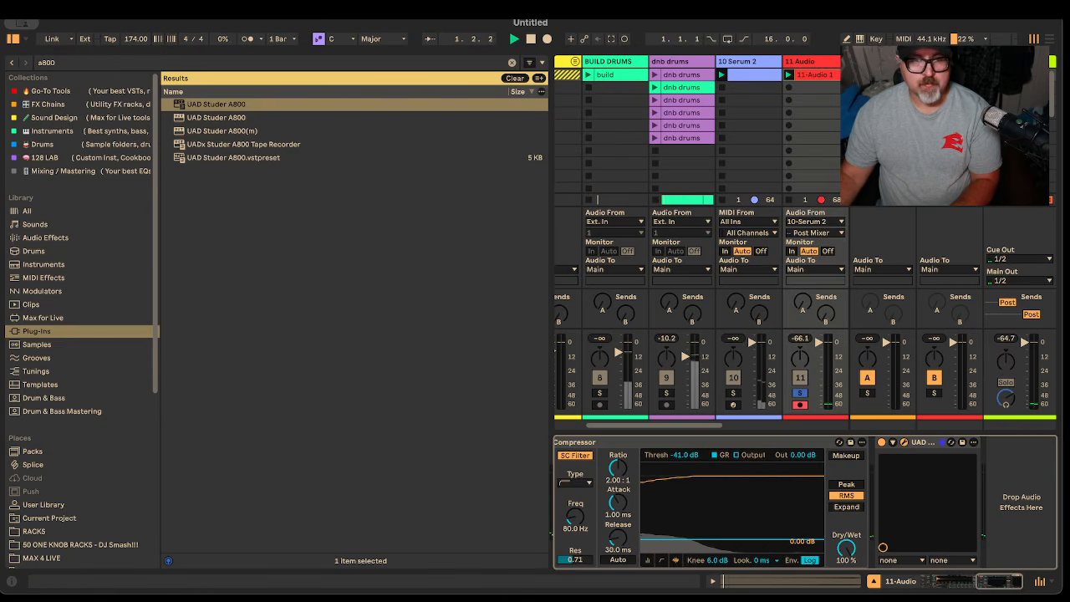
left_click(889, 443)
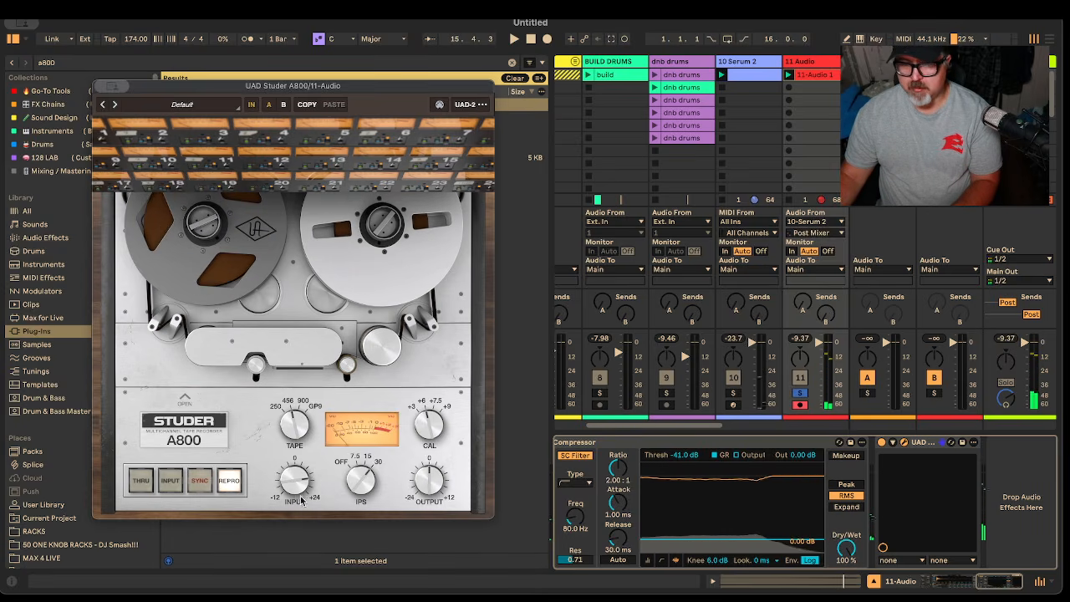
left_click(831, 357)
key("space")
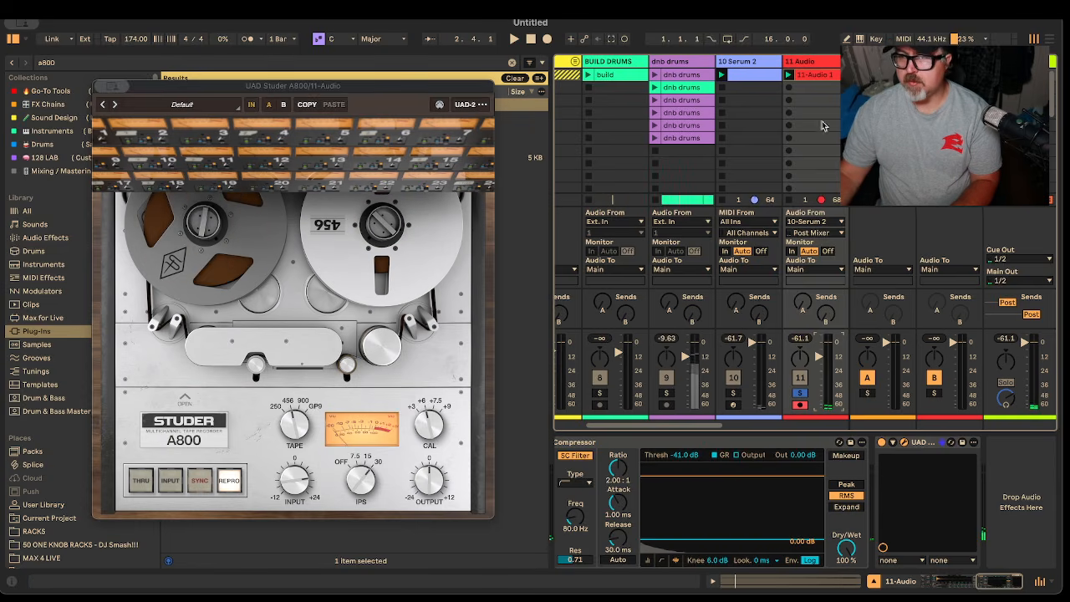
left_click(821, 75)
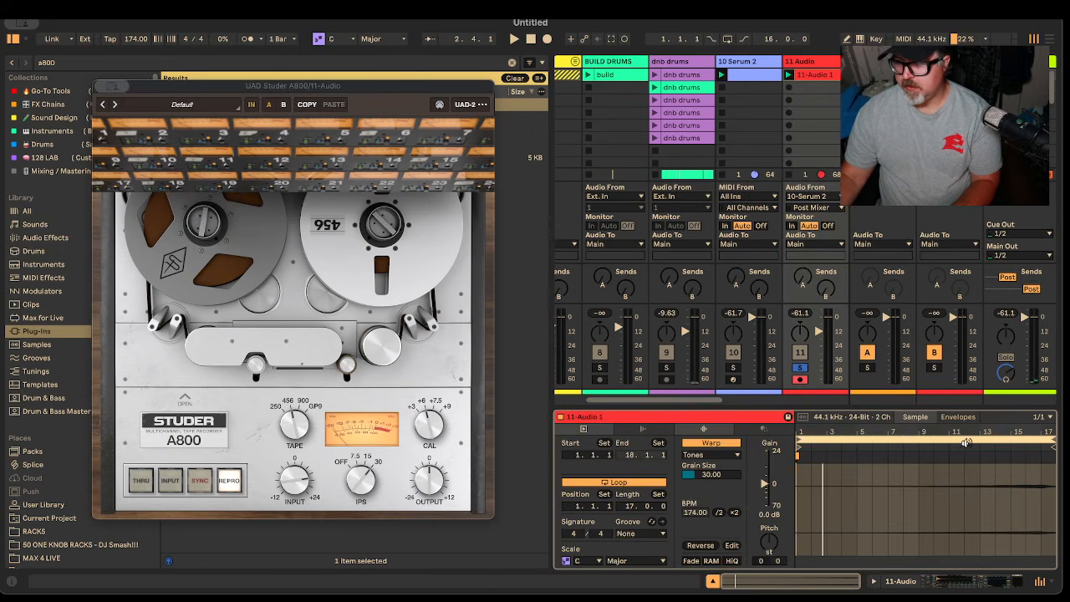
left_click_drag(801, 447, 982, 447)
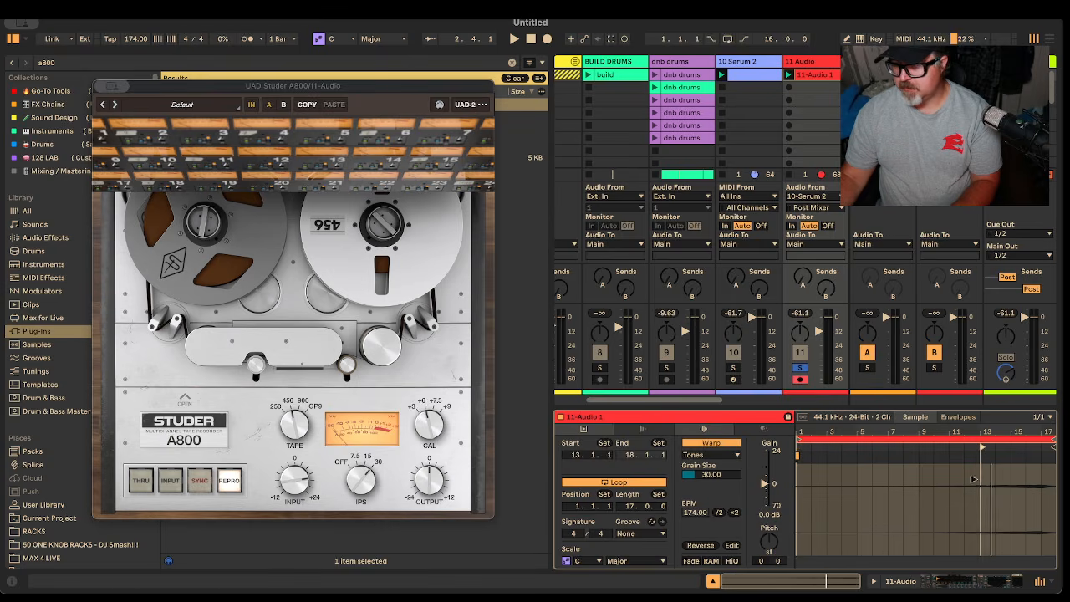
key("space")
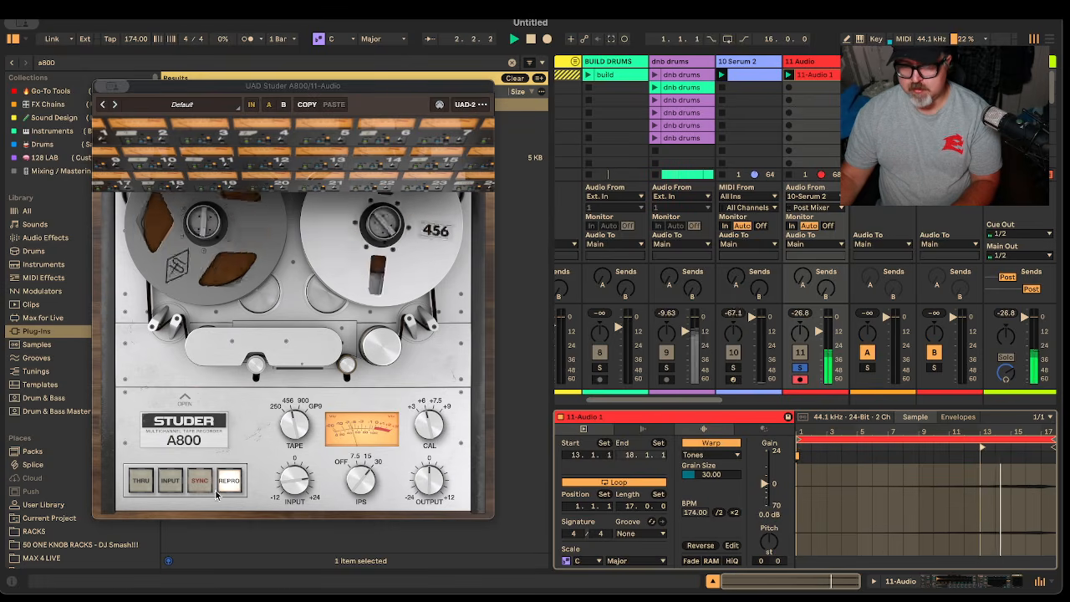
left_click(302, 479)
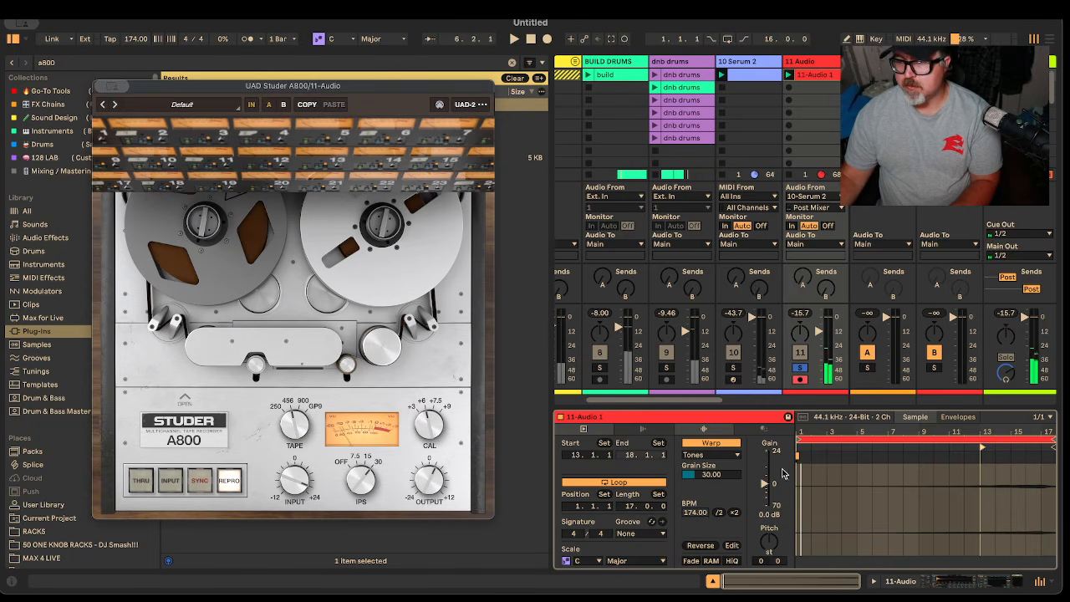
left_click_drag(983, 447, 719, 454)
key("space")
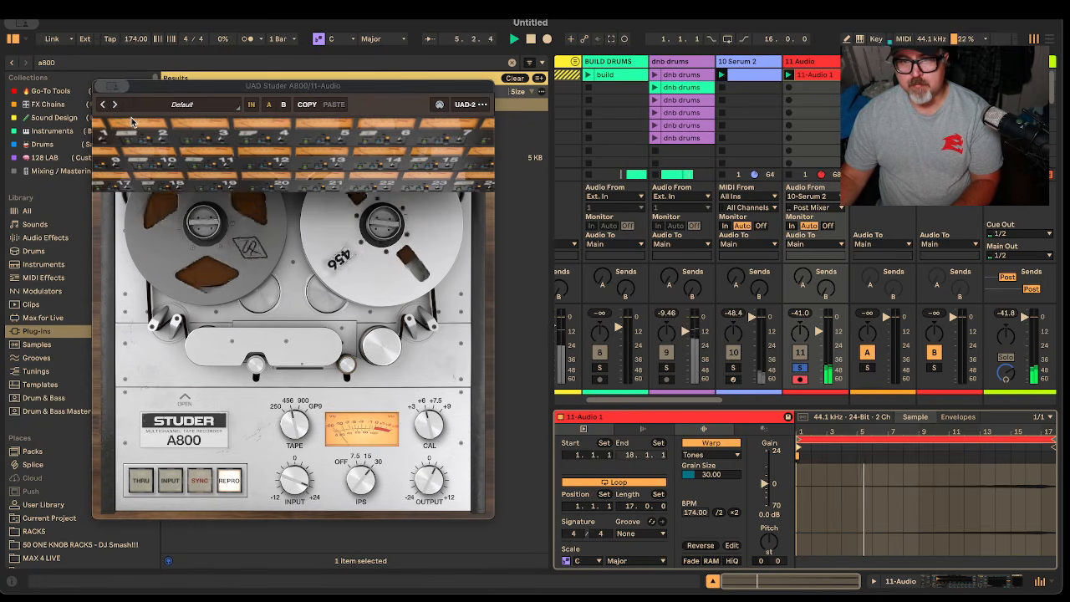
Close Studer, search 'lexicon', and load UAD Lexicon 480L onto the 11 Audio track
left_click(101, 86)
left_click(517, 80)
left_click(138, 65)
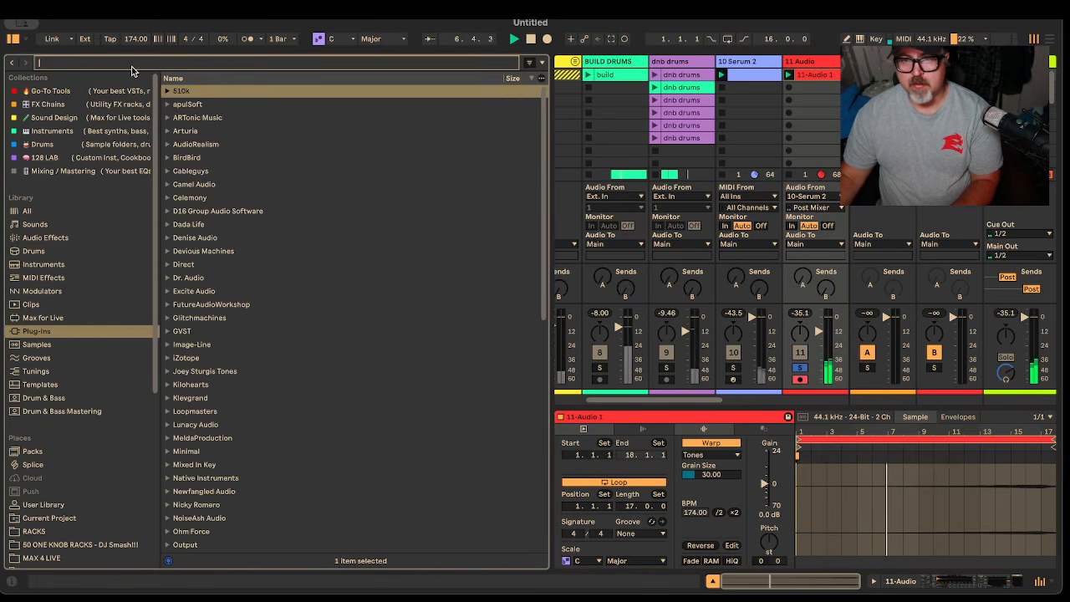
type("lexicon")
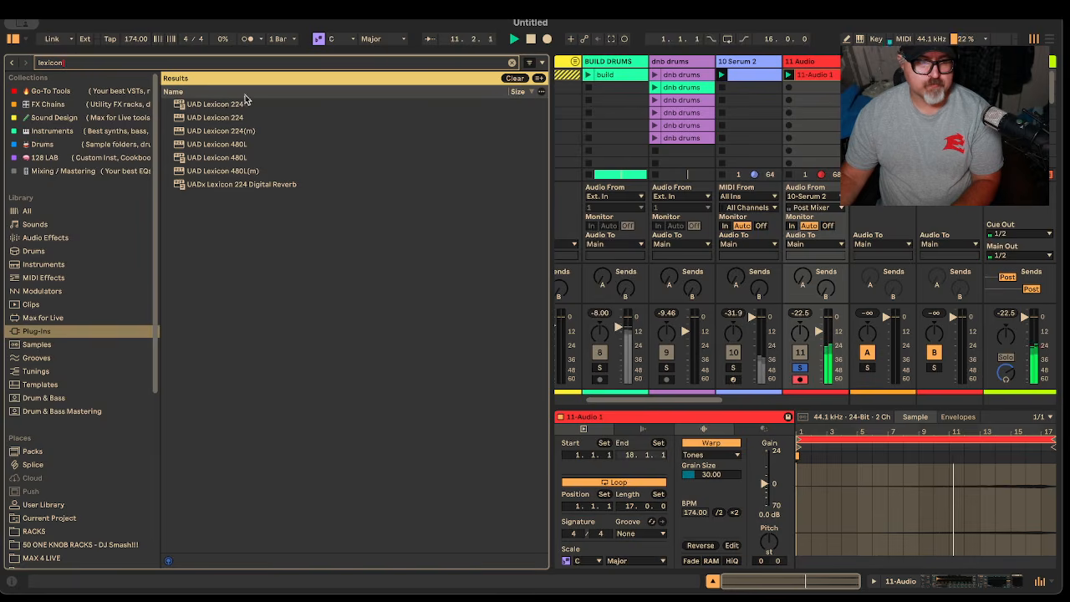
double_click(233, 158)
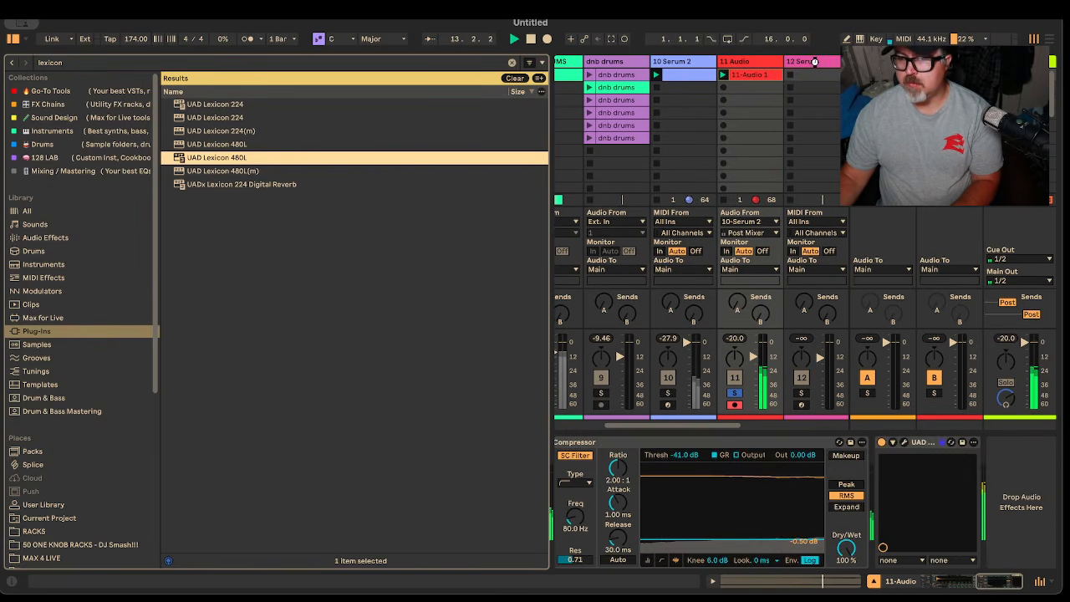
left_click(816, 67)
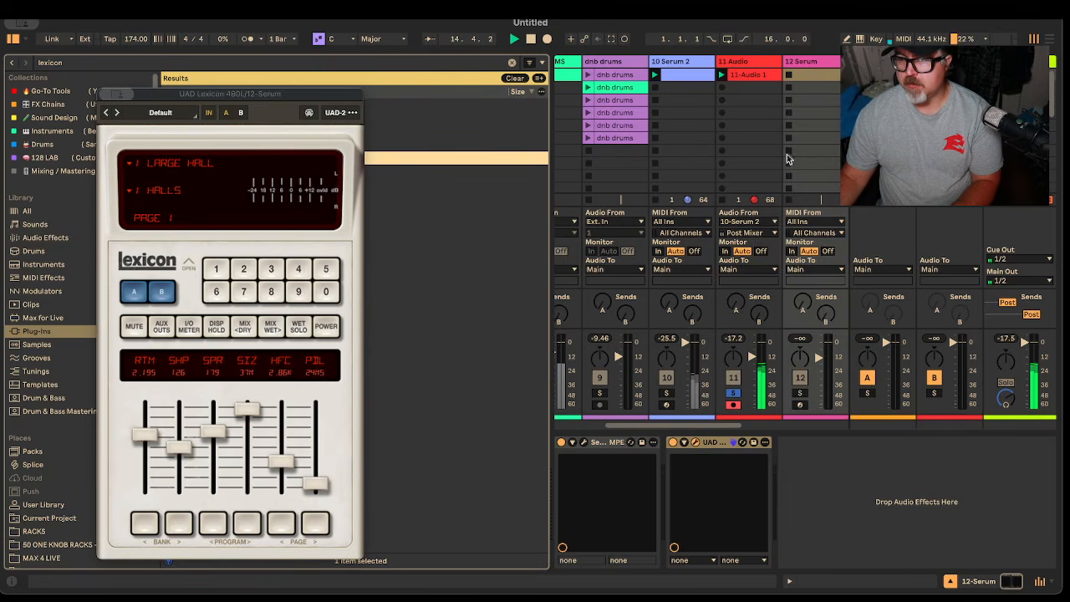
left_click(715, 445)
left_click_drag(758, 67, 757, 68)
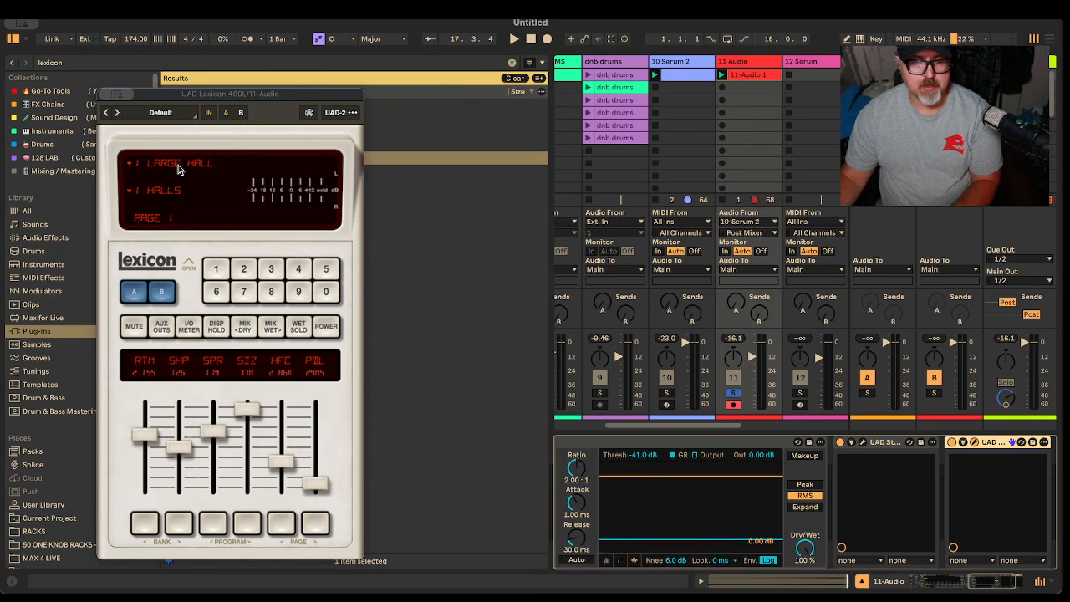
Turn off the Lexicon's Wet Solo, blend in more dry signal, and close its window
left_click(303, 330)
left_click(271, 331)
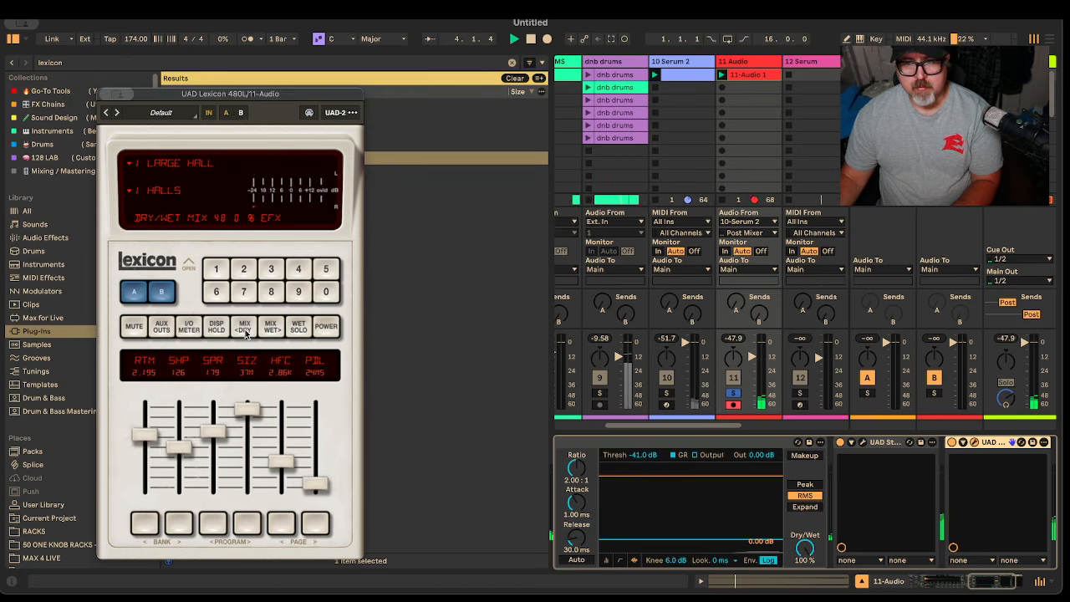
left_click(245, 329)
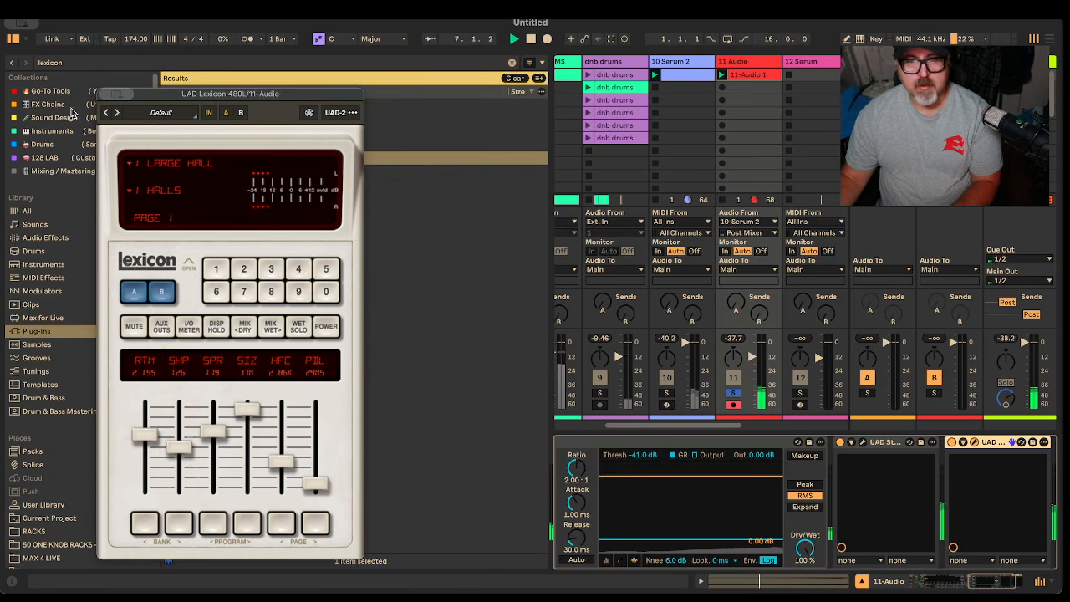
left_click(106, 94)
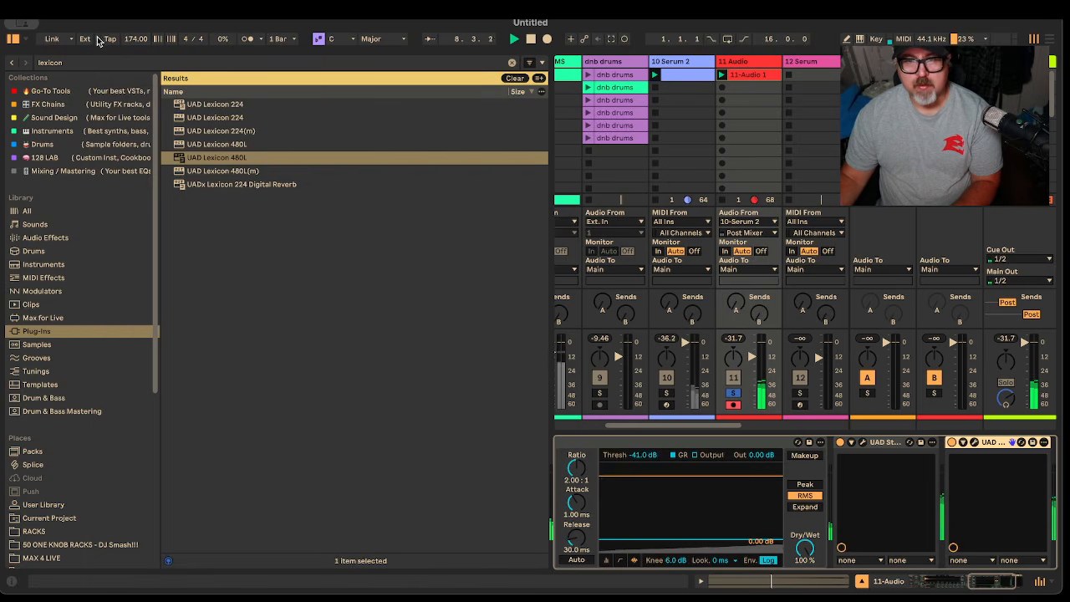
Add the UAD Manley Massive Passive EQ after the Lexicon 480L on 11 Audio
left_click(88, 62)
key("BackSpace")
key("BackSpace")
key("BackSpace")
key("BackSpace")
key("BackSpace")
key("BackSpace")
key("BackSpace")
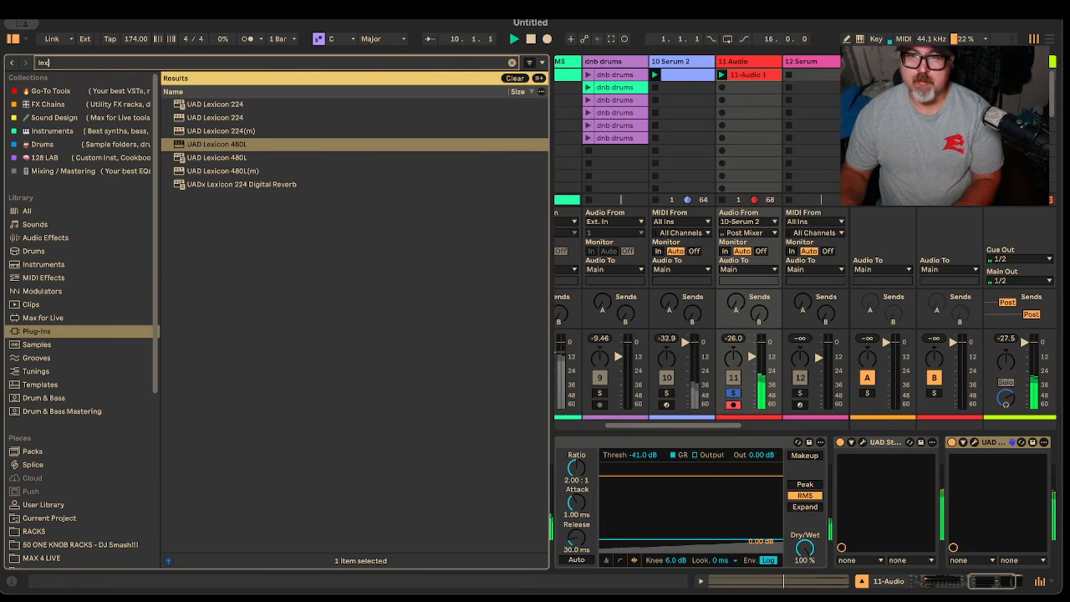
type("mass")
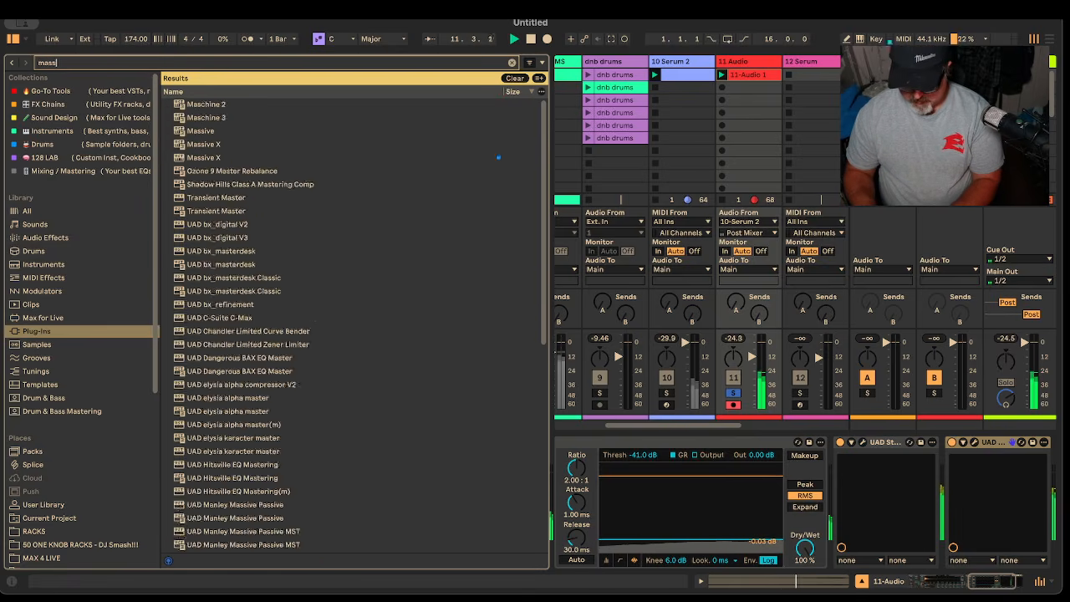
type("ive passive")
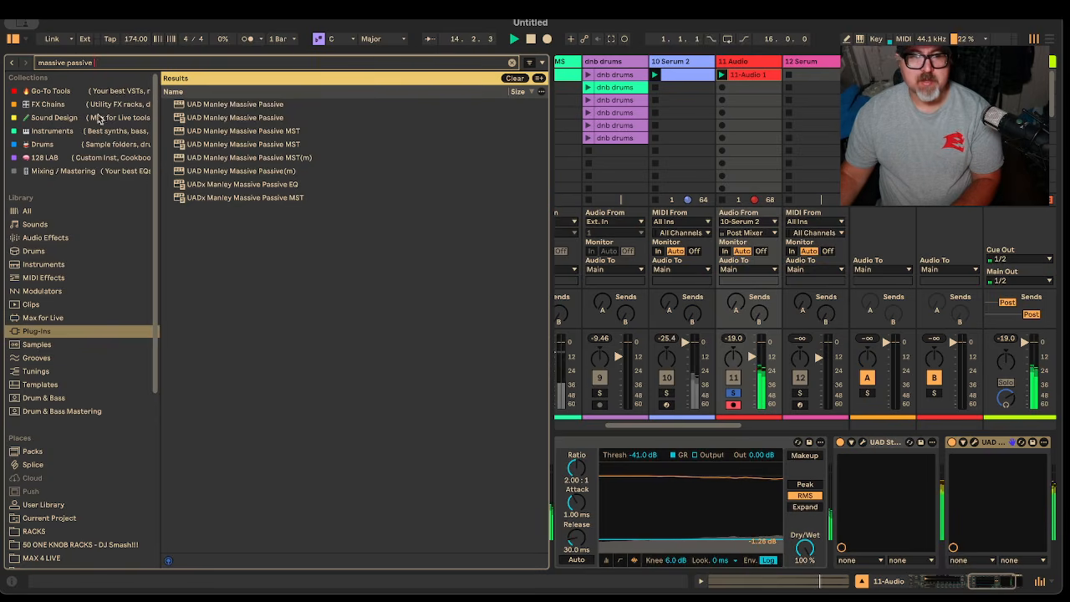
left_click(210, 103)
left_click_drag(485, 198, 1011, 478)
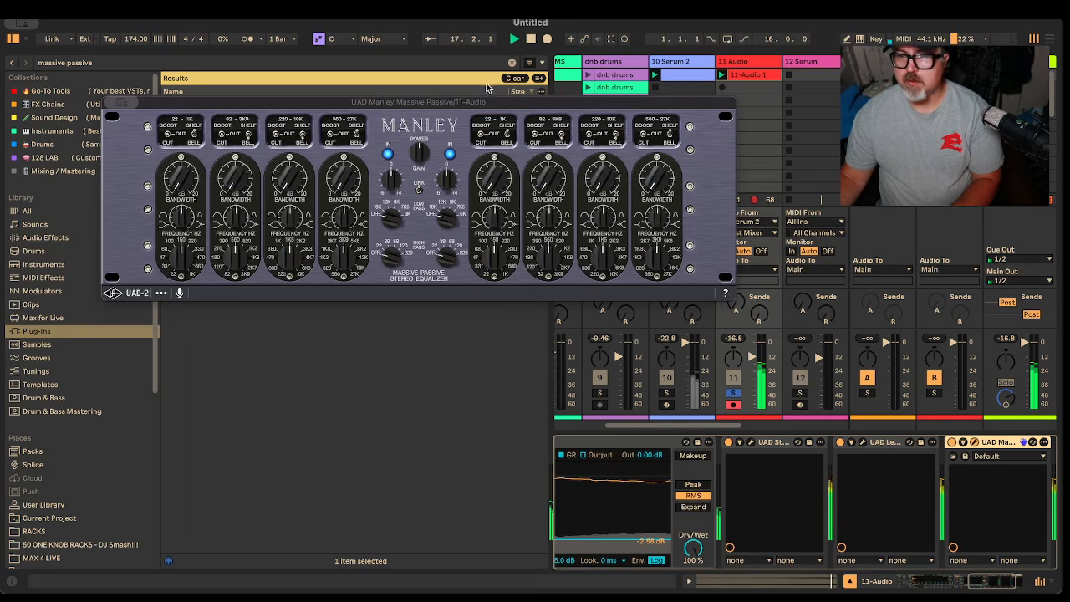
left_click(513, 78)
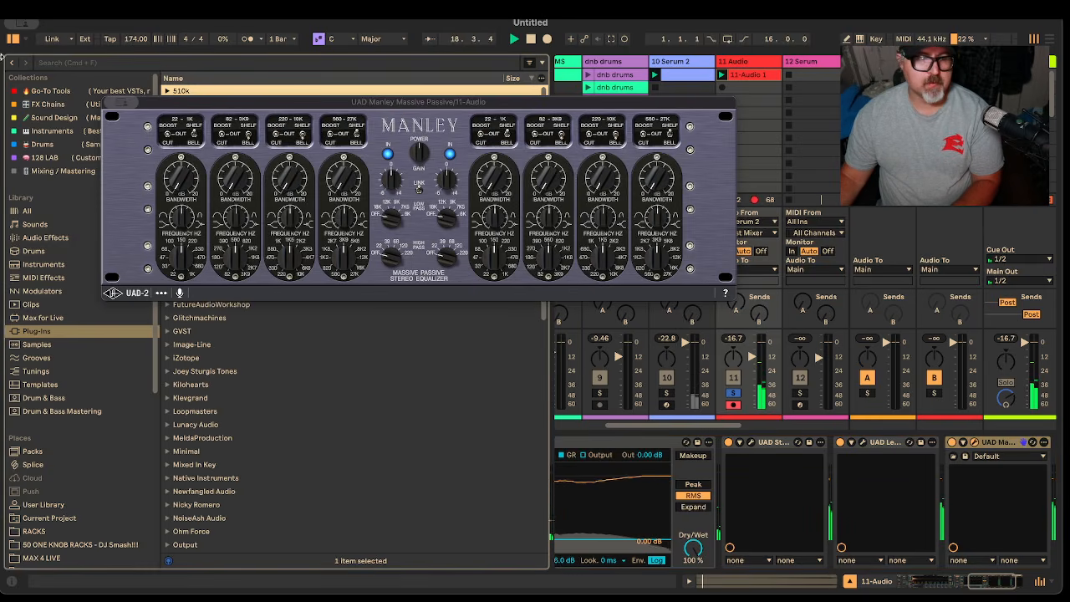
Adjust the Manley EQ's band 4 frequency and gain, audition it, and close its window
left_click(7, 63)
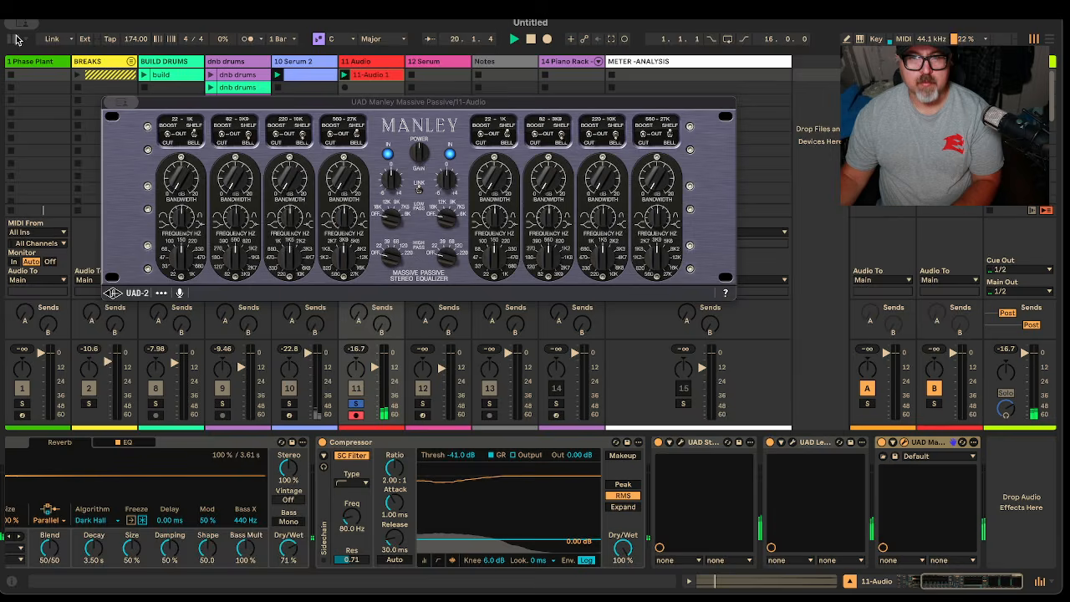
left_click_drag(248, 105, 219, 219)
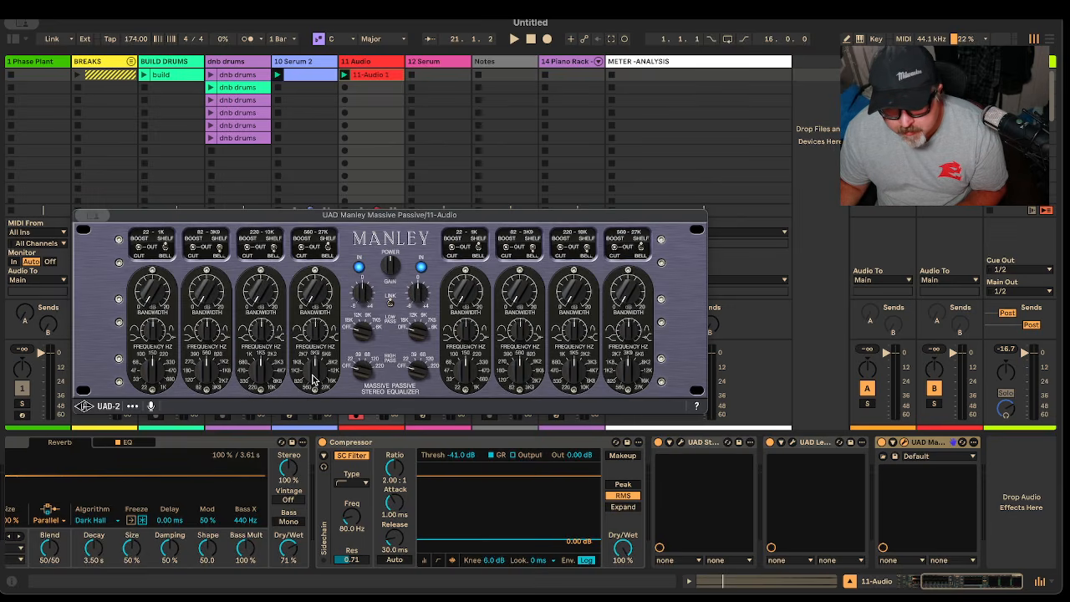
left_click_drag(317, 372, 323, 368)
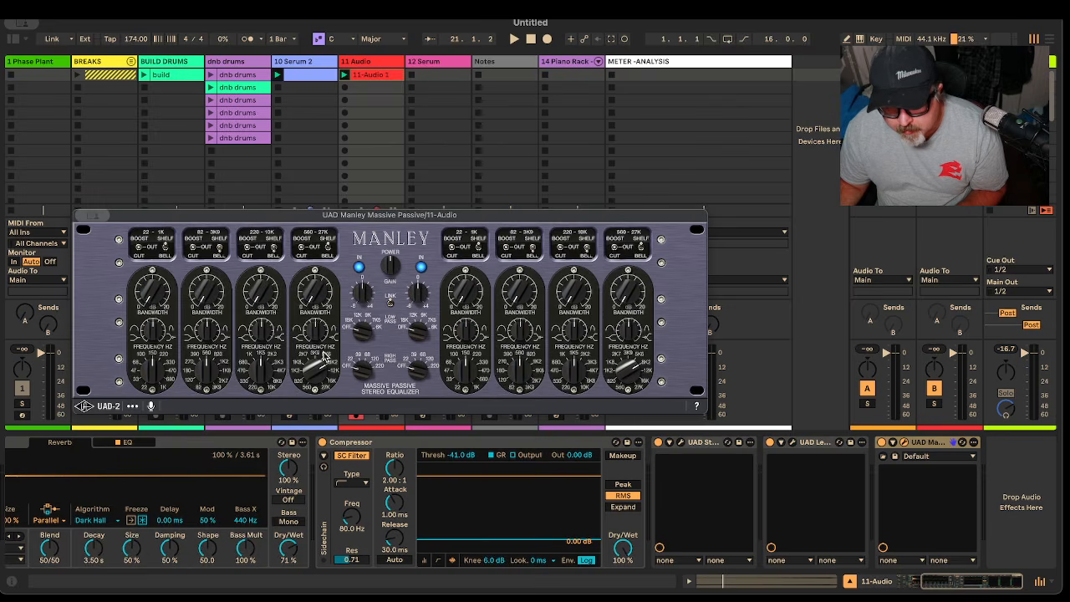
left_click_drag(317, 301, 321, 289)
key("space")
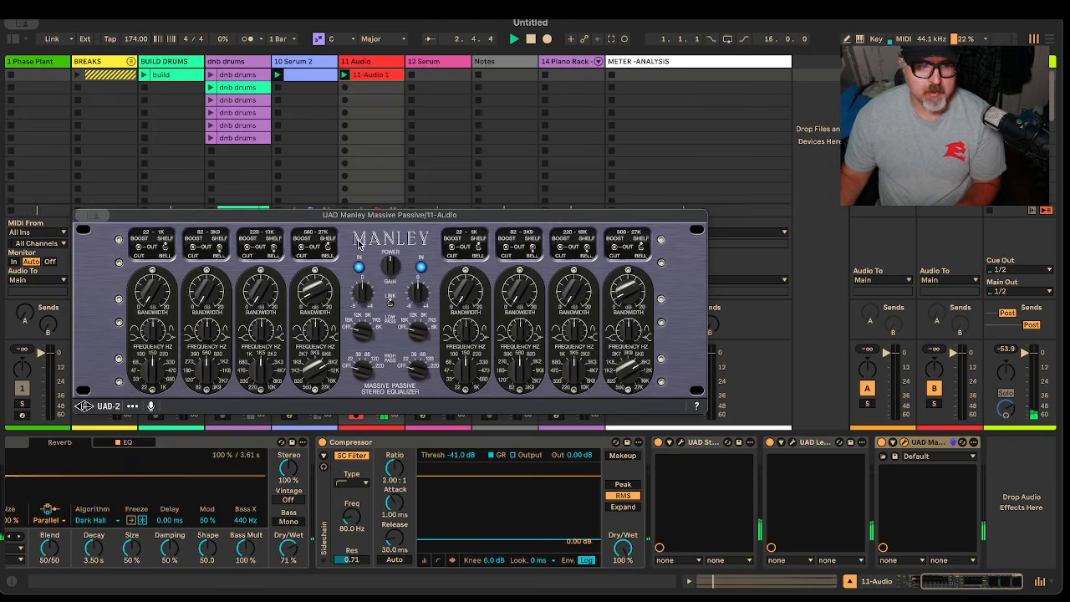
left_click(82, 216)
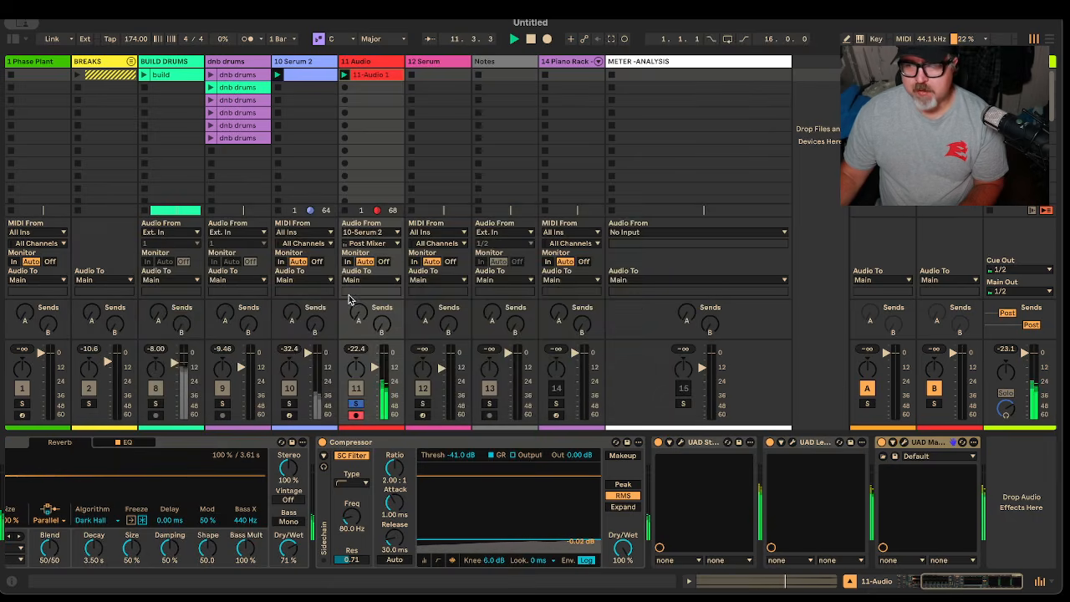
Insert a new audio track right after 11 Audio
right_click(374, 62)
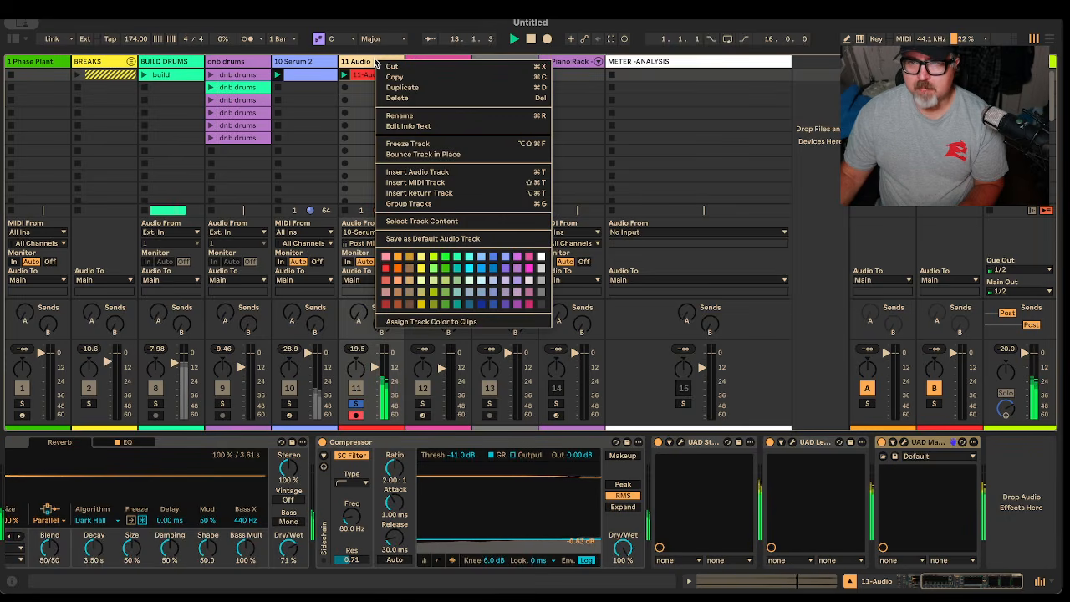
left_click(425, 168)
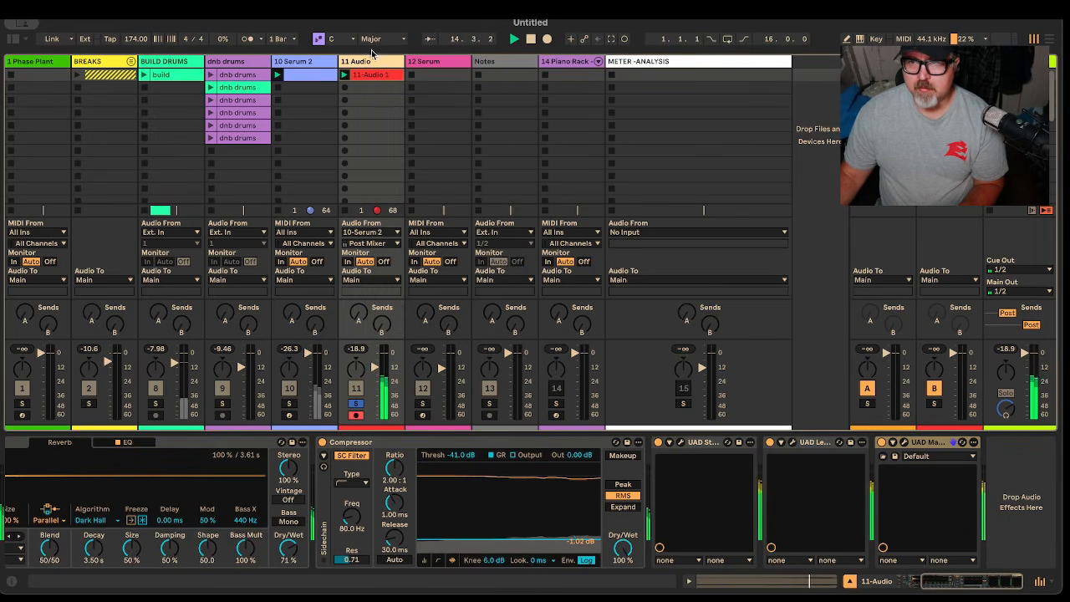
right_click(373, 63)
left_click(453, 175)
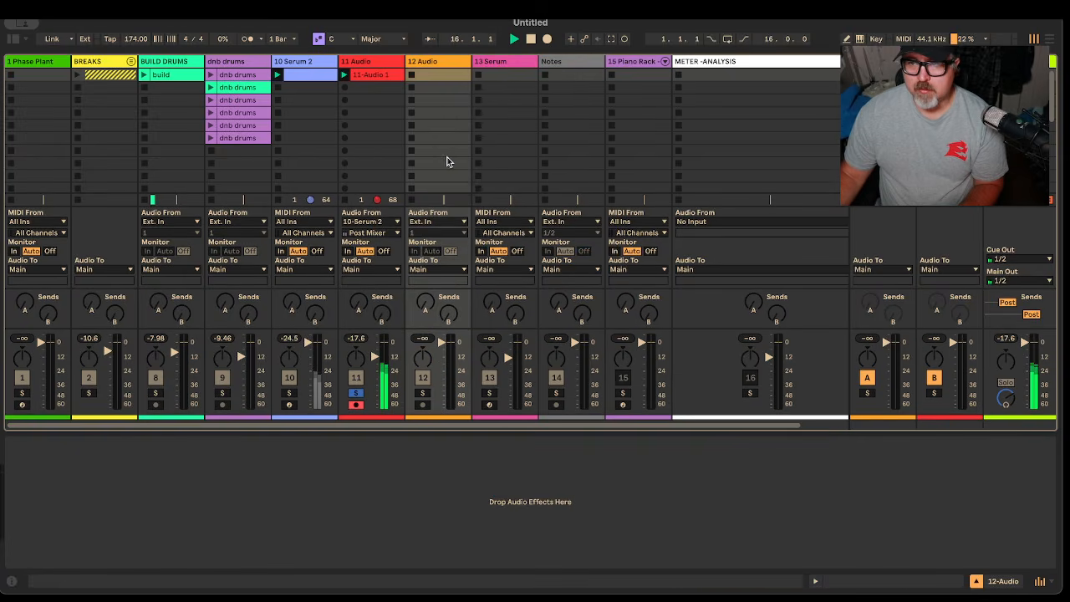
Feed 12 Audio from 11-Audio with Monitor In, arm it, and record clip 12-Audio 1
left_click(435, 222)
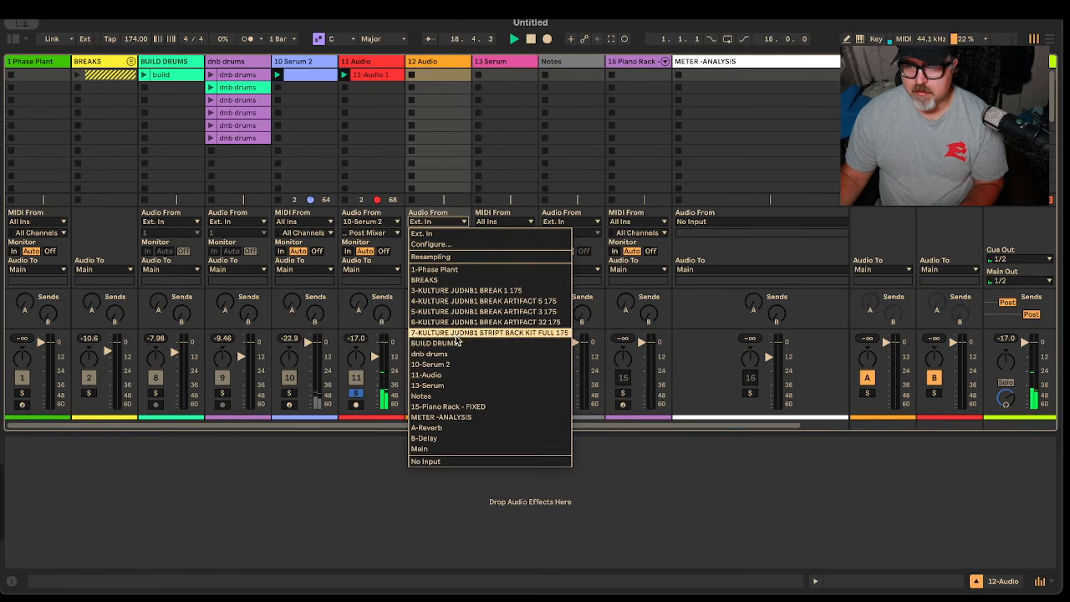
left_click(443, 375)
left_click(413, 252)
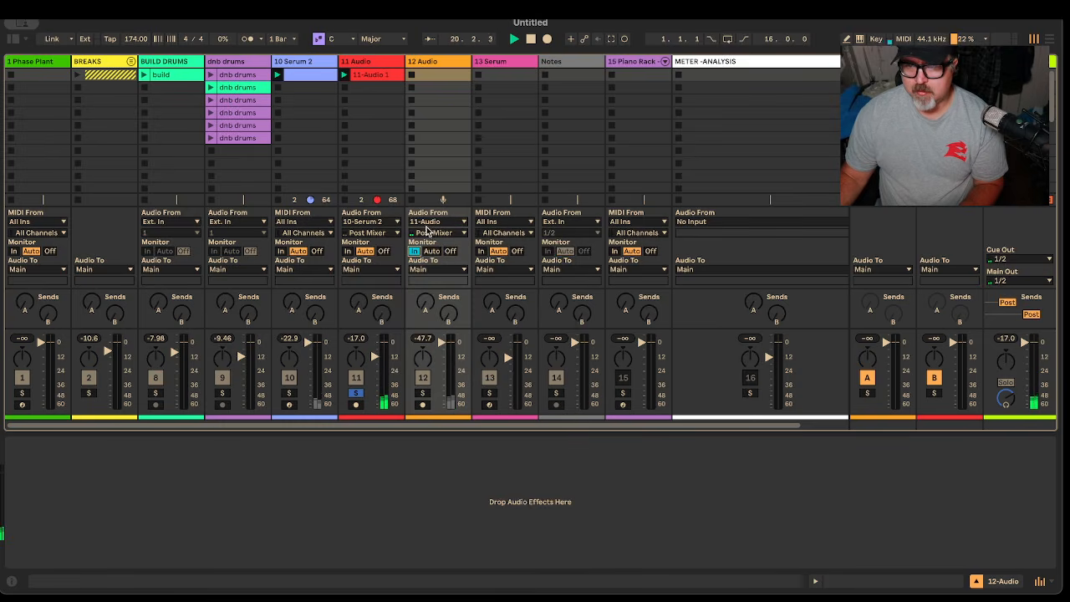
left_click(423, 405)
left_click(409, 75)
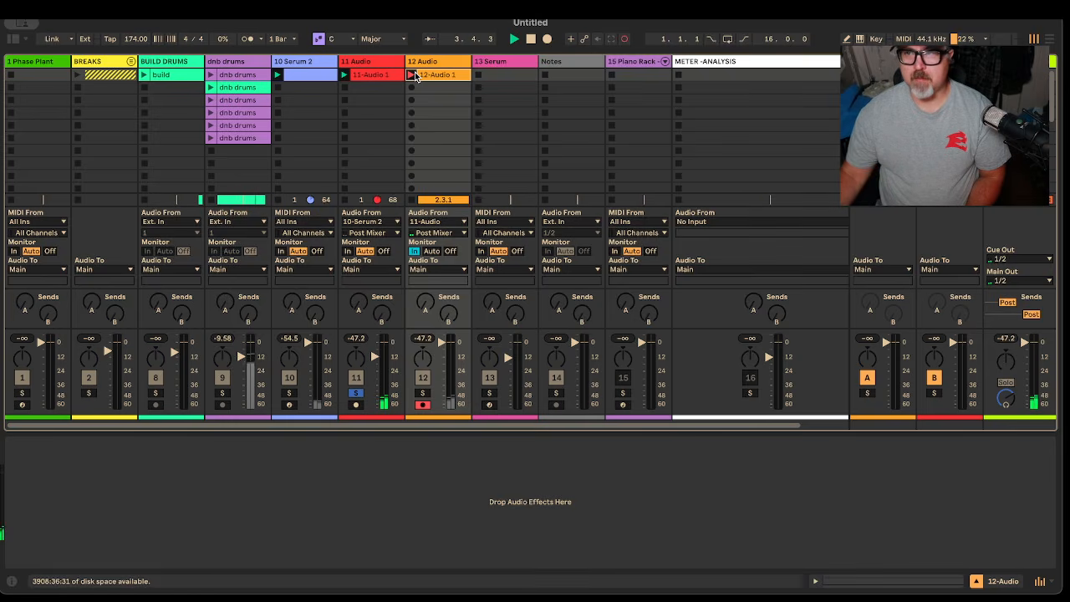
left_click(430, 76)
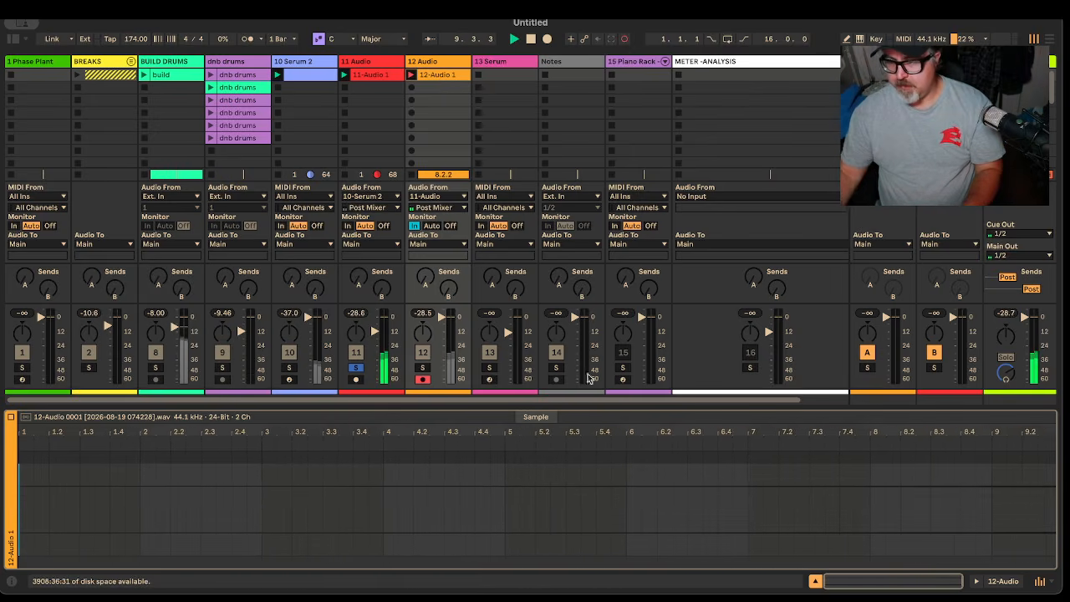
Stop recording and move clip 12-Audio 1's loop end from bar 21 to bar 20
left_click_drag(602, 403, 607, 68)
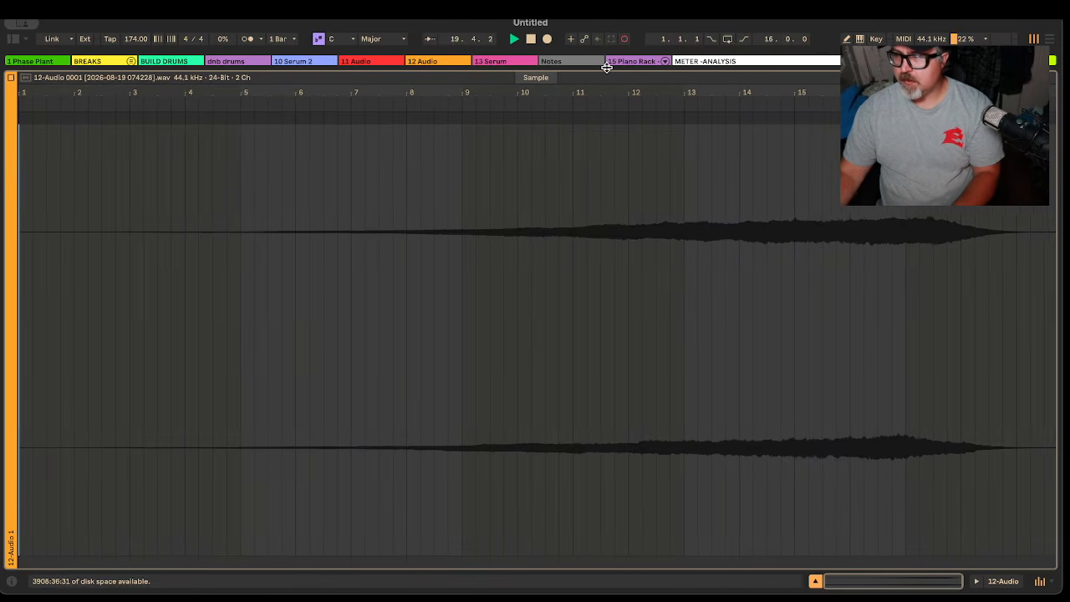
key("space")
left_click_drag(607, 67, 598, 273)
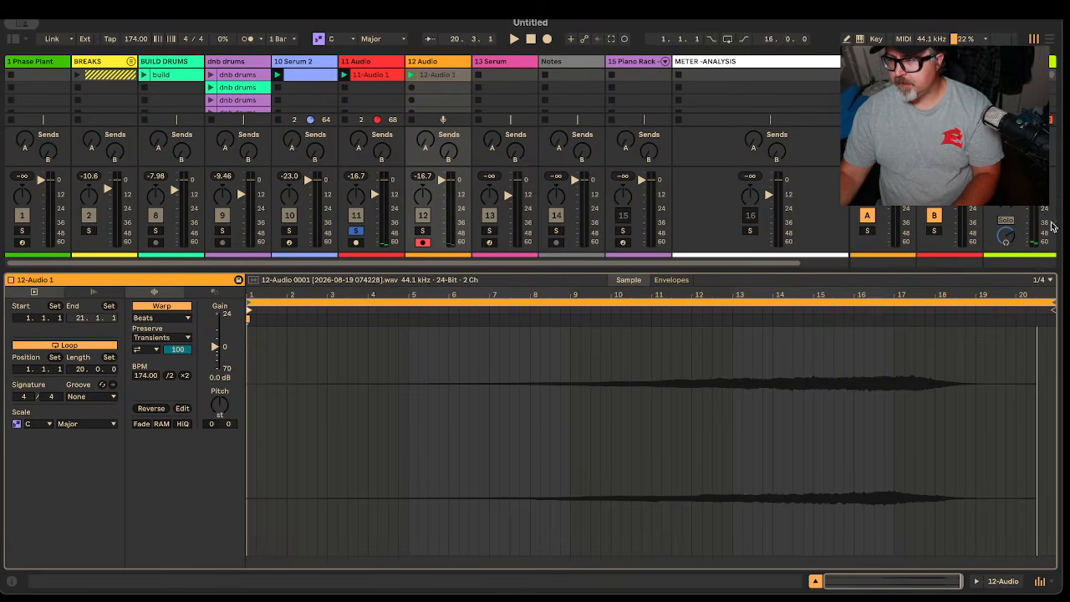
left_click_drag(1051, 303, 1010, 316)
right_click(933, 298)
Crop the pad sample to its loop and set its warp mode to Tones
left_click(919, 304)
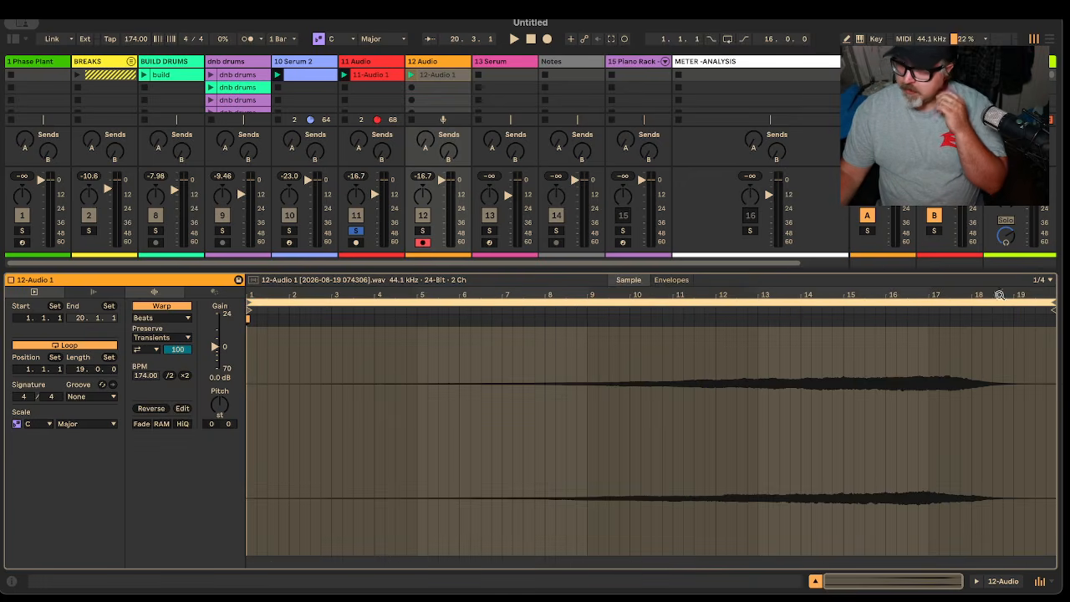
left_click(161, 317)
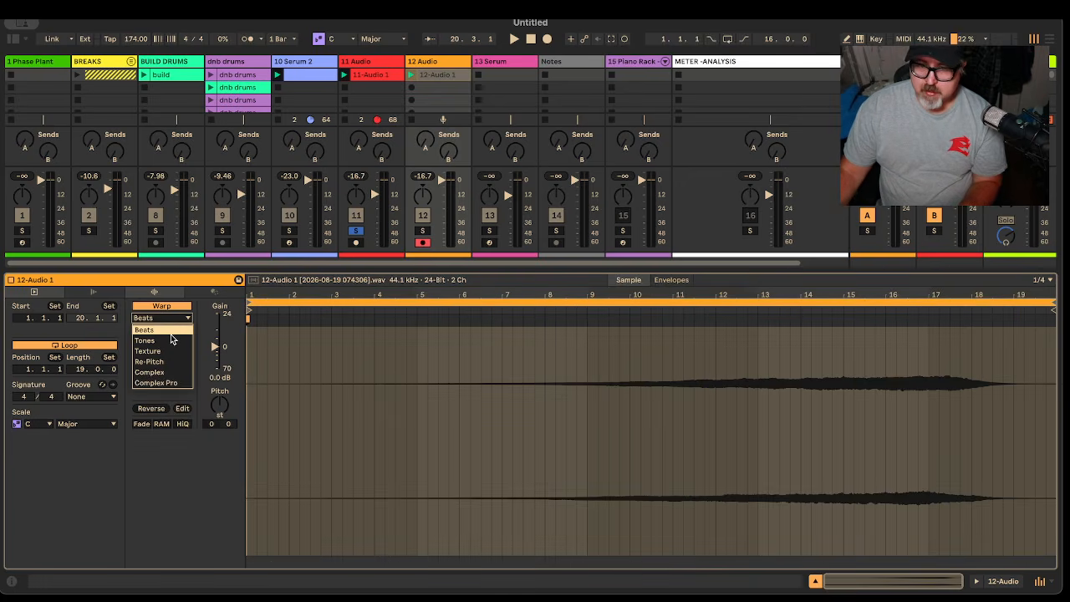
left_click(163, 334)
Solo 12 Audio during playback and switch its monitoring to Auto
key("space")
left_click(422, 230)
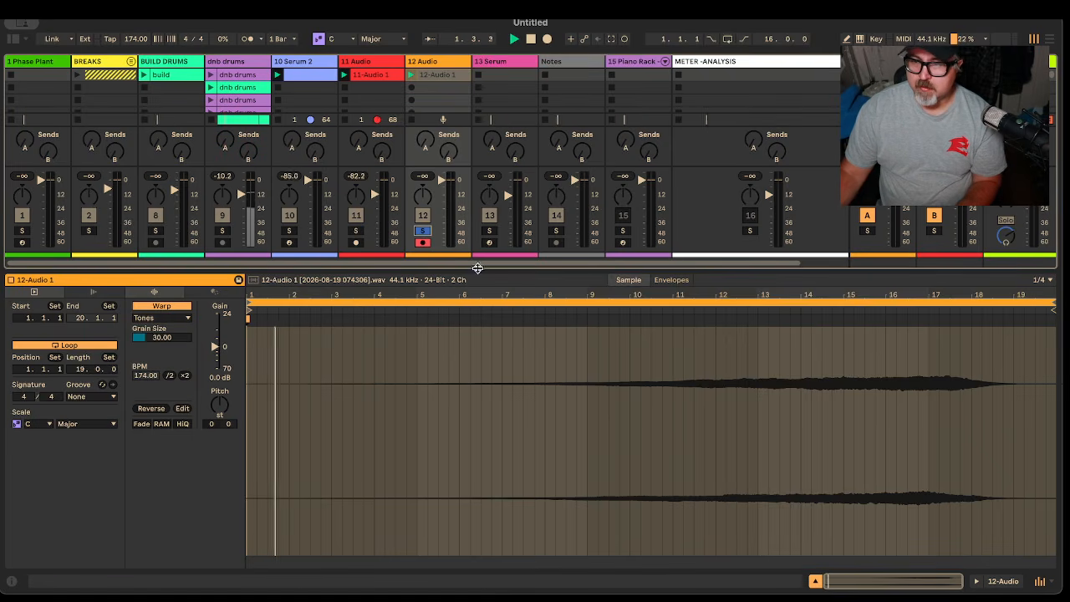
left_click_drag(457, 274, 442, 348)
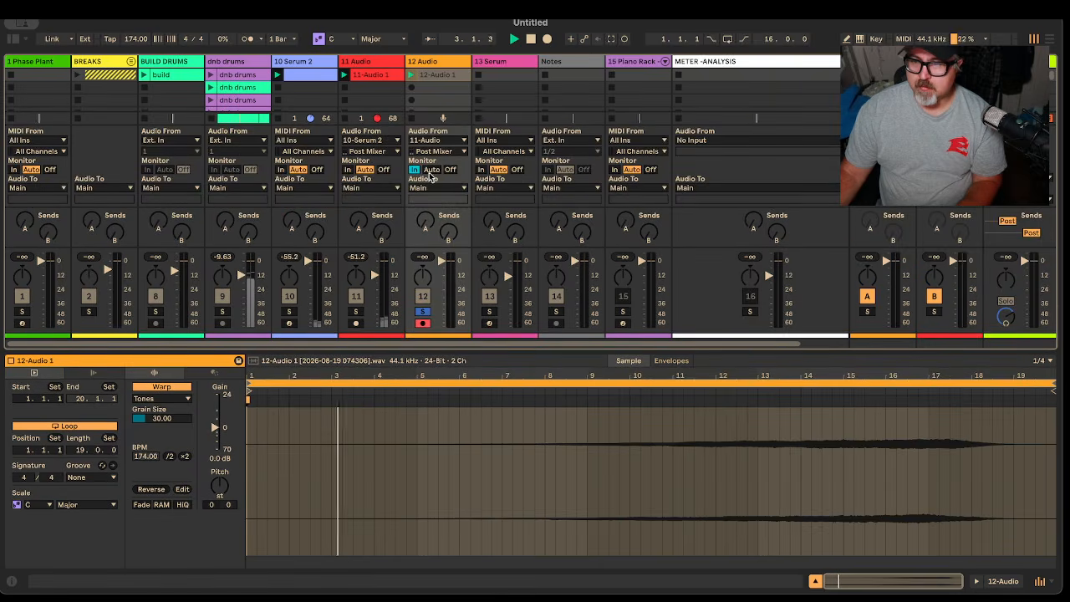
left_click(432, 170)
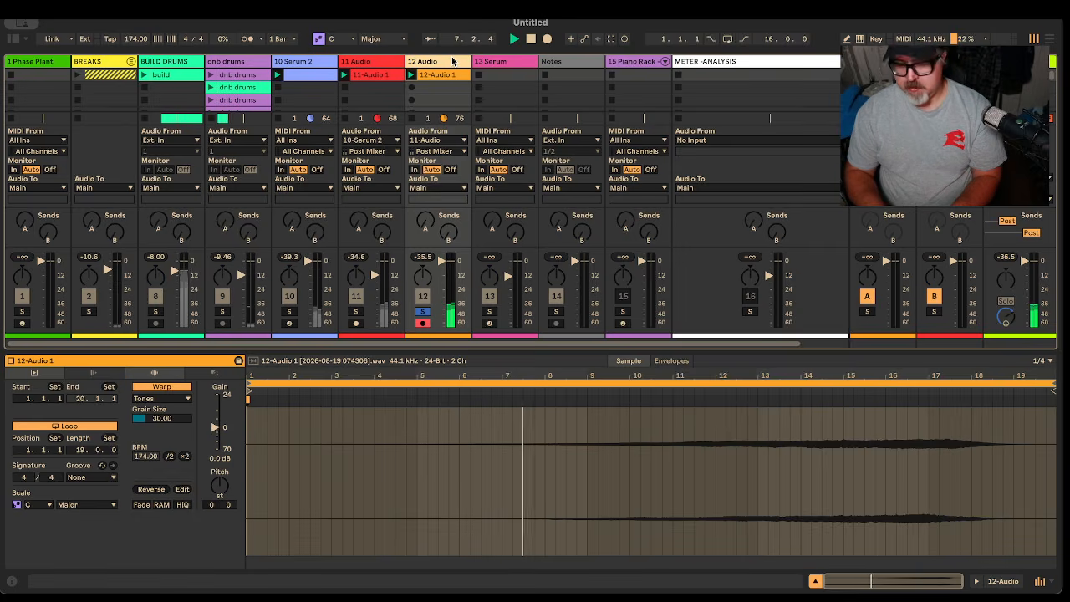
Duplicate the 12 Audio pad track and reverse the copy's clip
key("ctrl+d")
key("space")
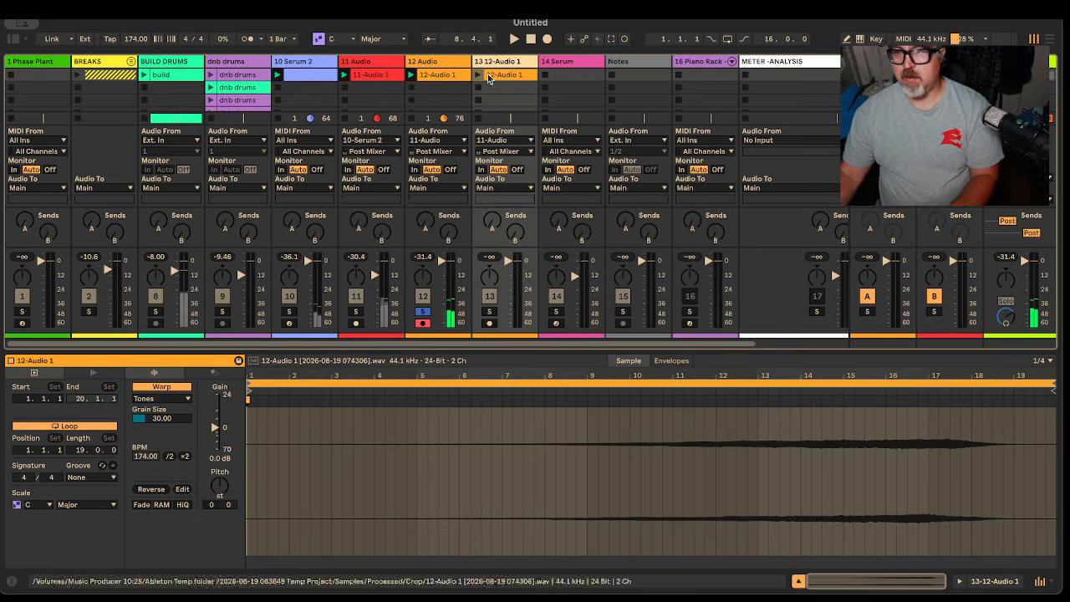
double_click(503, 76)
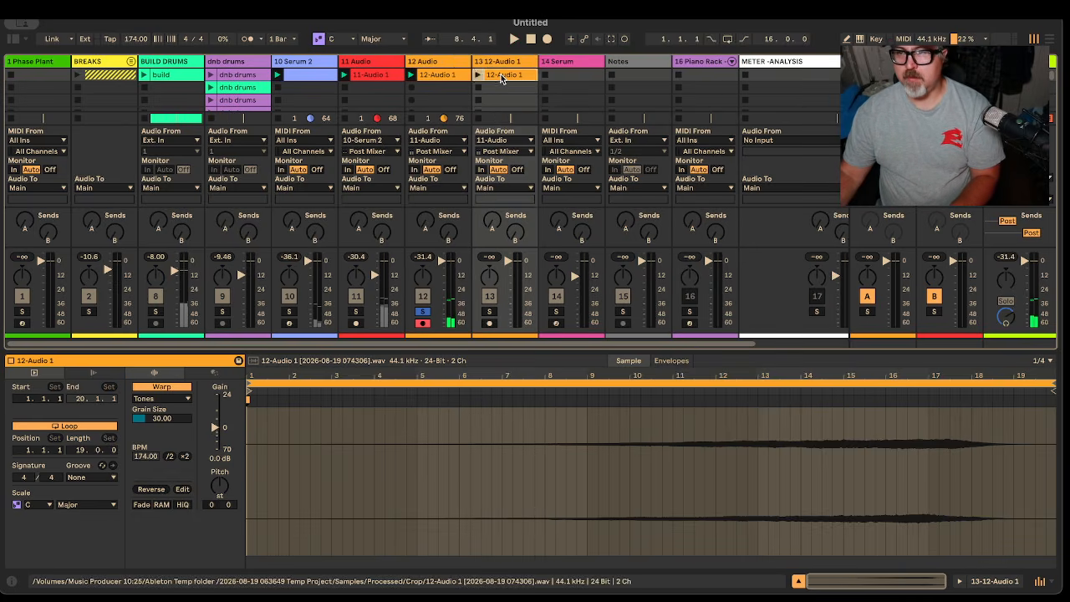
left_click(152, 489)
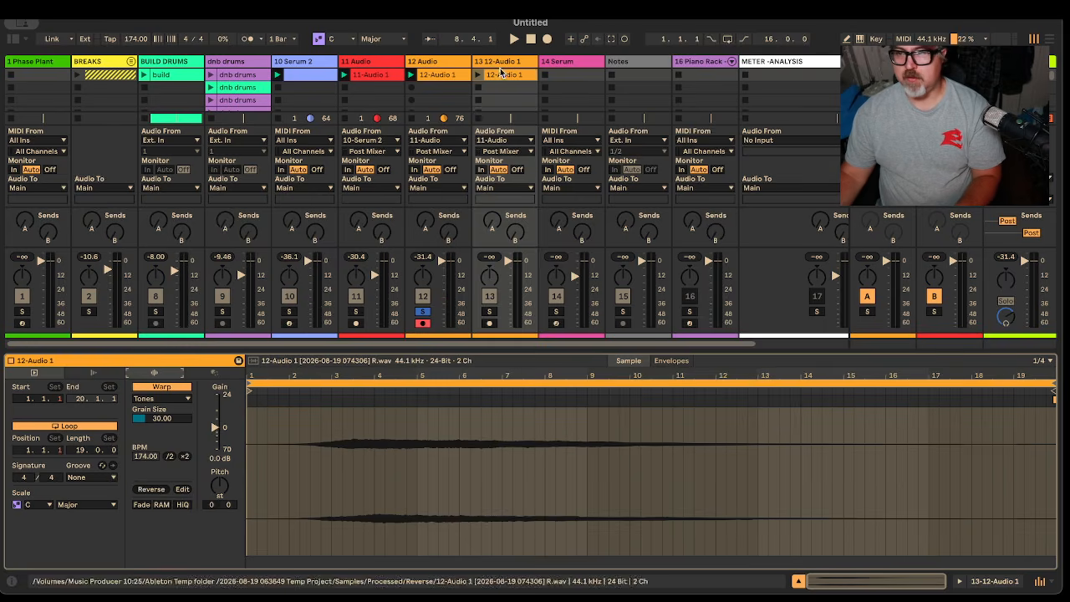
Group tracks 12 and 13 into a bus named Atmos
left_click(458, 64, "shift")
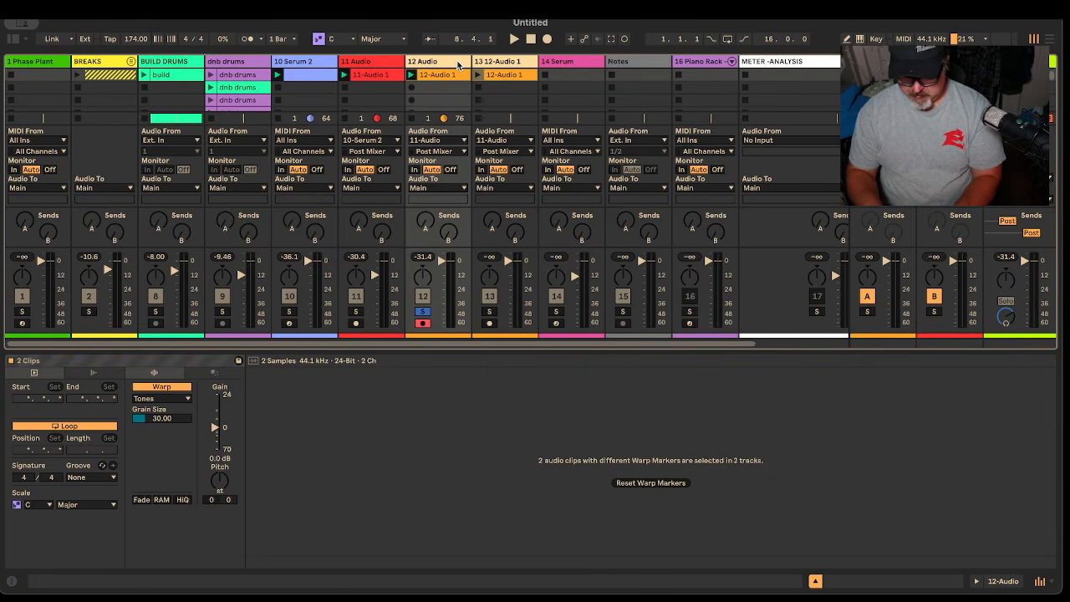
key("ctrl+g")
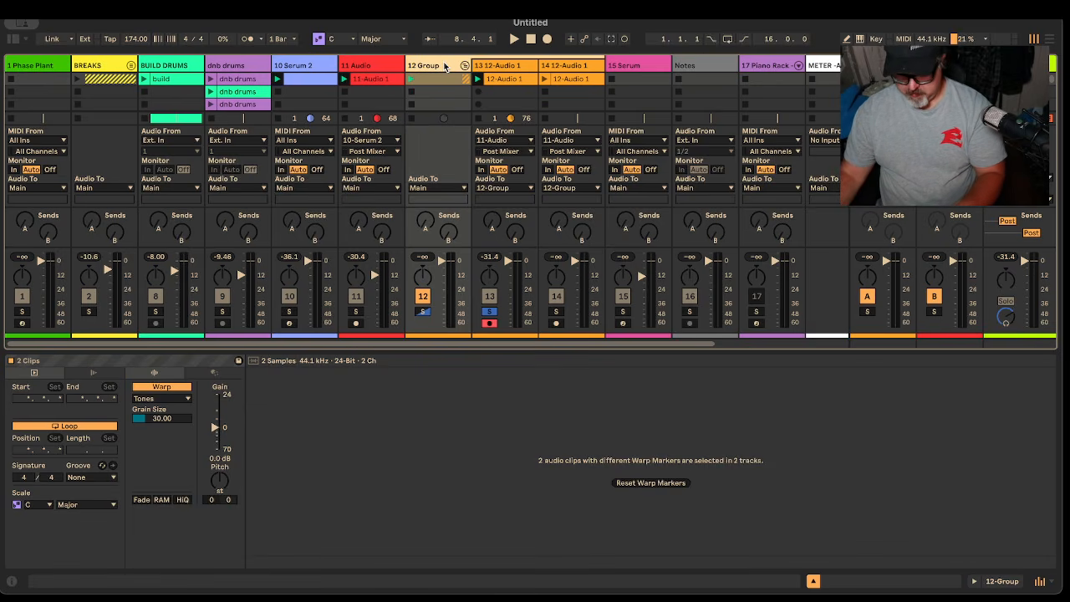
type("tmos")
key("Return")
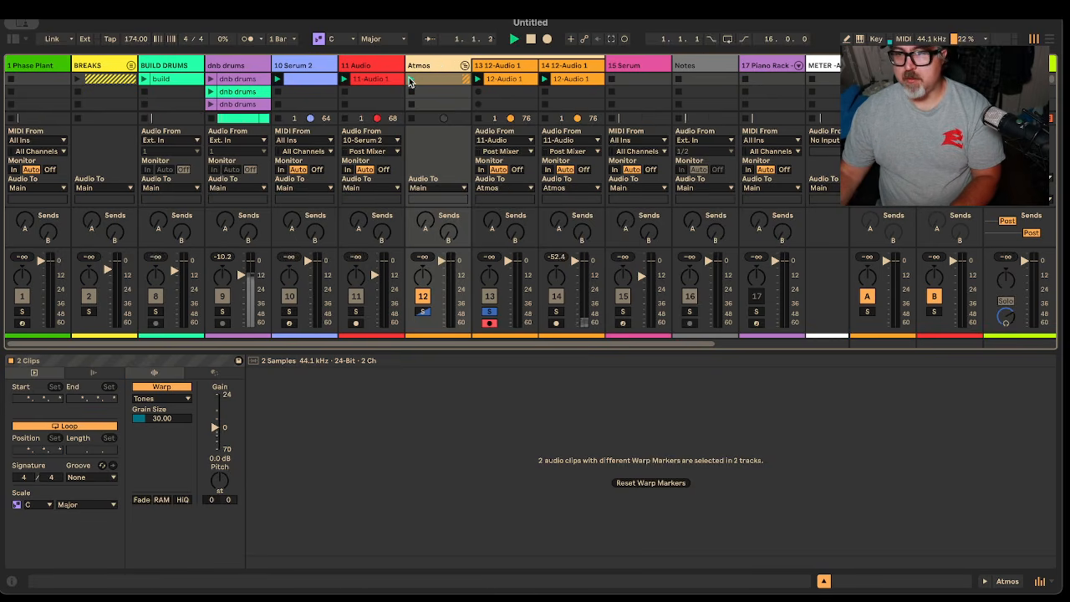
Solo the Atmos group, start playback, and lower track 14's volume to -8 dB
left_click(423, 312)
left_click(410, 80)
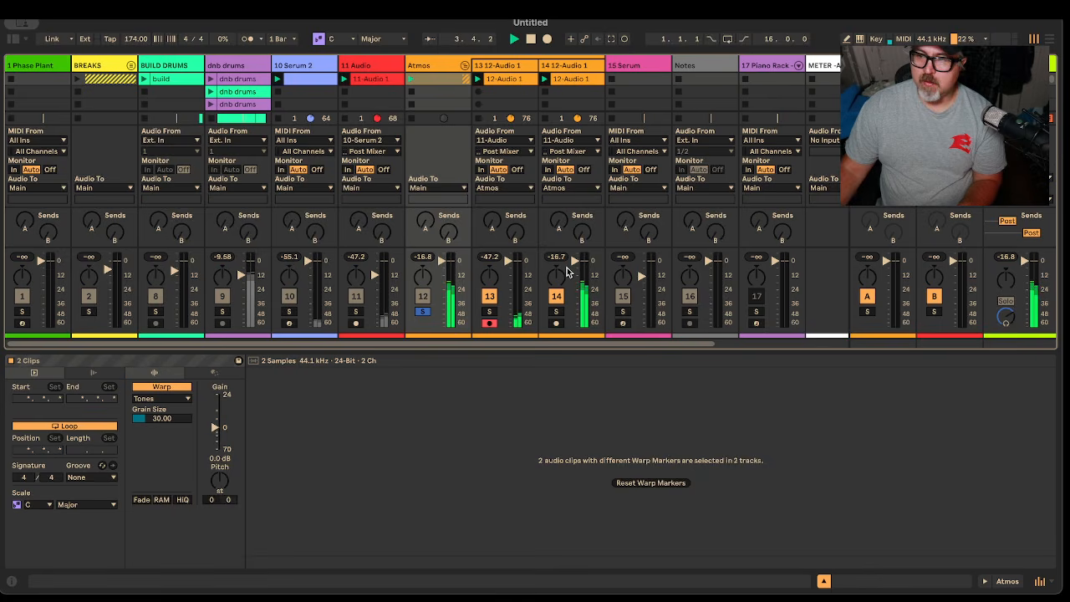
left_click_drag(575, 262, 574, 274)
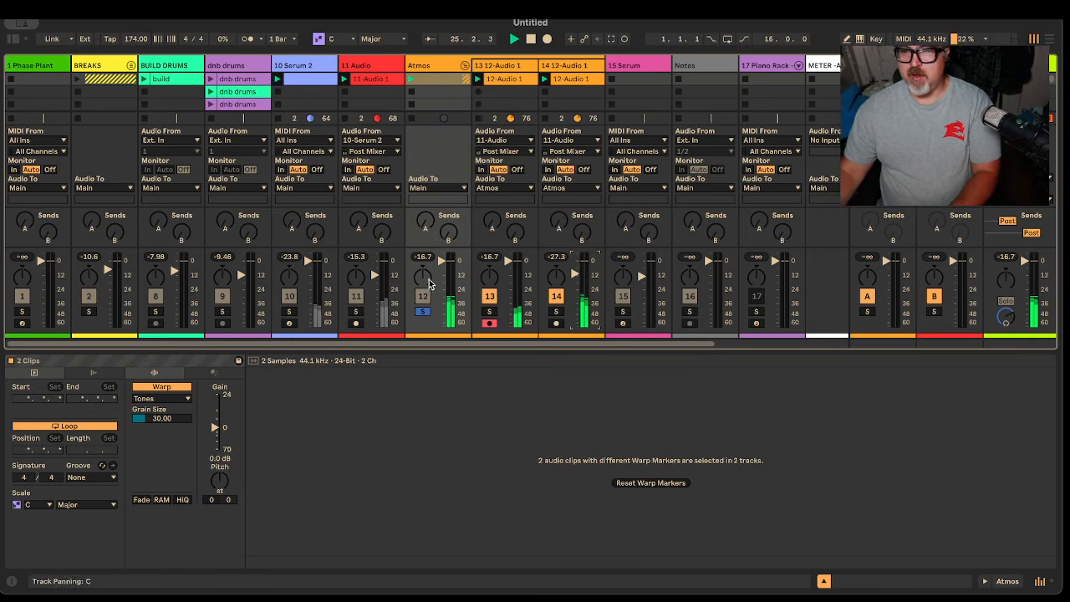
Deactivate track 11, unsolo Atmos, relaunch the Atmos clips, then solo Atmos again
left_click(348, 296)
left_click(424, 313)
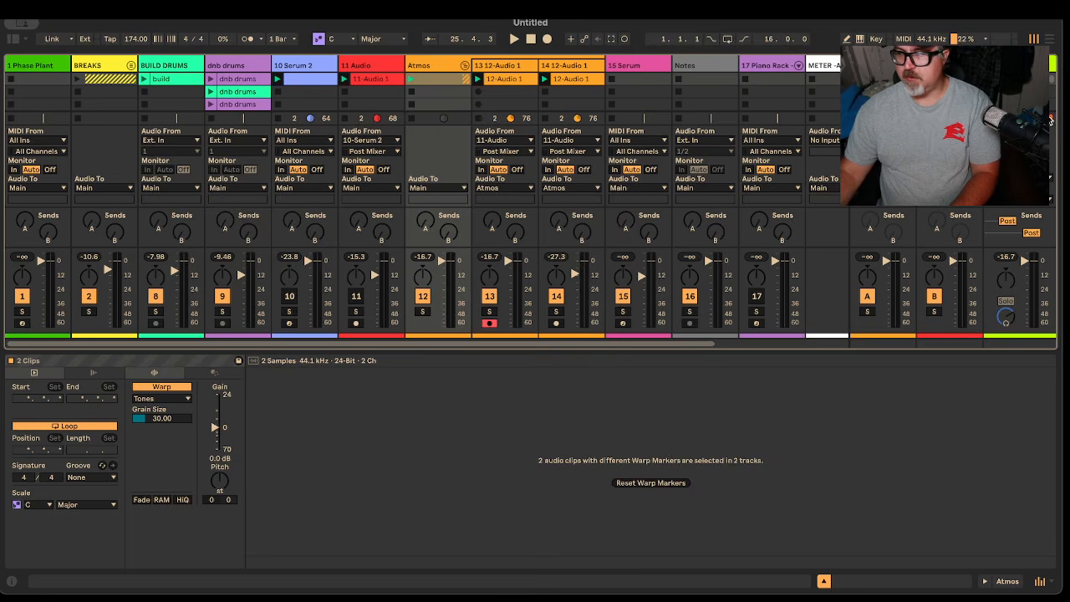
key("space")
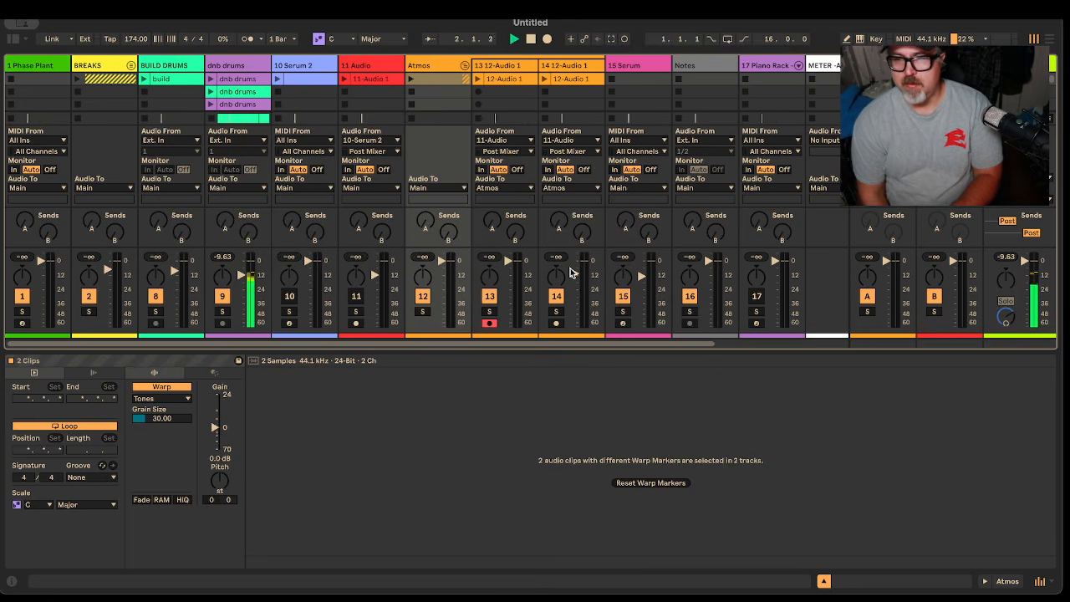
left_click(412, 80)
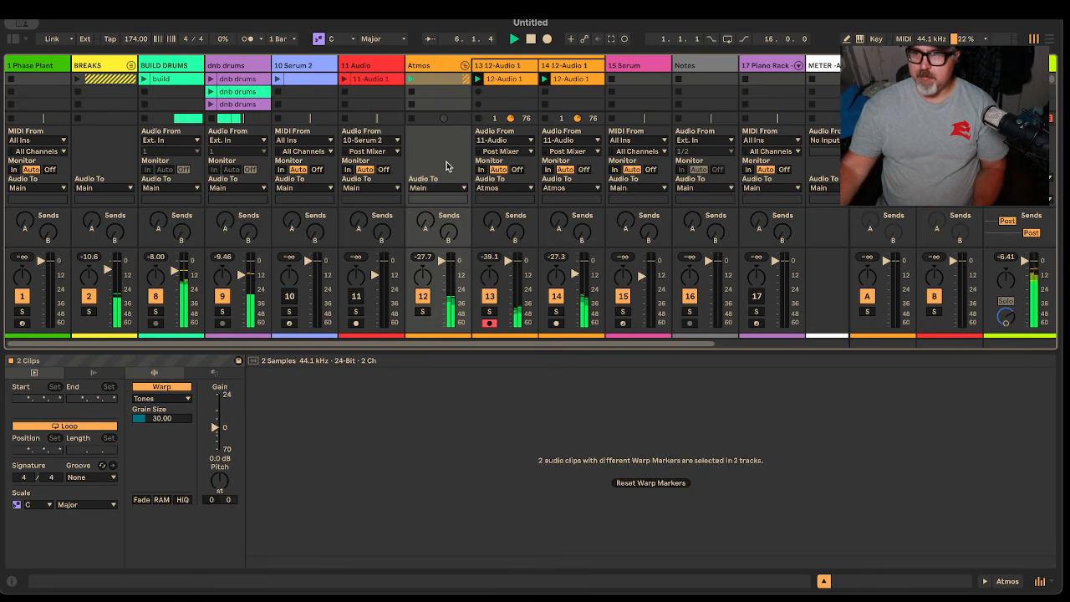
left_click(422, 311)
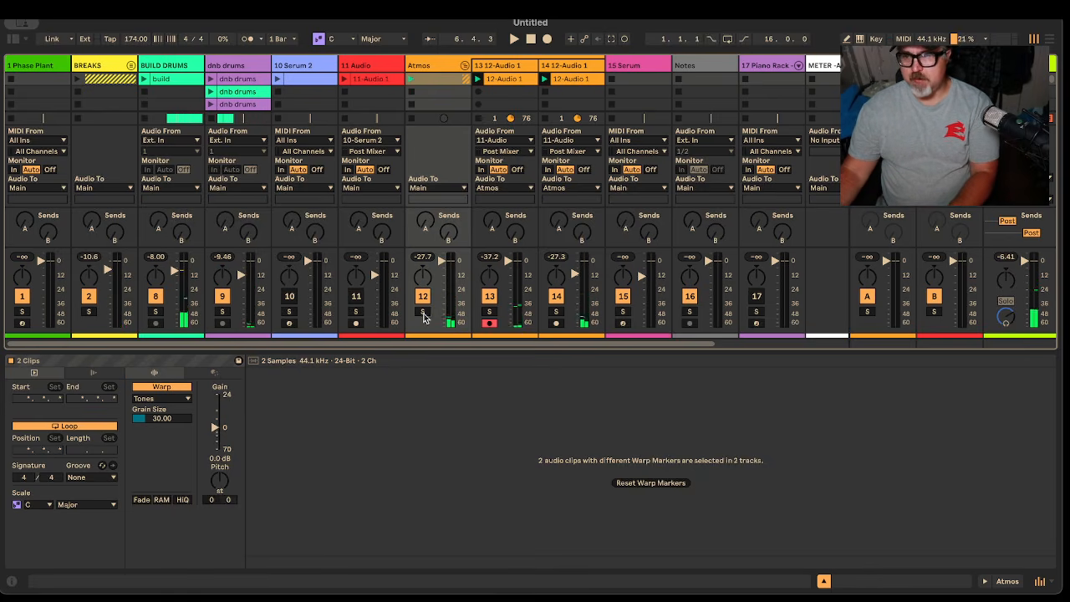
Search audio effects for 'lim' and put a Limiter on the Atmos group
left_click(12, 39)
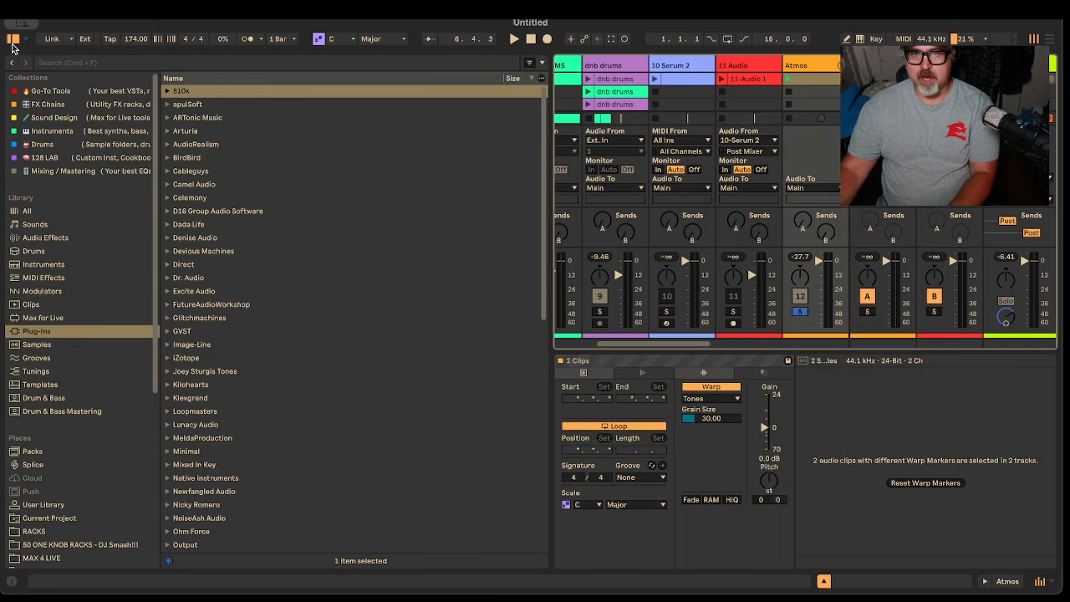
left_click(84, 238)
left_click(136, 62)
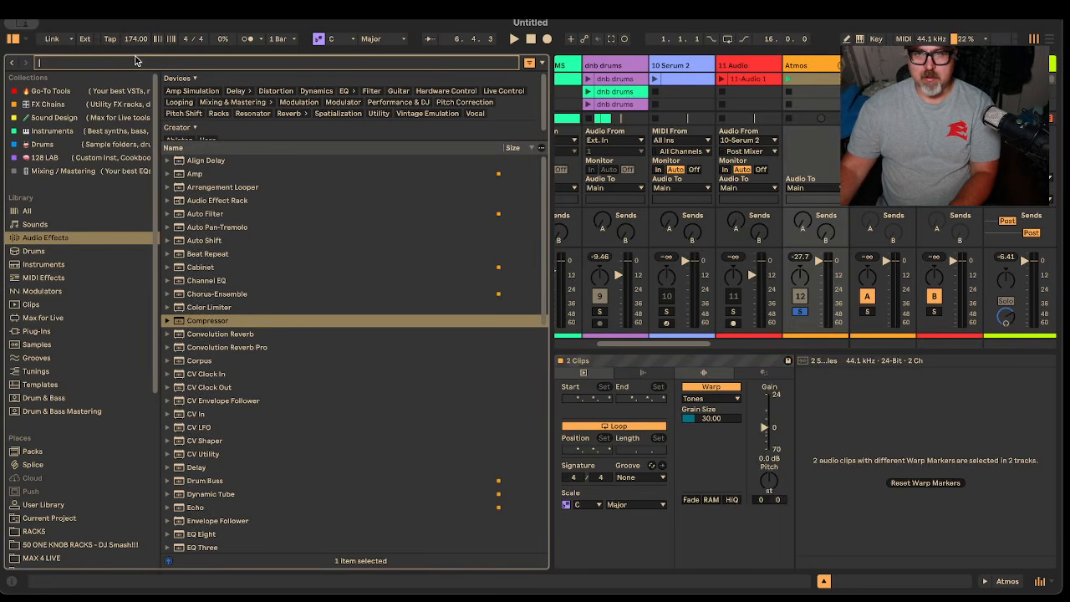
type("lim")
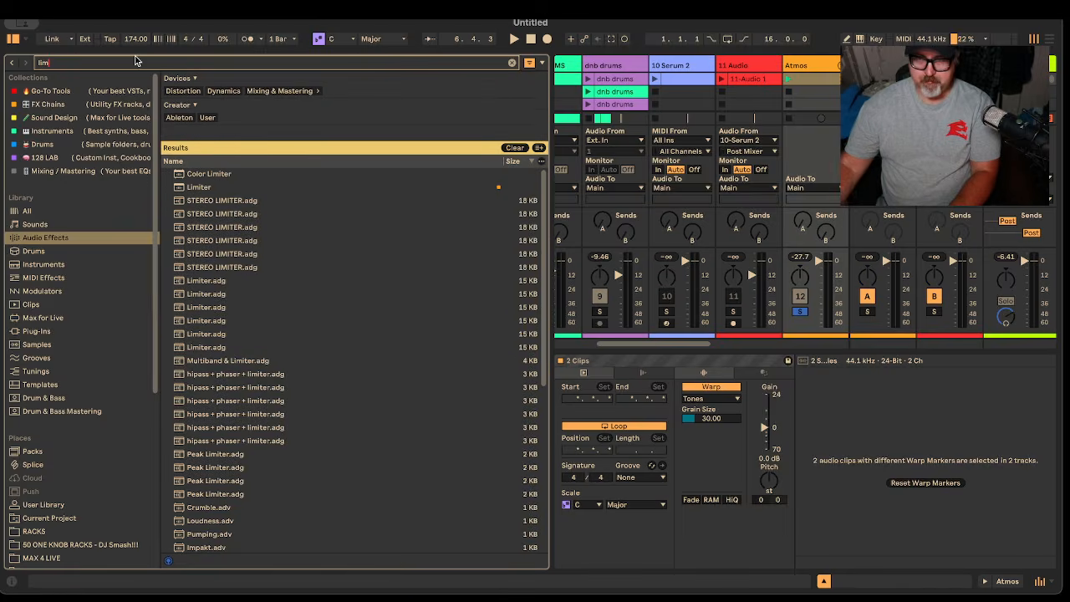
left_click(200, 188)
left_click(809, 66)
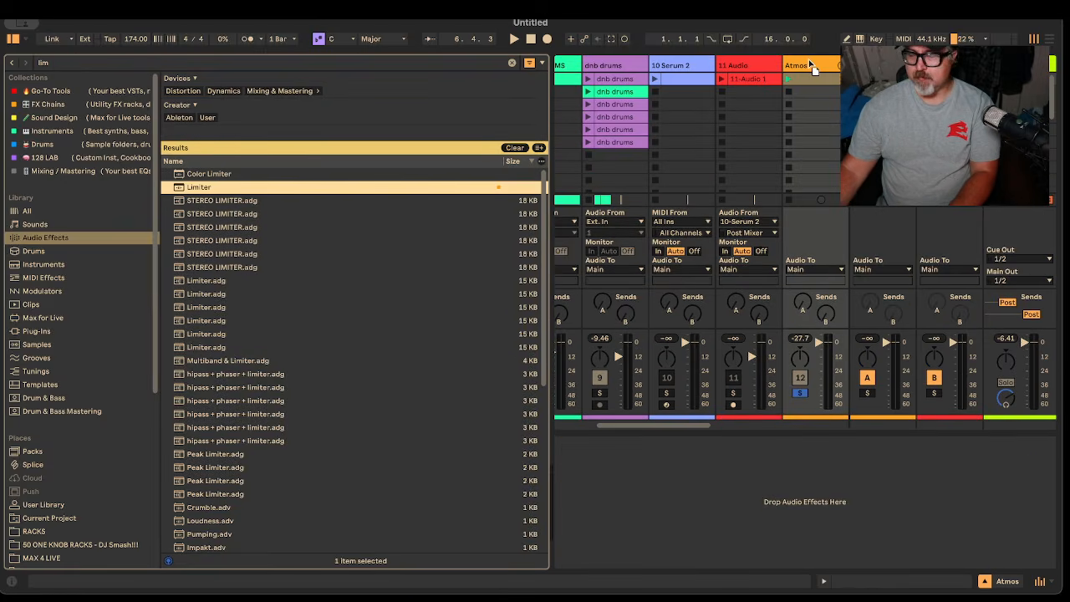
left_click_drag(200, 188, 809, 65)
left_click(14, 40)
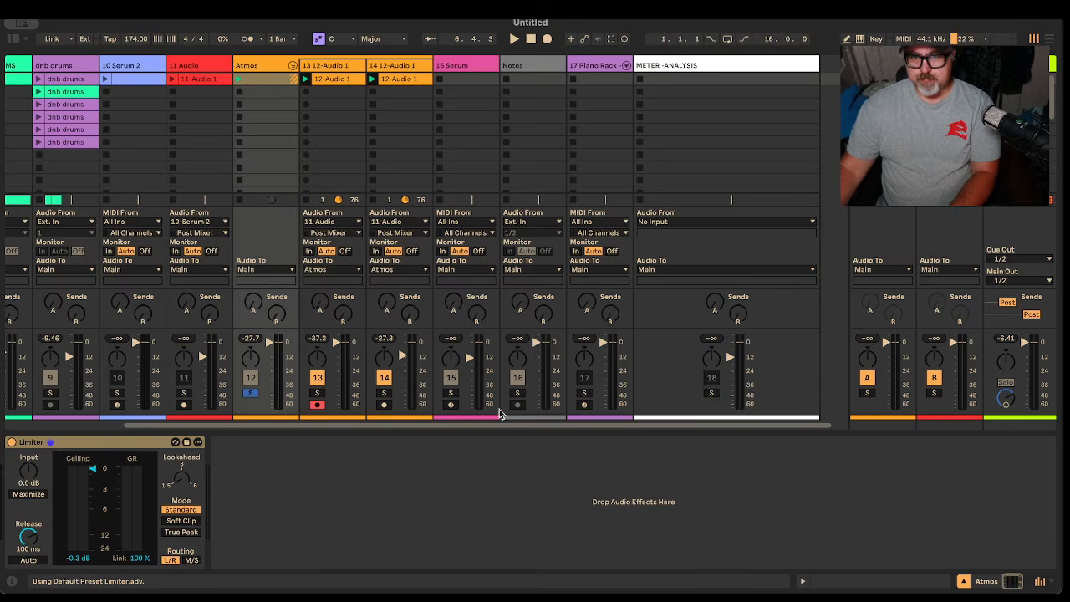
Enable the Limiter's auto release, set input gain near 18 dB, and unsolo track 12
left_click(22, 560)
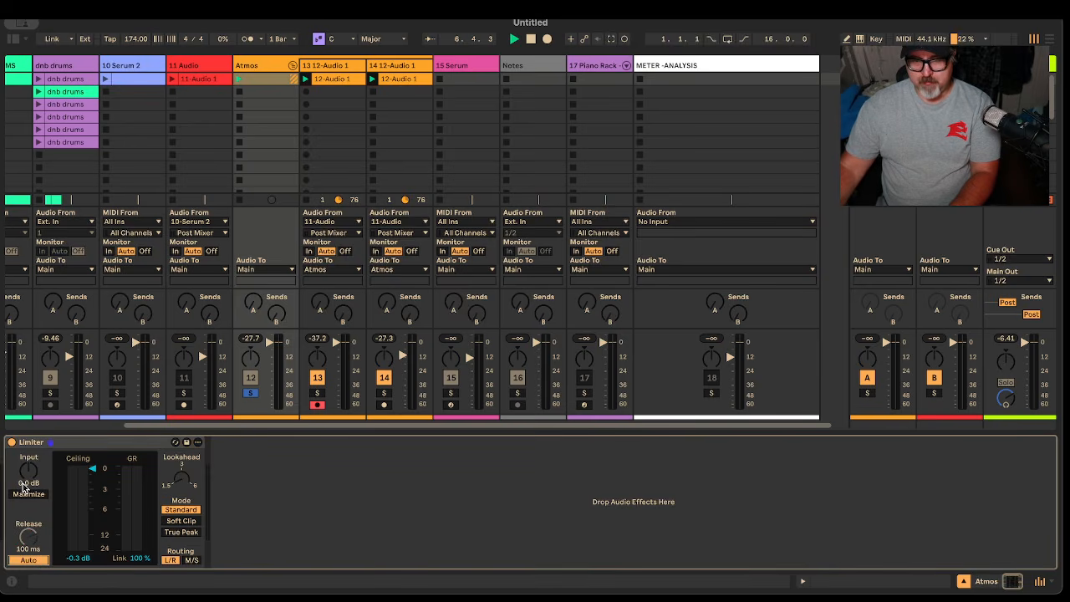
key("space")
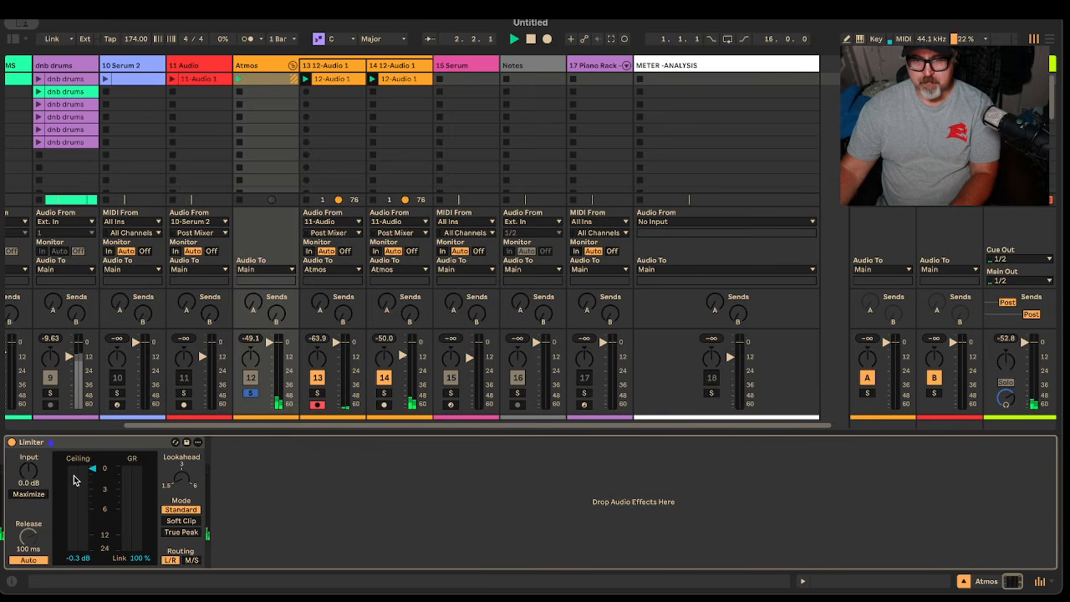
left_click_drag(29, 472, 29, 420)
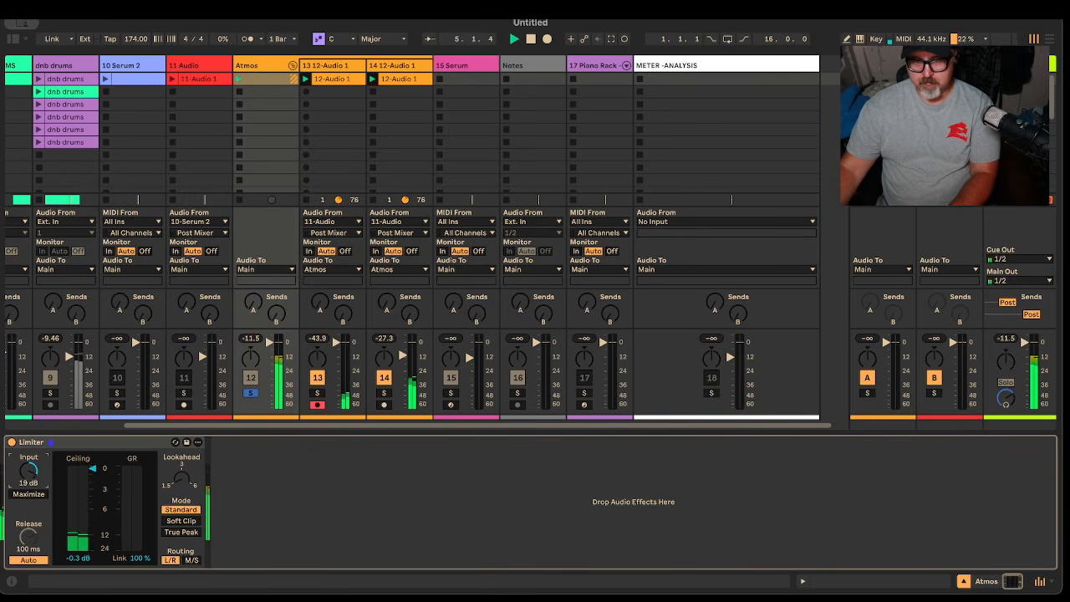
left_click_drag(28, 420, 28, 414)
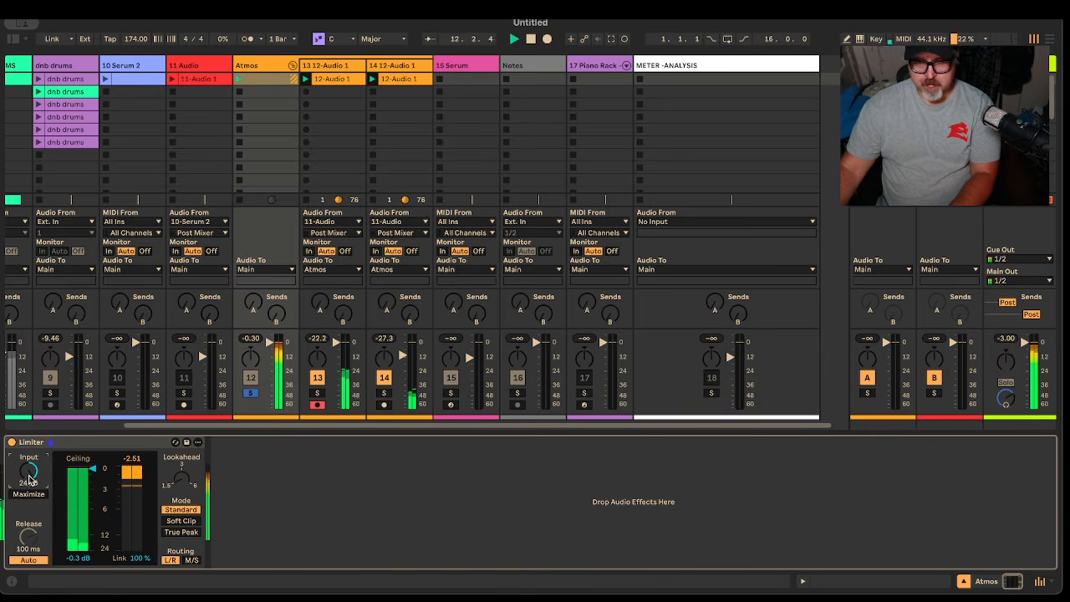
left_click_drag(29, 471, 29, 477)
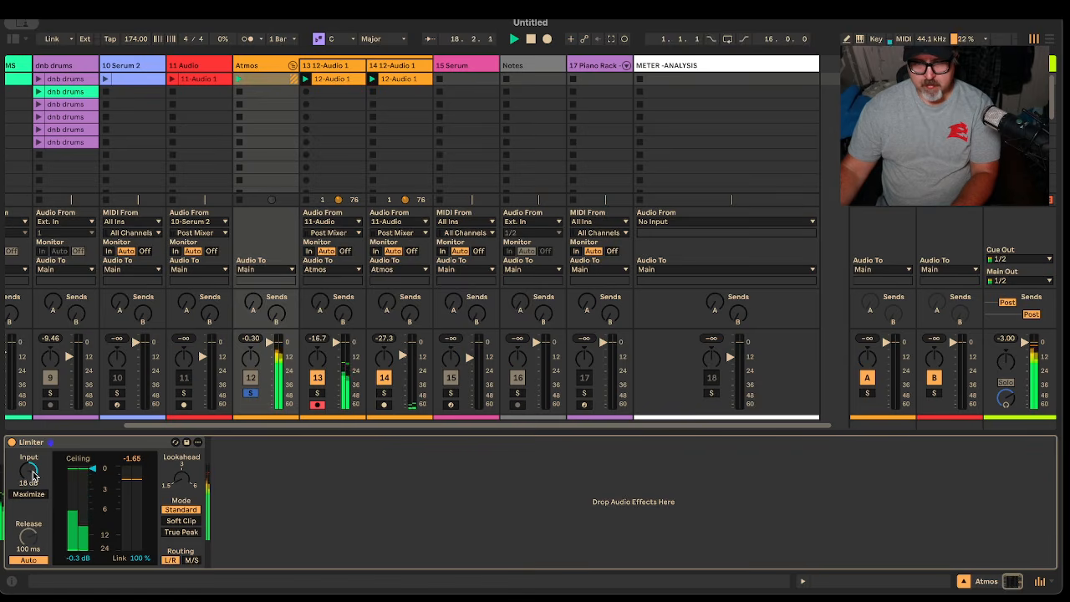
left_click(249, 393)
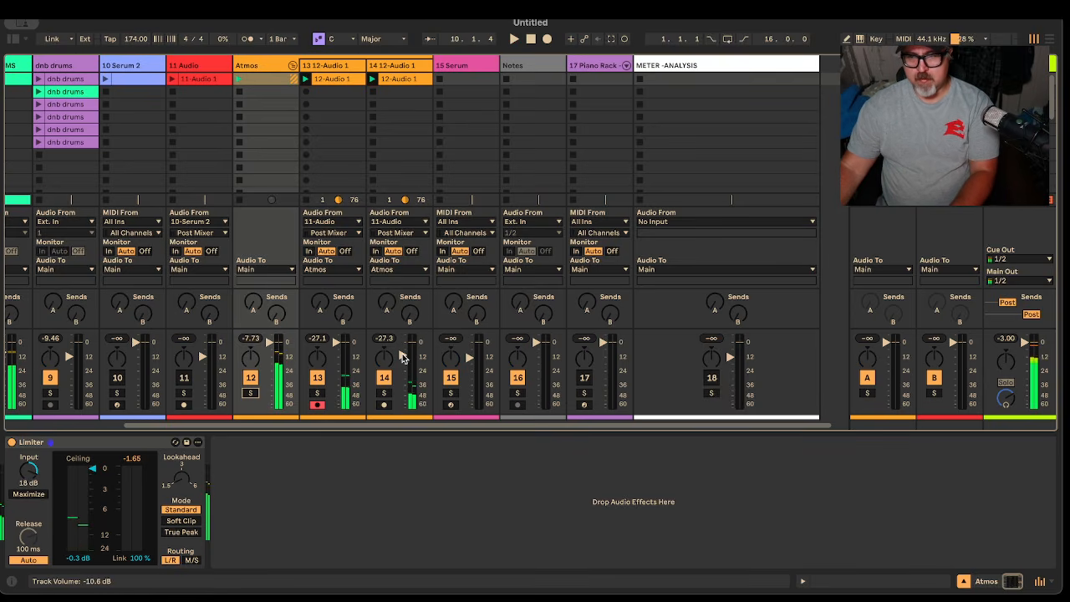
Turn down track 14 and move its 12-Audio 1 clip start to 2.1.1
key("space")
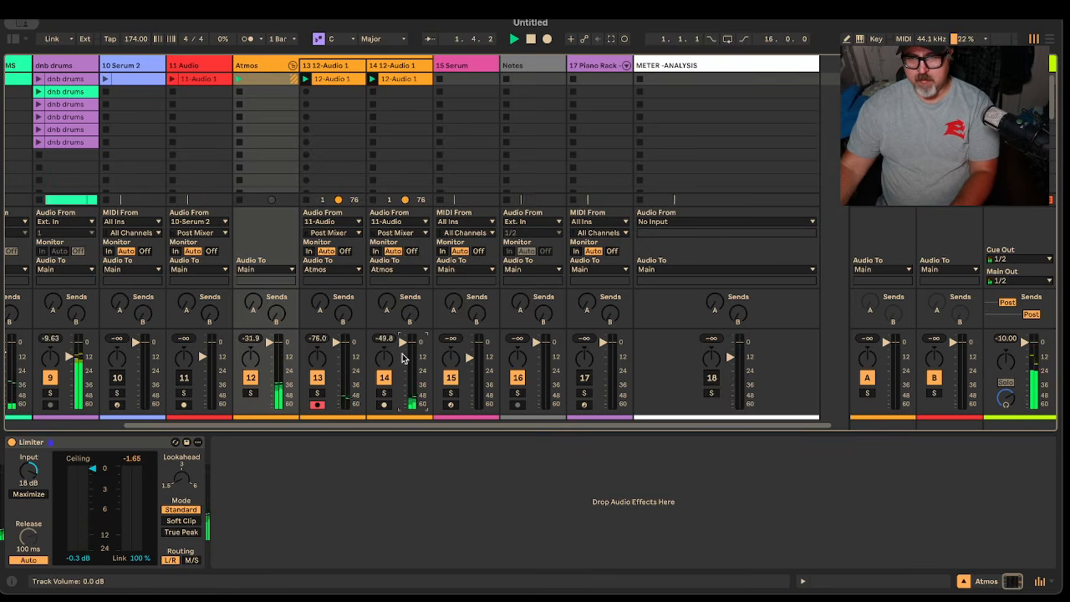
left_click_drag(401, 358, 401, 366)
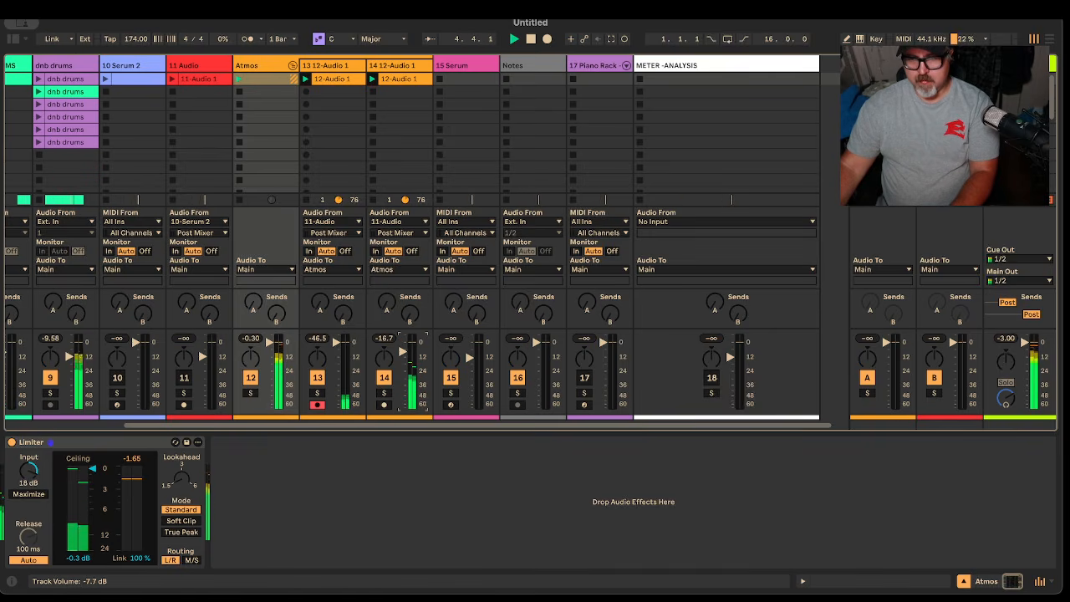
double_click(404, 78)
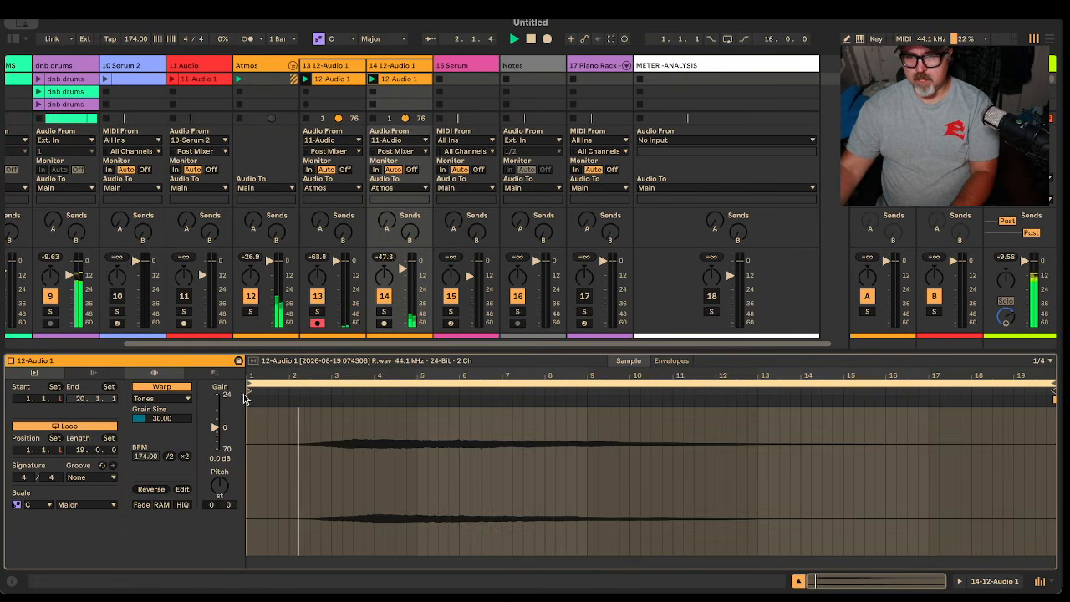
key("space")
left_click_drag(249, 391, 291, 392)
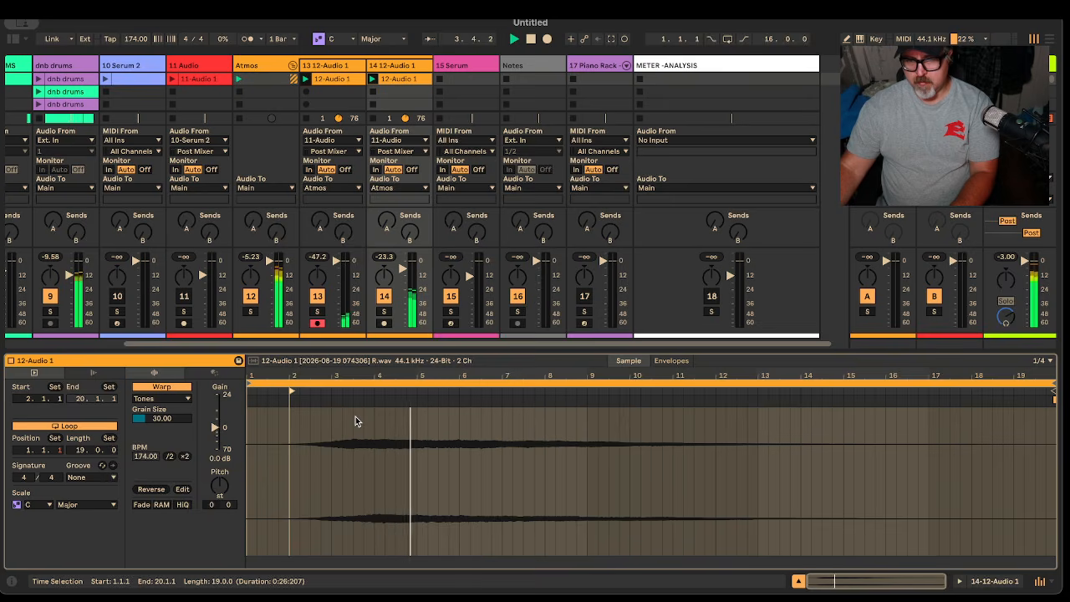
key("space")
key("space")
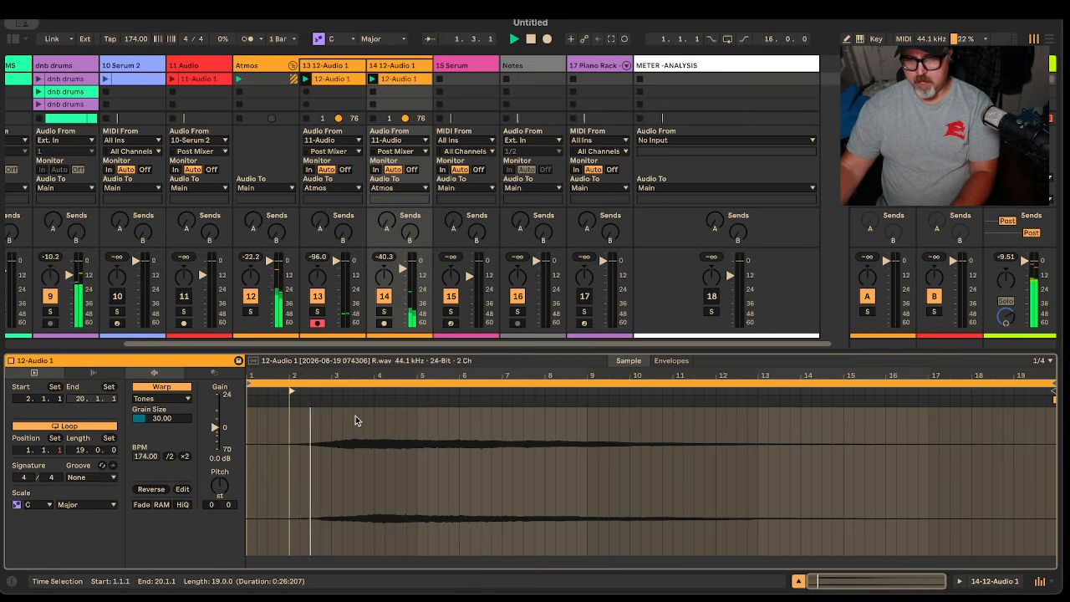
left_click_drag(404, 268, 403, 274)
key("space")
key("space")
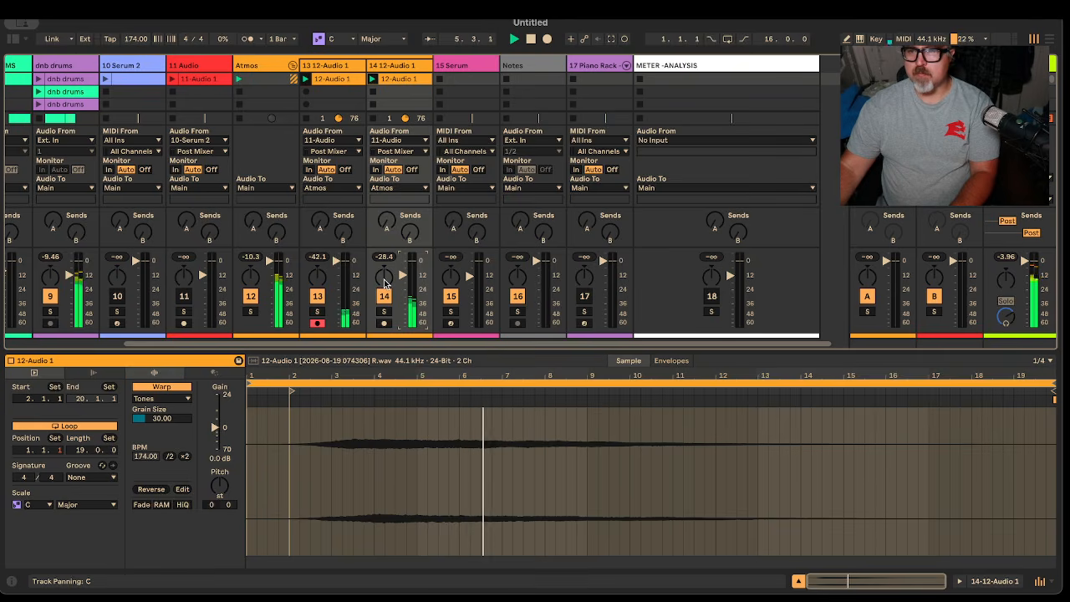
Pan track 14 right and track 13 left, then fold and unfold the Atmos group
left_click_drag(384, 282, 385, 278)
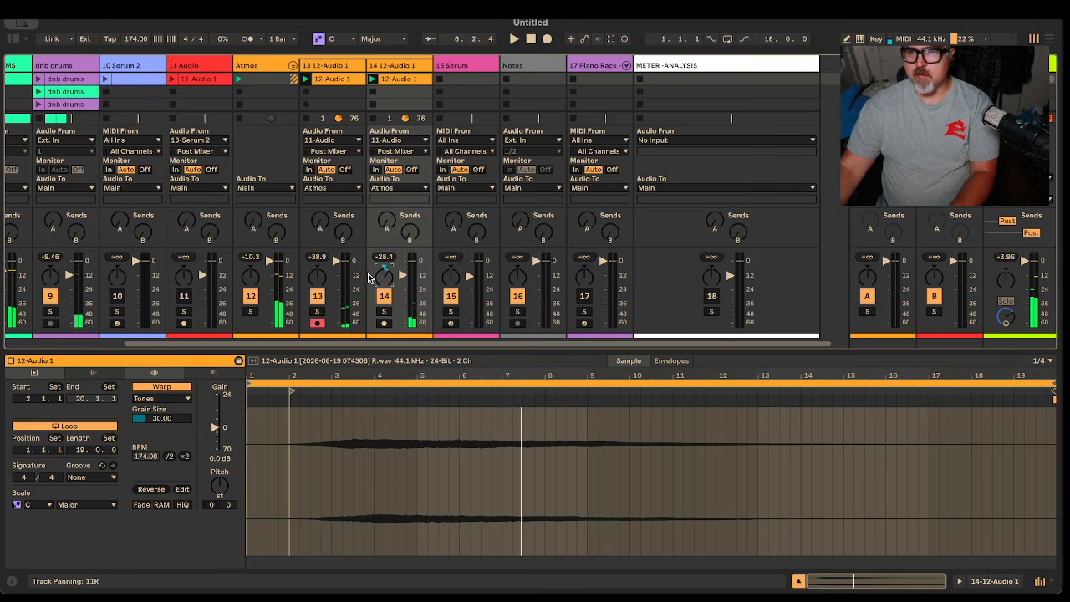
left_click_drag(317, 275, 318, 281)
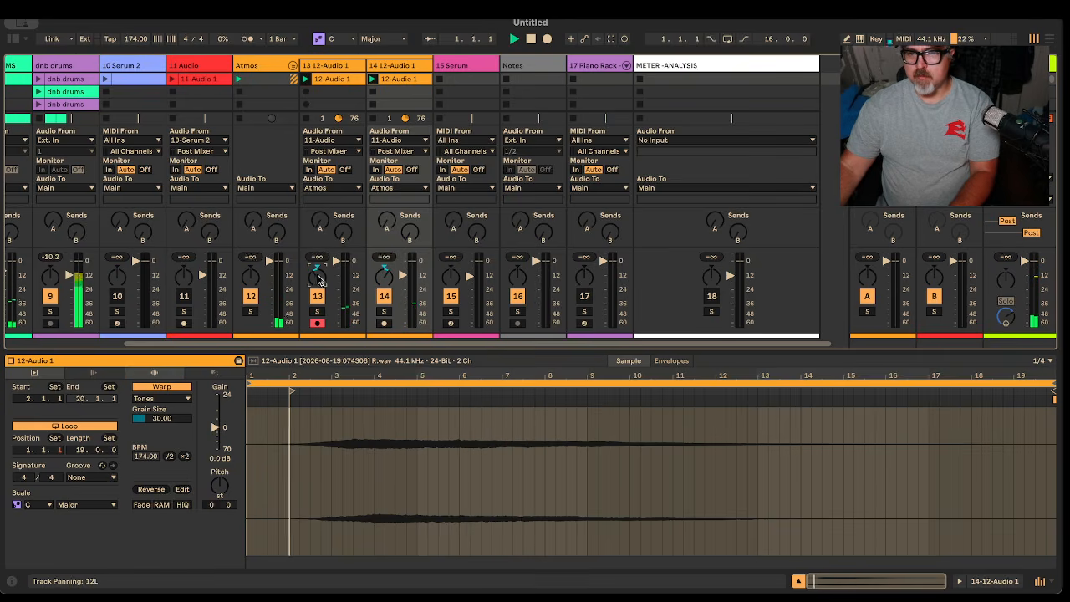
left_click(292, 67)
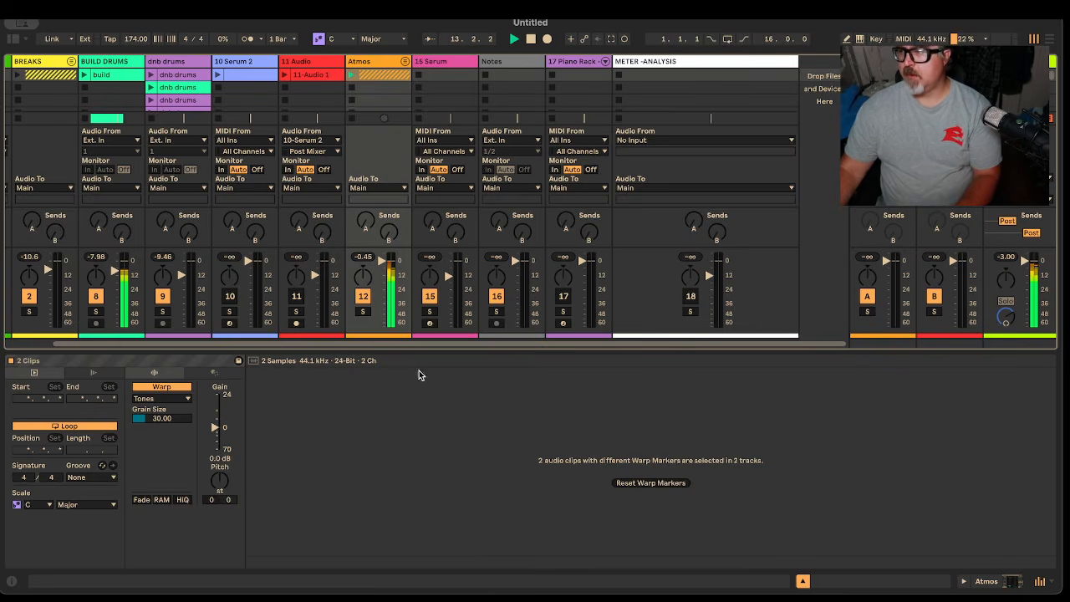
key("space")
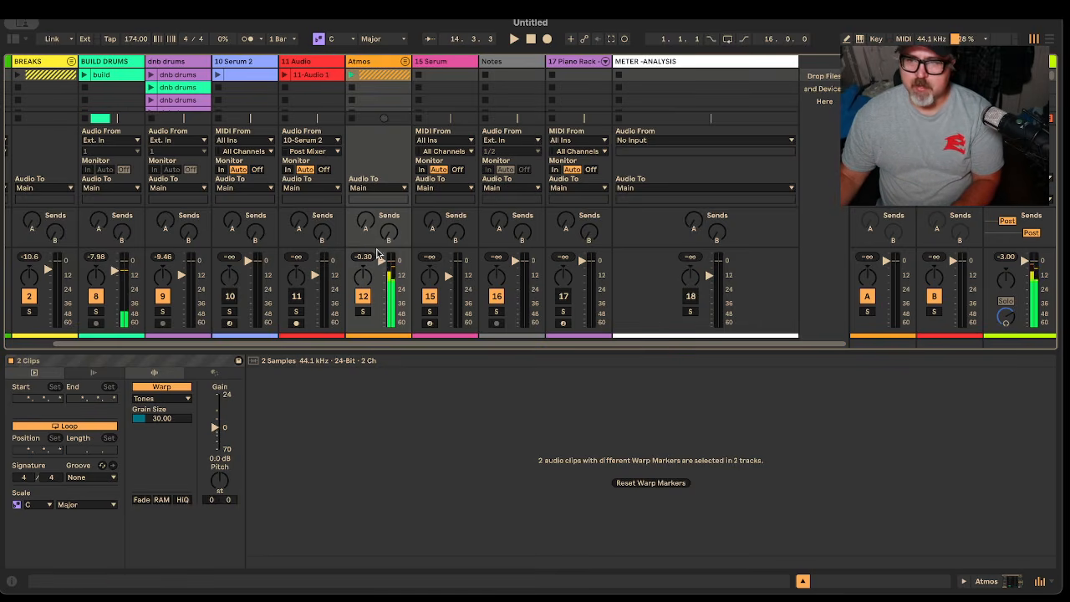
key("space")
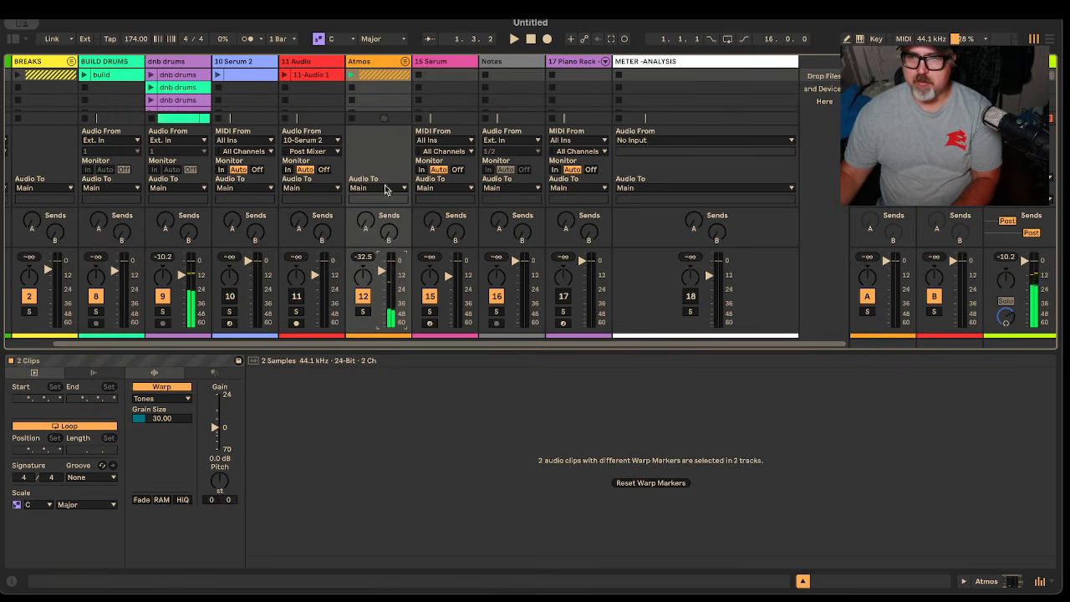
left_click(405, 61)
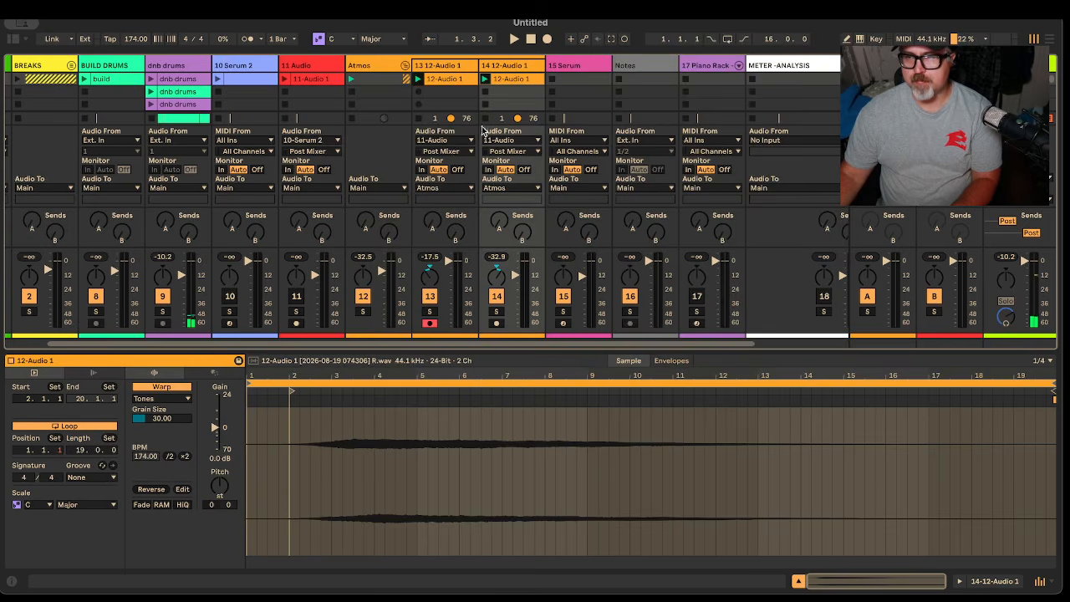
left_click(444, 79)
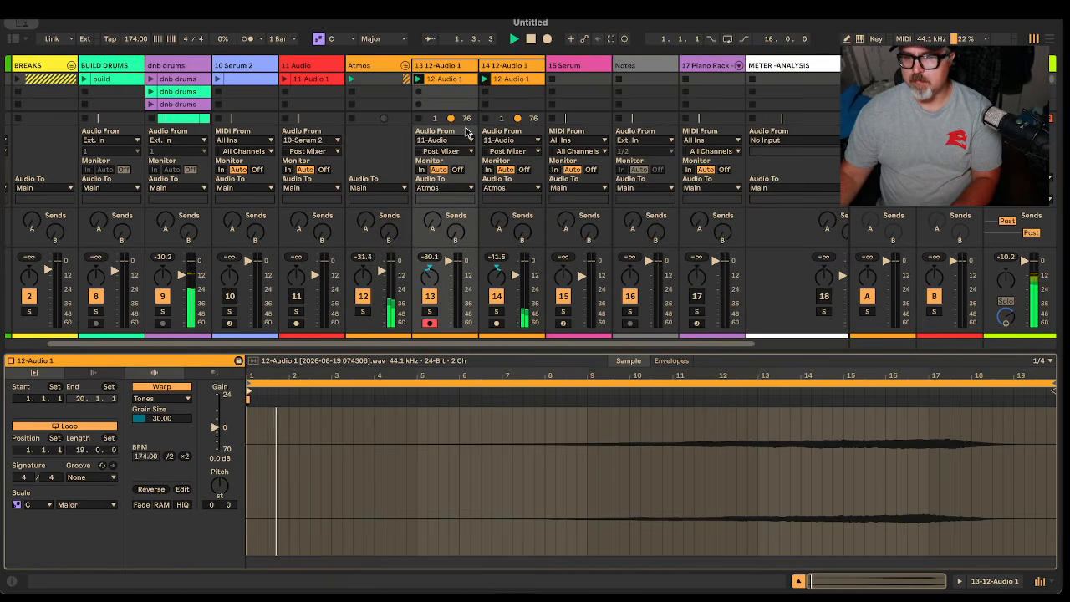